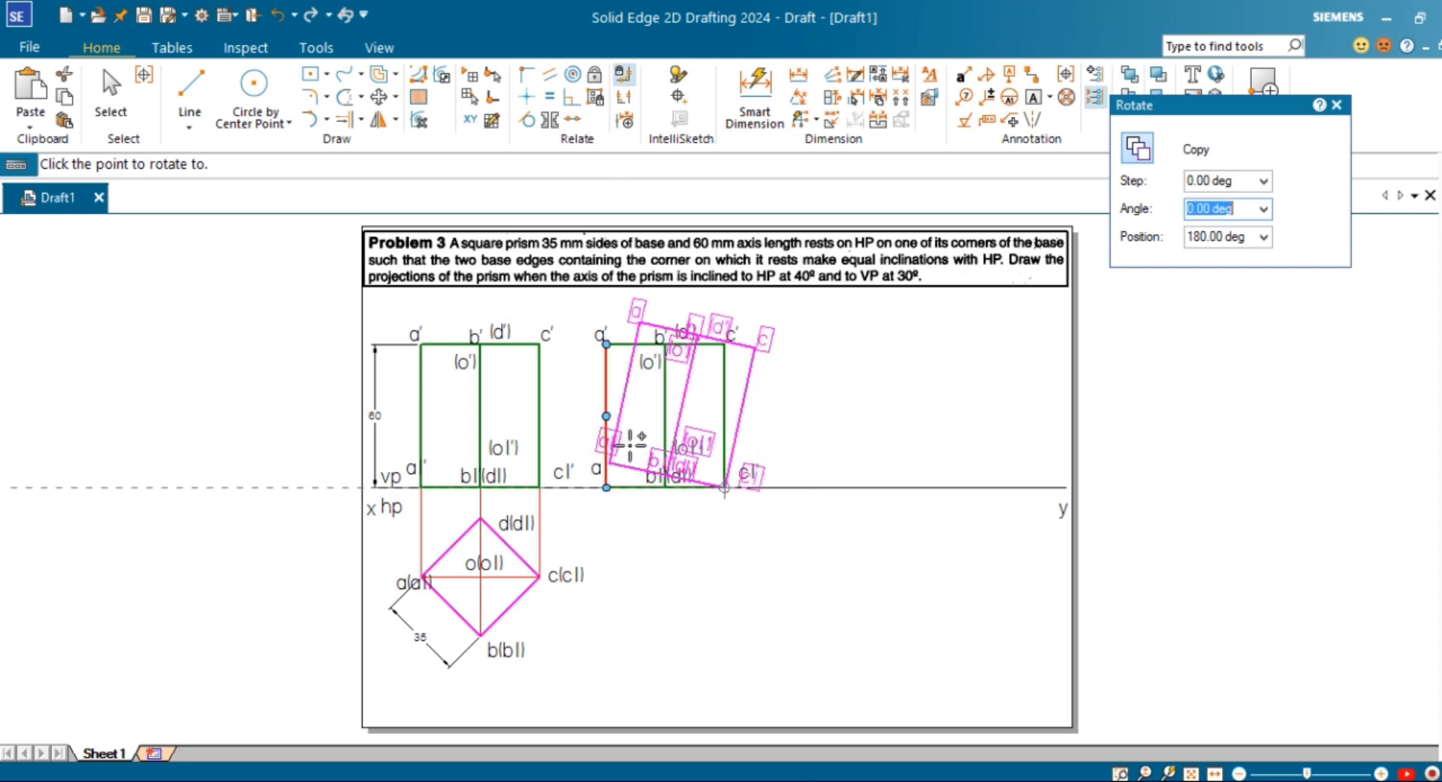
Rotate the second front view 50° clockwise about its corner c1' on the xy line, without keeping a copy.
click(1138, 157)
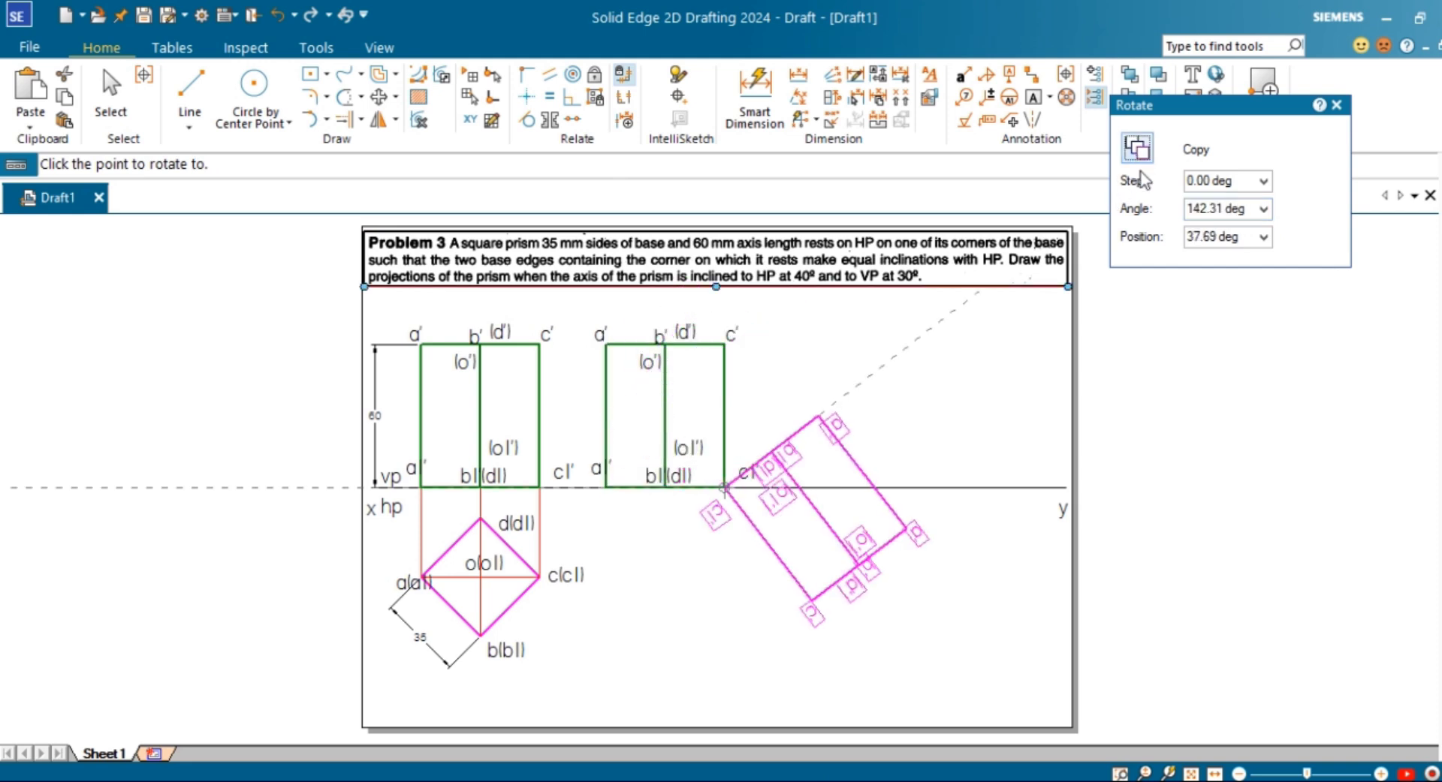
click(1216, 212)
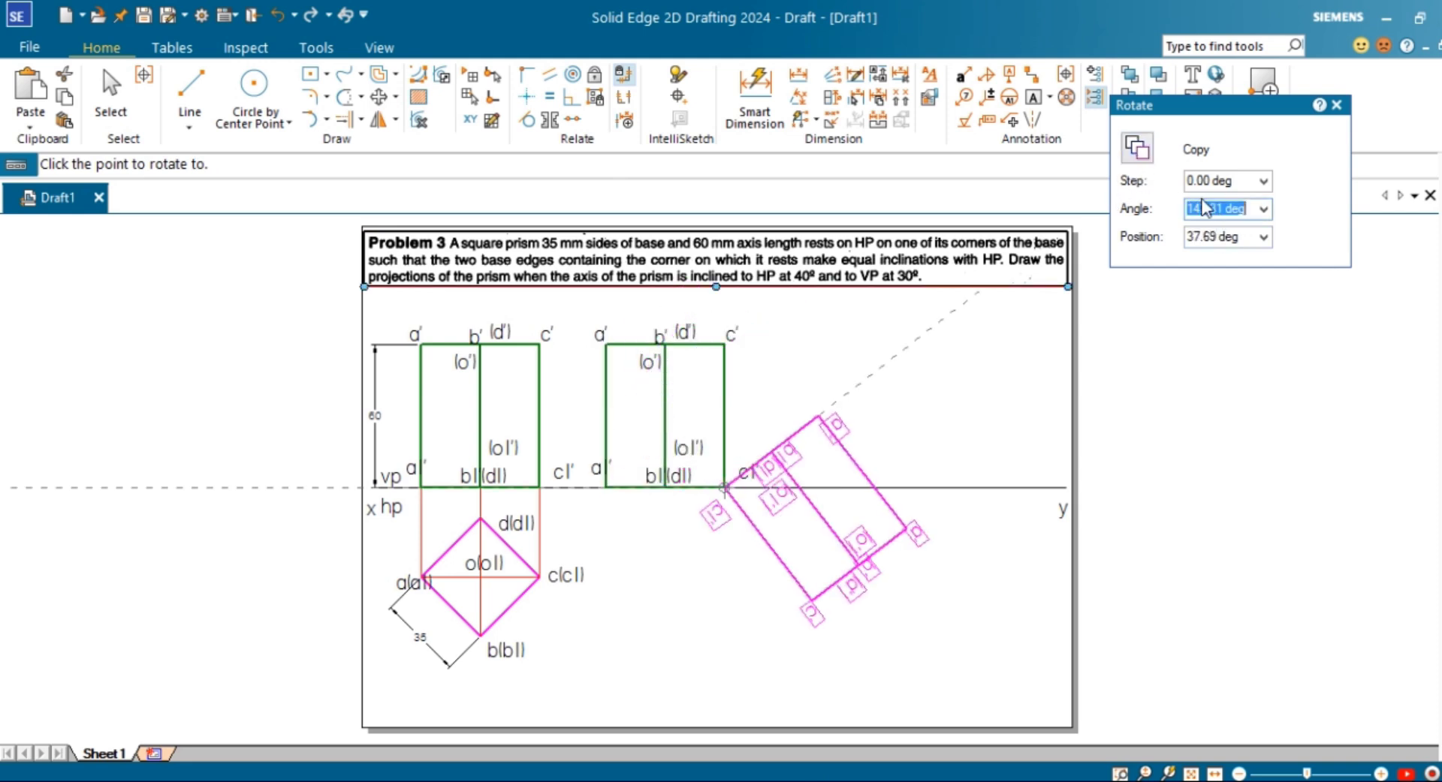
text(50)
key(Tab)
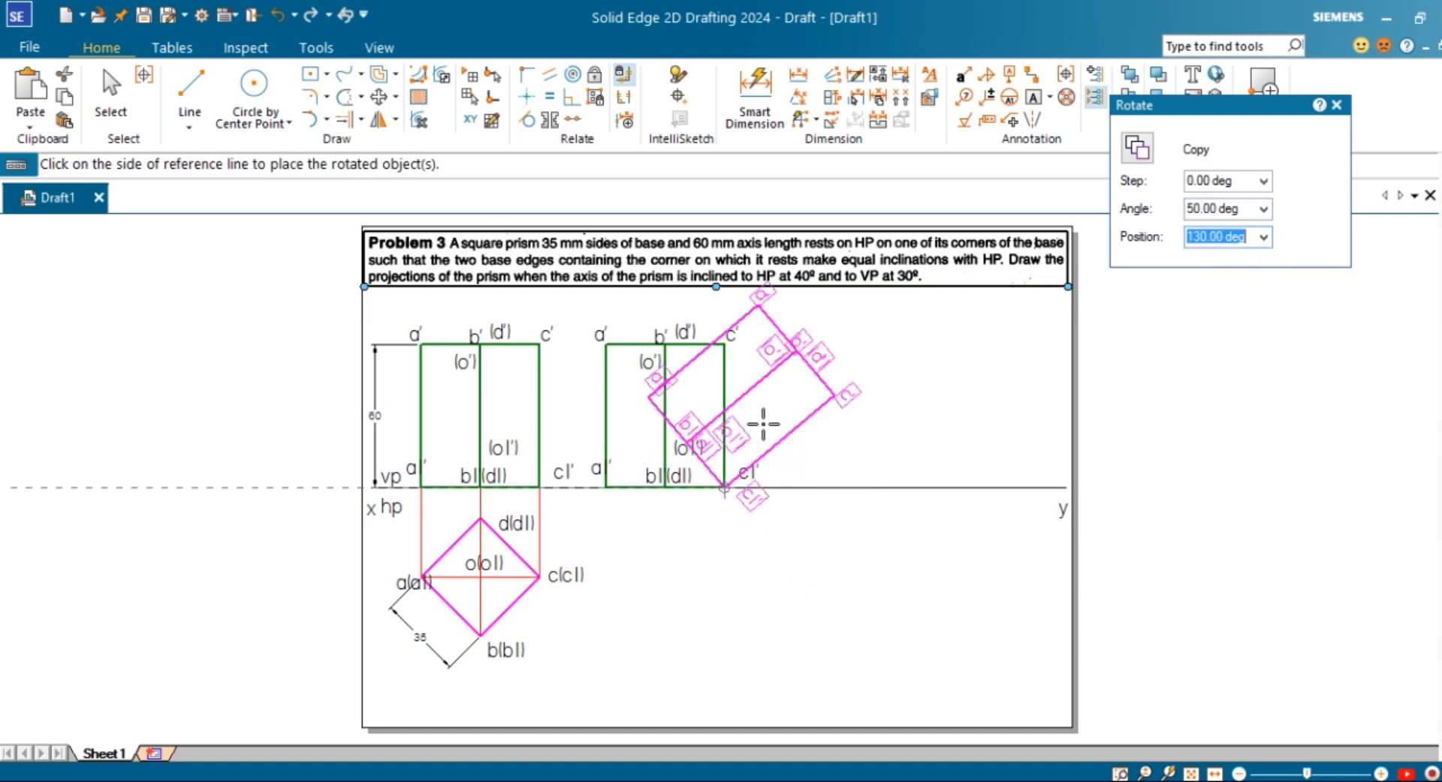
click(818, 439)
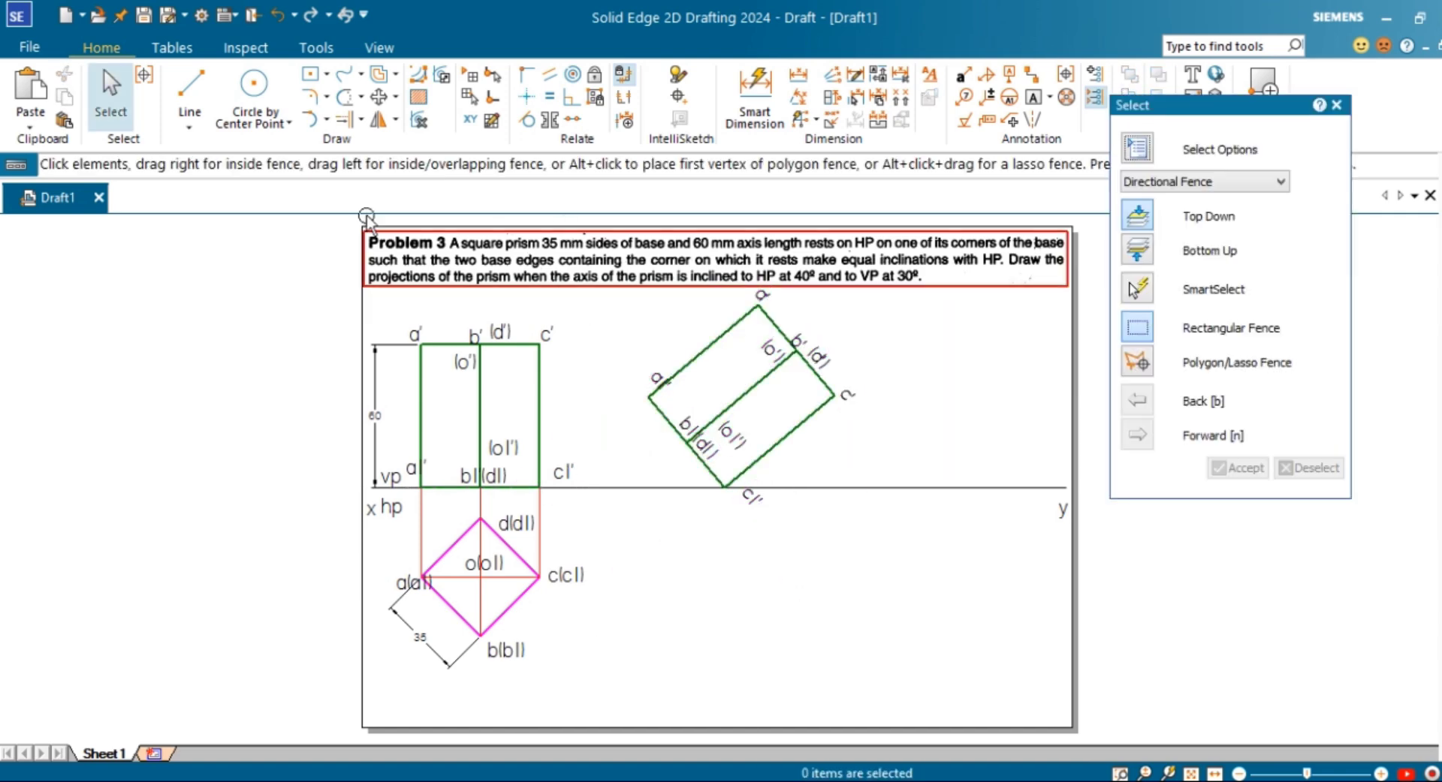
Extend the tilted front view's axis down to the xy line and dimension the angle between the two.
click(345, 121)
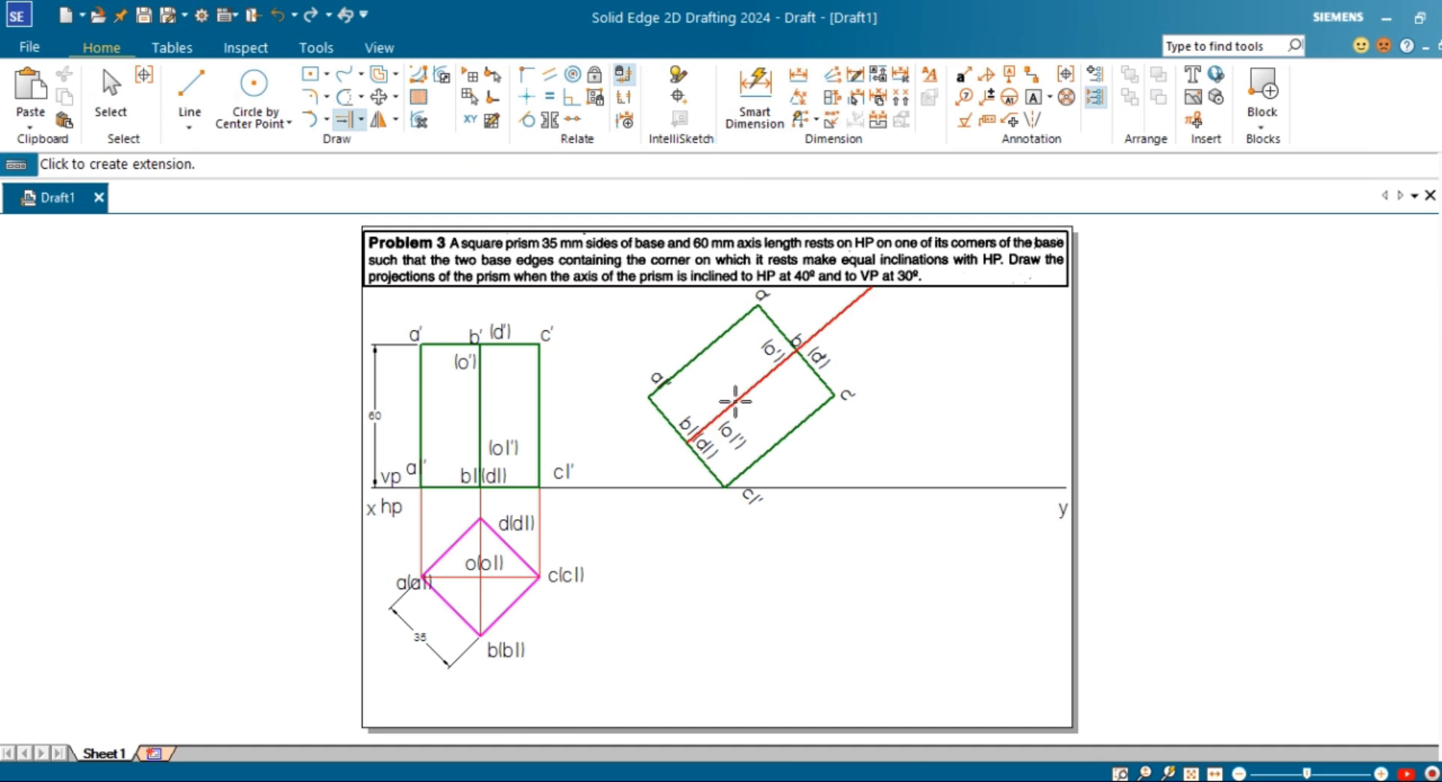
click(710, 425)
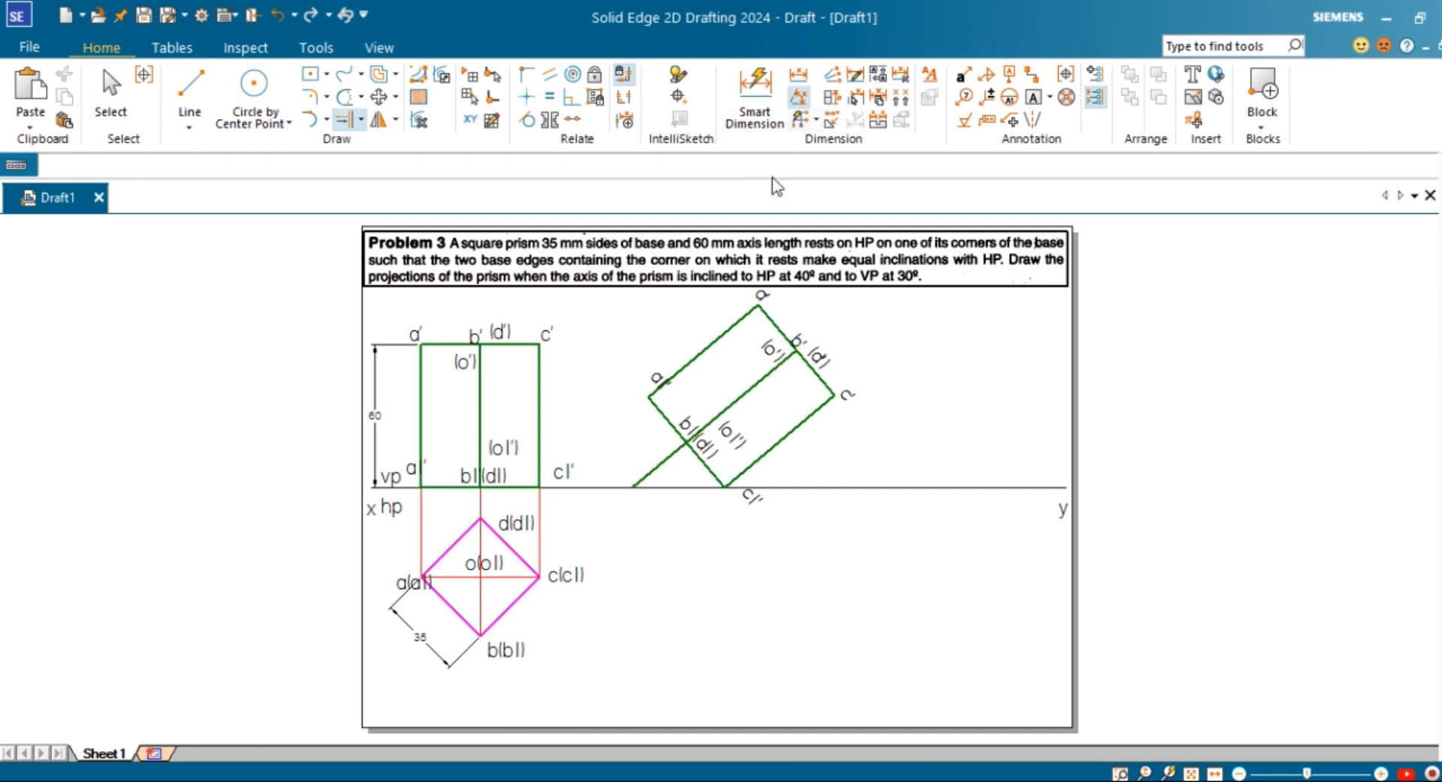
click(798, 96)
click(653, 471)
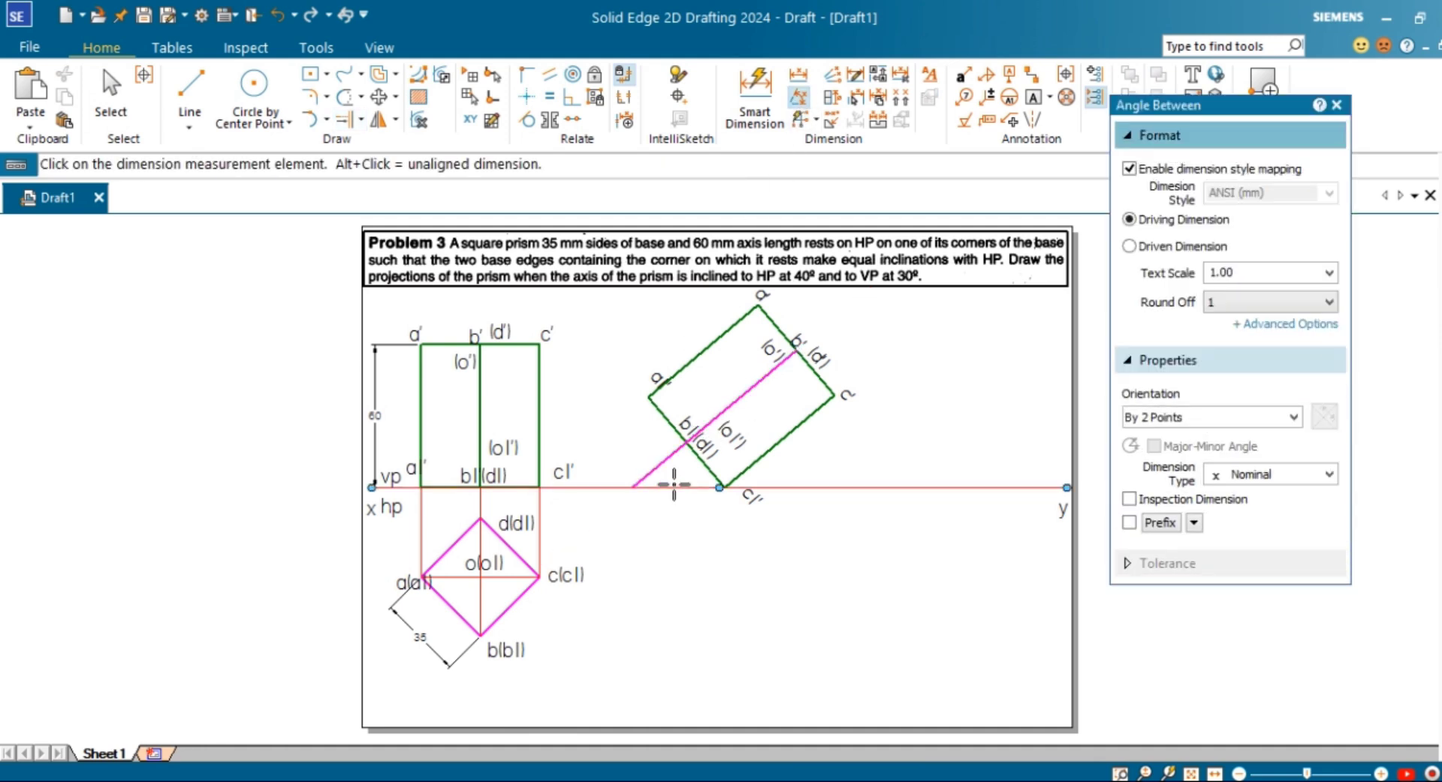
click(674, 484)
click(677, 472)
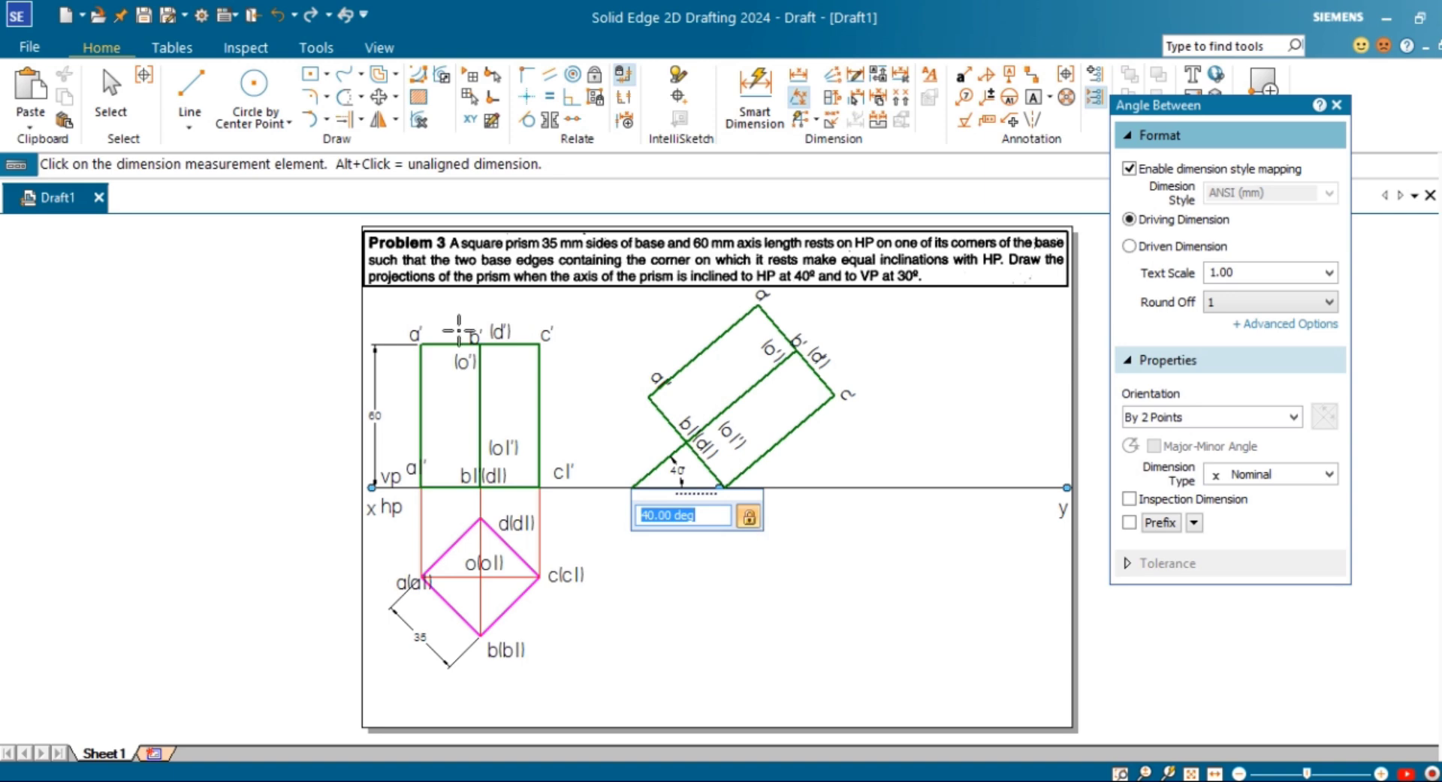
Set the Line tool's style to Red with a width of 0.13 mm.
click(190, 93)
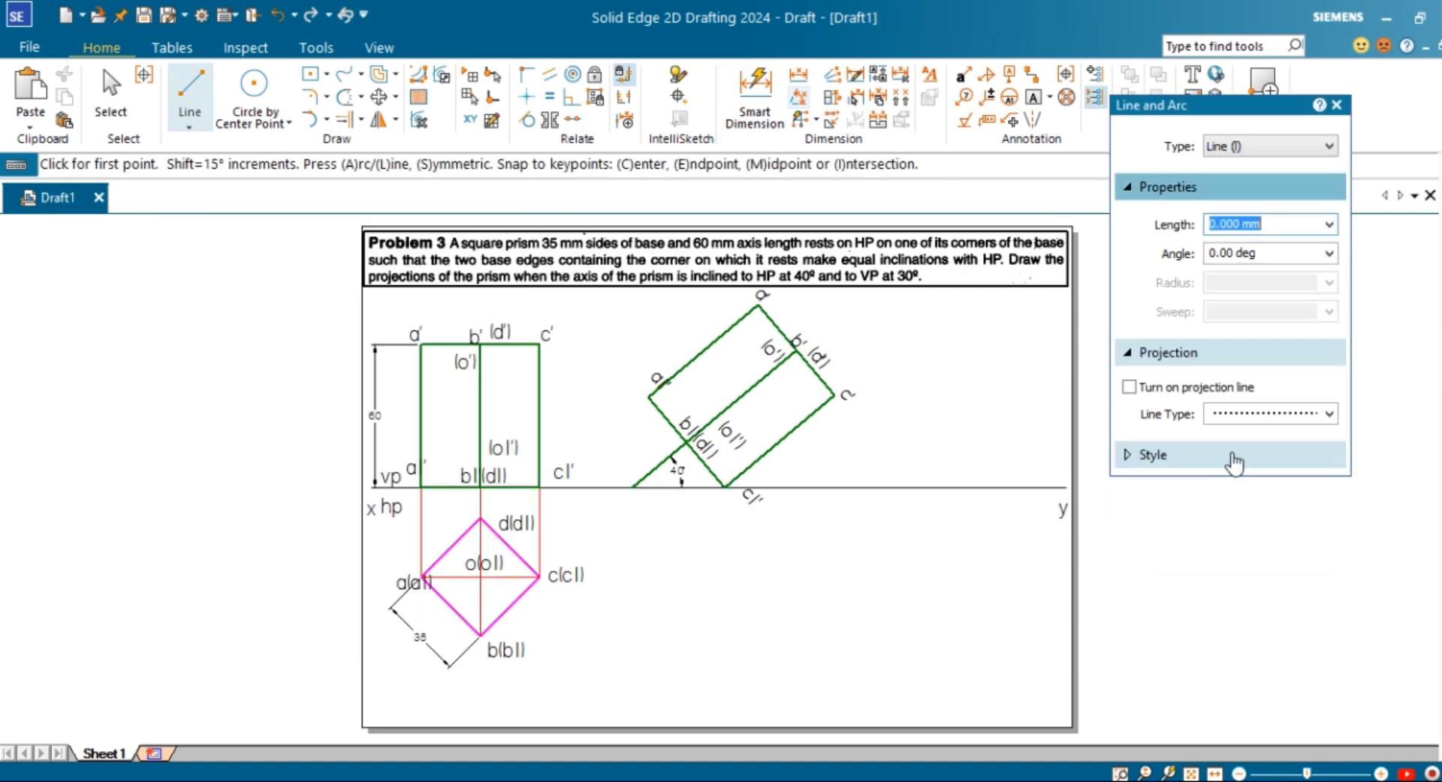
click(1232, 456)
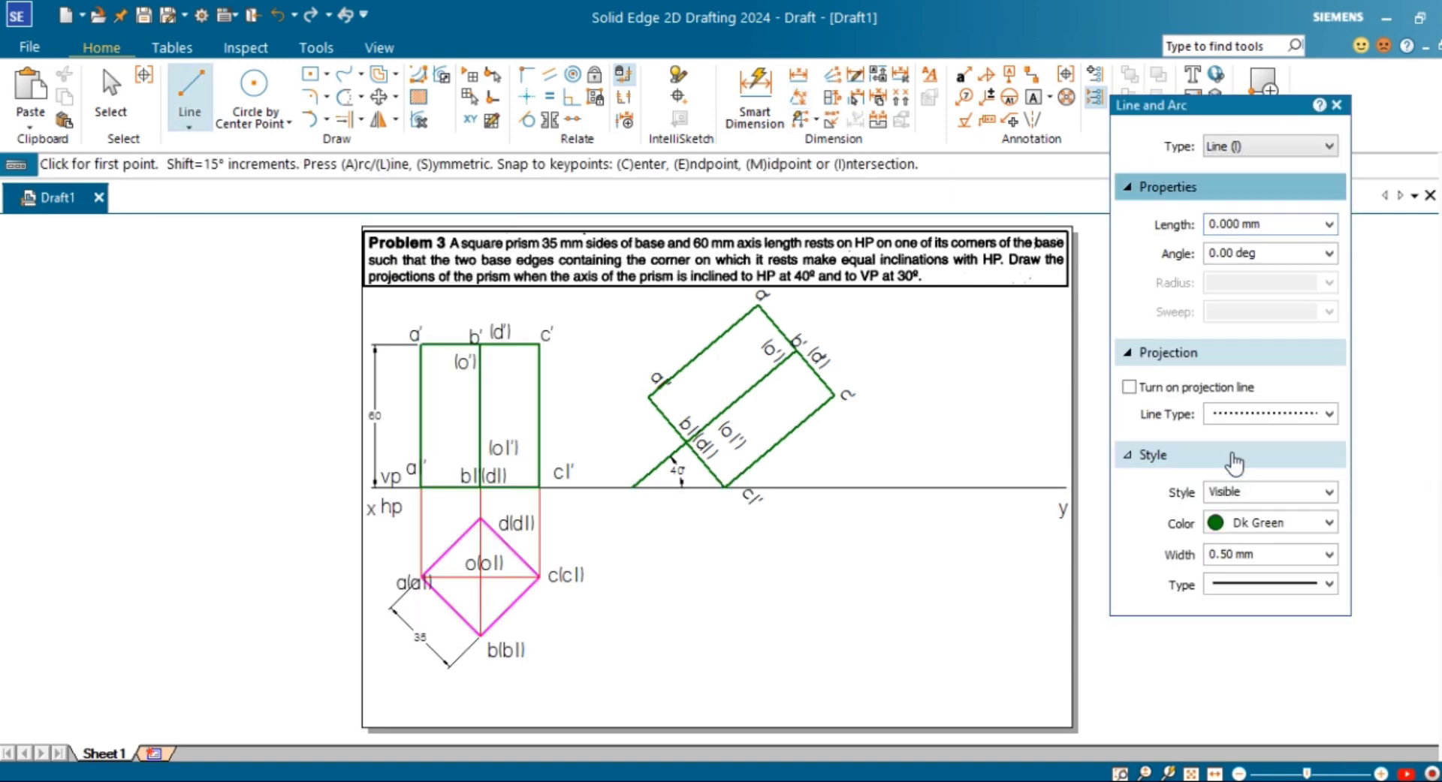
click(1331, 530)
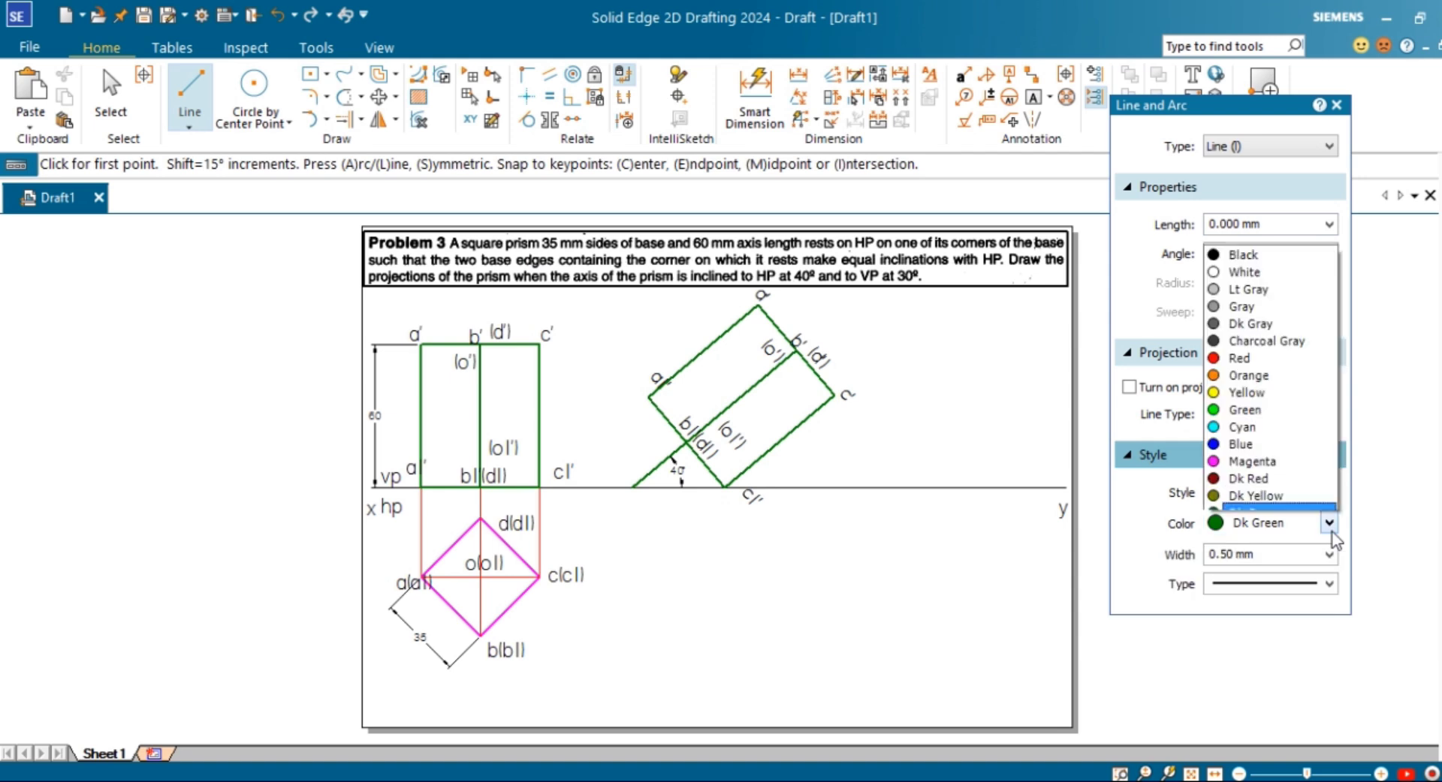
click(1279, 225)
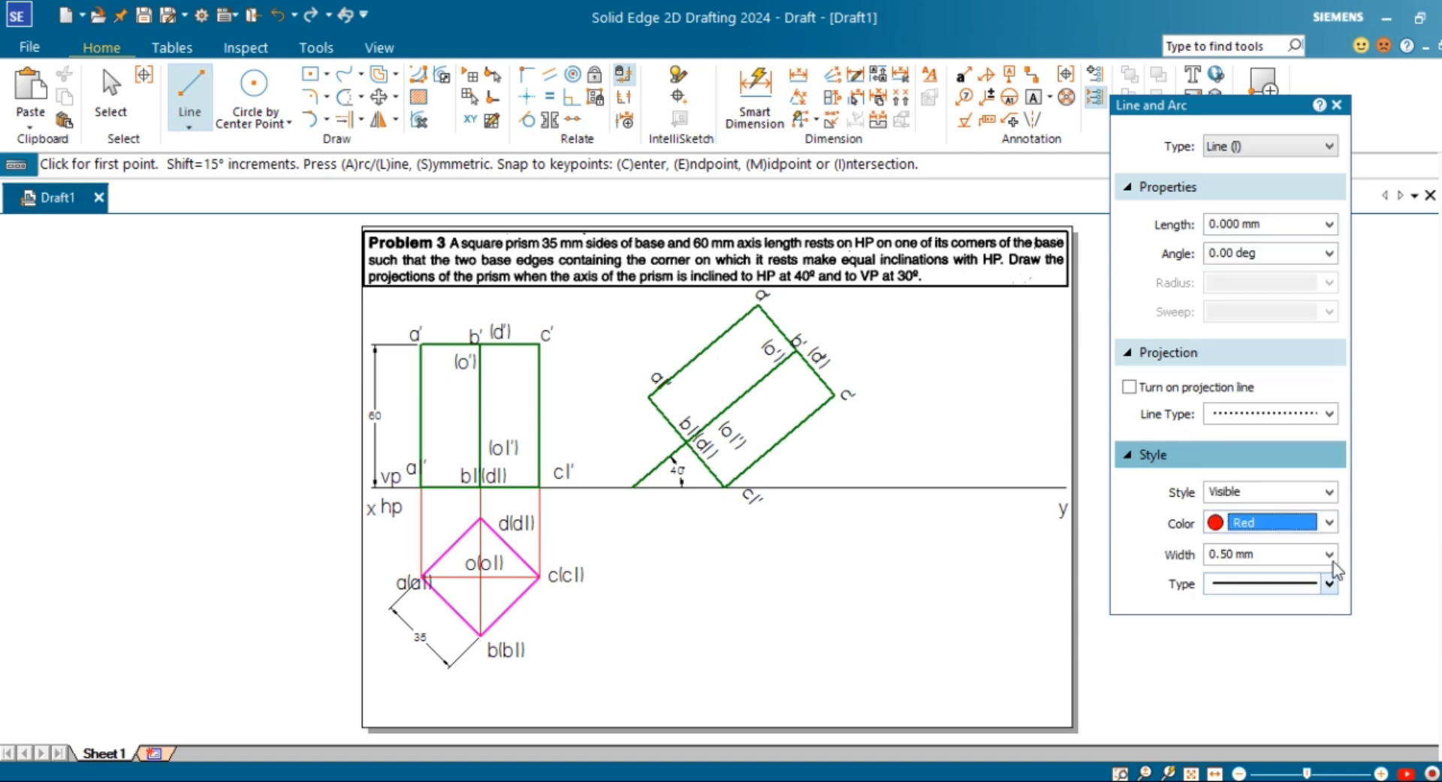
click(1329, 554)
click(1300, 576)
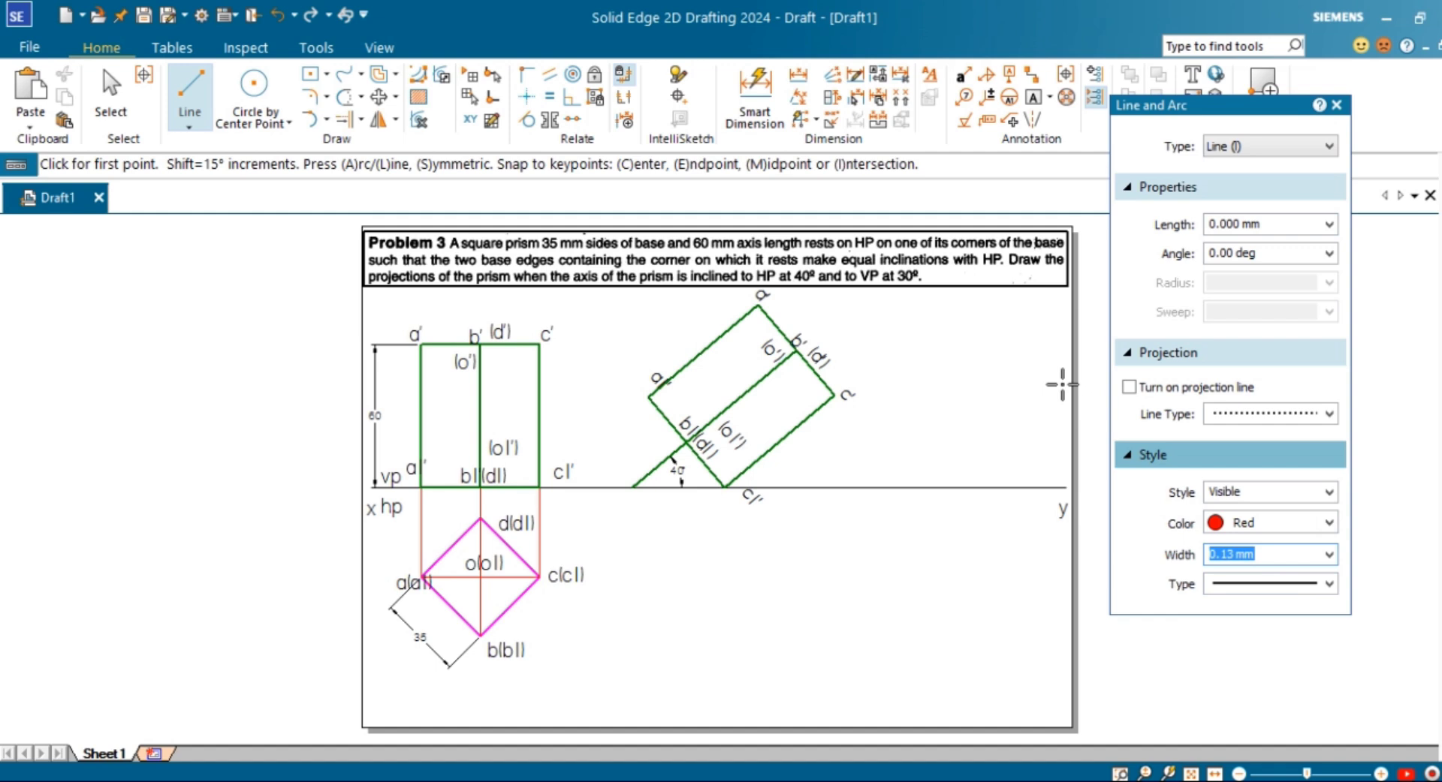
Draw vertical projectors from points a1', b1', c1', a', b' and c' of the tilted front view to well below the xy line.
click(648, 396)
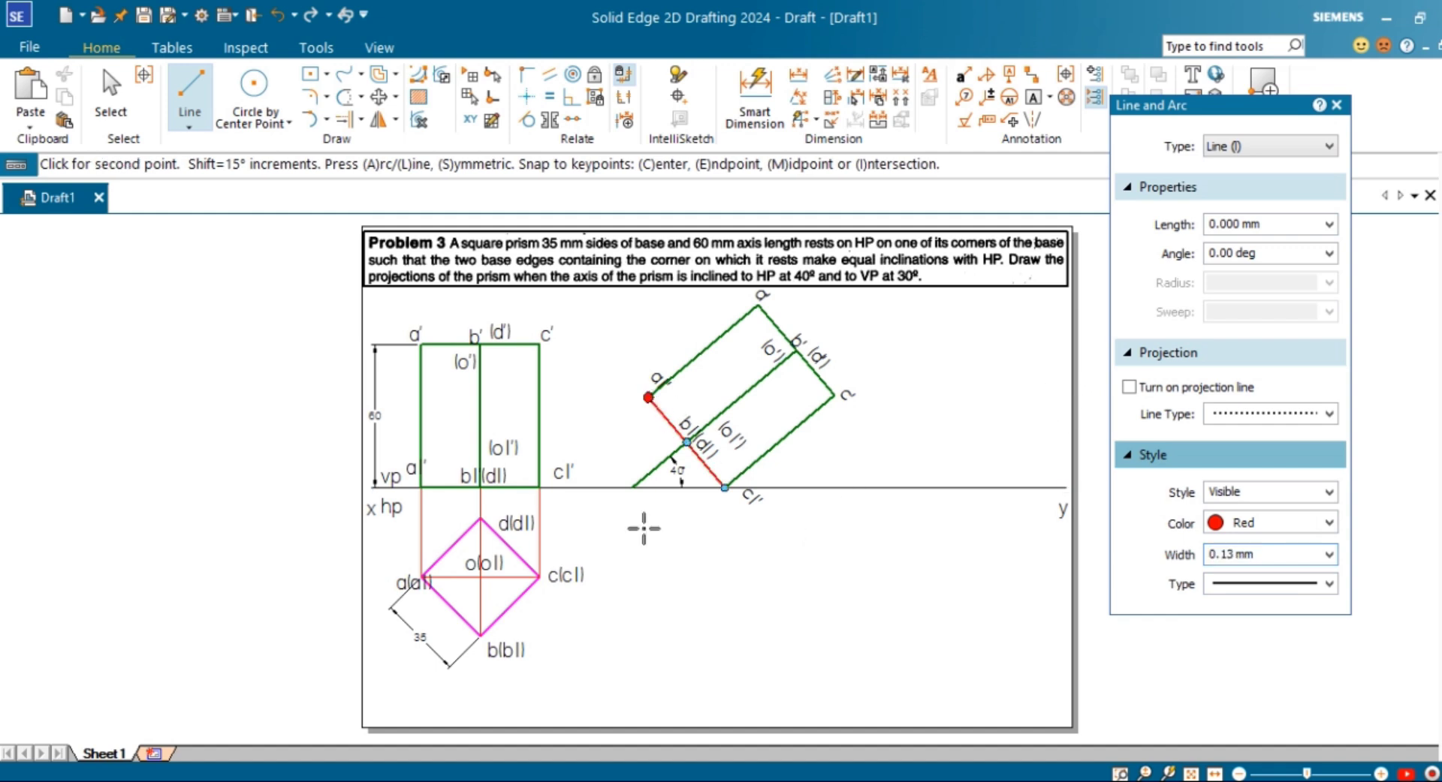
click(648, 675)
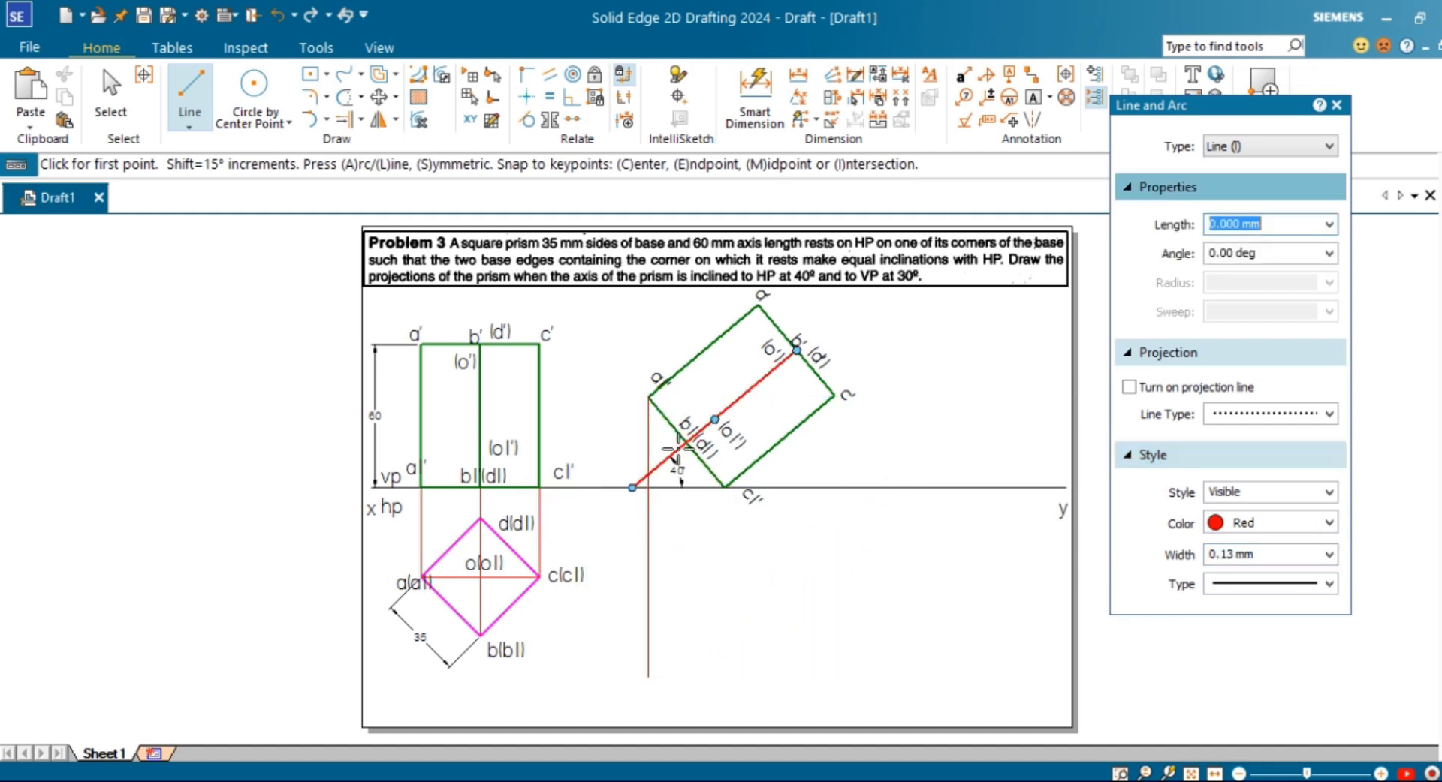
click(685, 443)
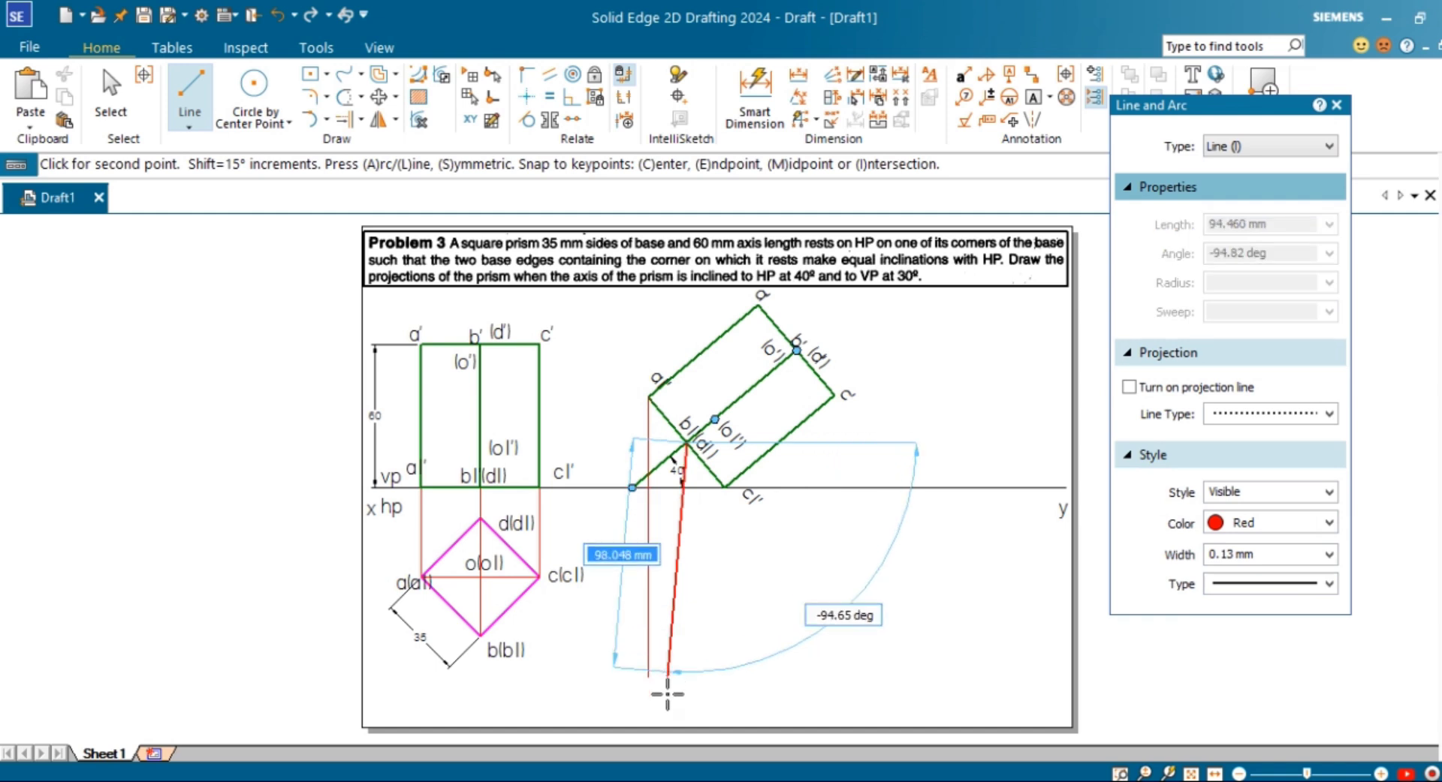
click(694, 685)
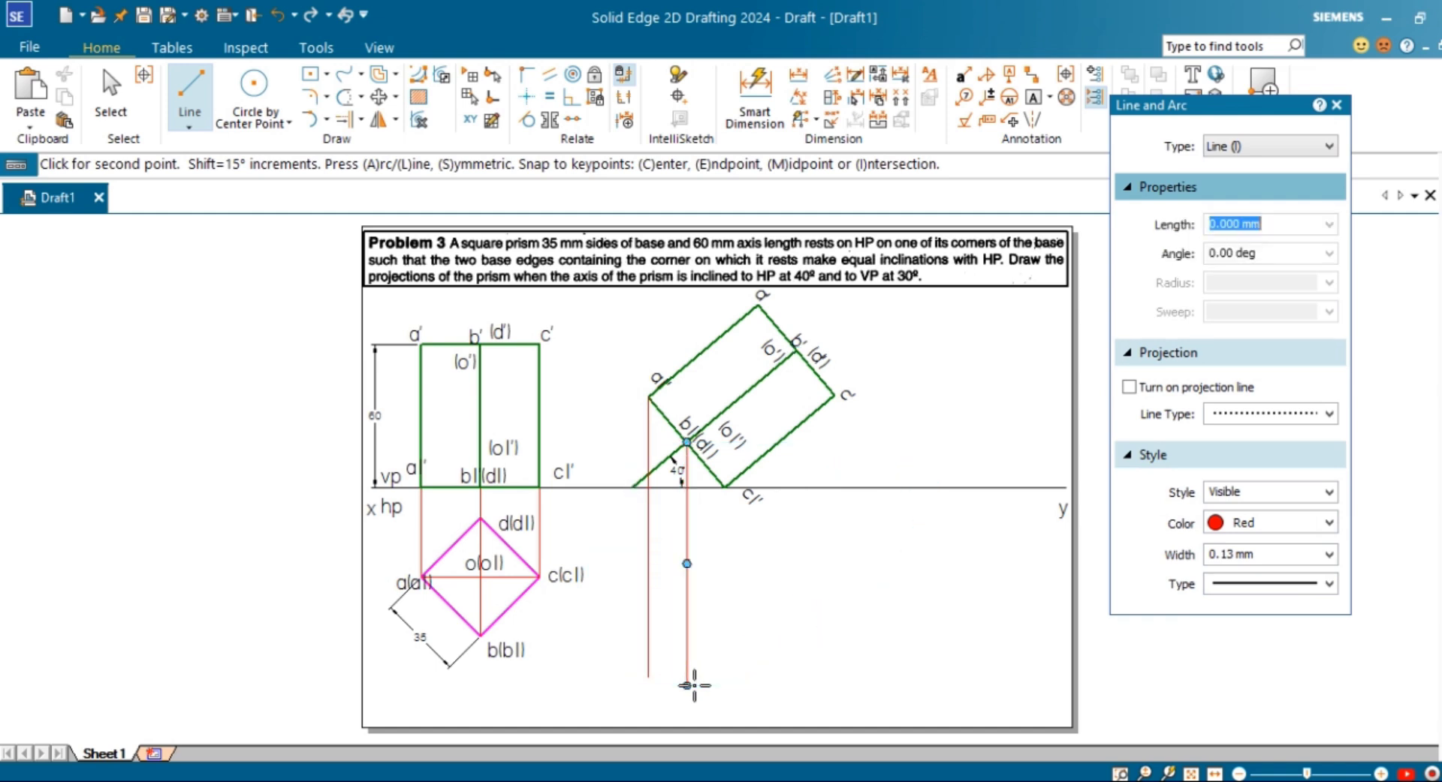
click(719, 488)
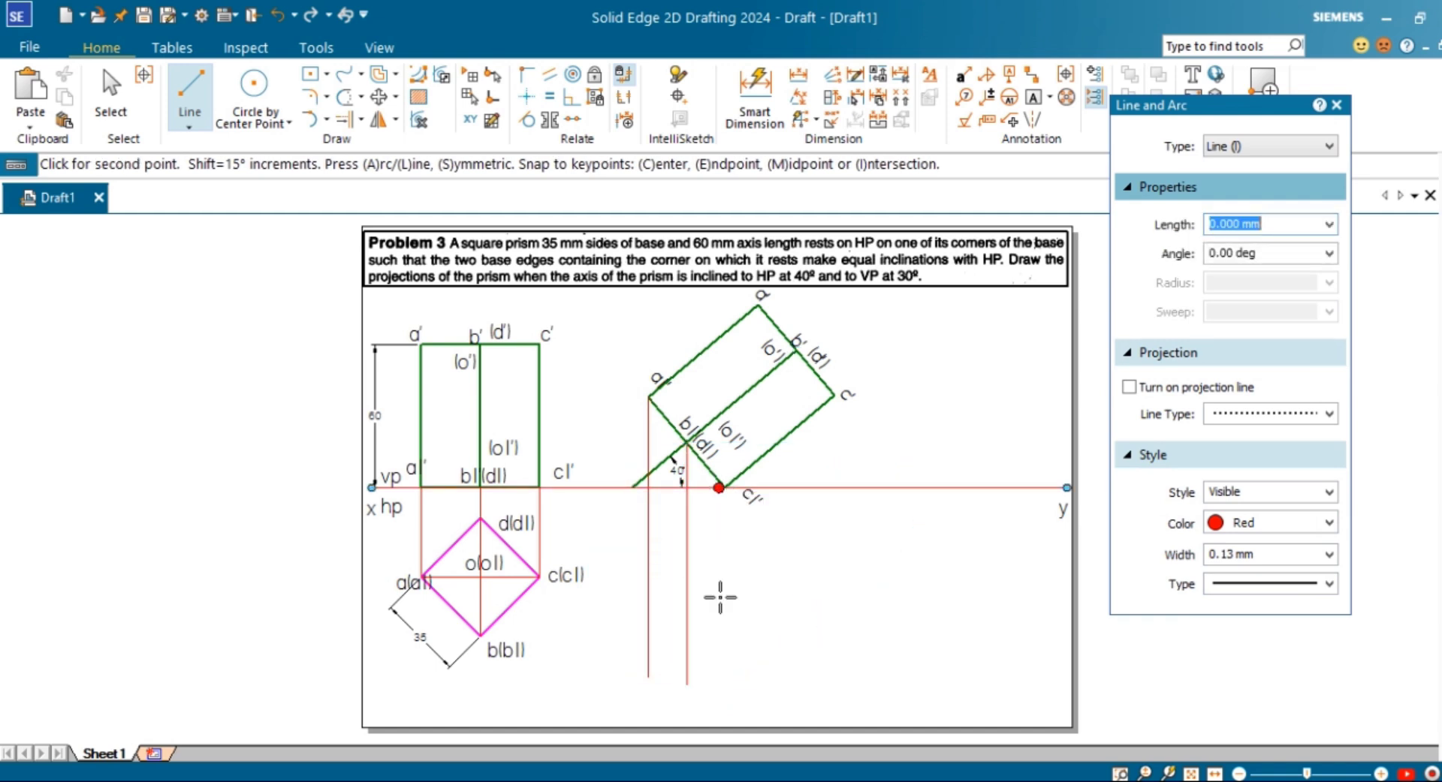
click(722, 701)
click(758, 305)
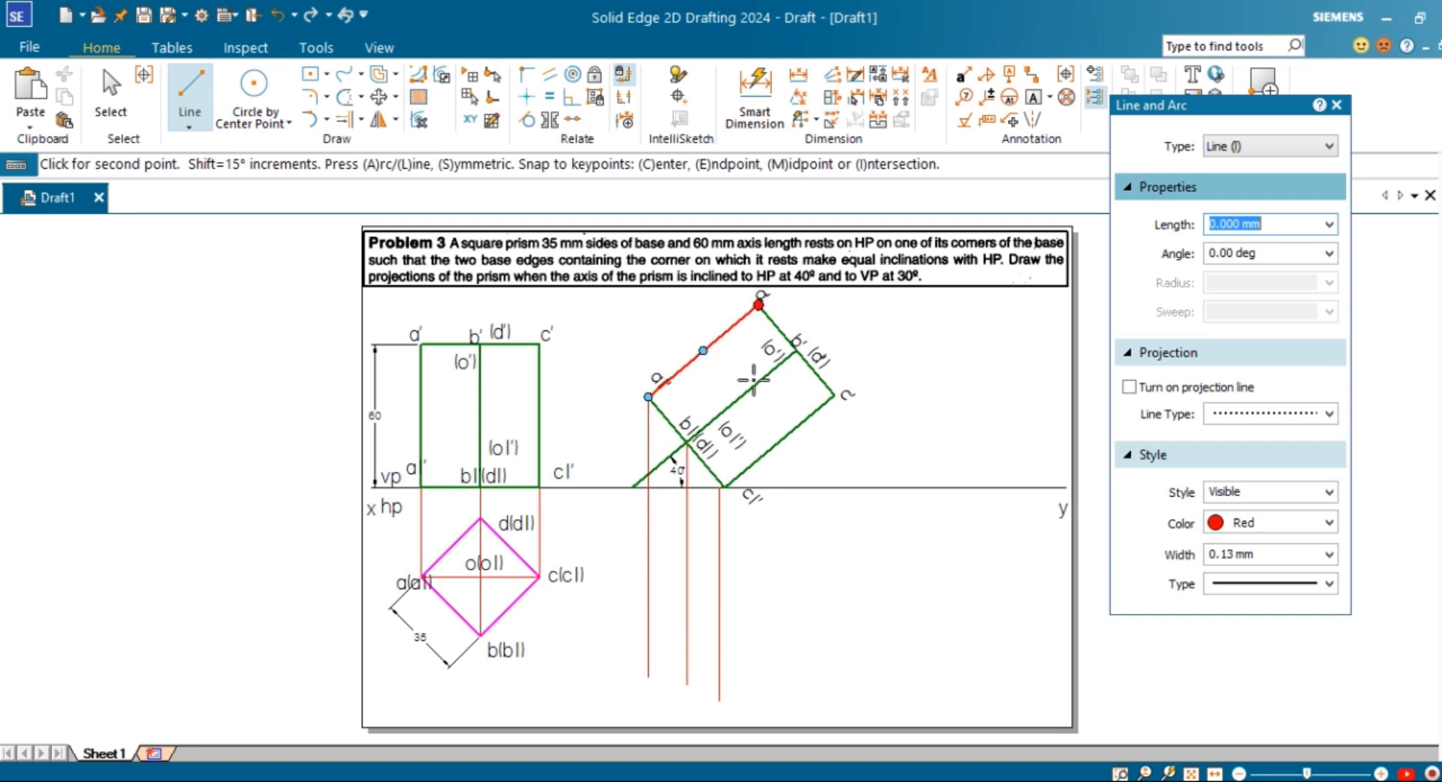
click(763, 677)
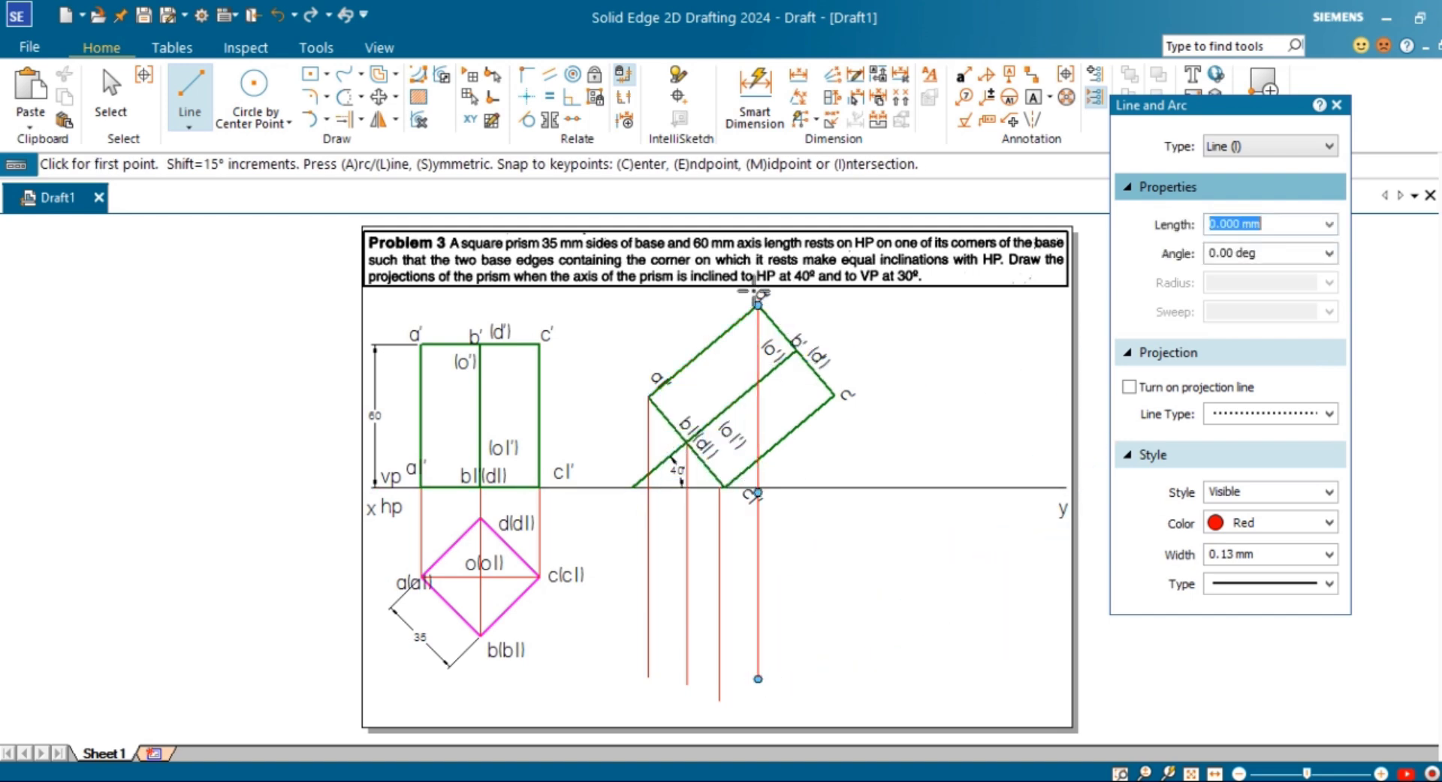
click(796, 349)
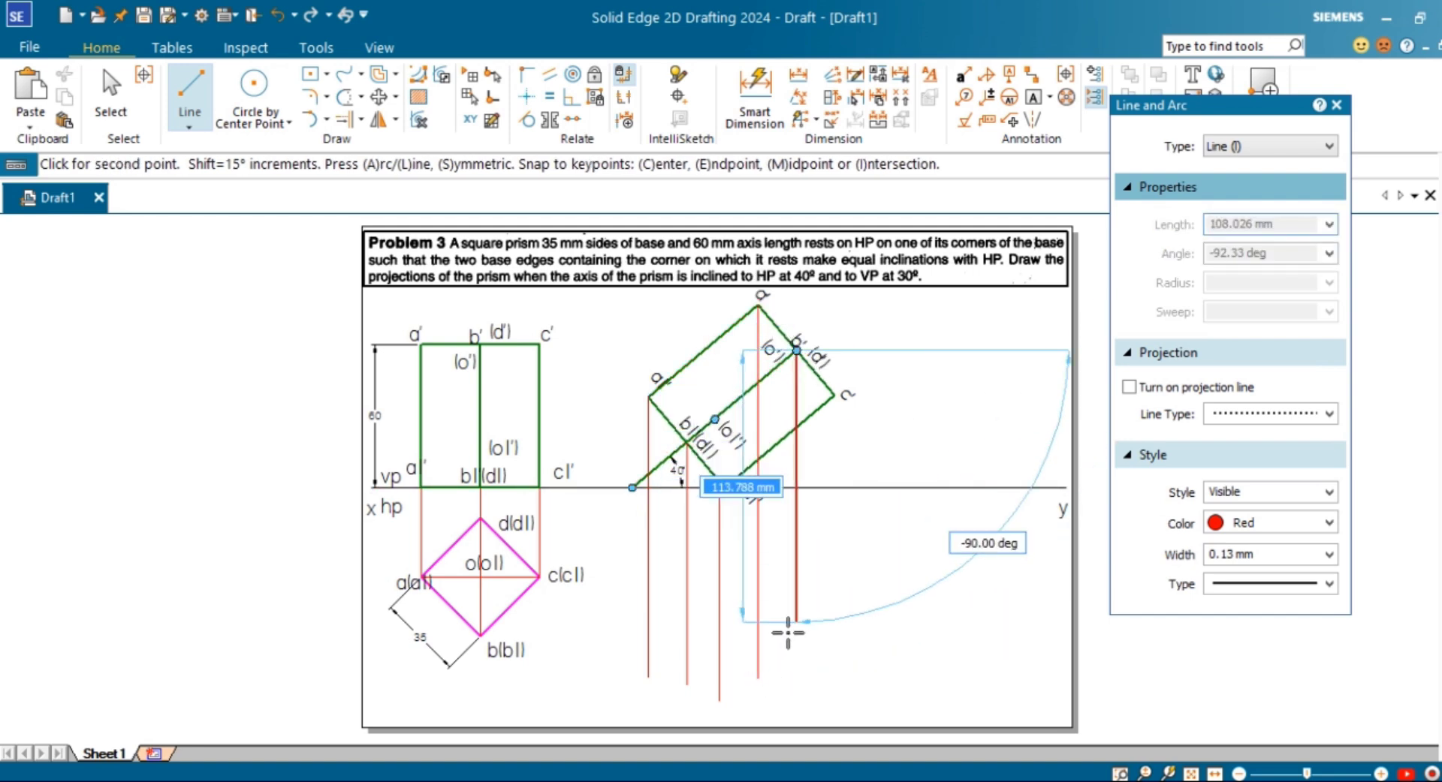
click(803, 665)
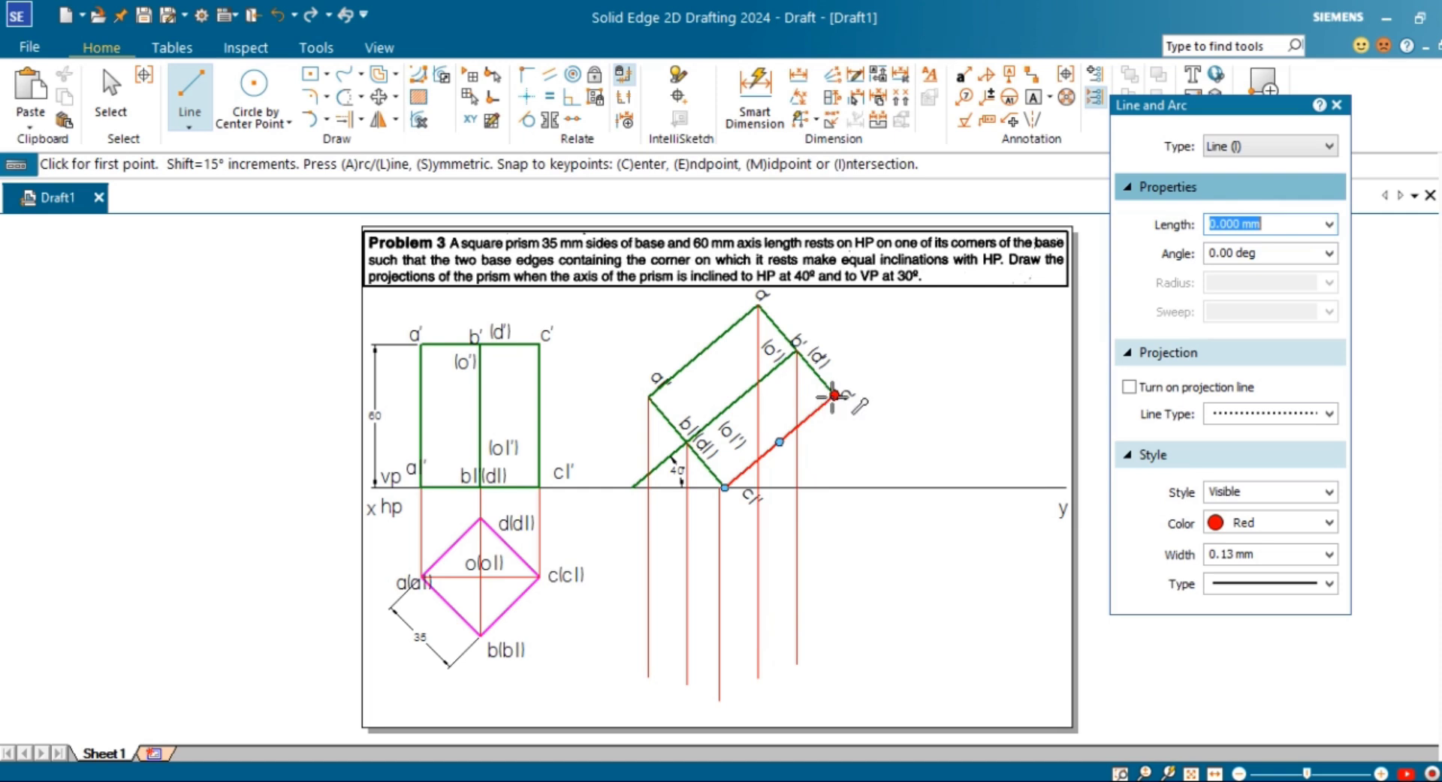
click(834, 395)
click(833, 663)
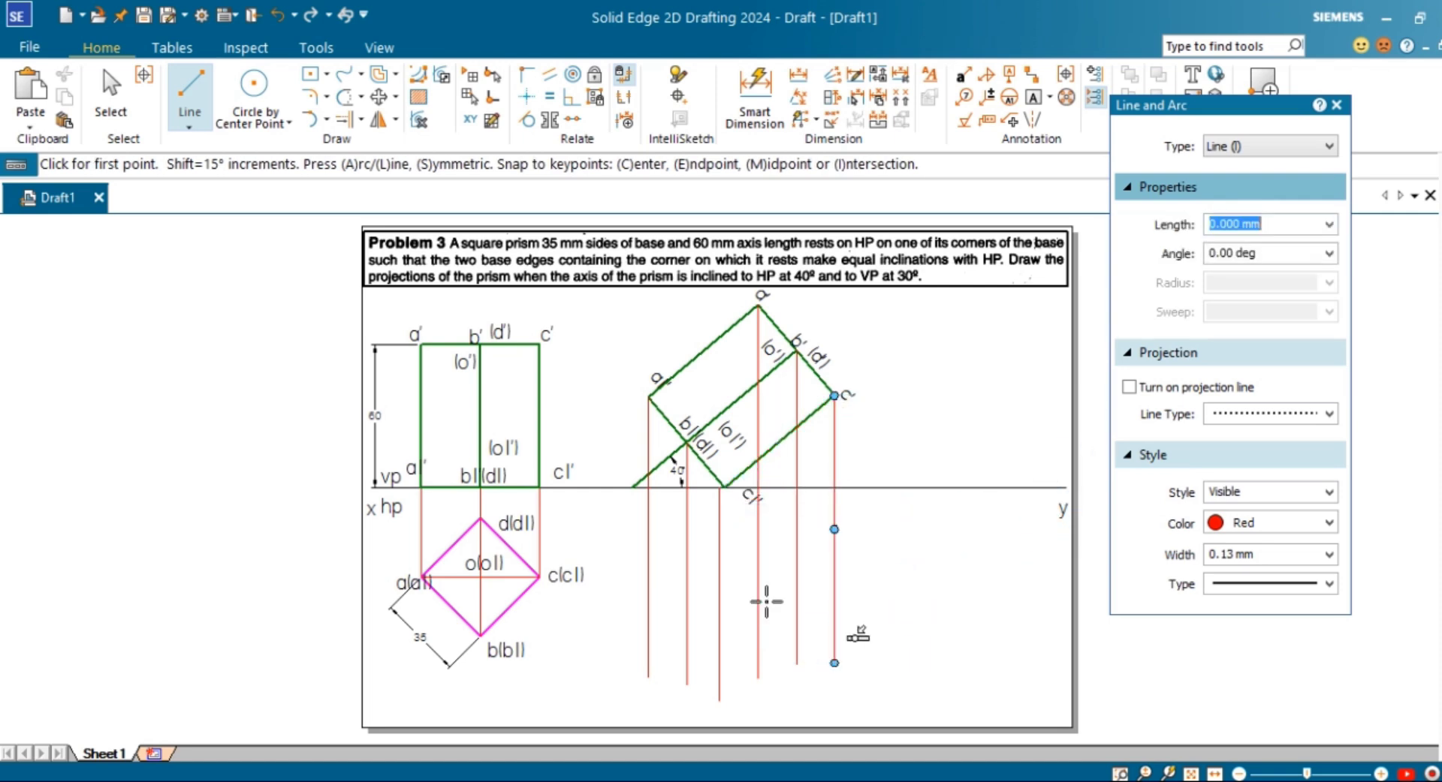
Draw horizontal projectors from corners d, c and b of the first top view across all the vertical projectors.
click(479, 518)
click(849, 517)
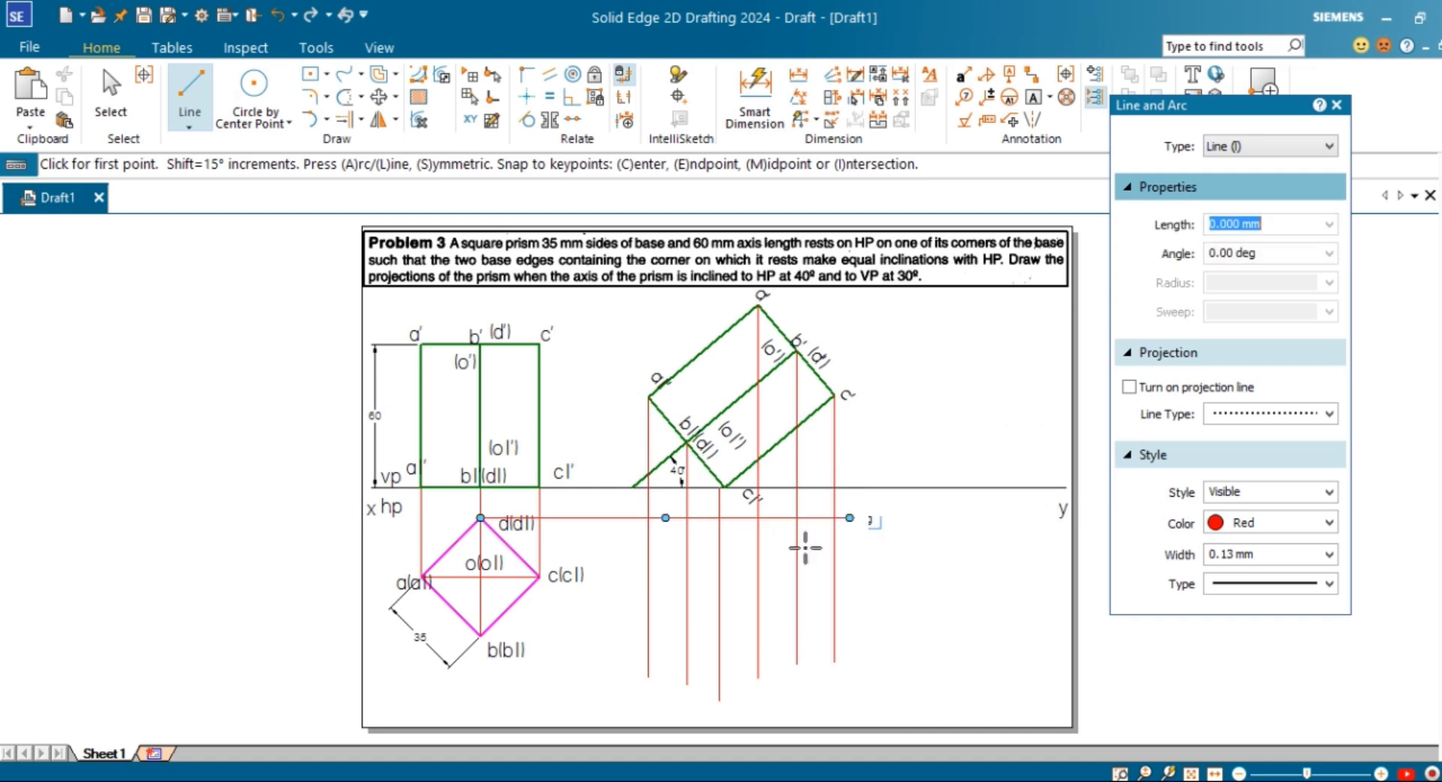
click(539, 577)
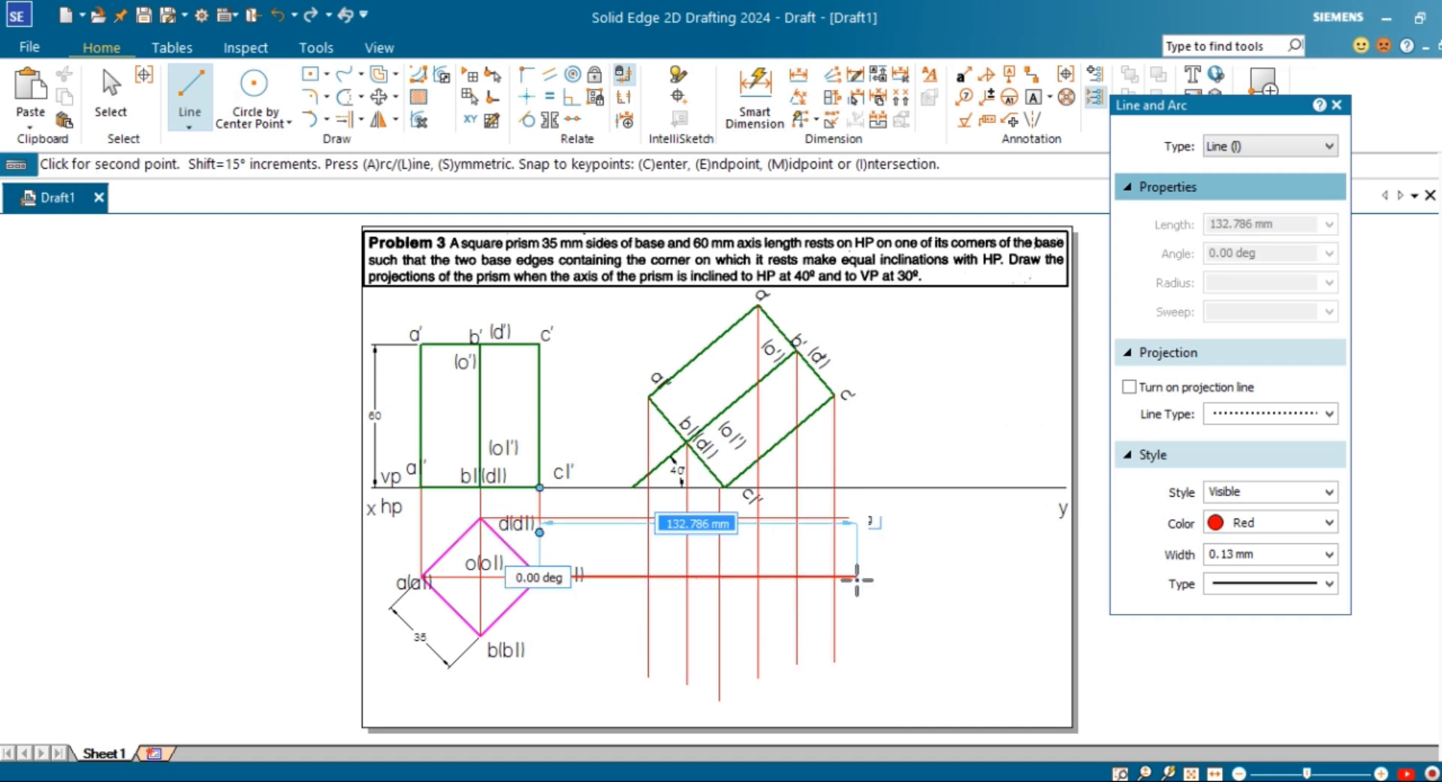
click(856, 578)
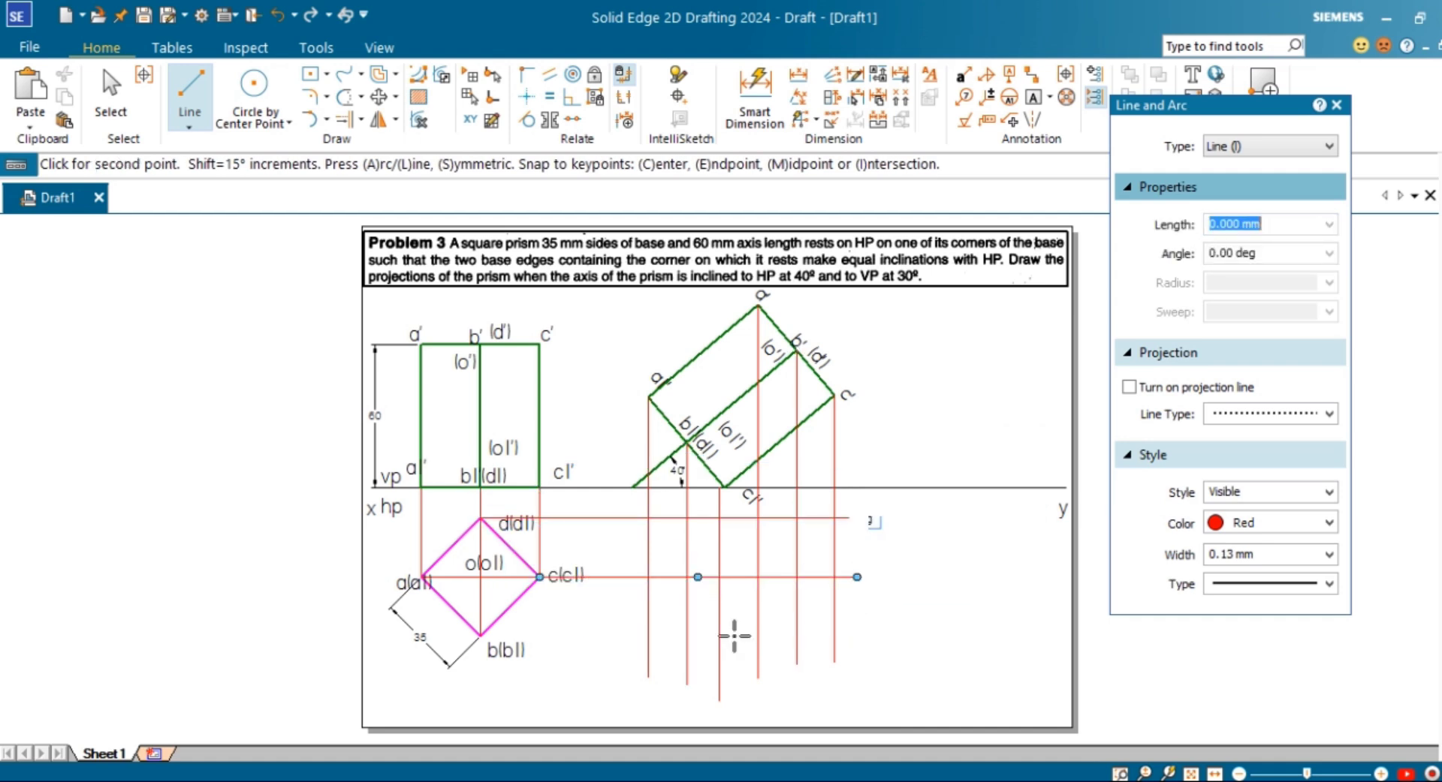
click(479, 635)
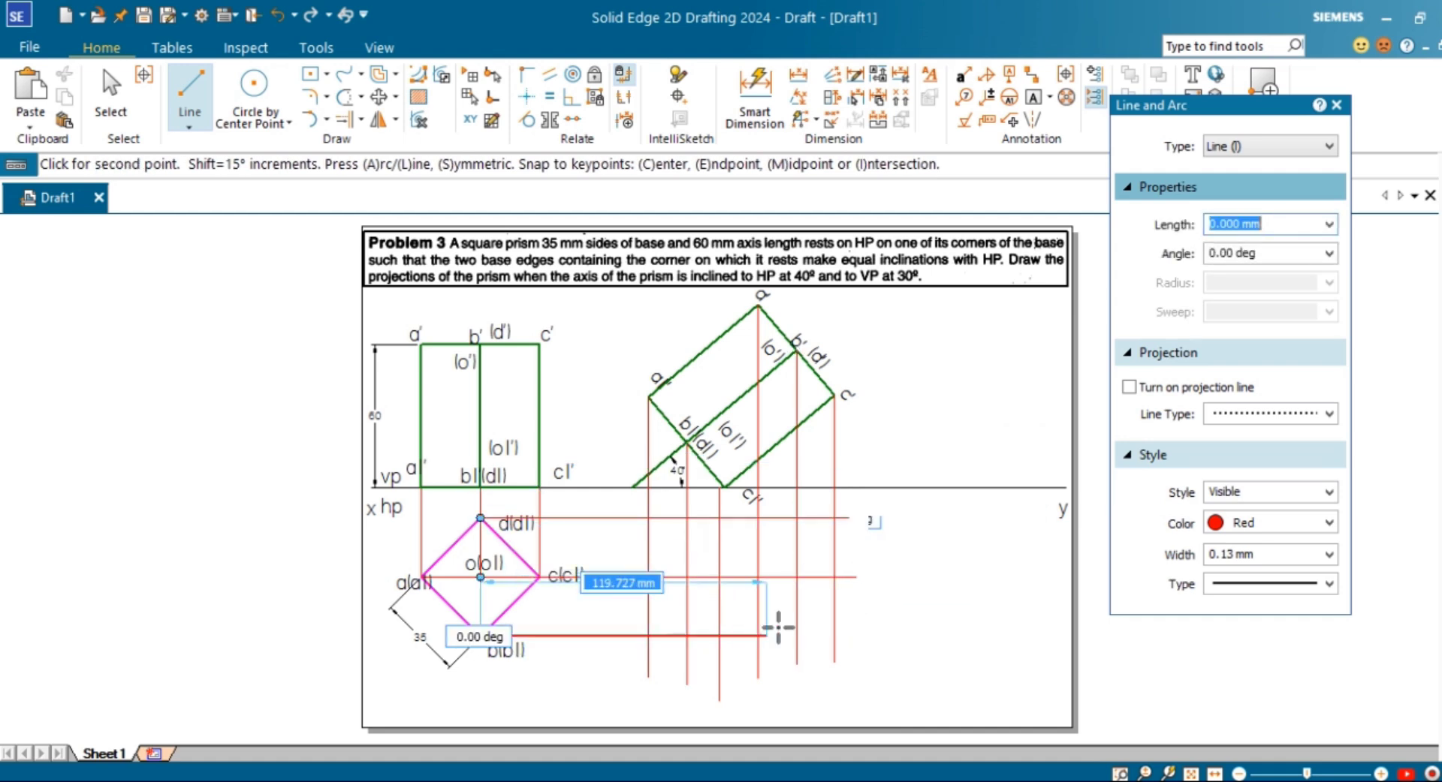
click(847, 636)
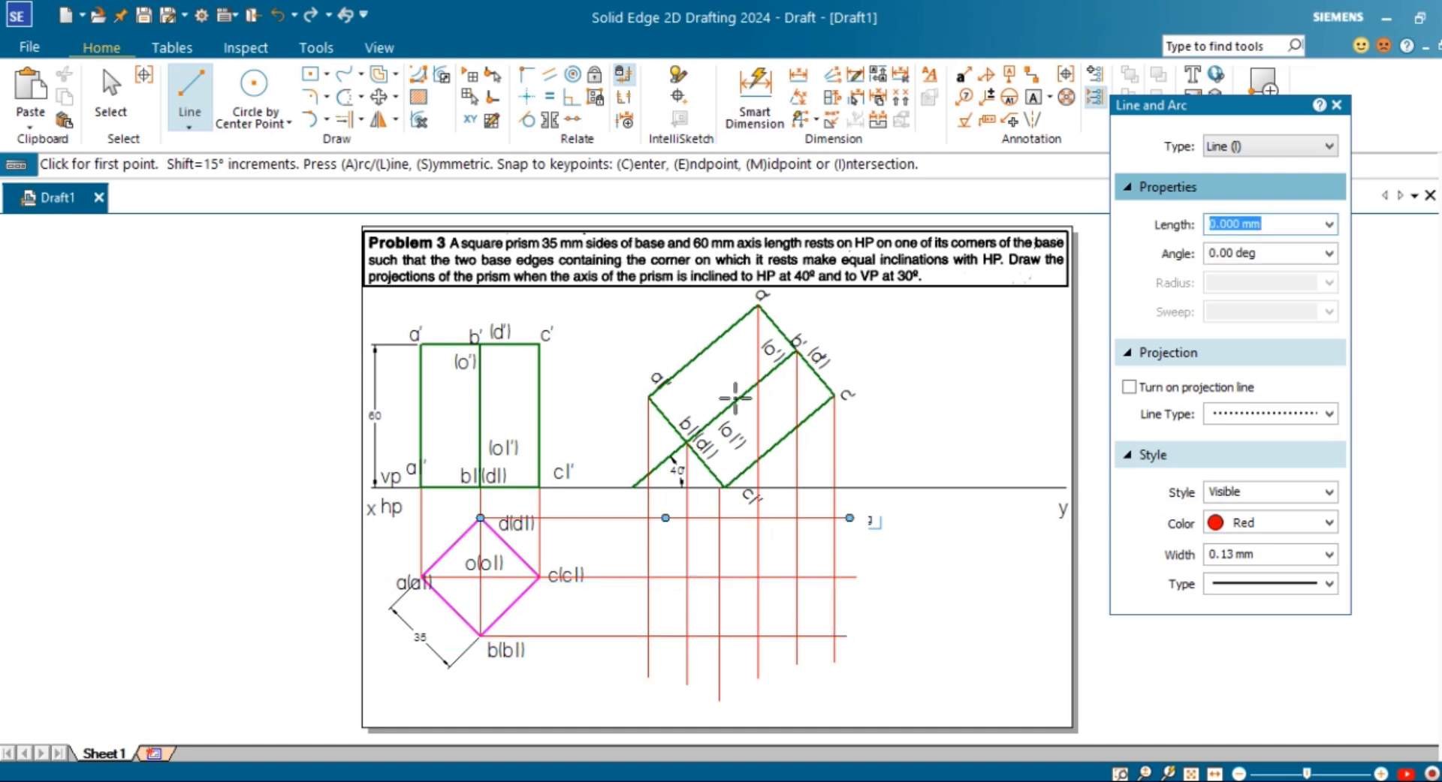
Label the projector intersections for the lower base in the second top view a1, b1, c1, d1 and (o1).
click(1033, 97)
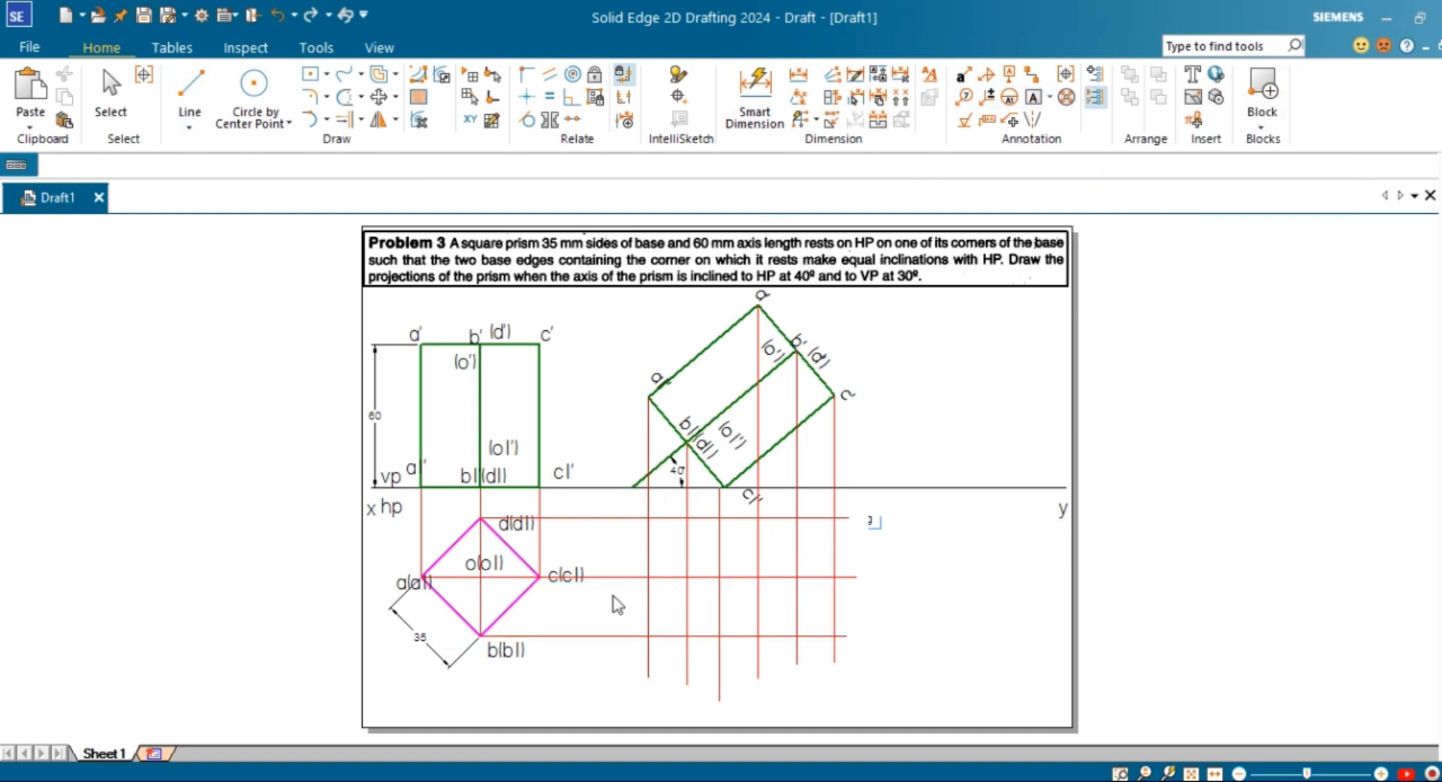
click(623, 554)
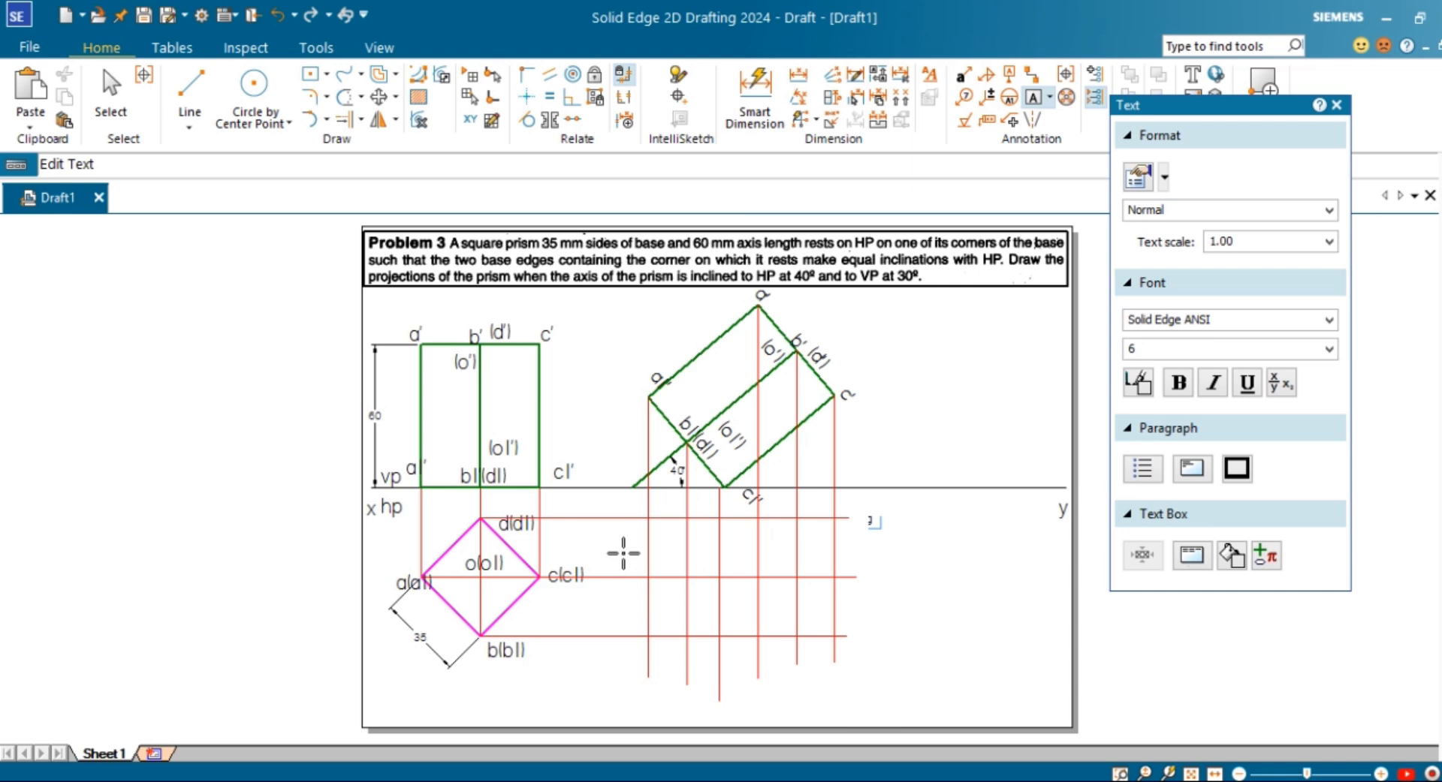
text(a1)
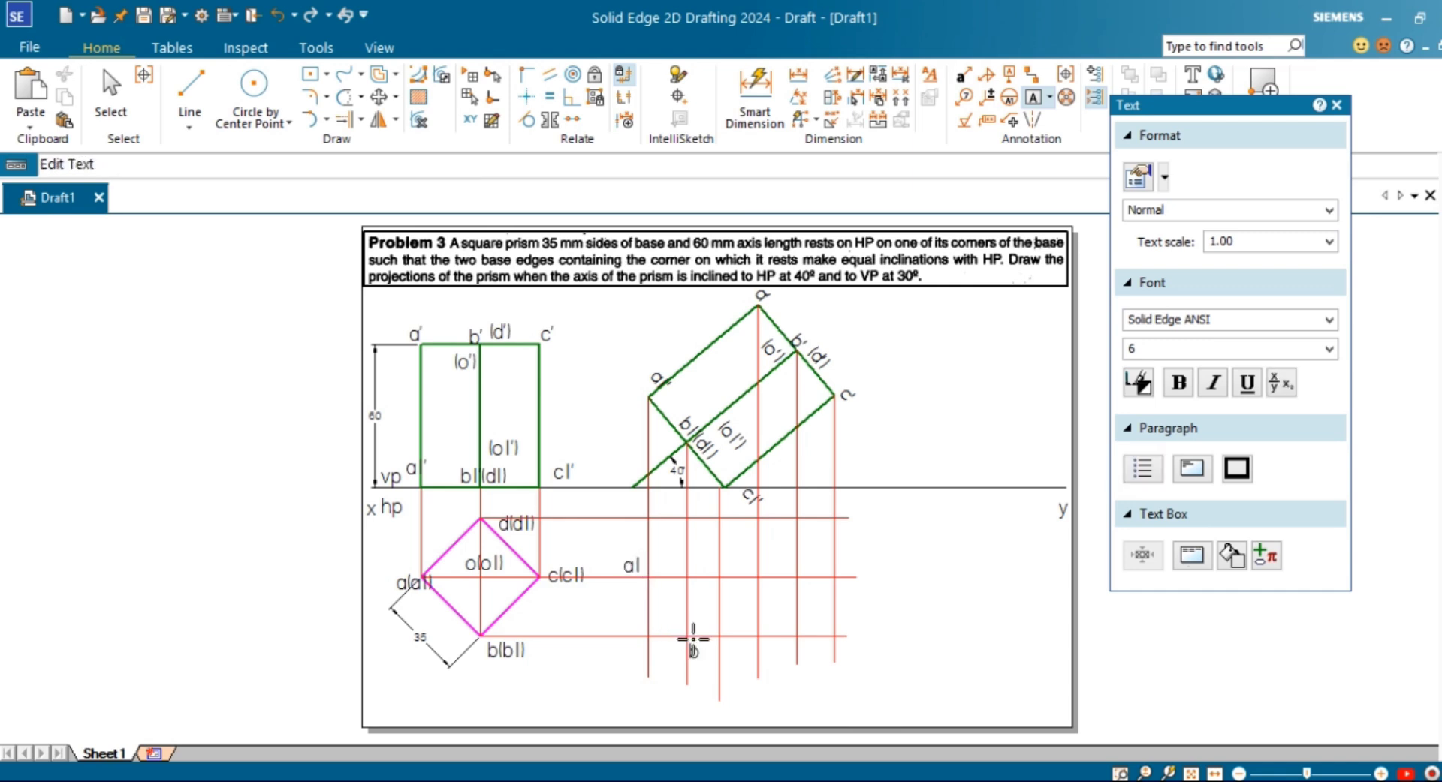
click(728, 574)
text(c1)
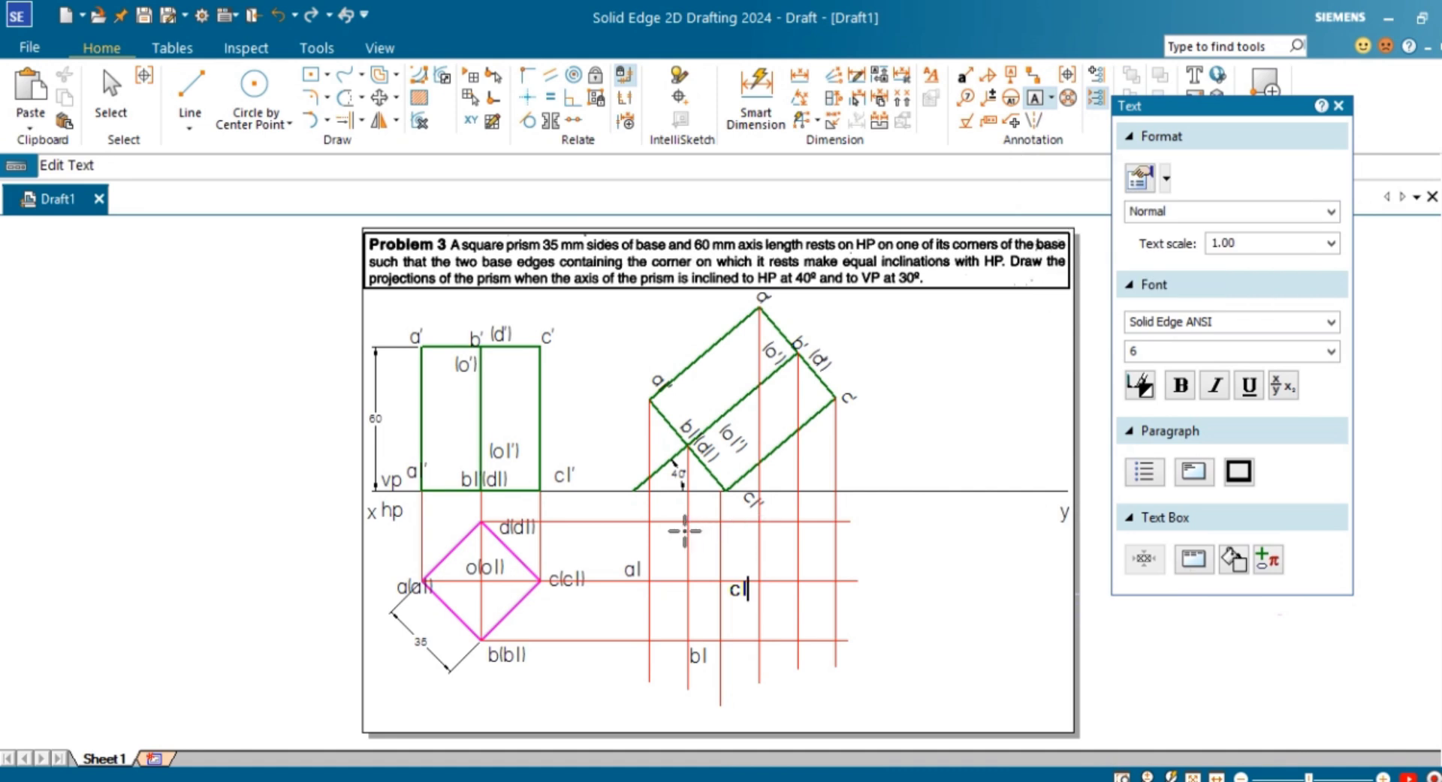
click(693, 502)
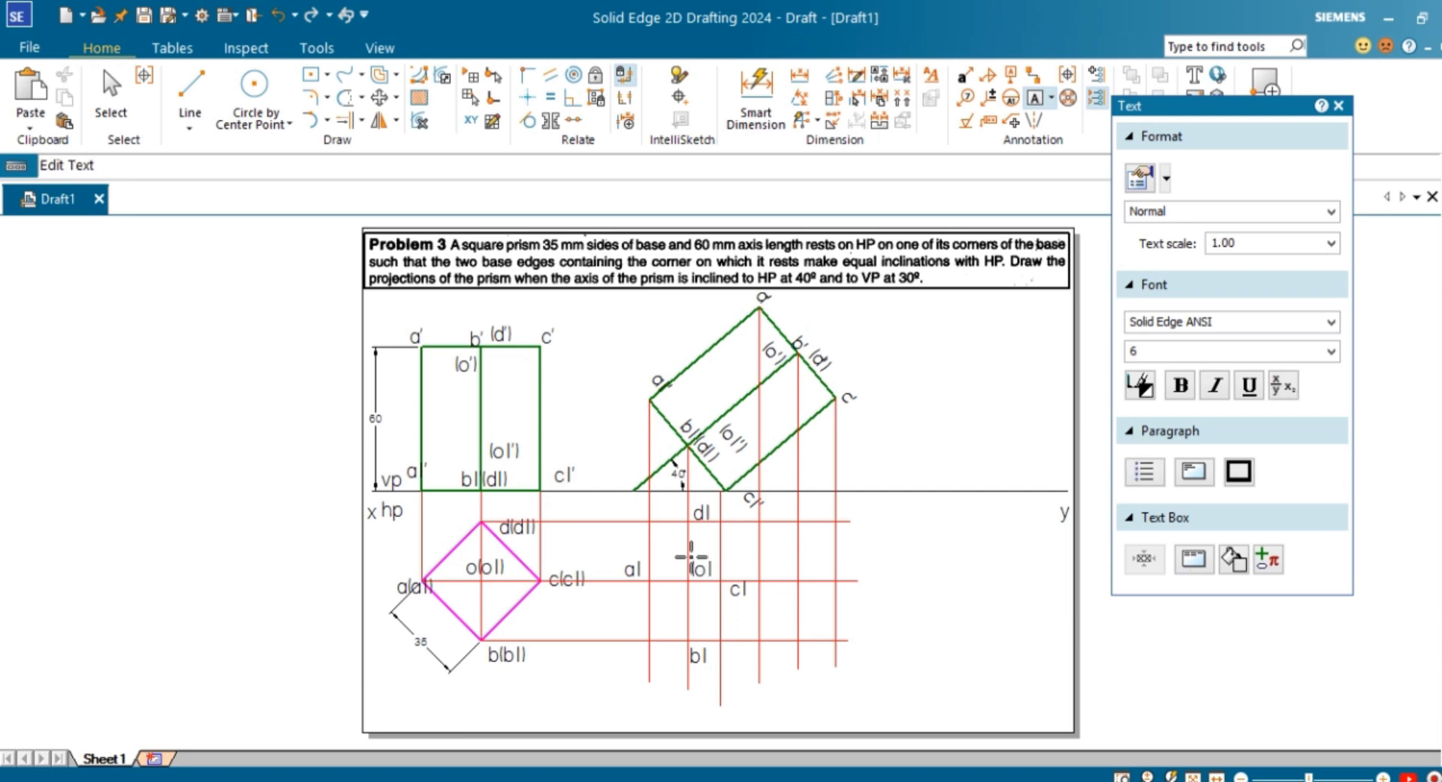
Label the projector intersections for the upper base in the second top view a, b, c, d and o.
click(748, 570)
text(c)
click(847, 580)
text(d)
click(807, 500)
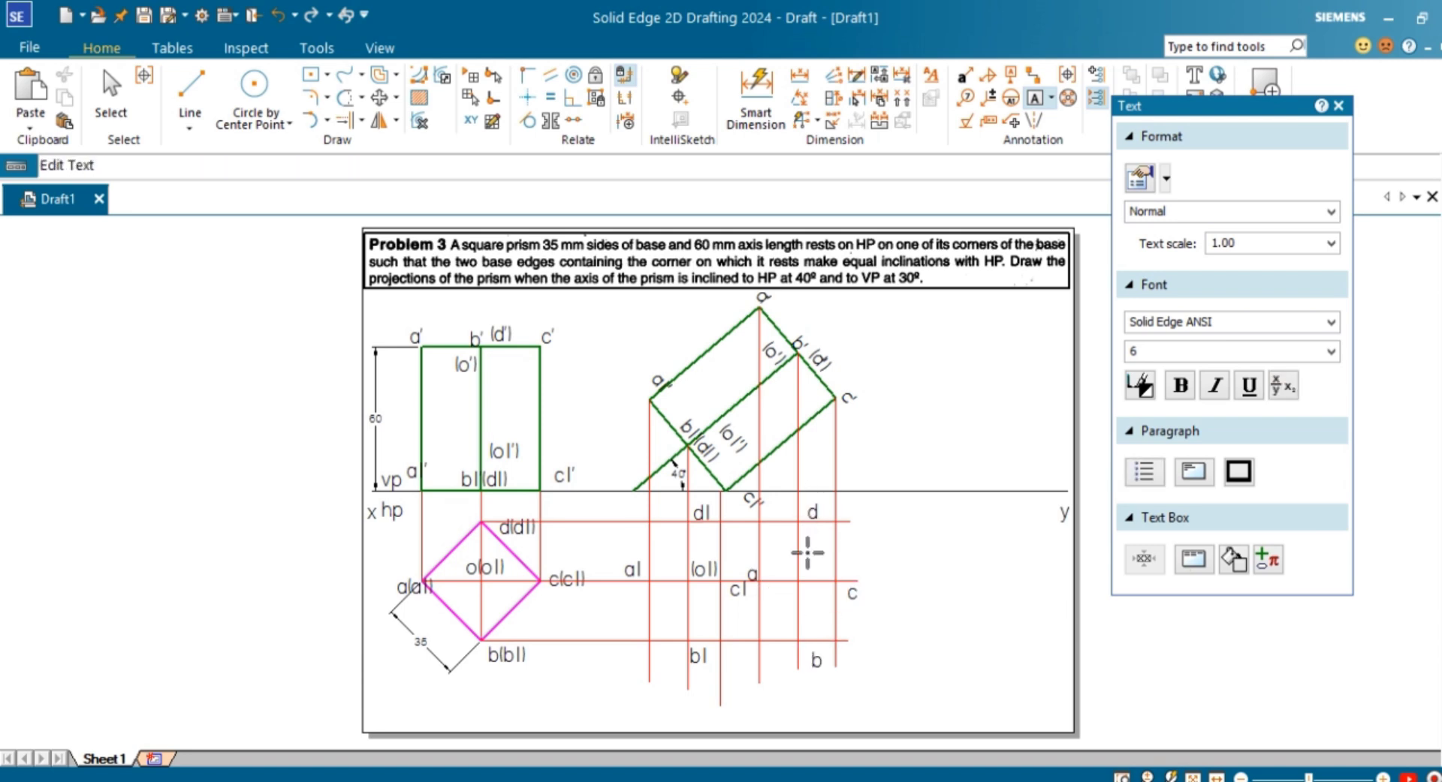
text(d)
Set the Line tool's style to magenta with a 0.50 mm width.
click(190, 94)
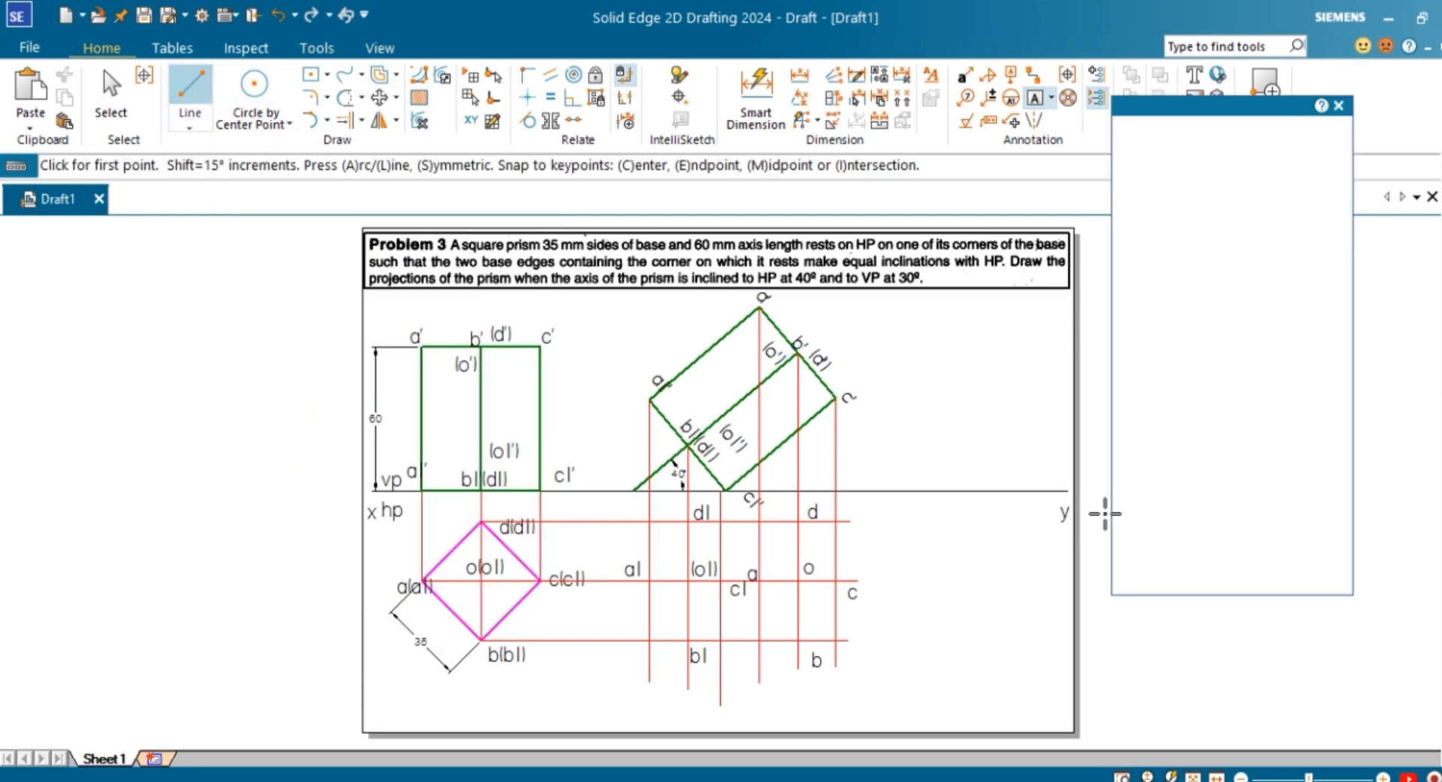
click(1218, 459)
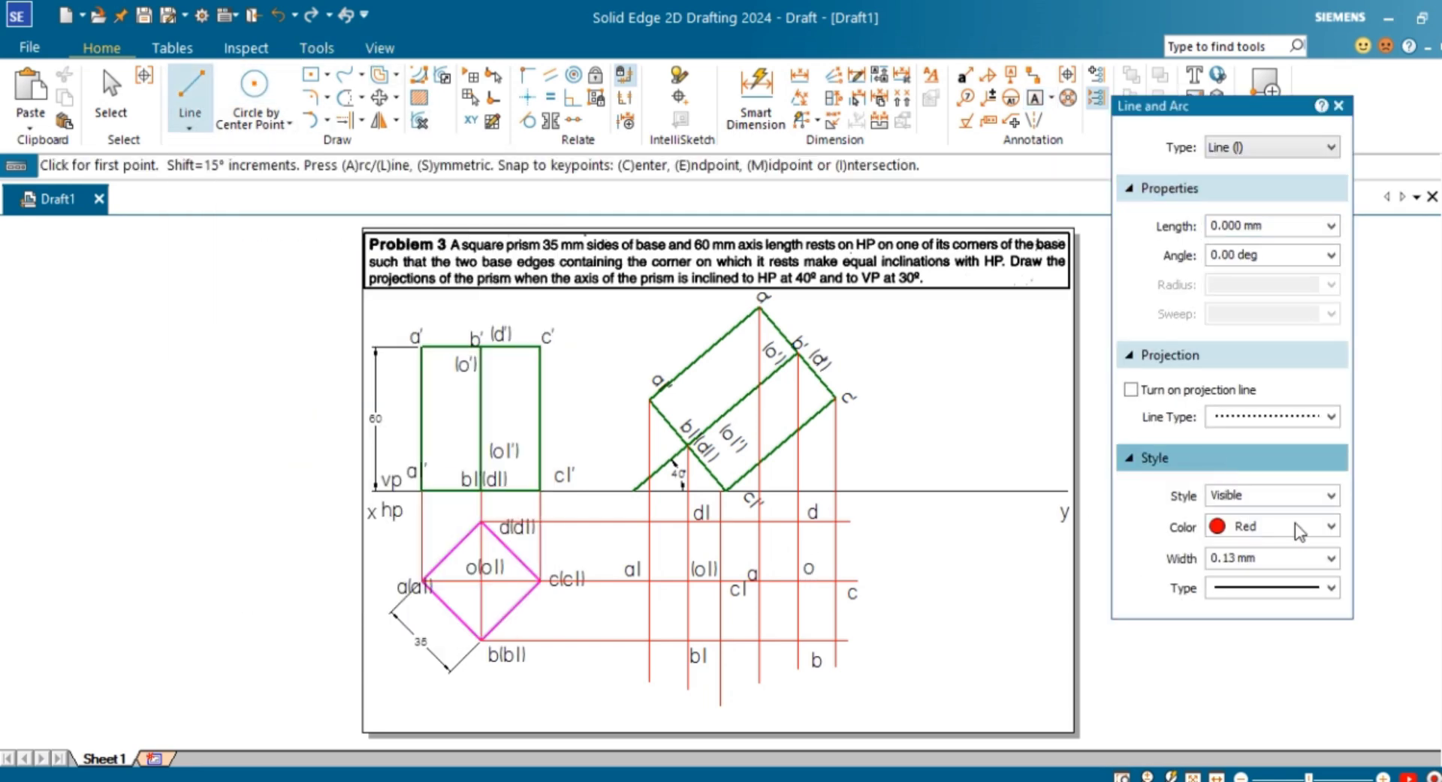
click(1337, 531)
click(1249, 332)
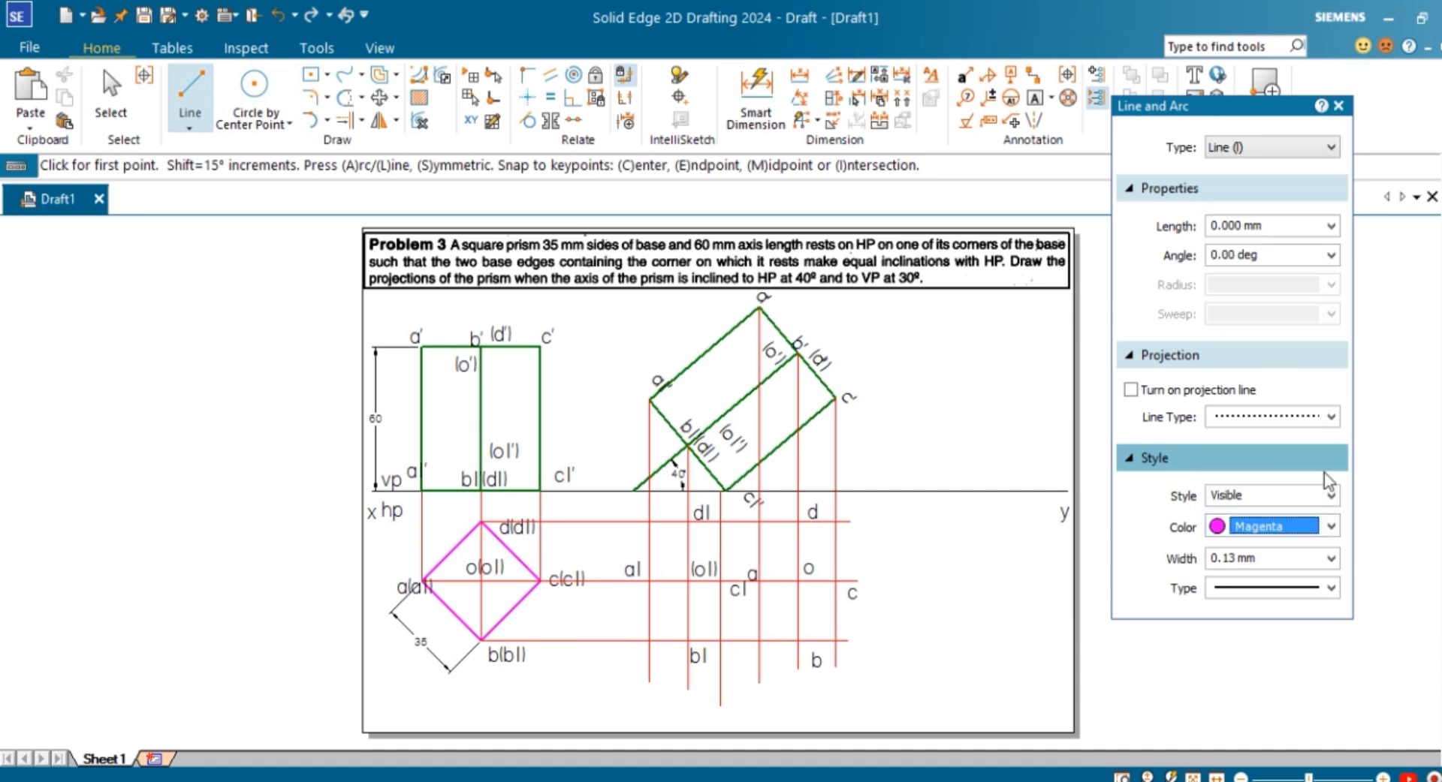
click(1331, 559)
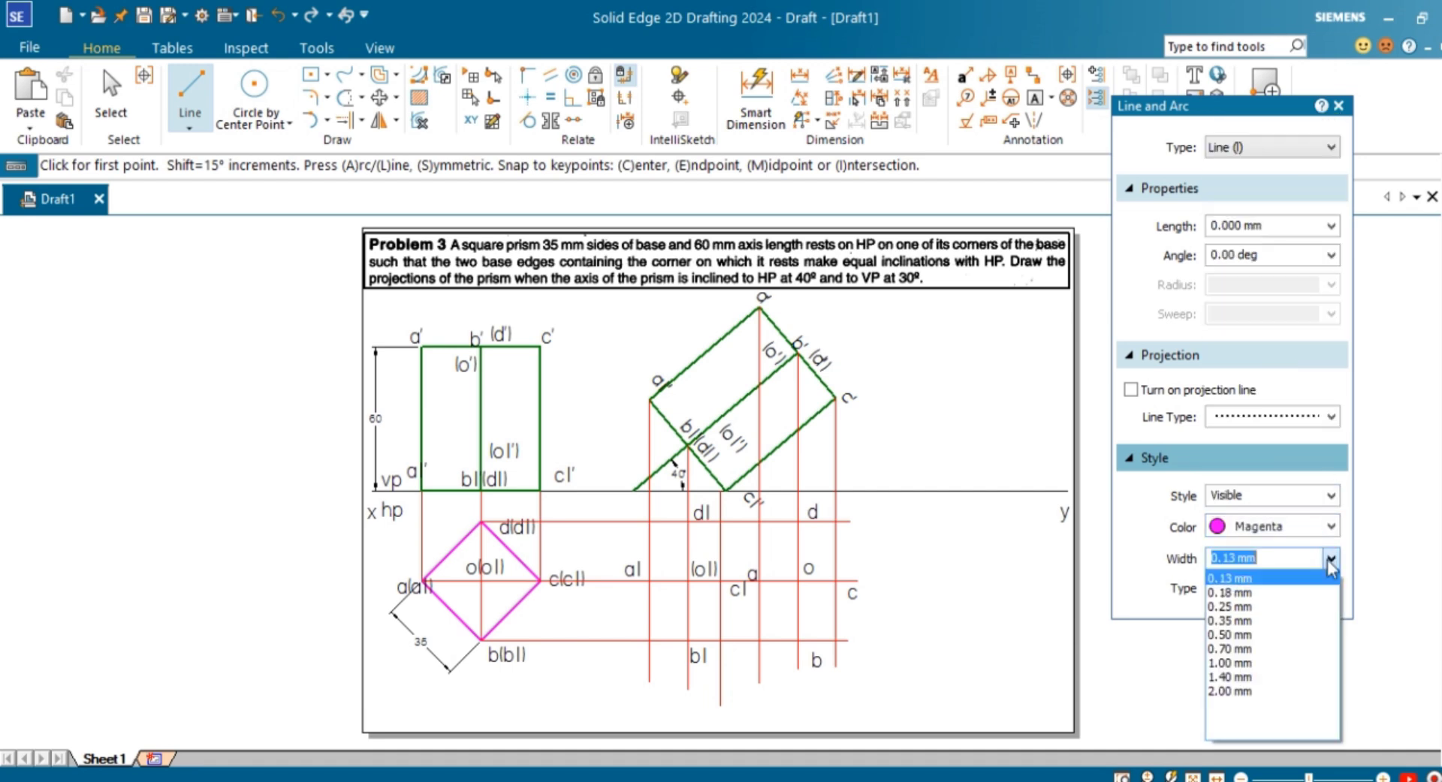
click(1303, 632)
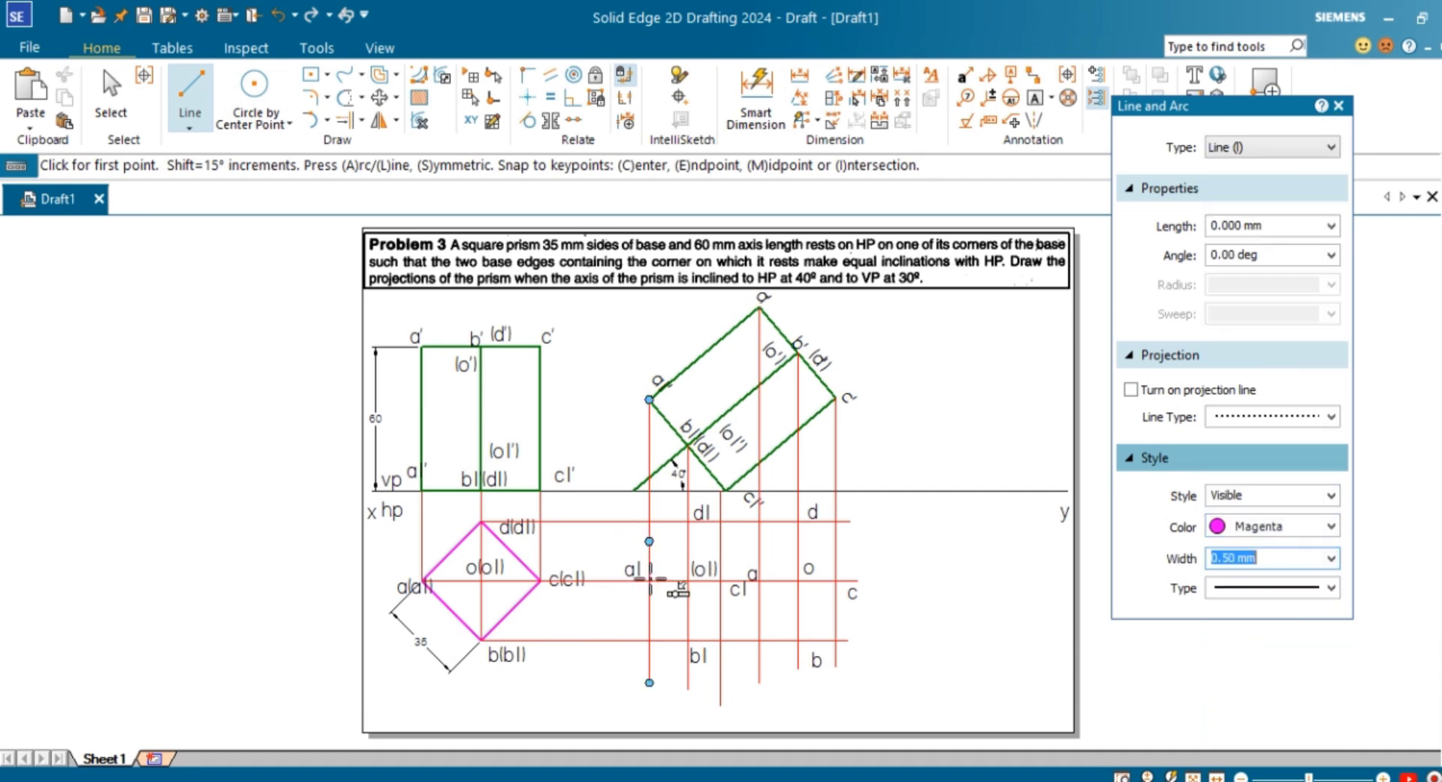
Draw the closed outline of the second top view through points a1, b1, b, c, d and d1.
scroll(649, 582, up, 2)
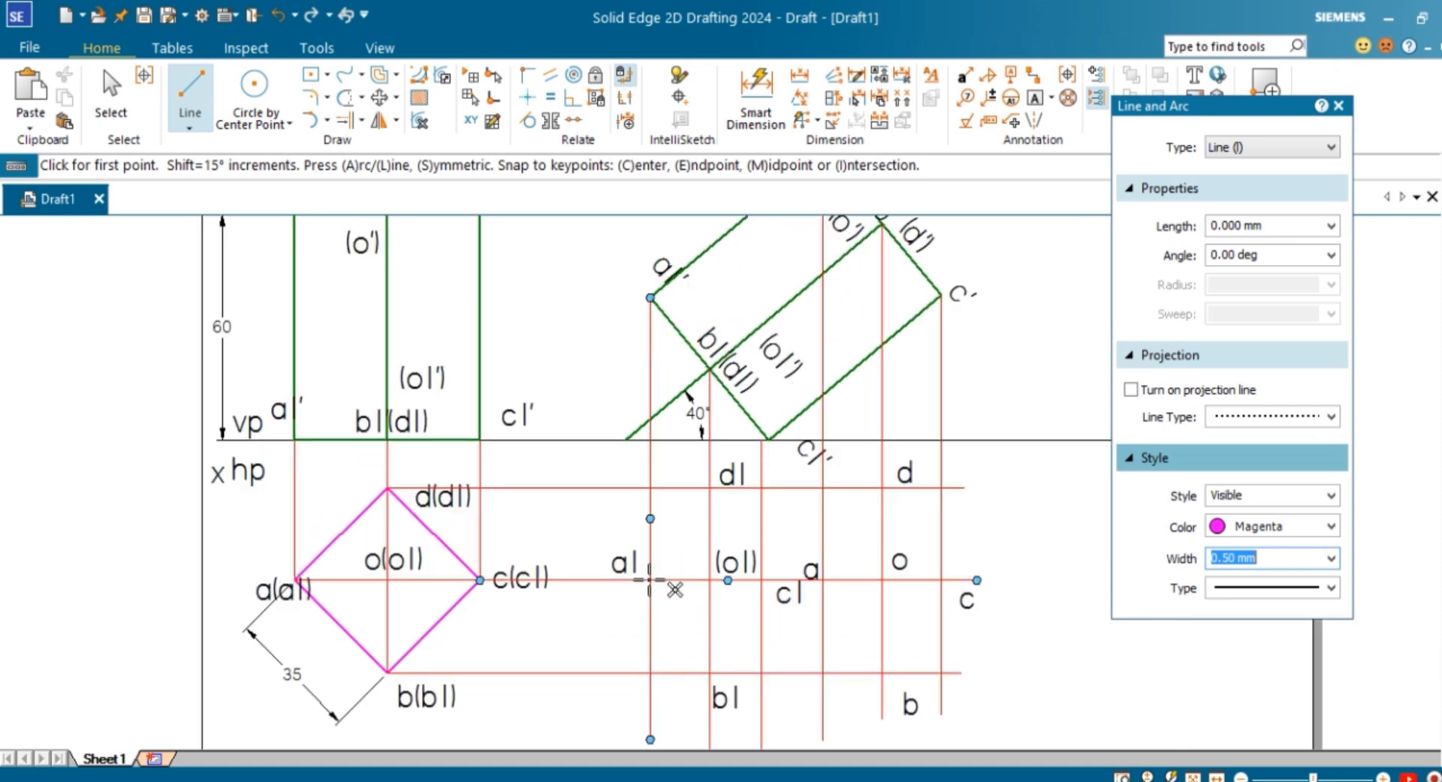
click(651, 580)
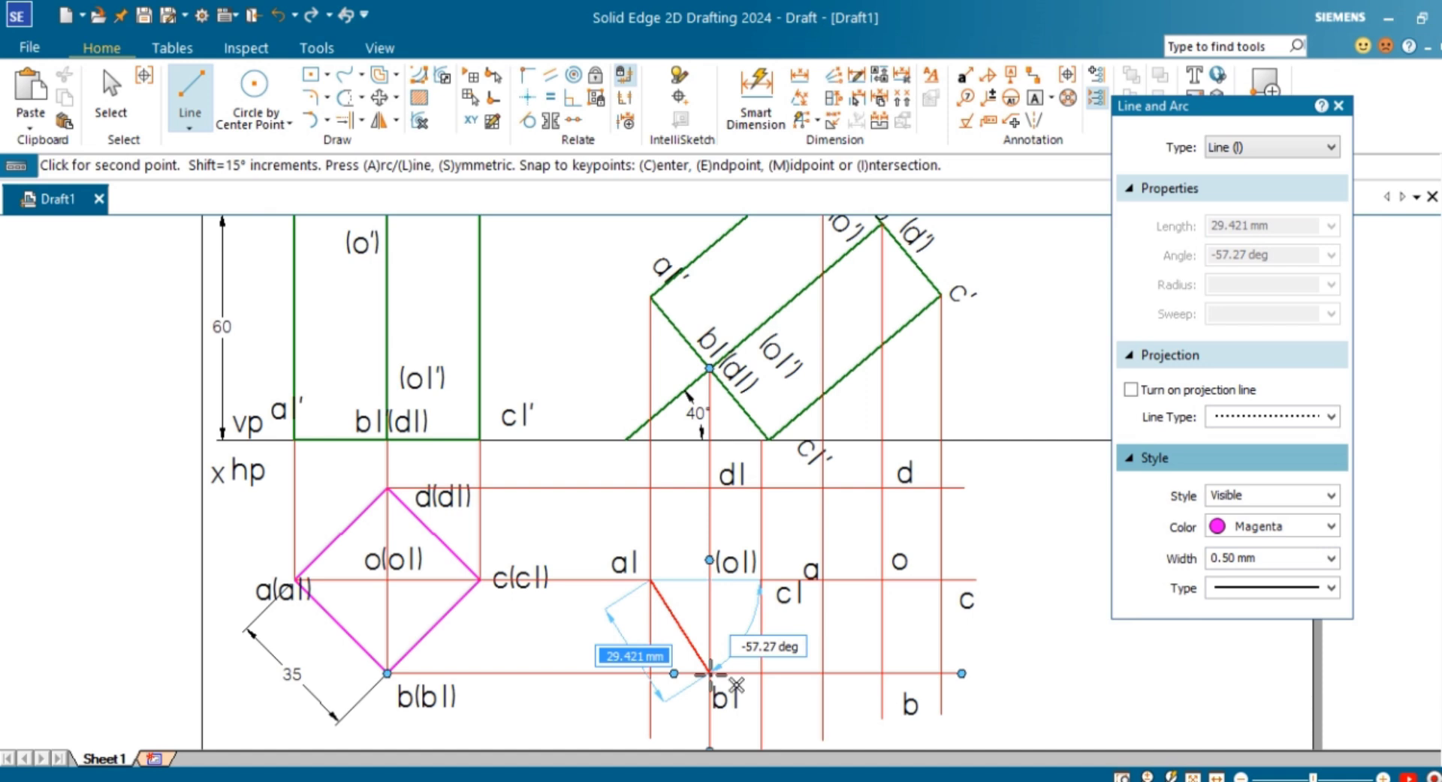
click(709, 673)
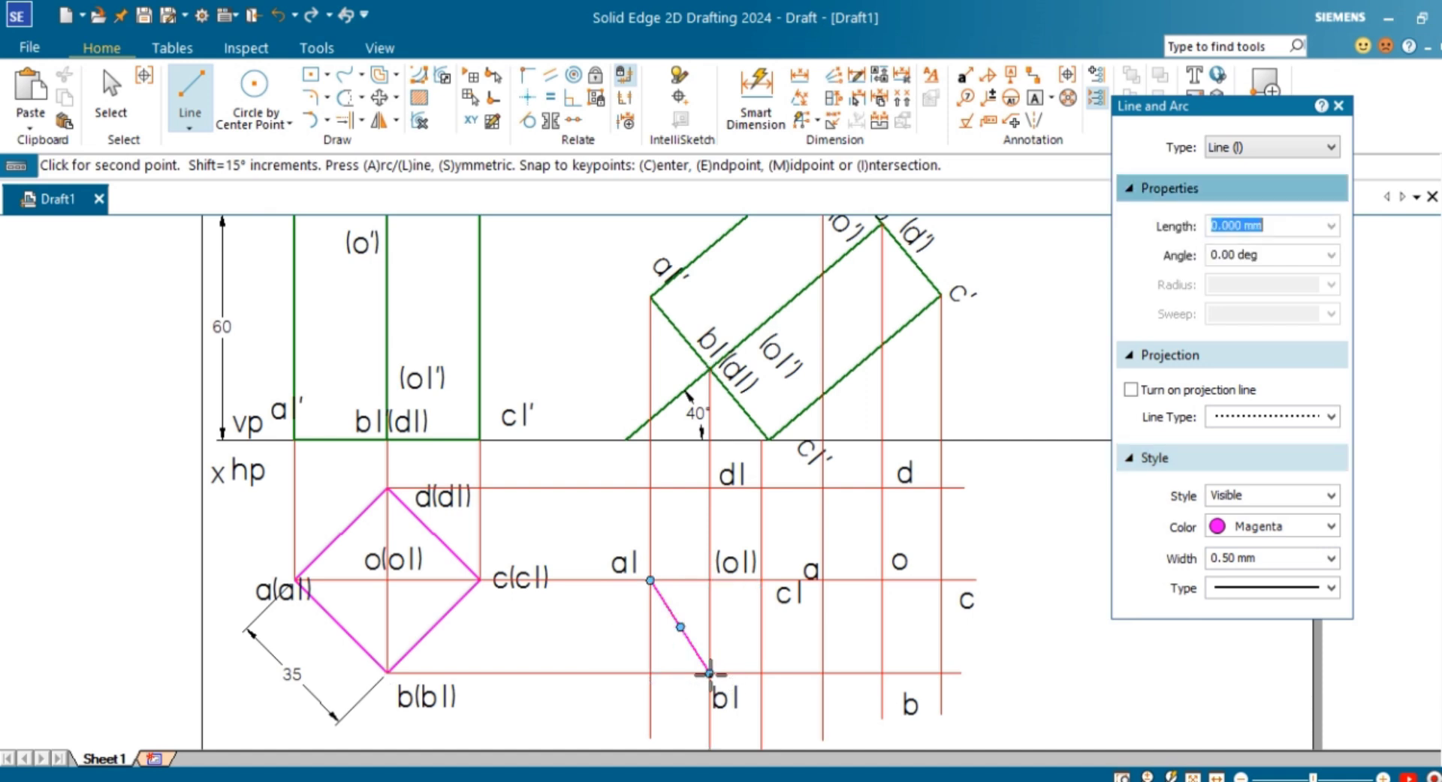
click(882, 673)
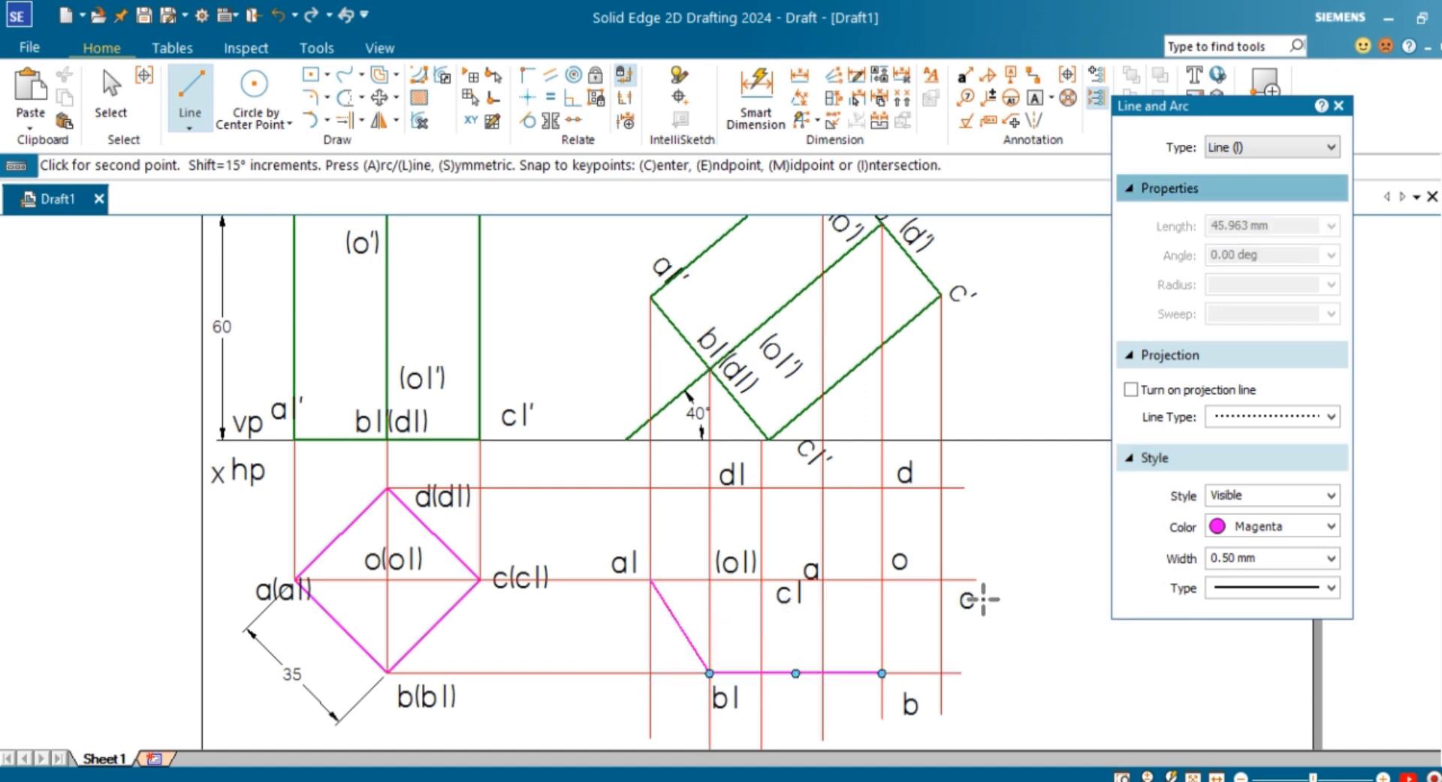
click(940, 580)
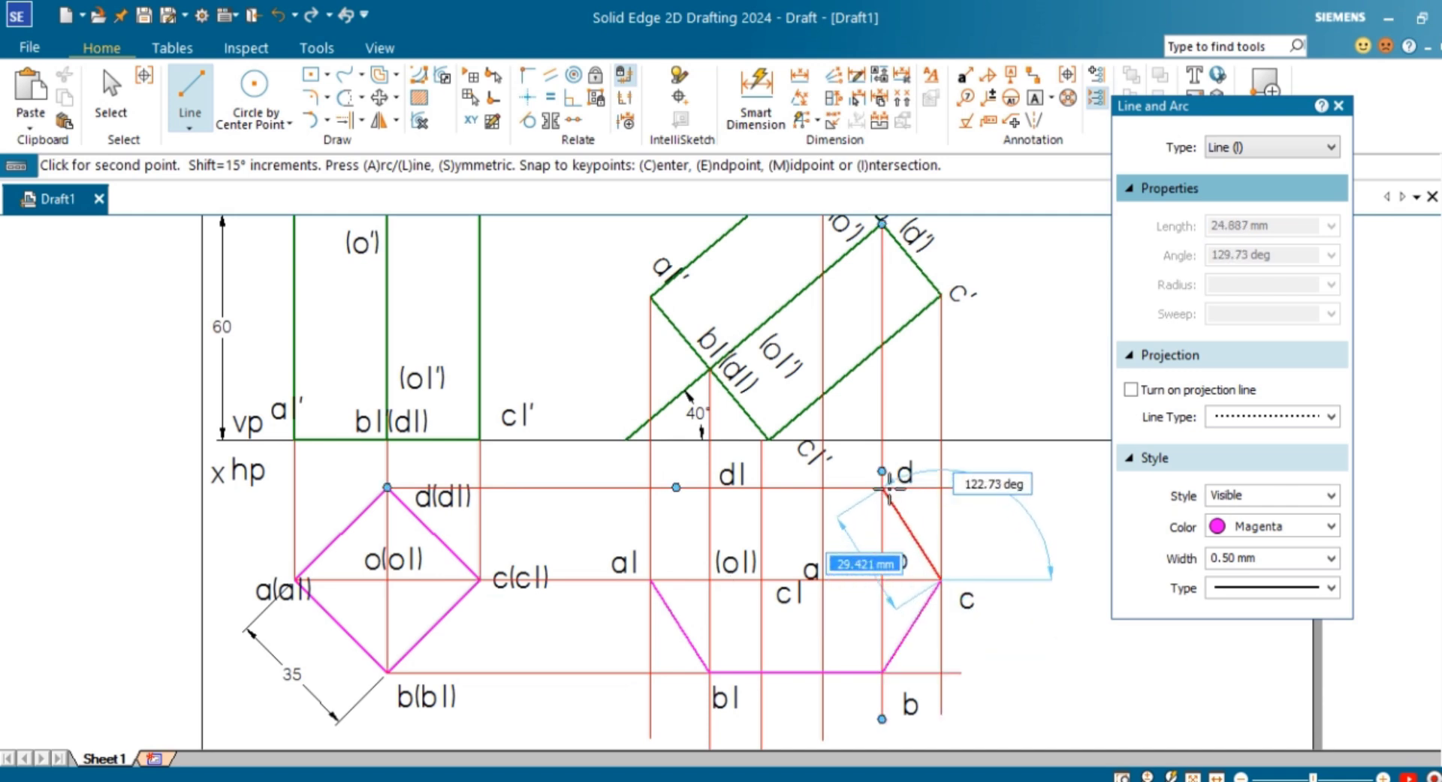
click(882, 487)
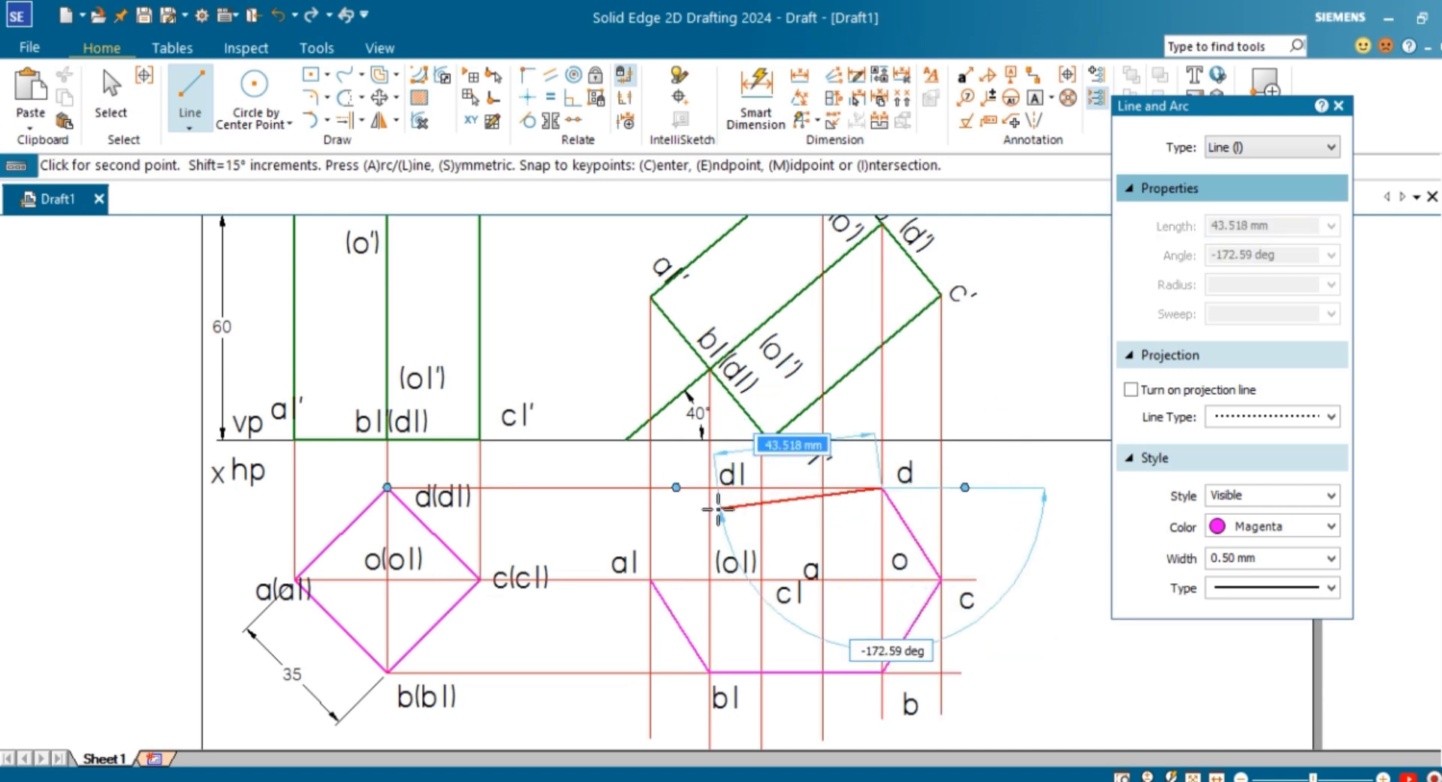
click(709, 487)
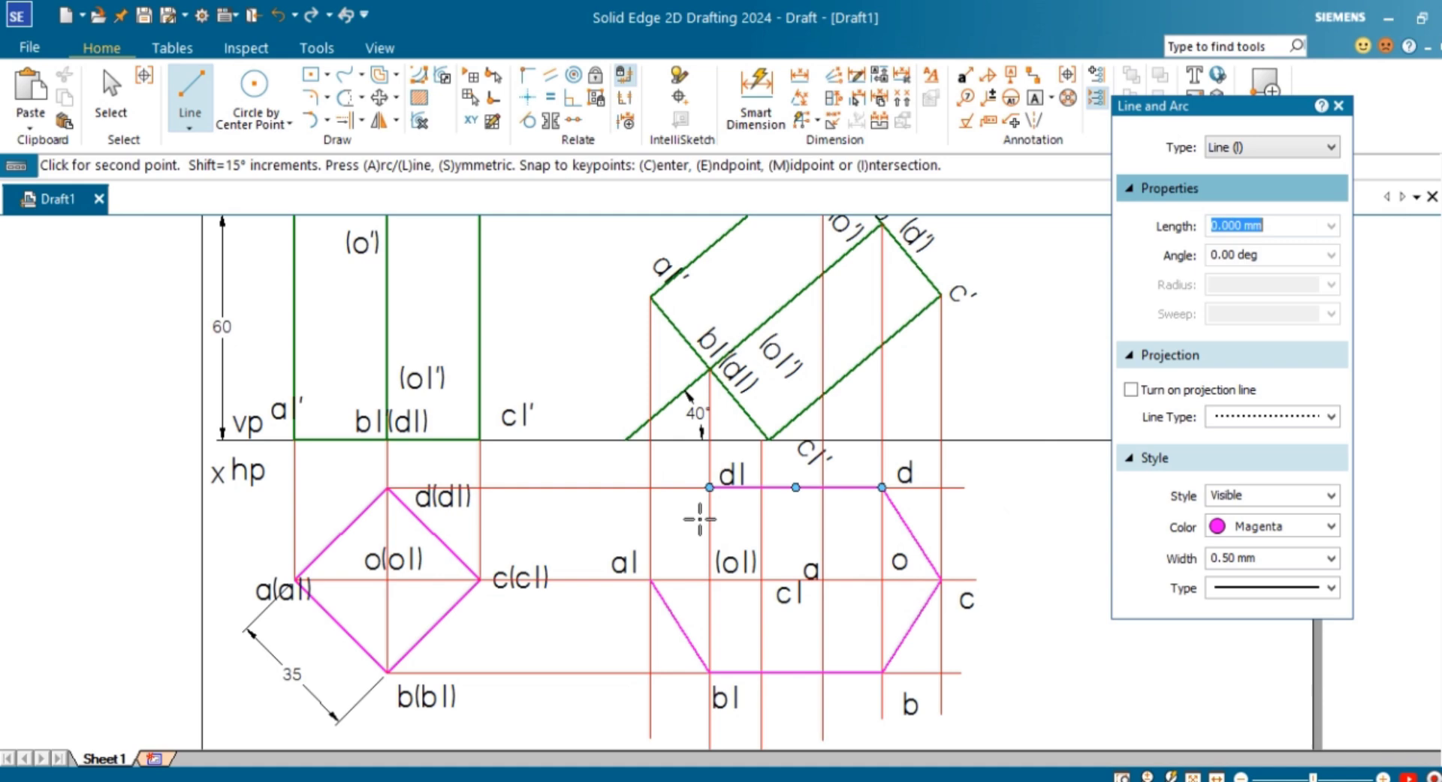
click(650, 581)
Draw the visible upper-base edges from d through a to b, and the longer edge from a to a1, in the second top view.
scroll(800, 612, down, 3)
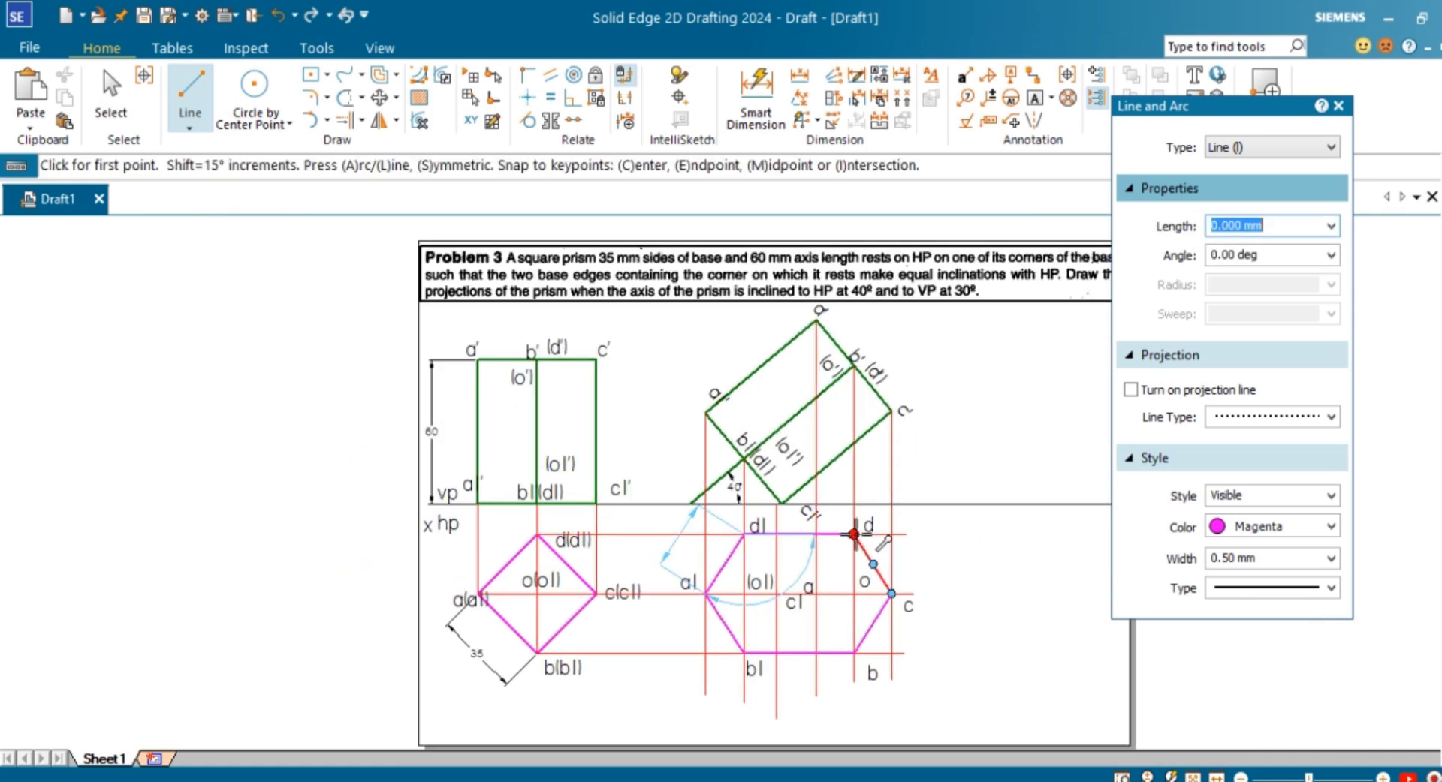
click(853, 535)
click(816, 595)
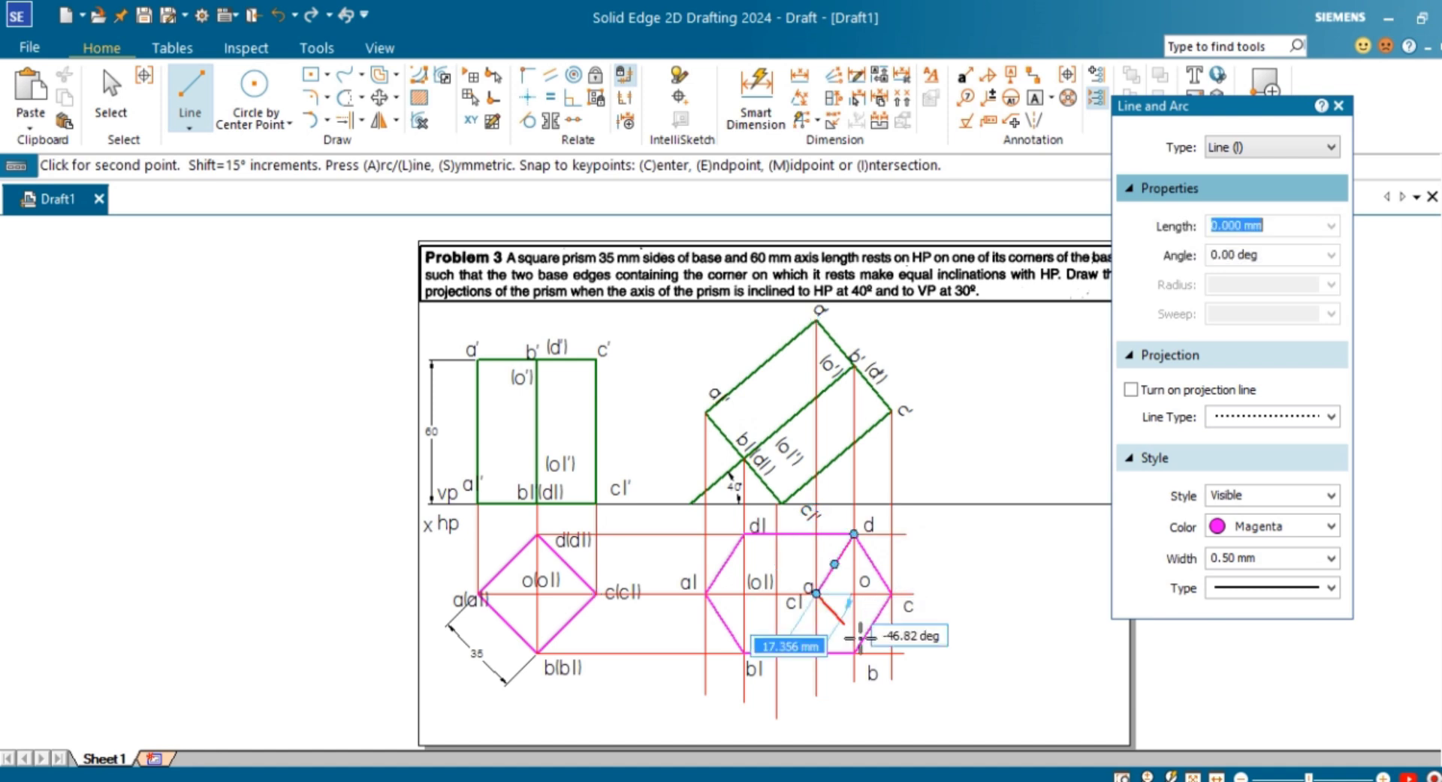
click(853, 653)
right_click(854, 649)
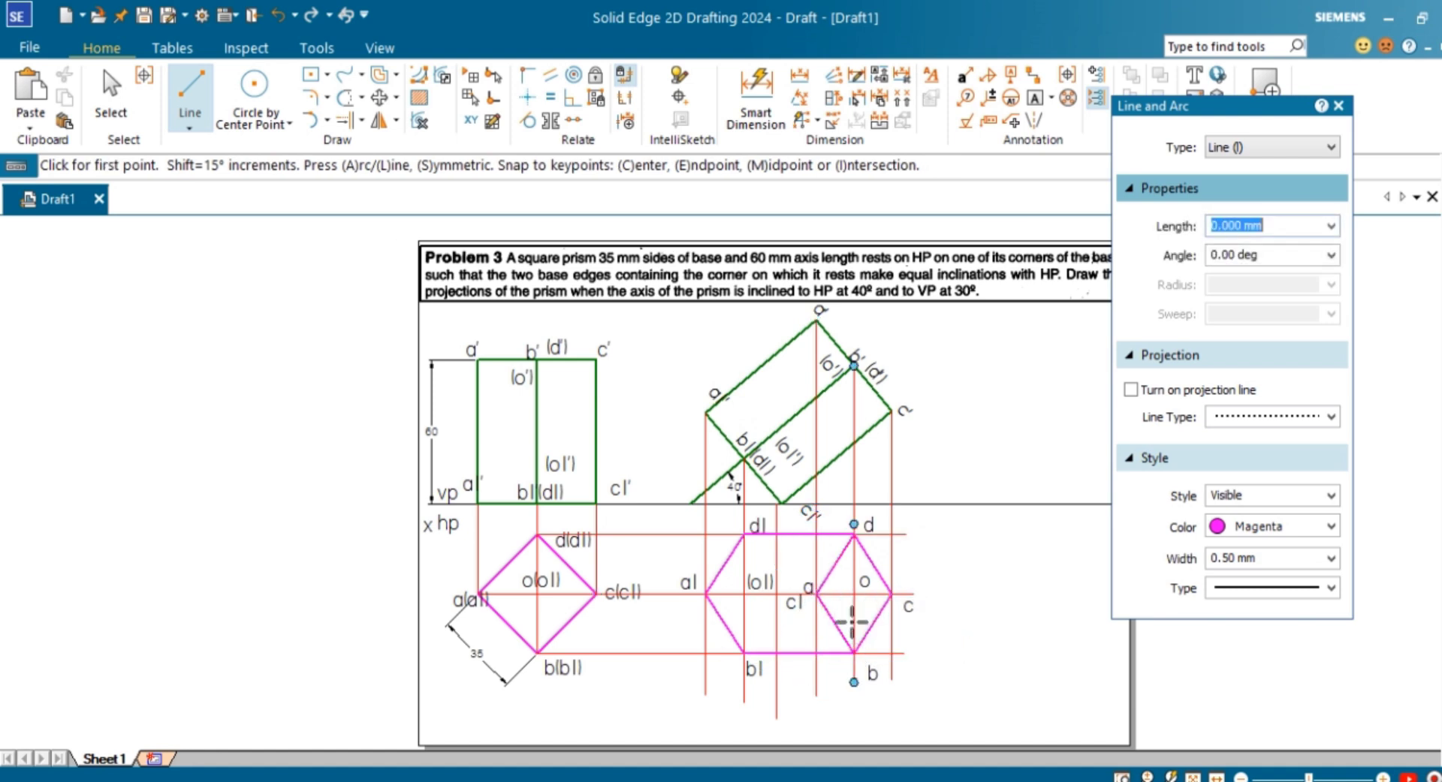
click(816, 595)
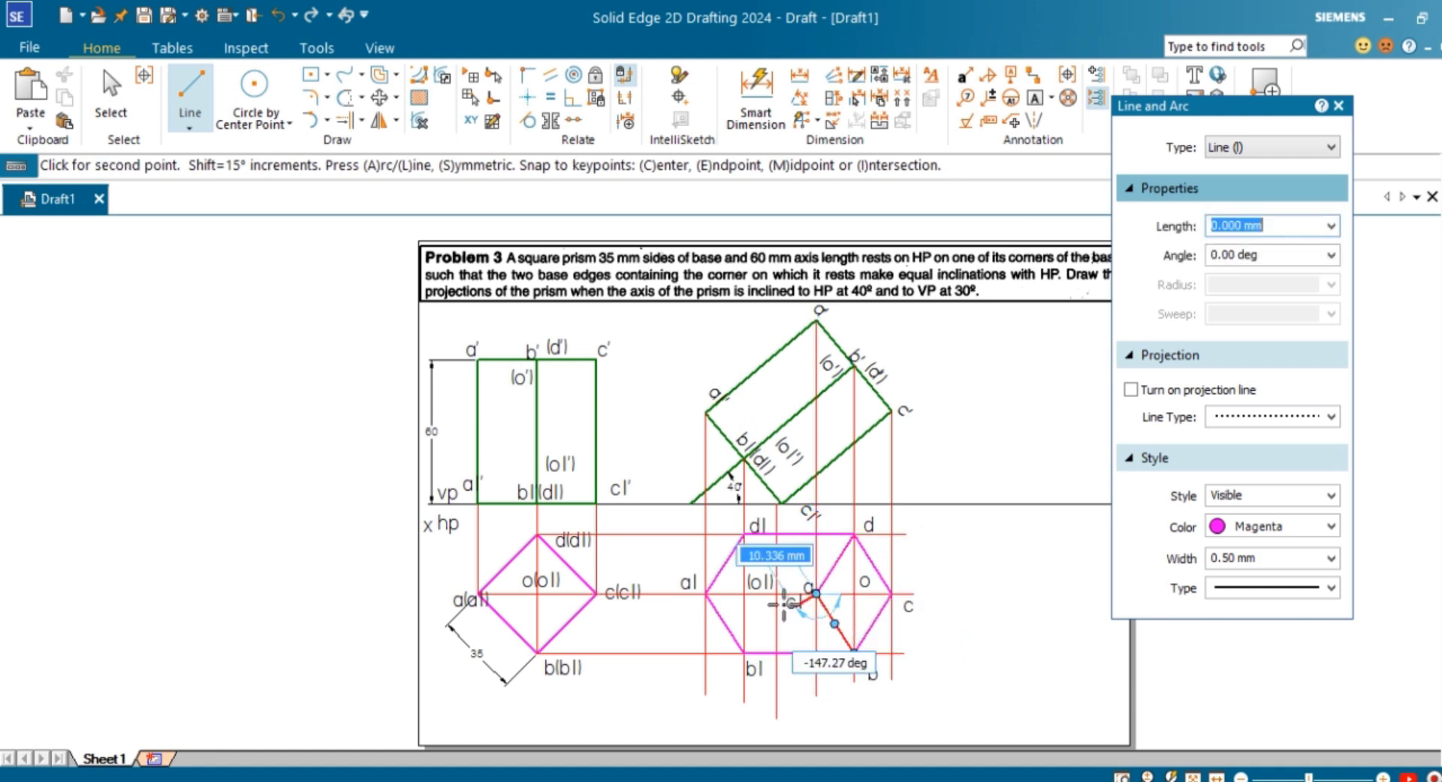
click(706, 593)
right_click(708, 582)
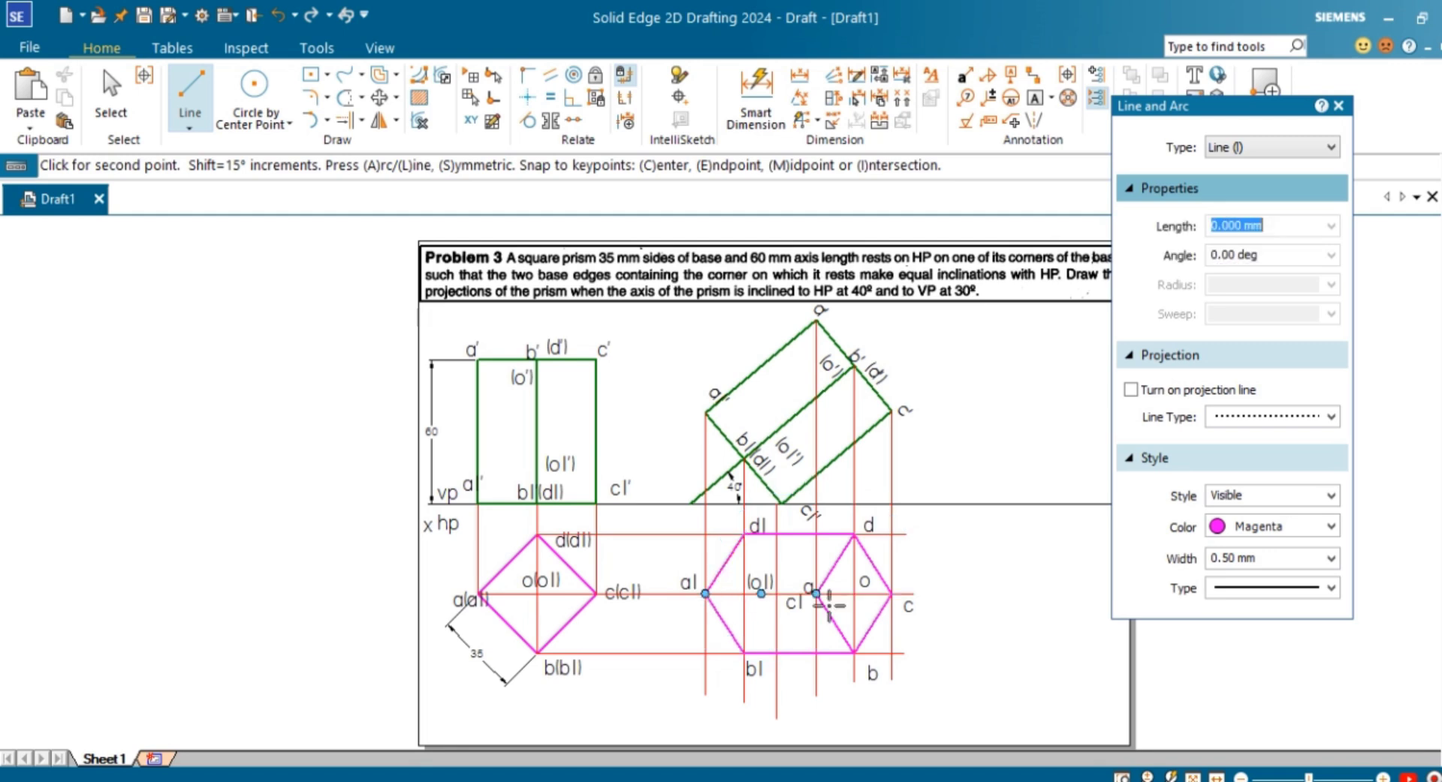
Draw the hidden edges of the second top view as dashed magenta lines from d1 through c1 to b1, and from a to c.
click(1330, 588)
click(1273, 607)
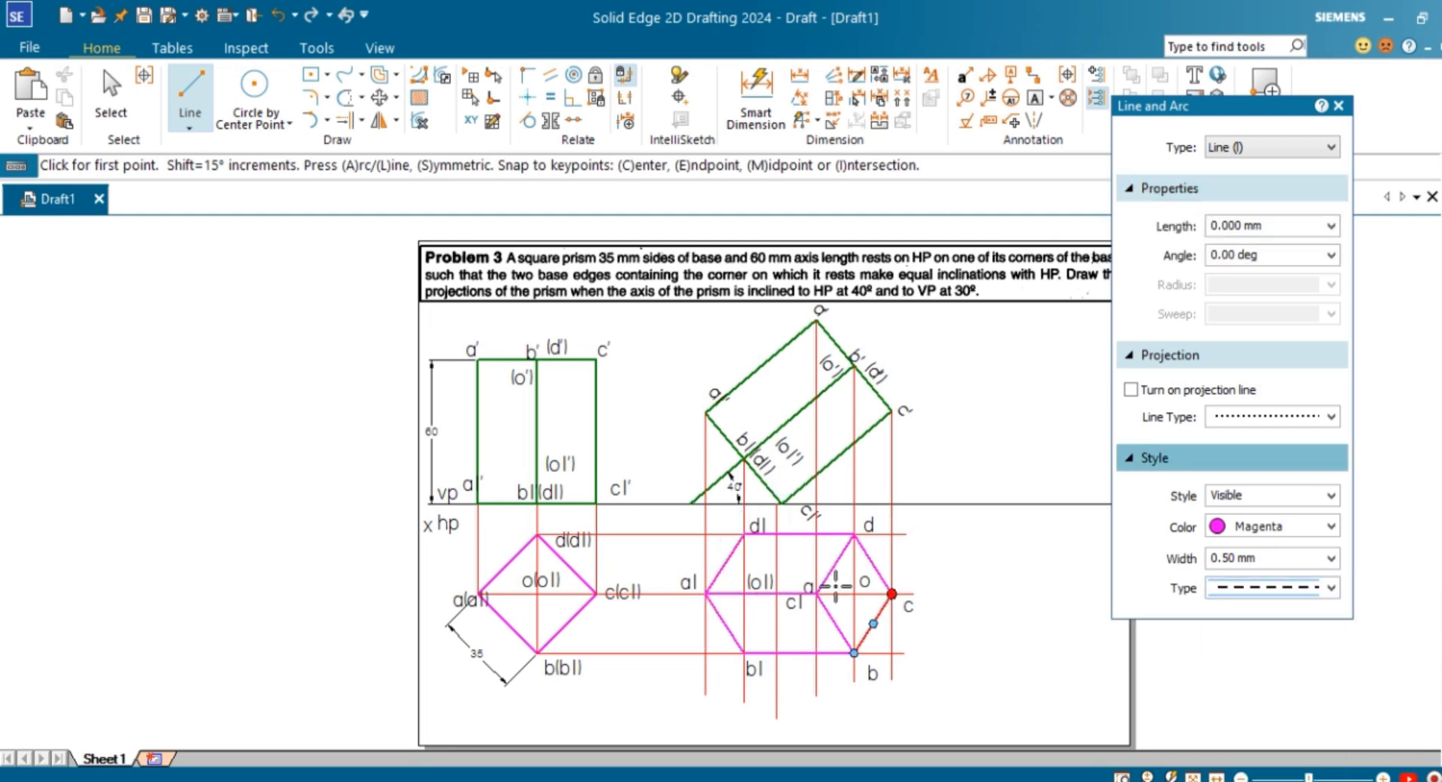
click(743, 534)
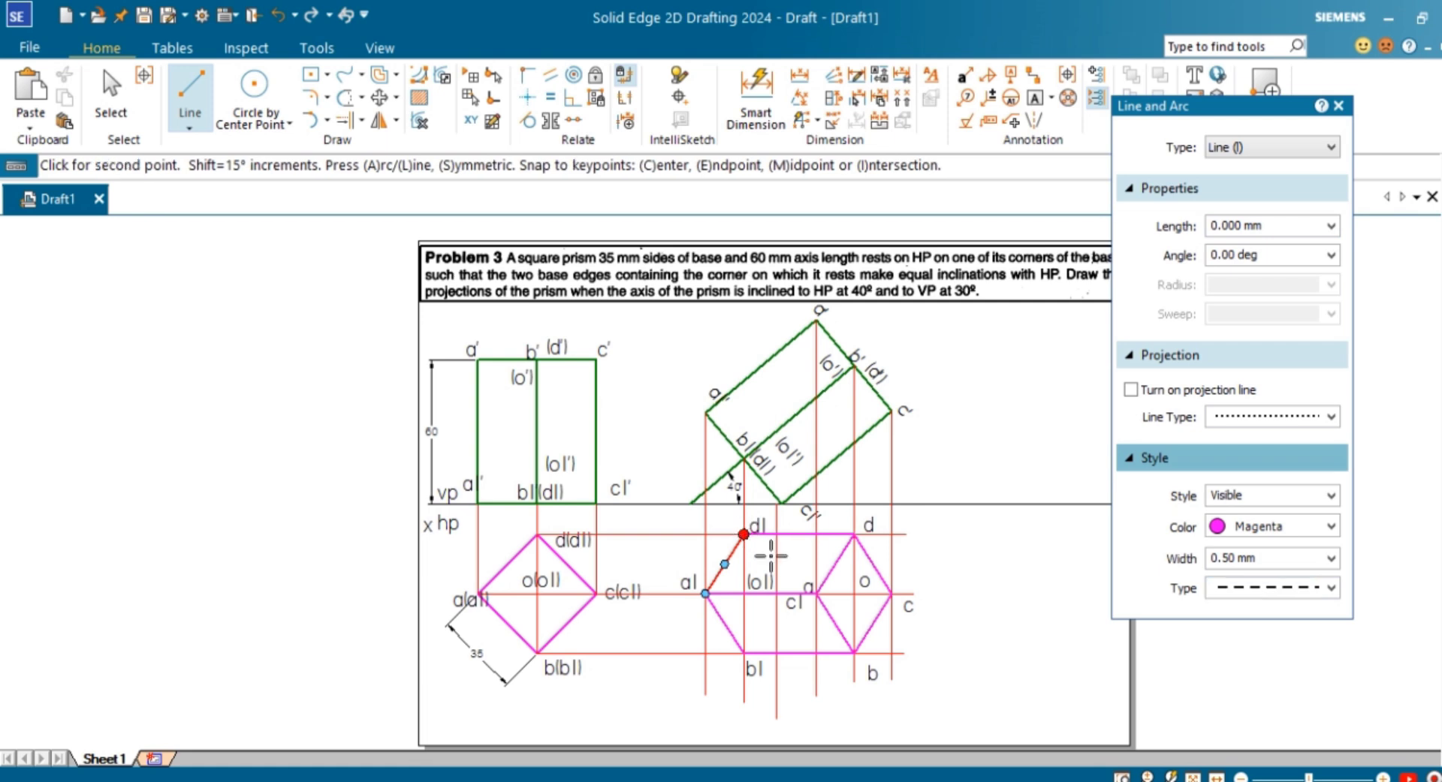
click(777, 593)
click(743, 652)
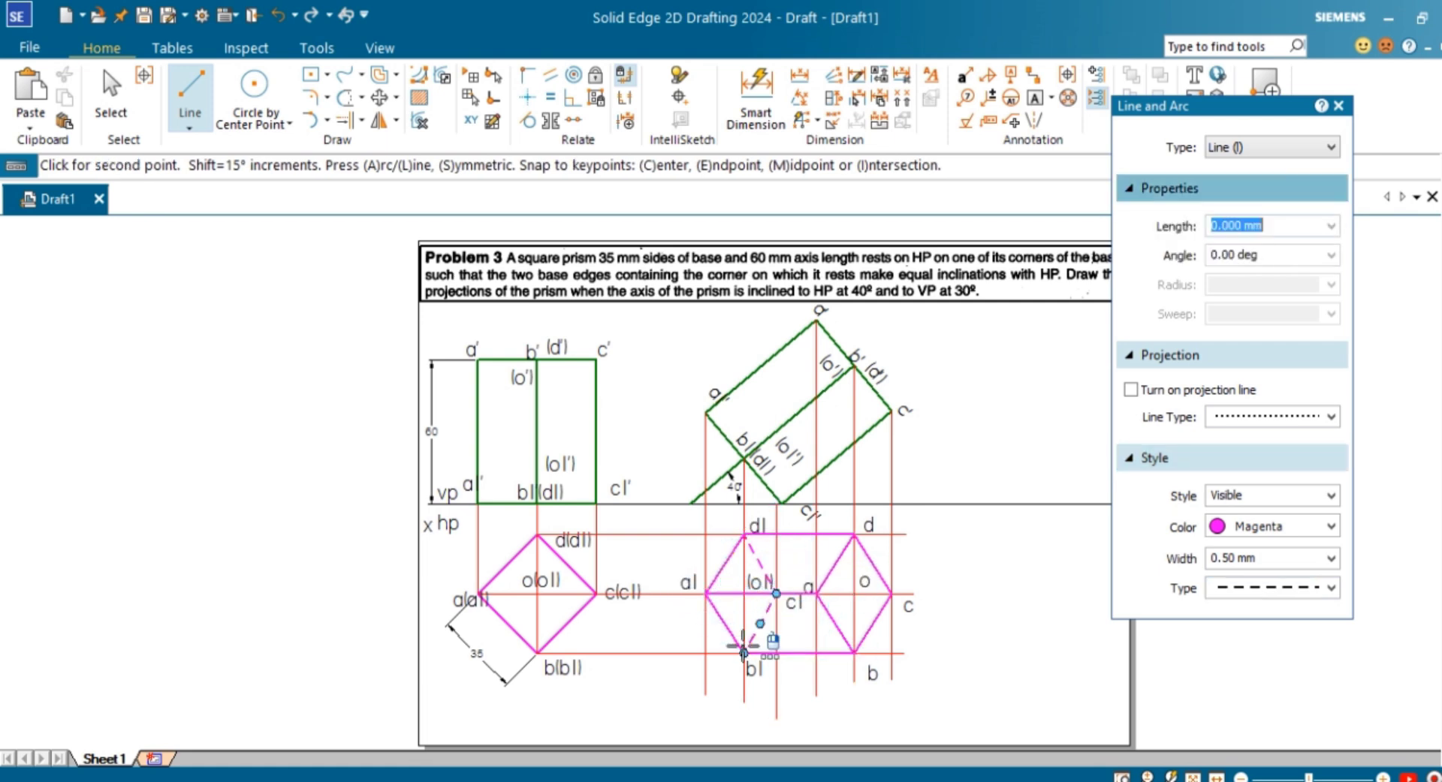
right_click(744, 652)
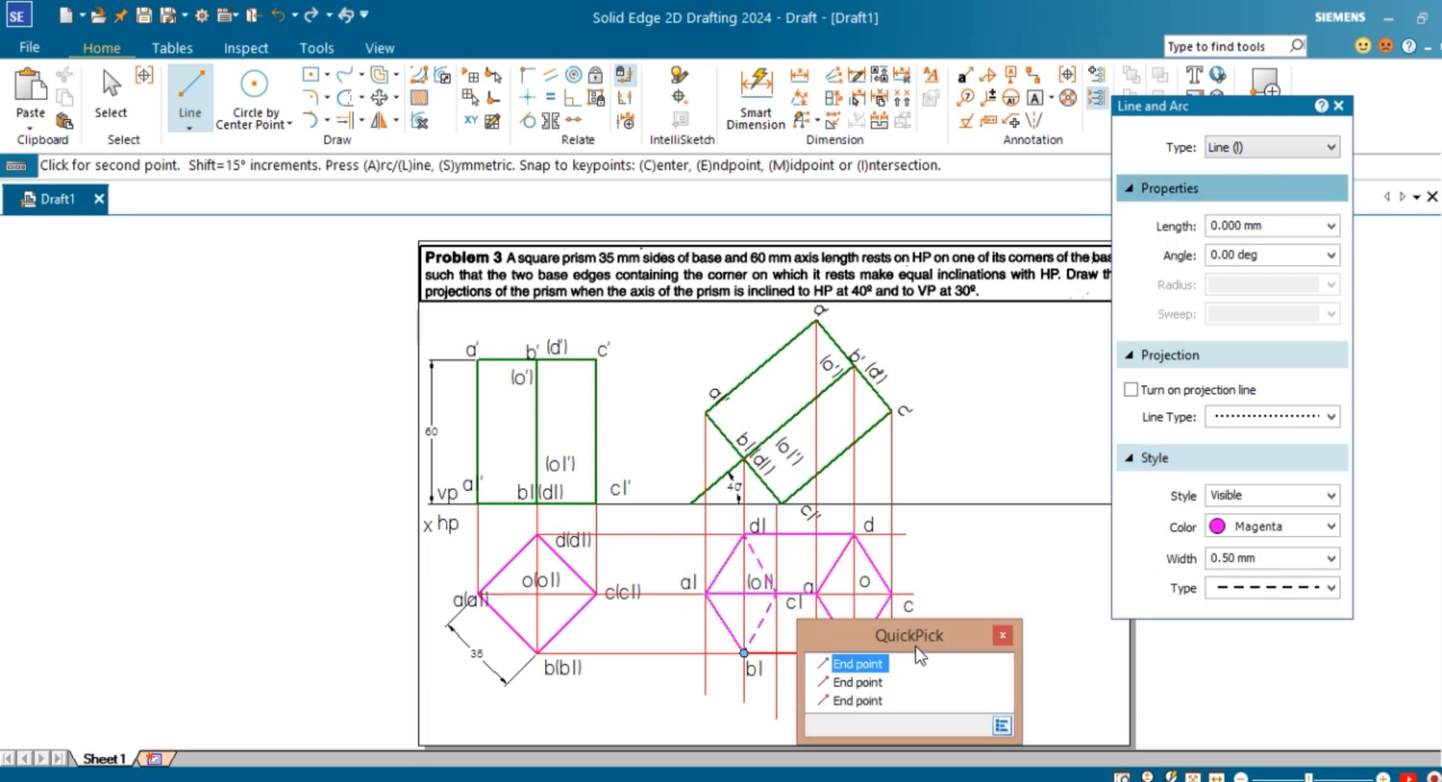
click(841, 667)
right_click(871, 624)
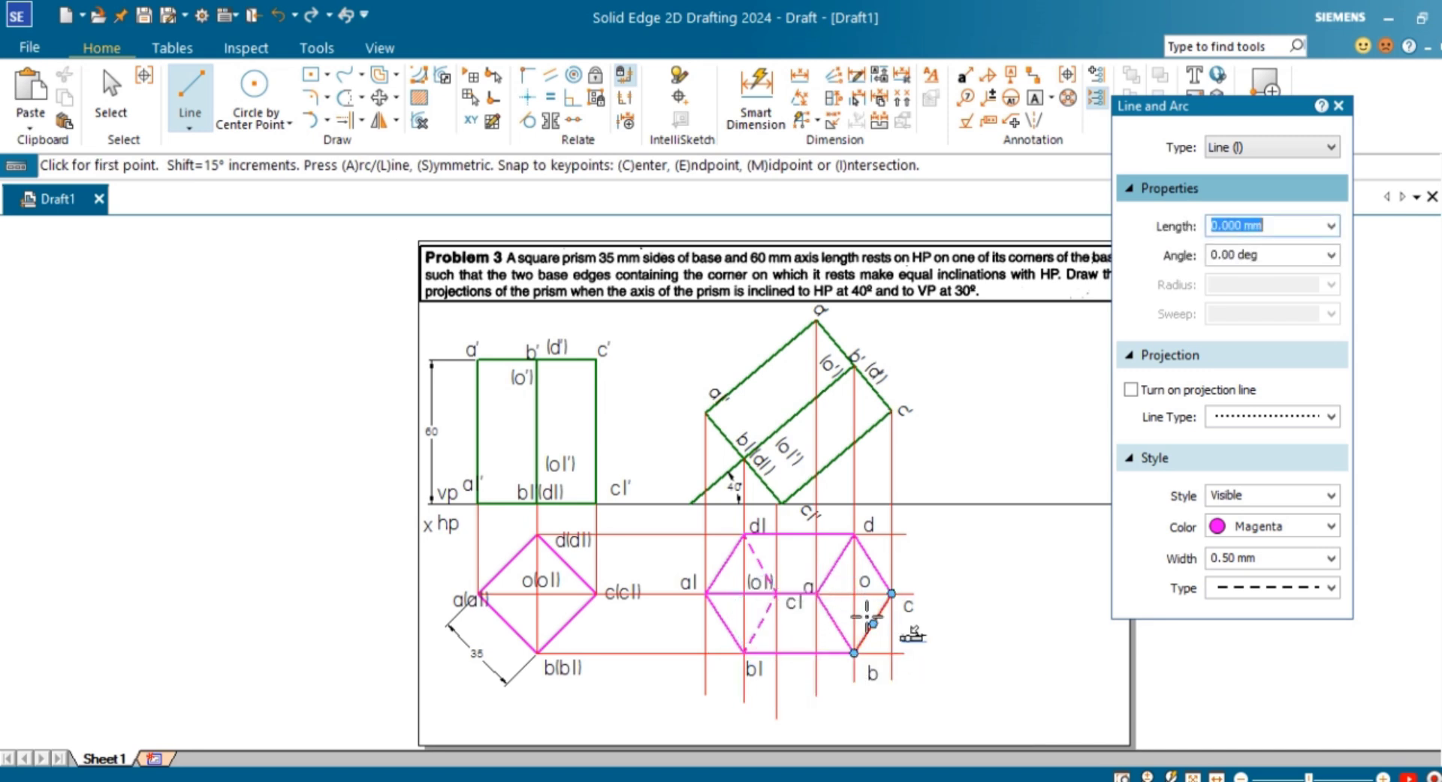
click(816, 593)
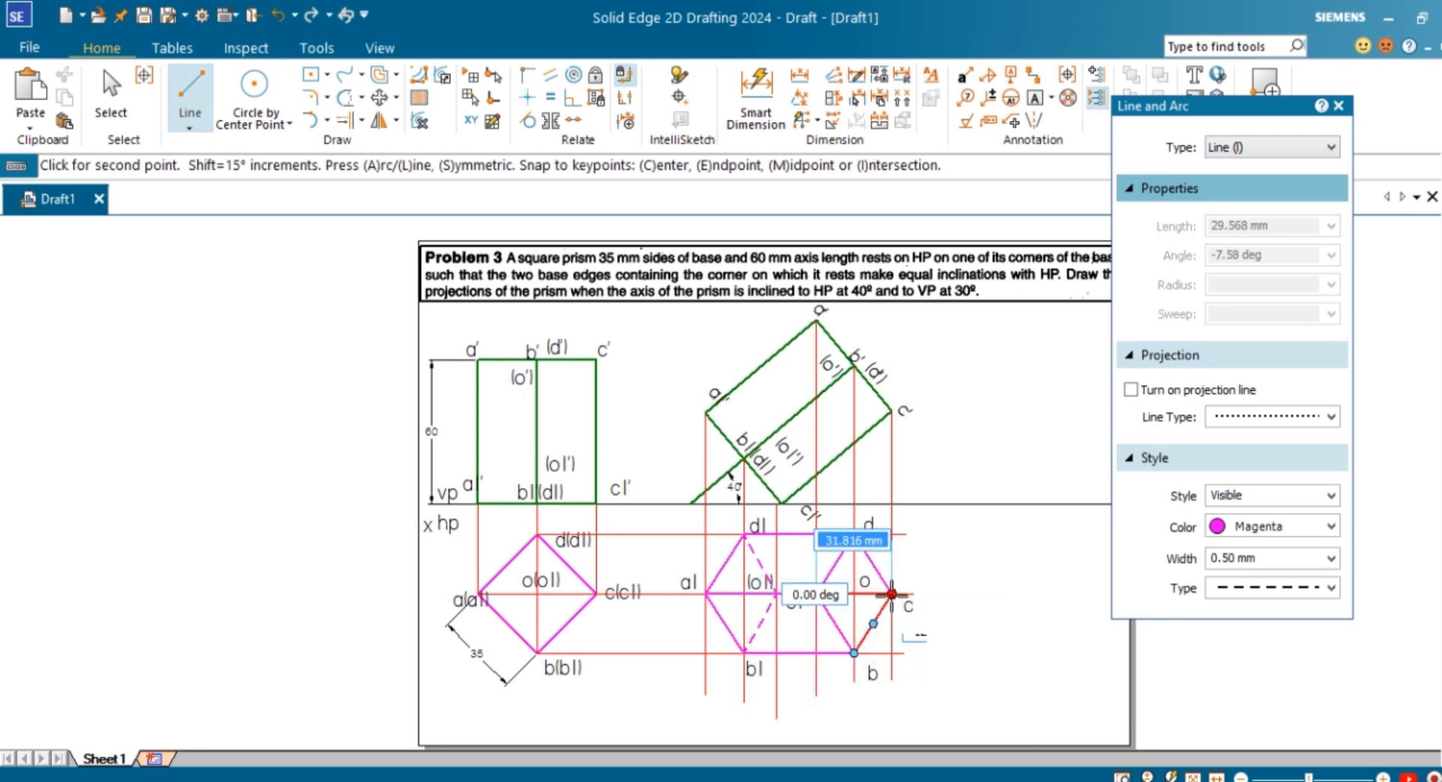
click(891, 594)
right_click(984, 648)
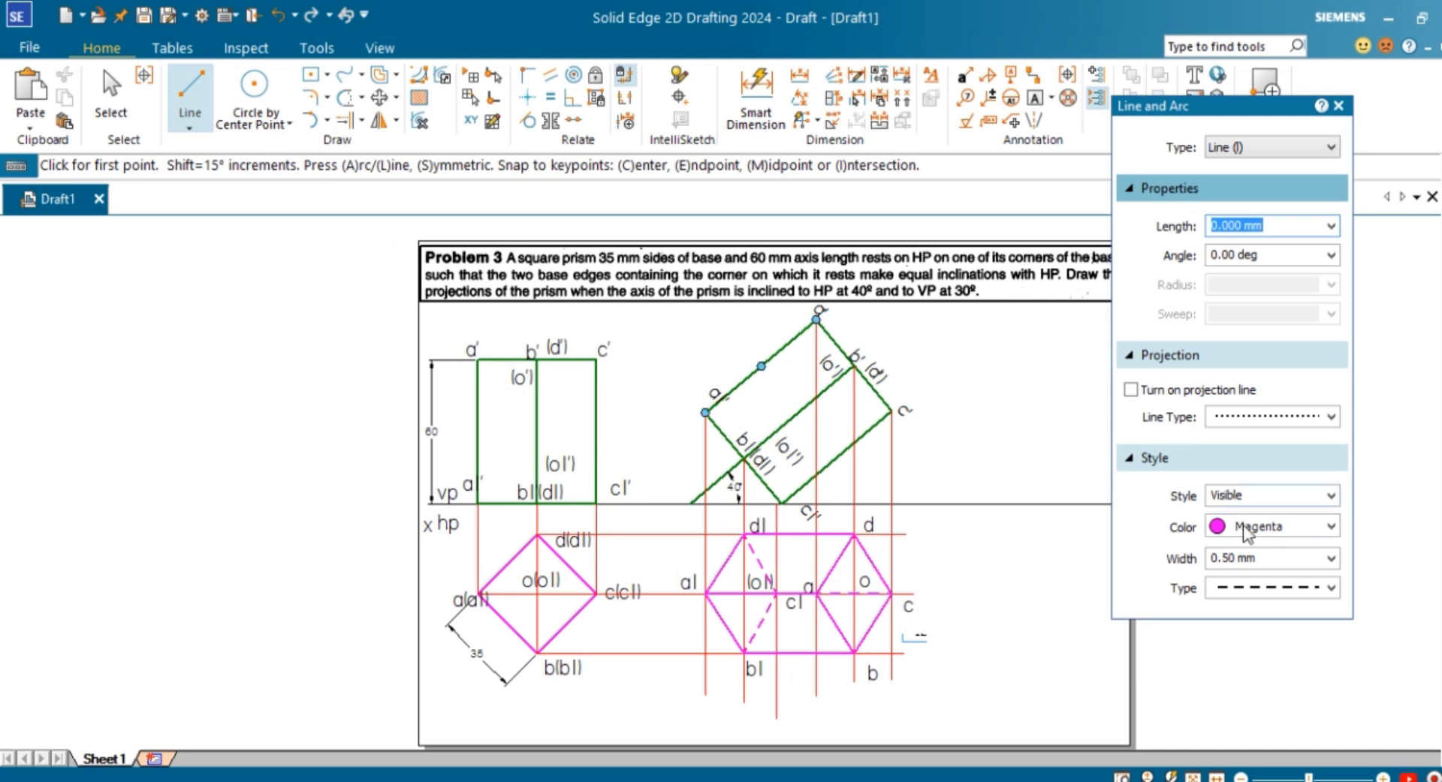
Draw the prism's axis in the second top view from o1 to o as a dark green long-short dashed line.
click(1331, 526)
click(1255, 383)
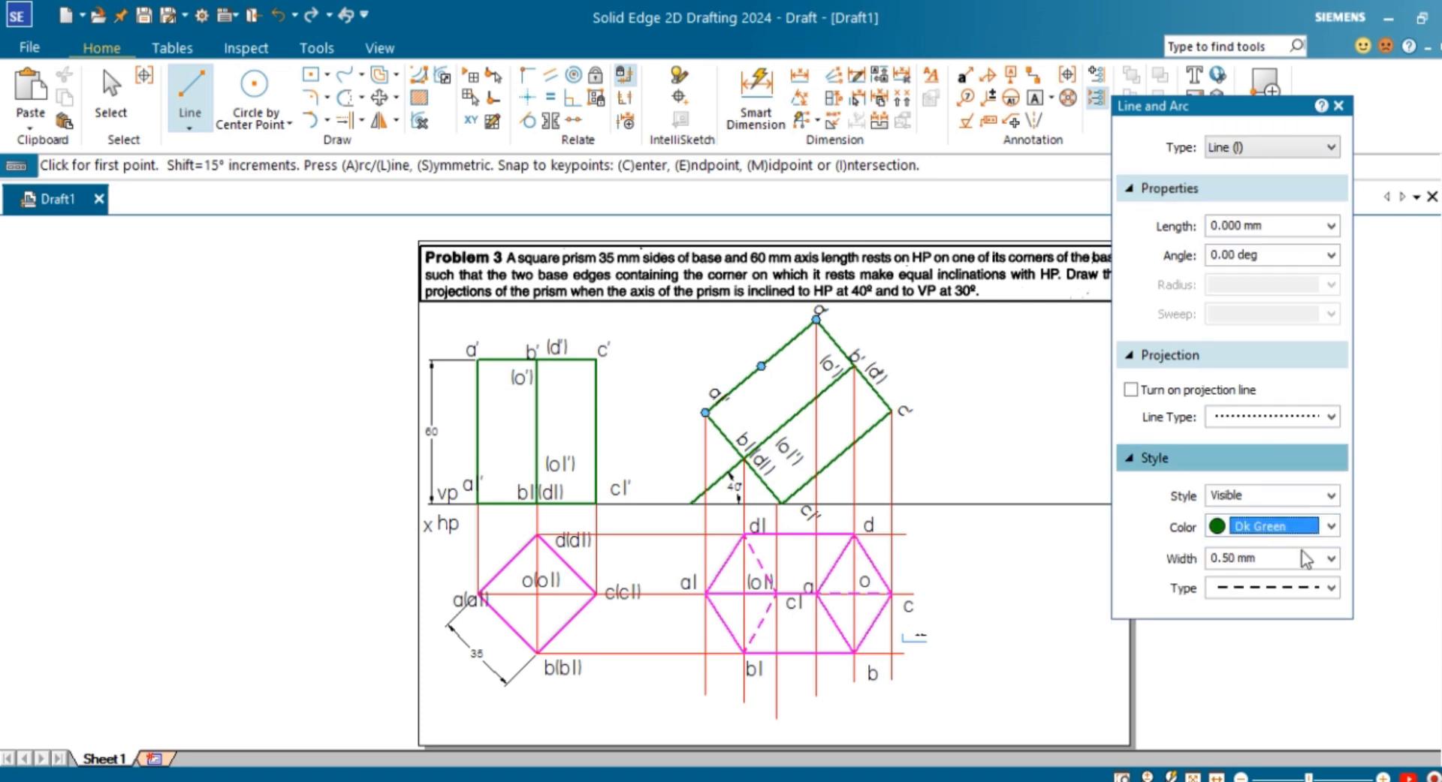
click(1332, 589)
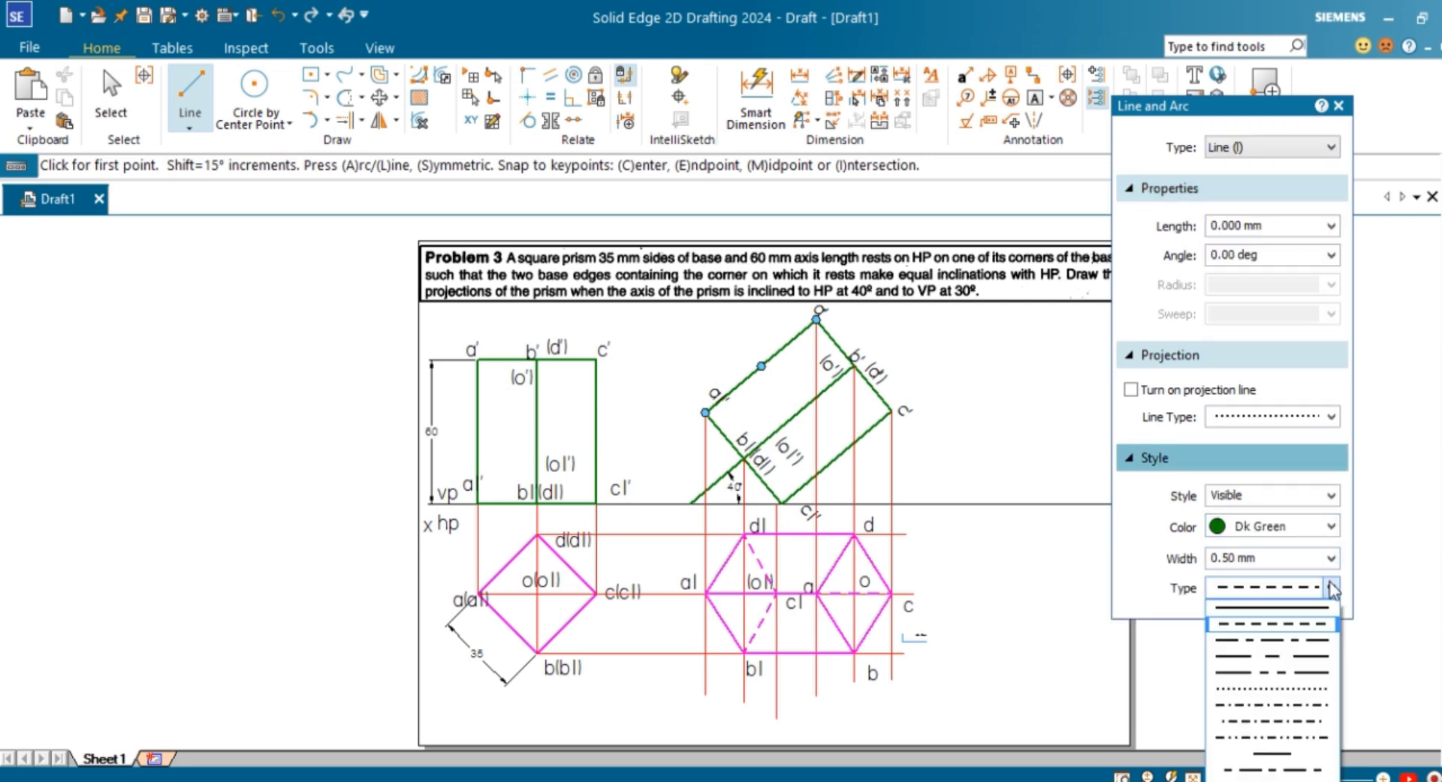
click(1296, 641)
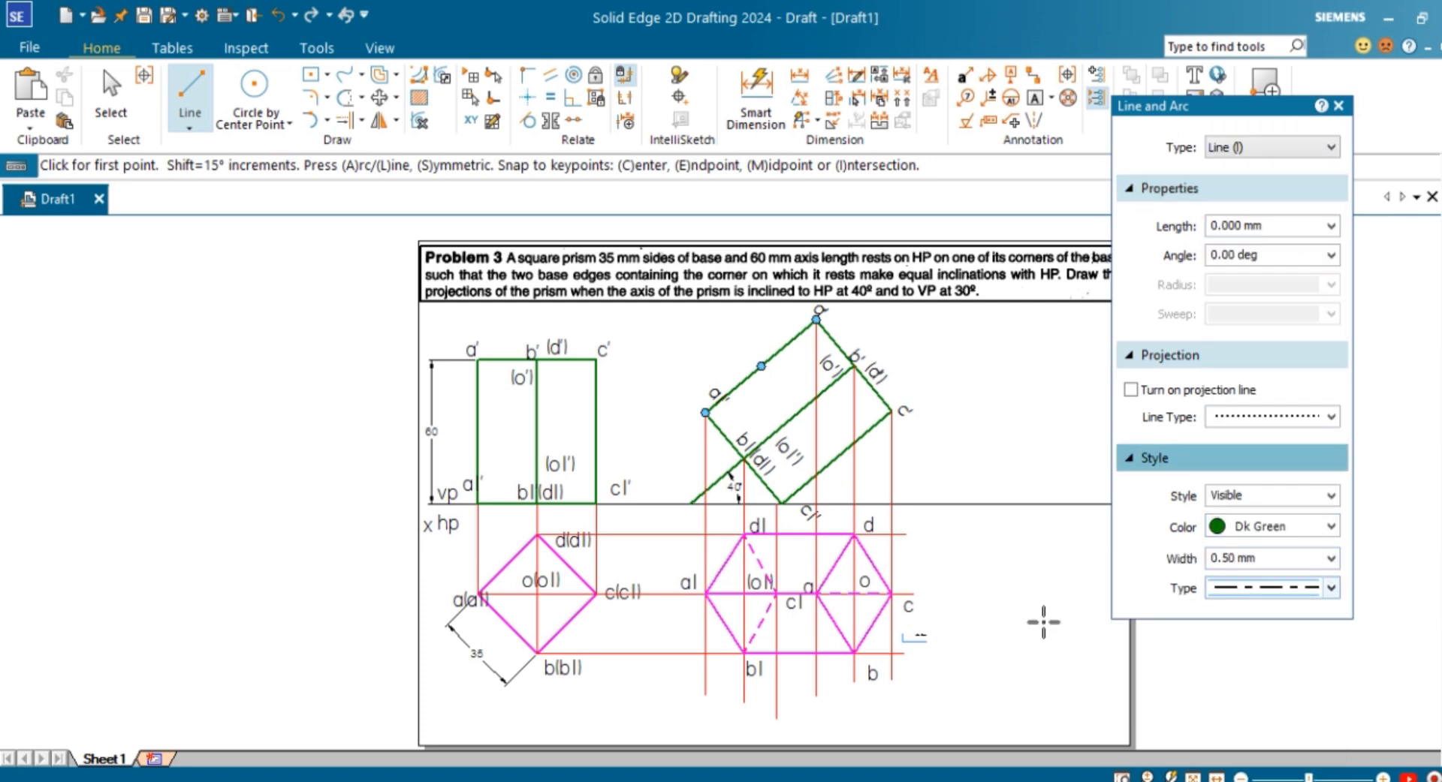
click(743, 594)
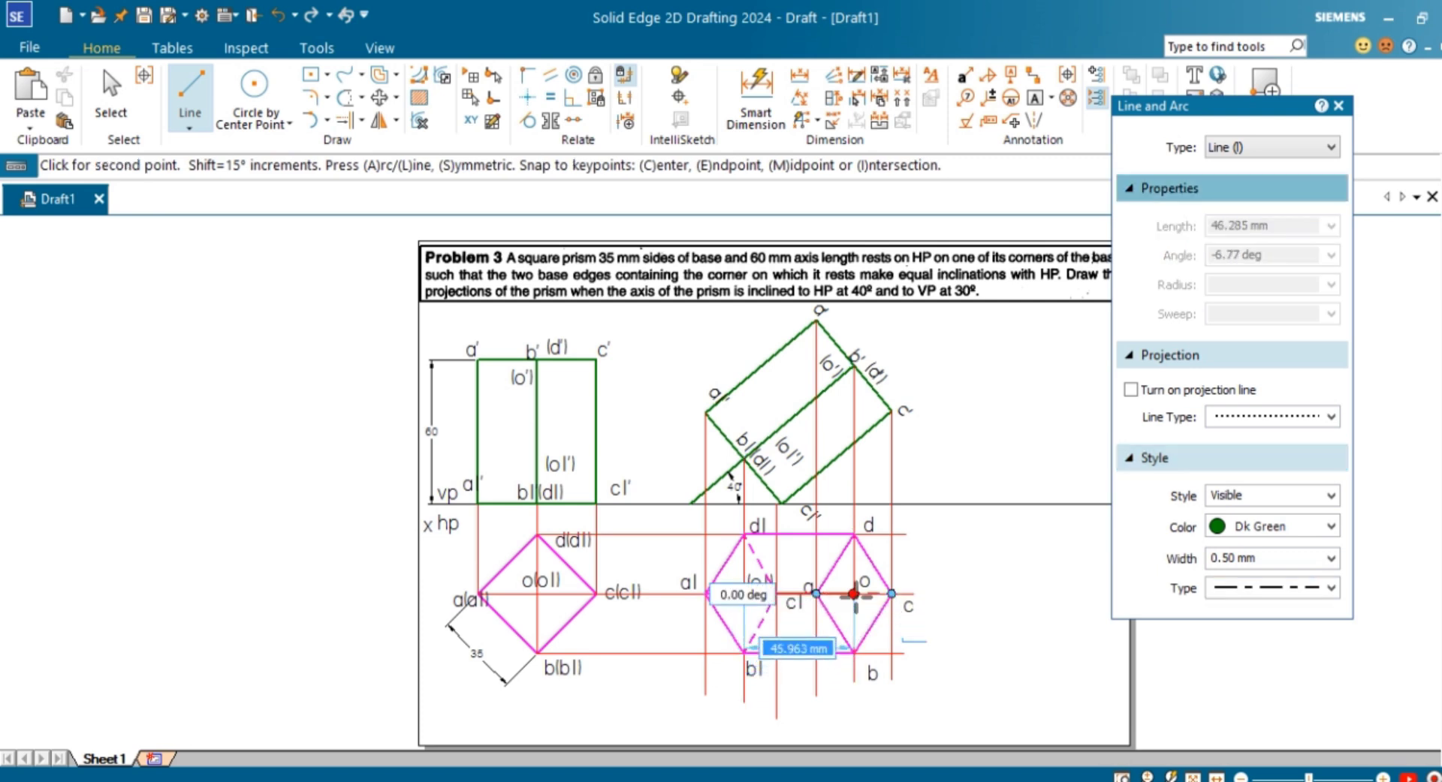
click(854, 594)
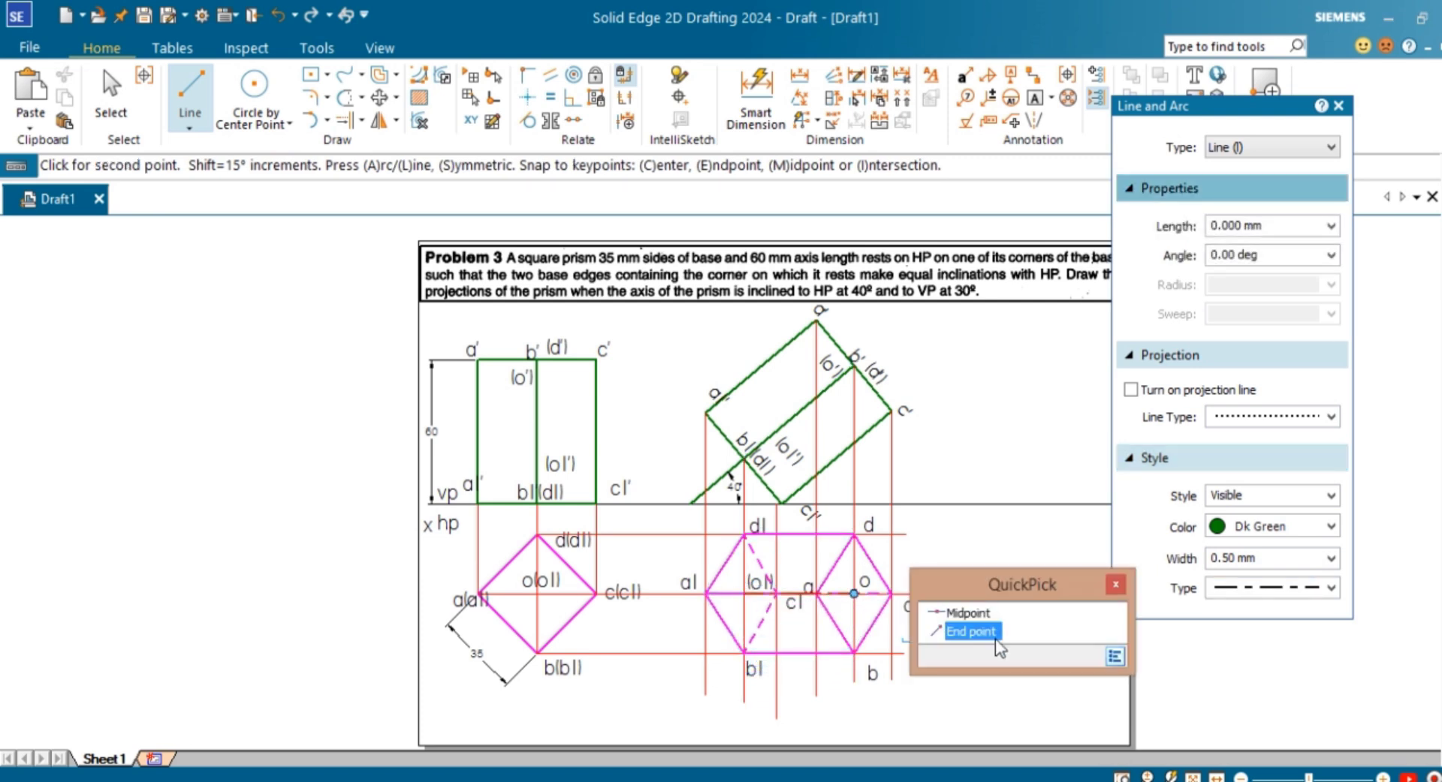
click(975, 627)
right_click(1061, 663)
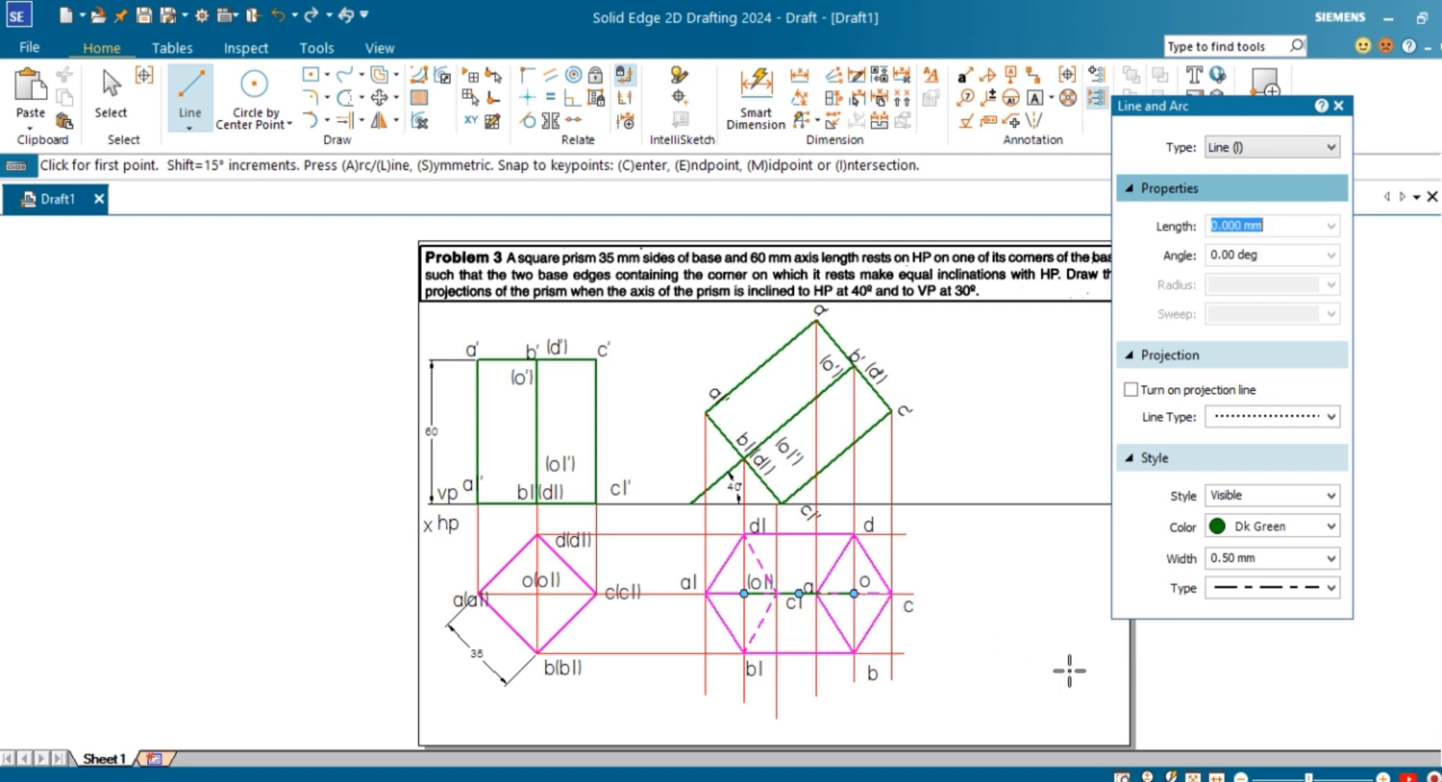
Dimension the length of edge b1-b in the second top view, placing the dimension below the view.
click(757, 120)
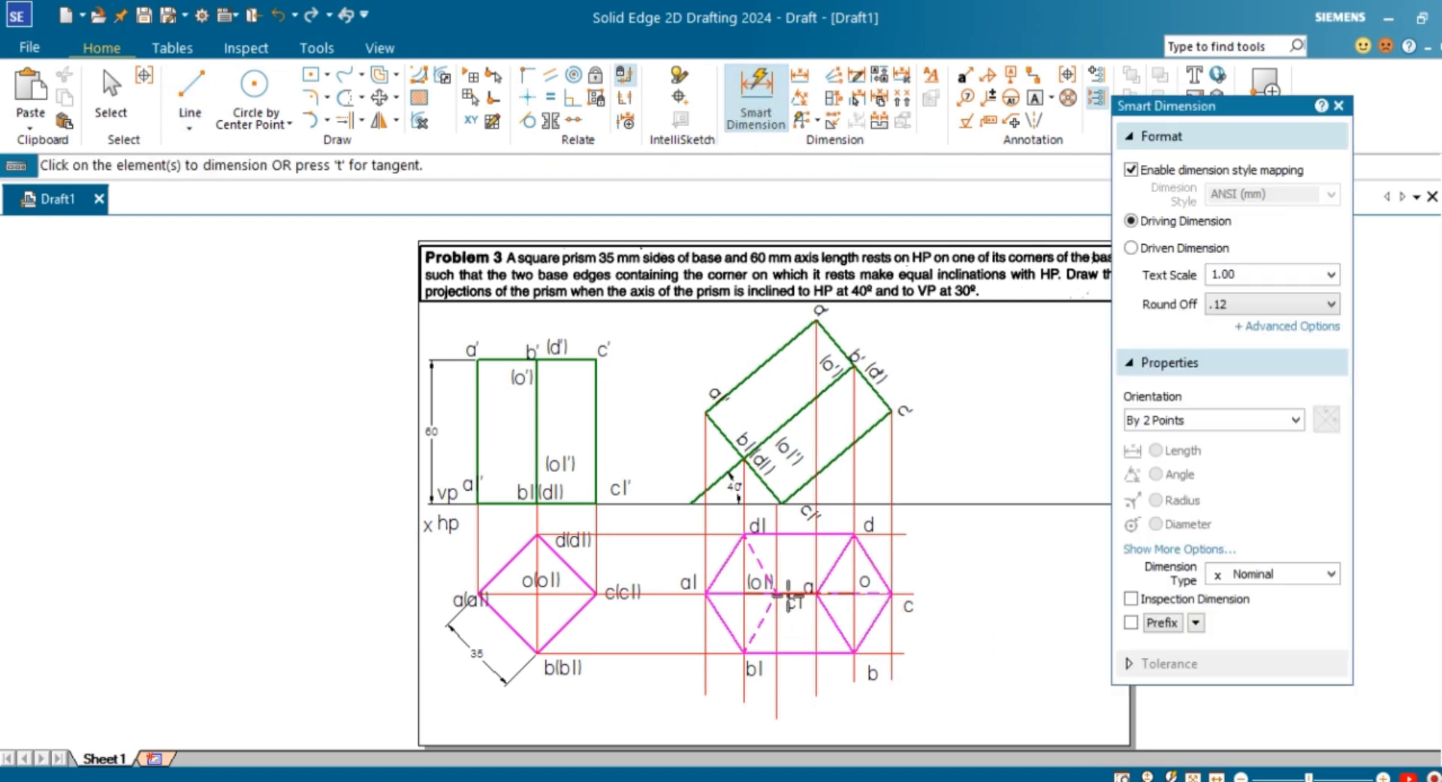
click(799, 653)
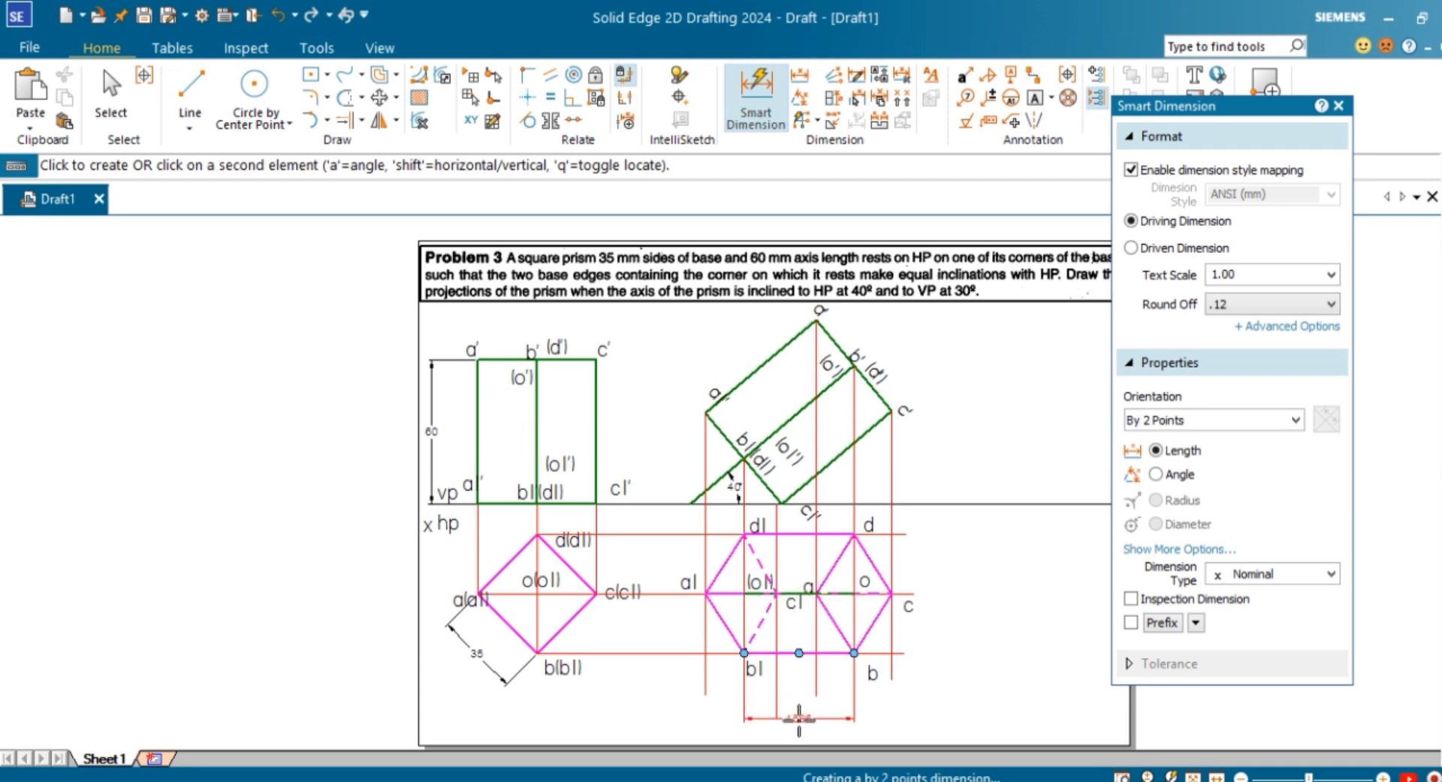
click(799, 721)
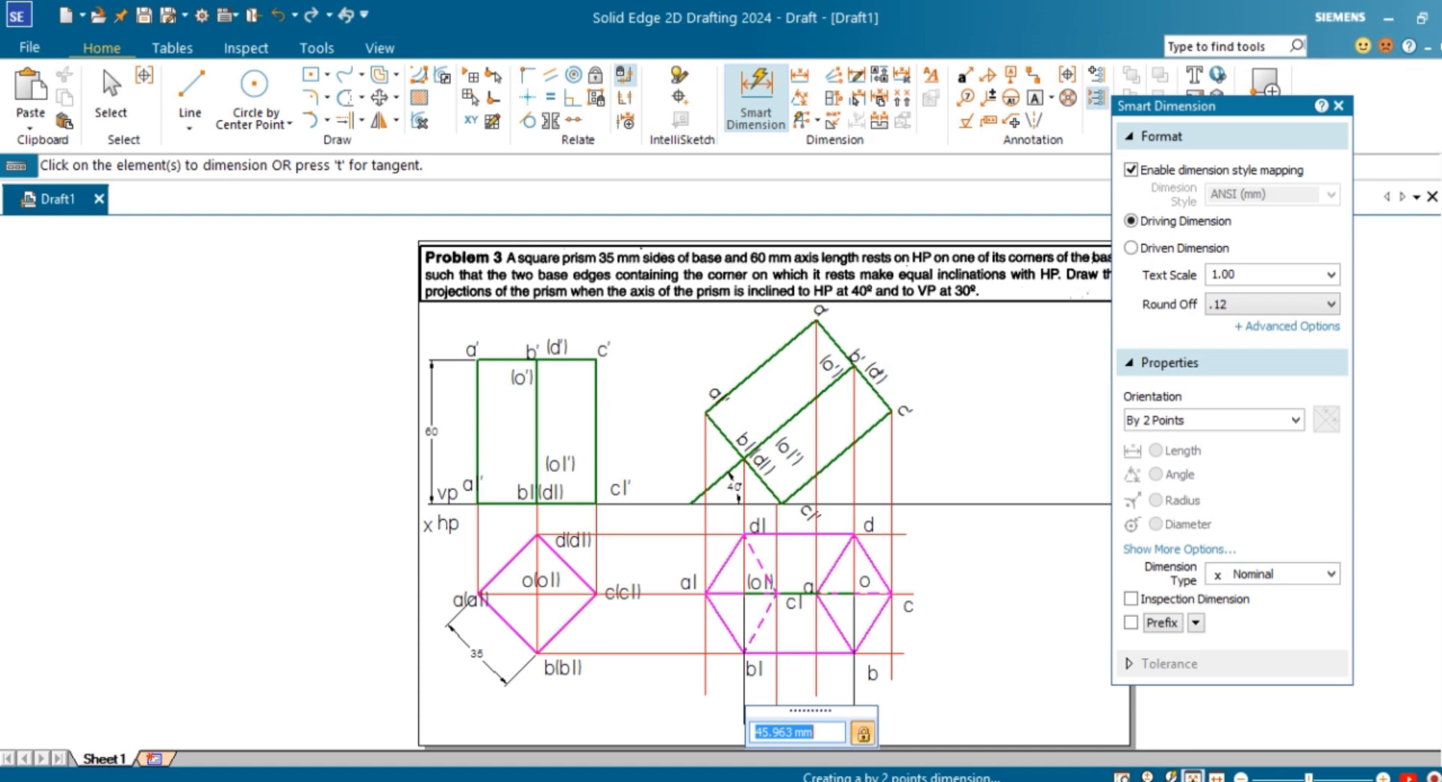
click(1192, 778)
click(1002, 646)
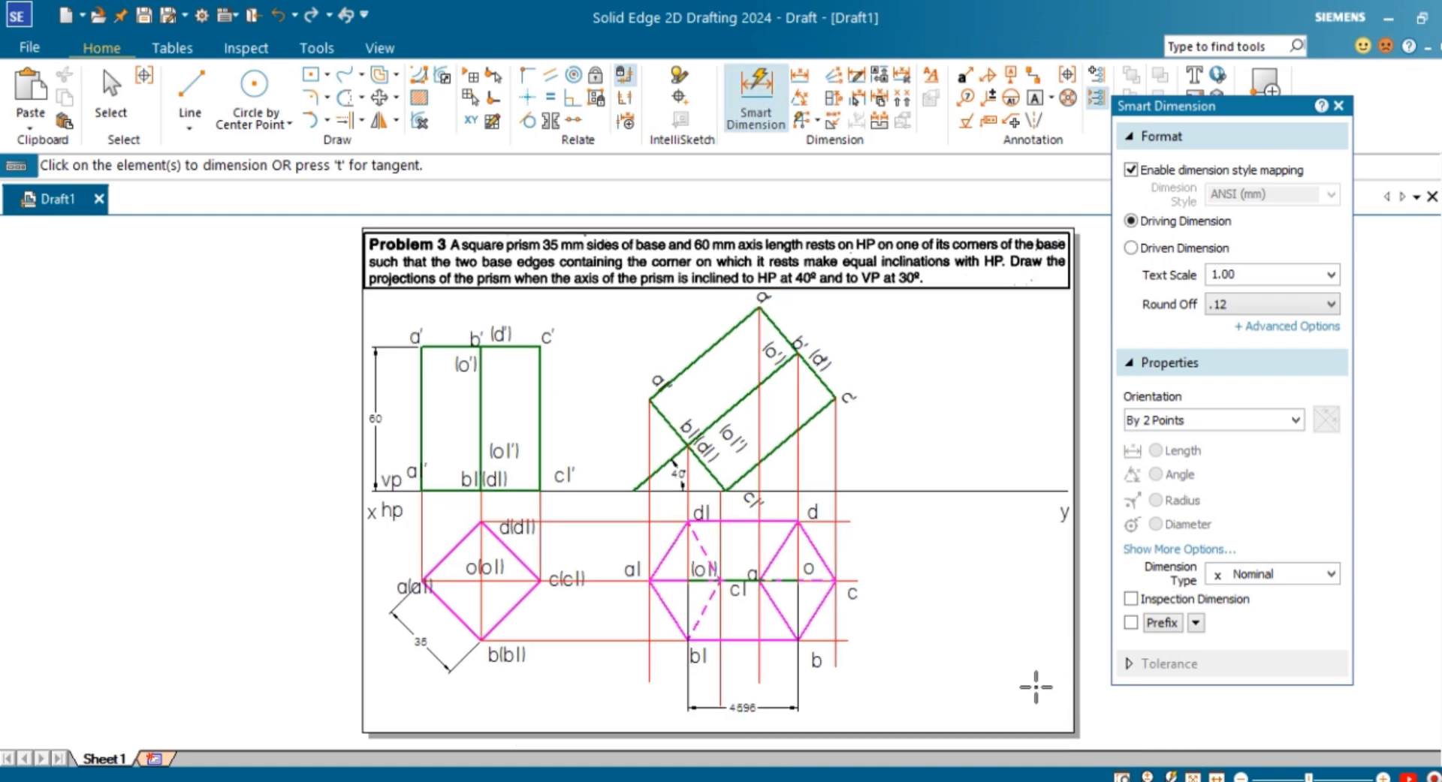
Draw a short horizontal reference line about 18 mm long just below y, in solid red with a 0.13 mm width.
click(191, 86)
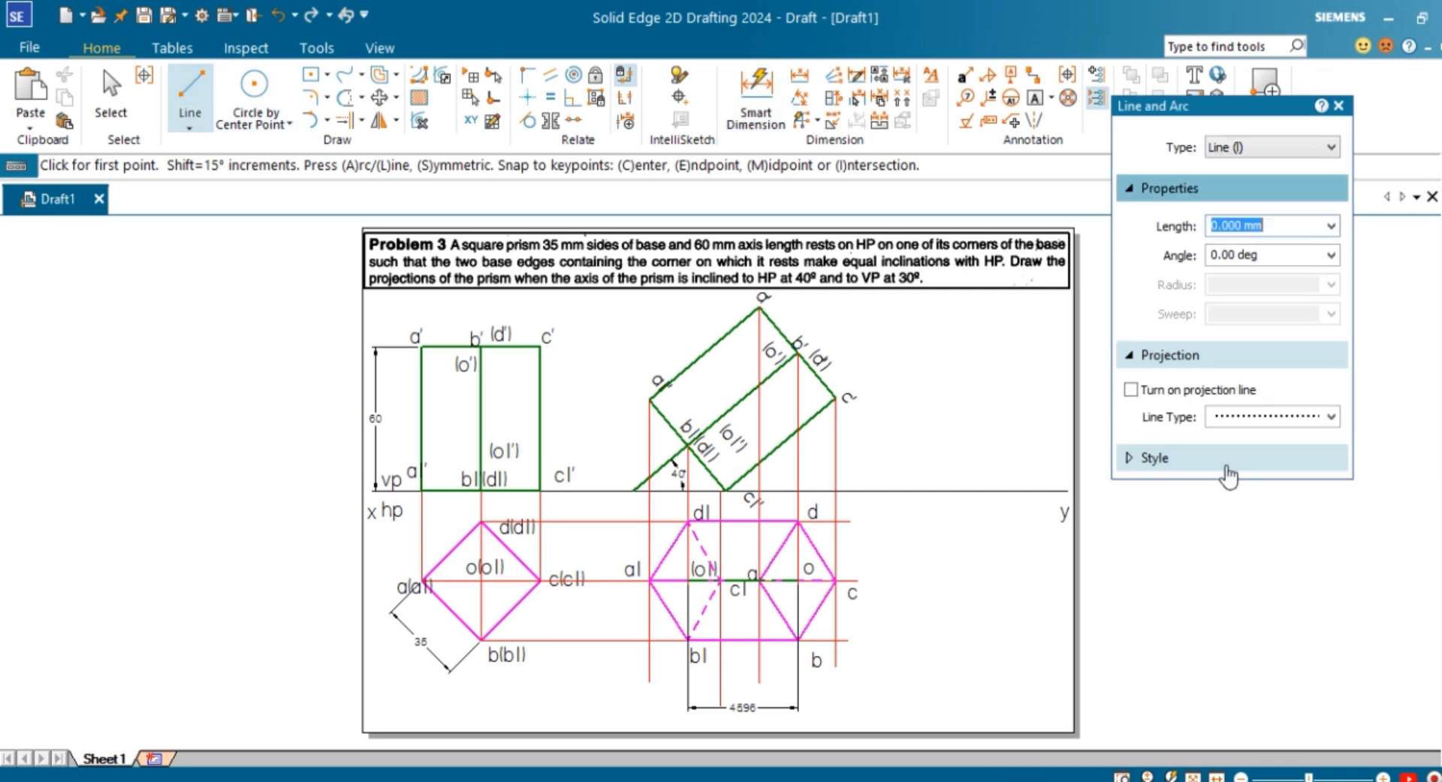
click(1135, 460)
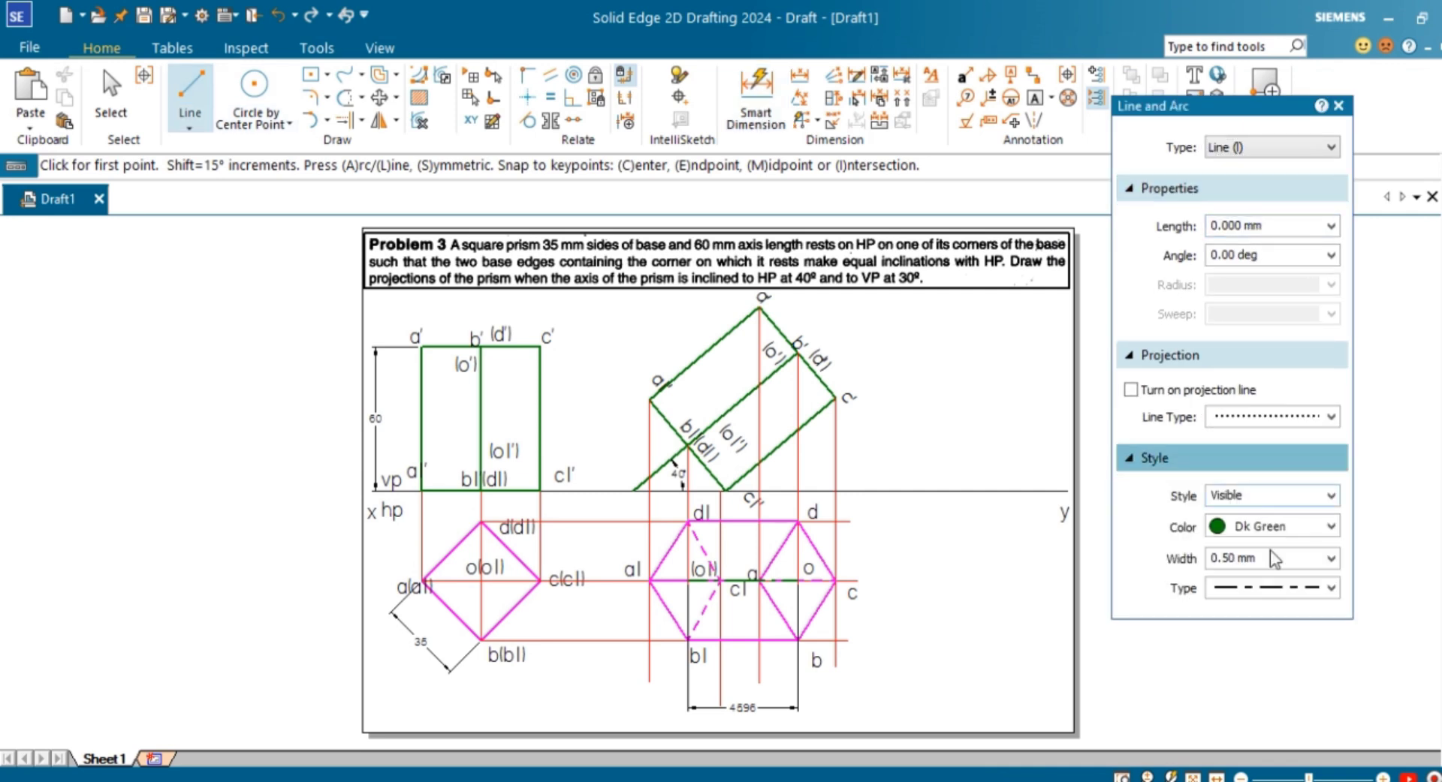
click(1331, 527)
click(1246, 236)
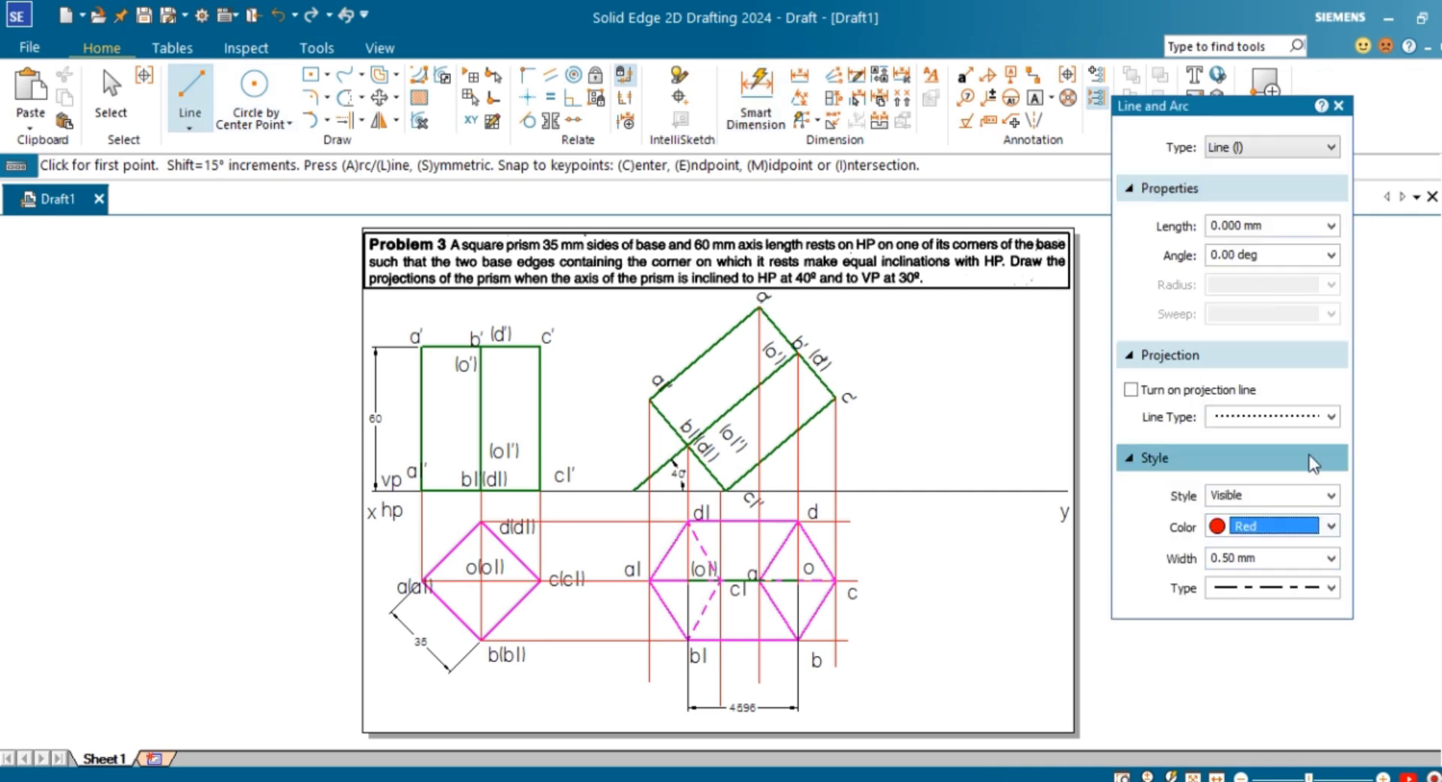
click(1330, 558)
click(1269, 582)
click(1329, 587)
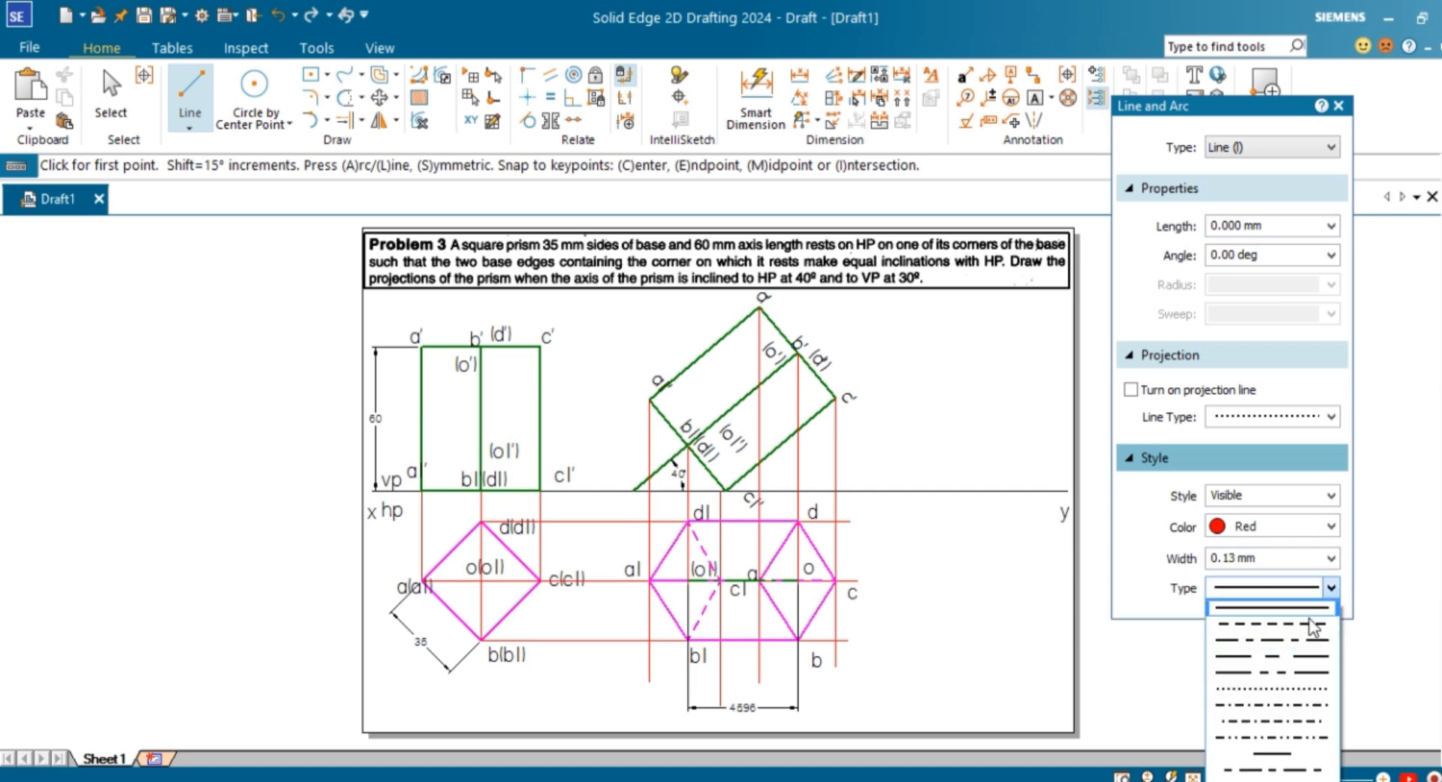
click(1299, 608)
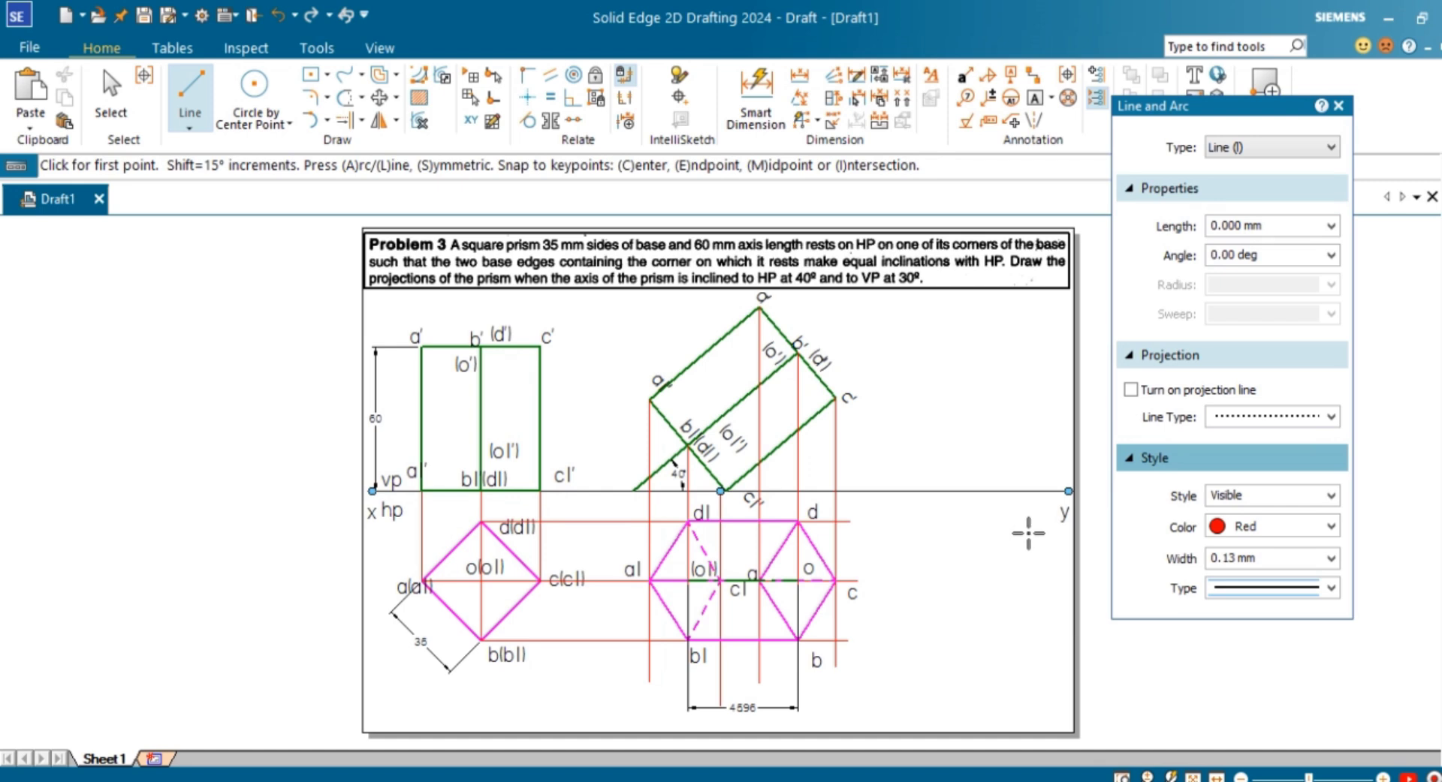
click(1027, 533)
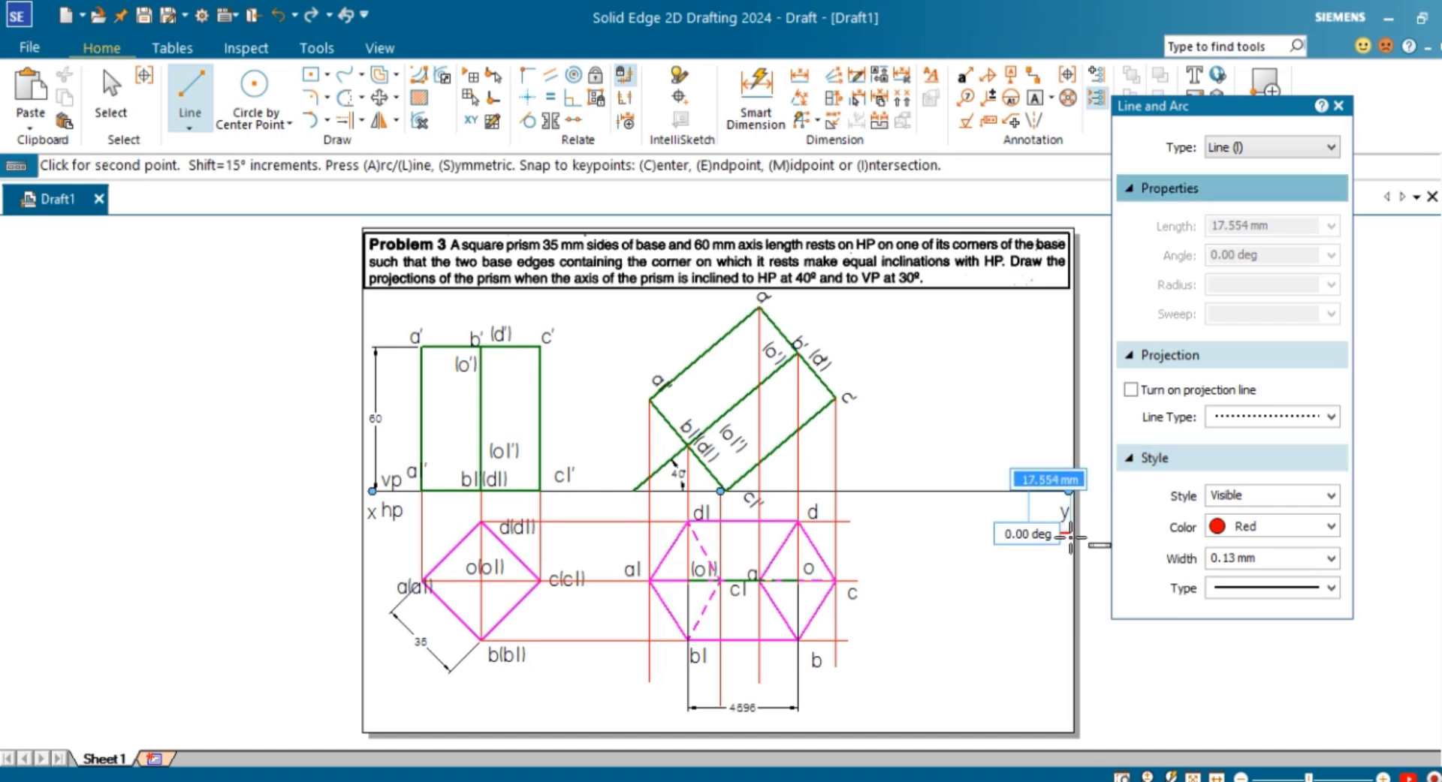
click(1070, 534)
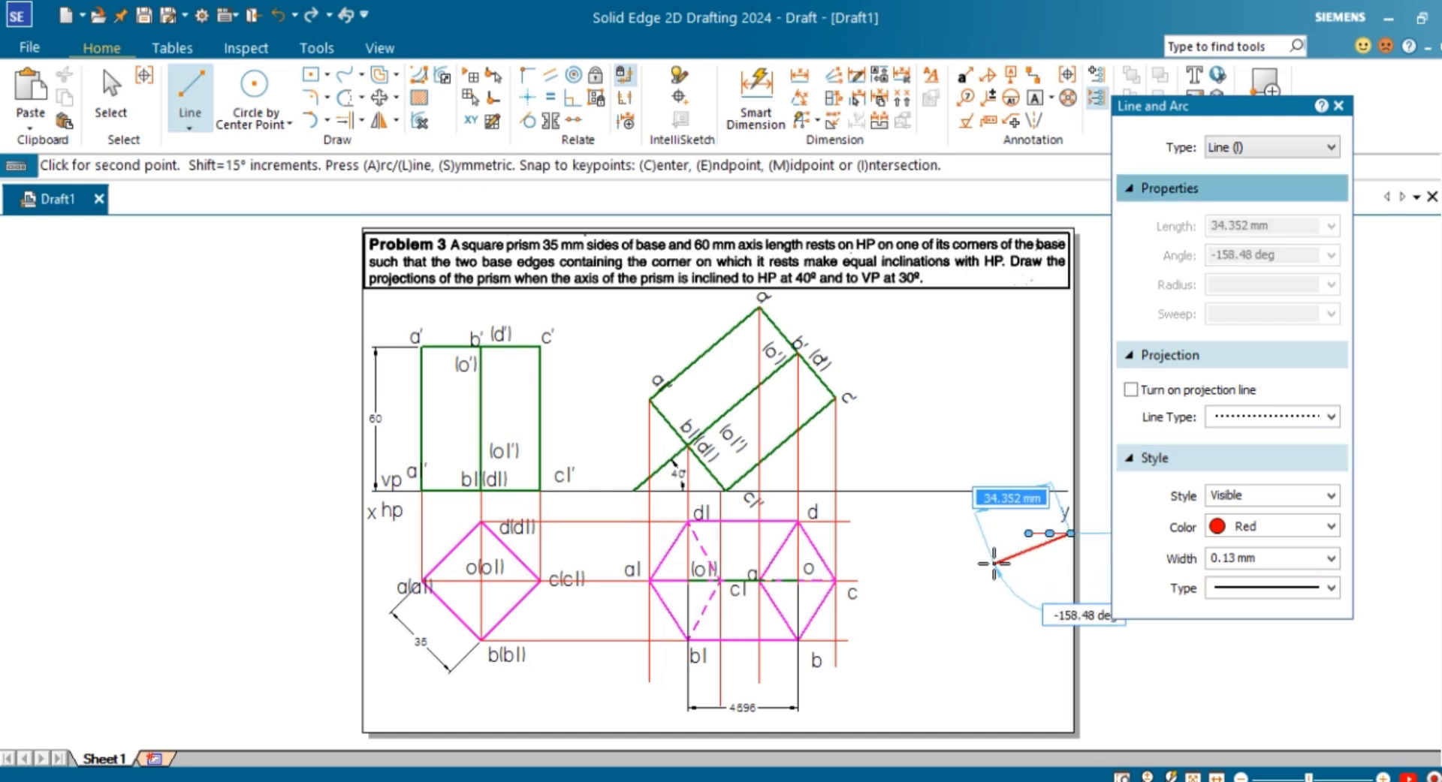
Draw a long inclined construction line at -150 degrees from the right end of the short horizontal reference line.
key(Tab)
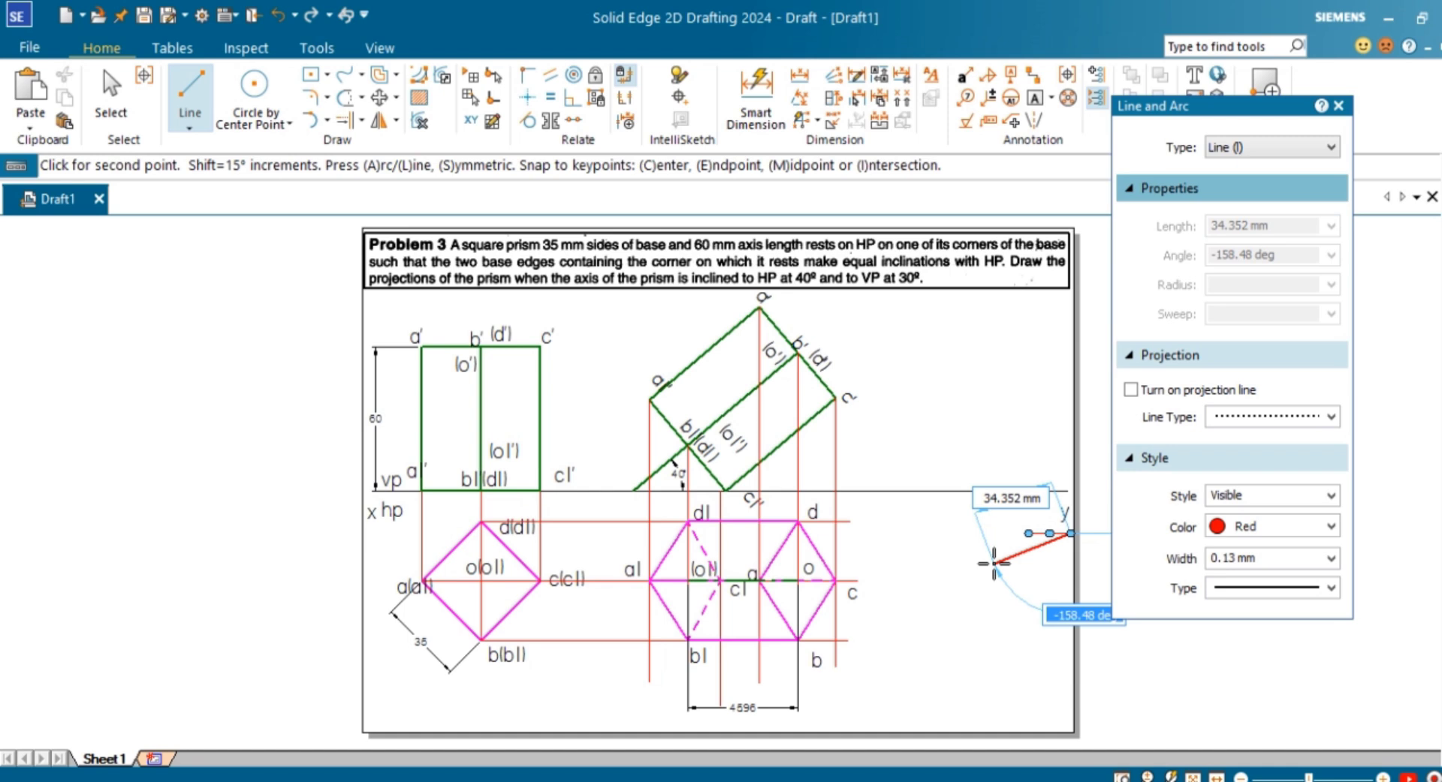
key(BackSpace)
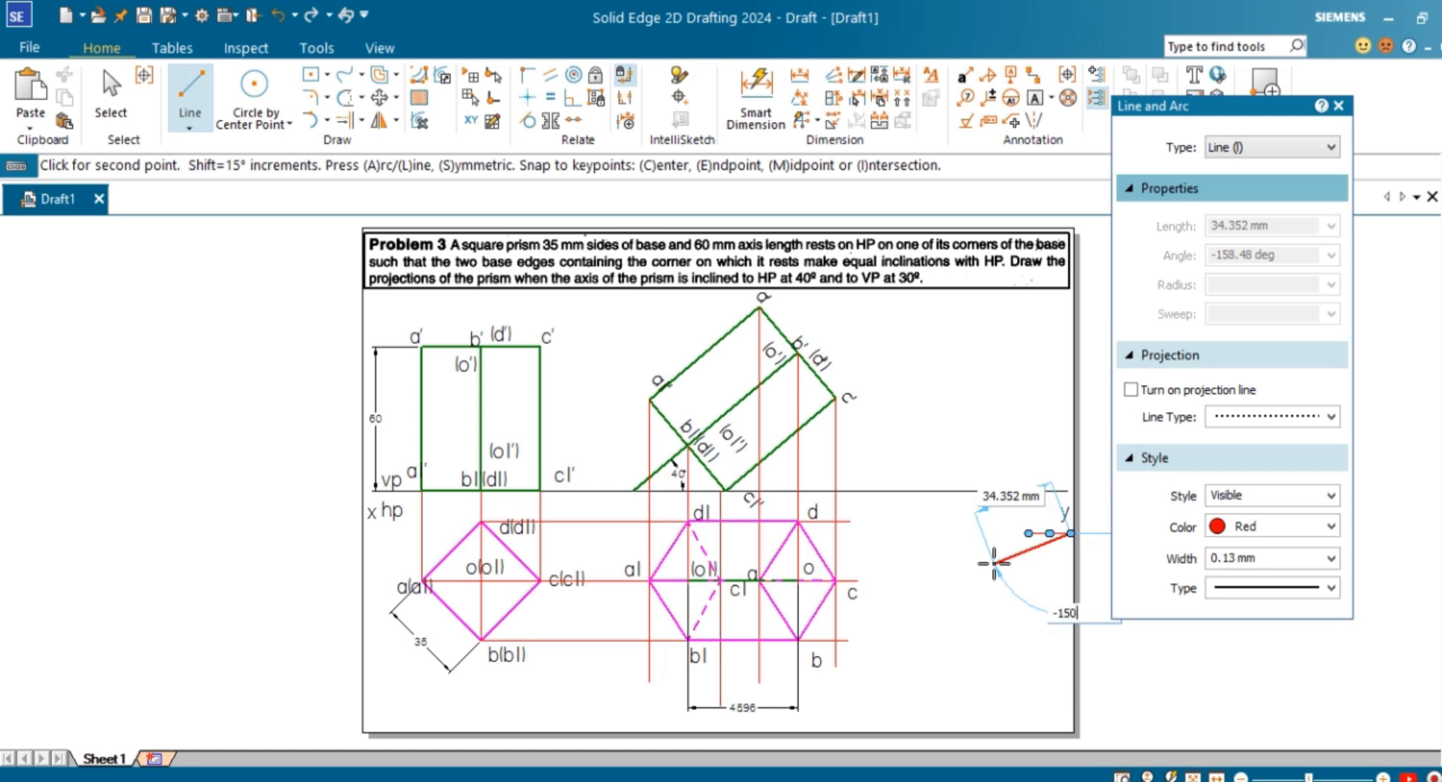
key(Tab)
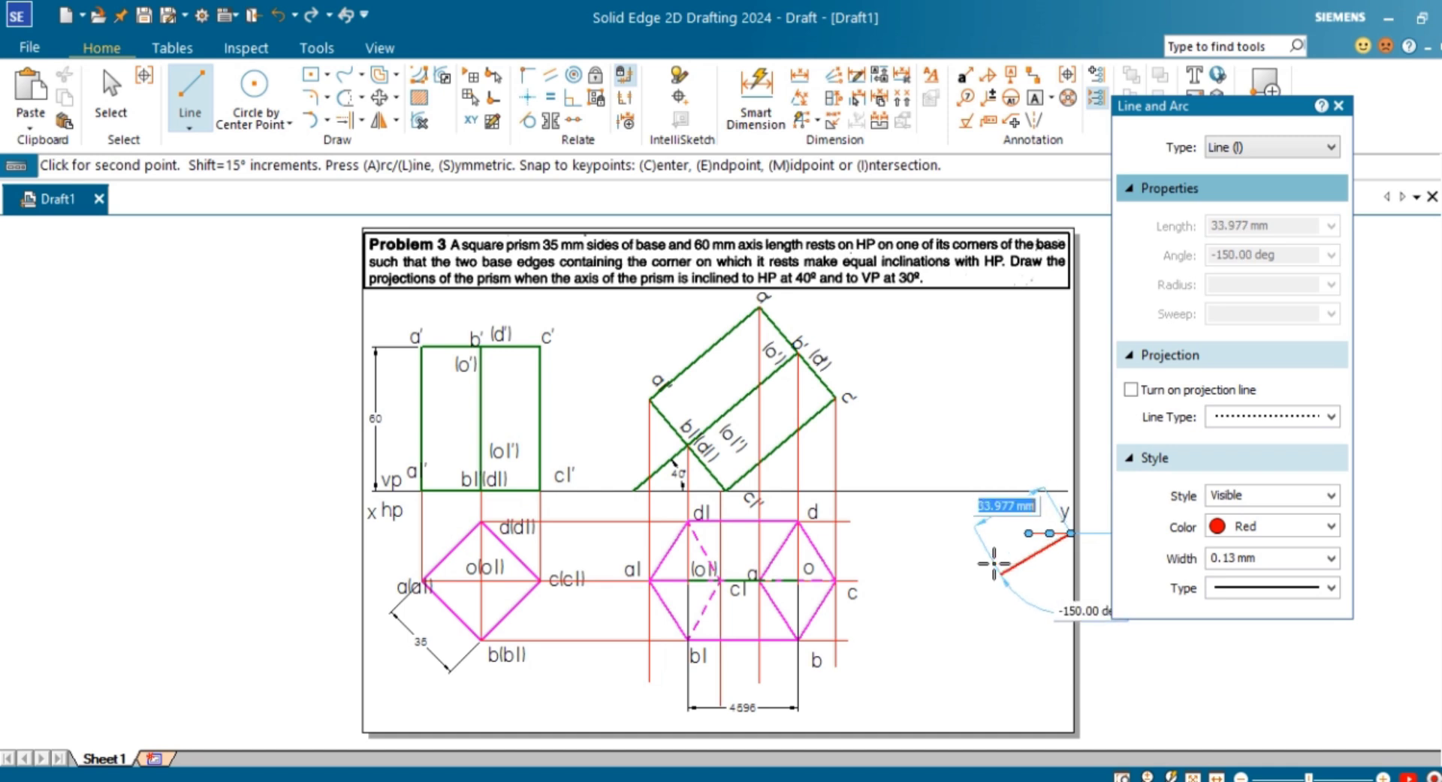
click(909, 695)
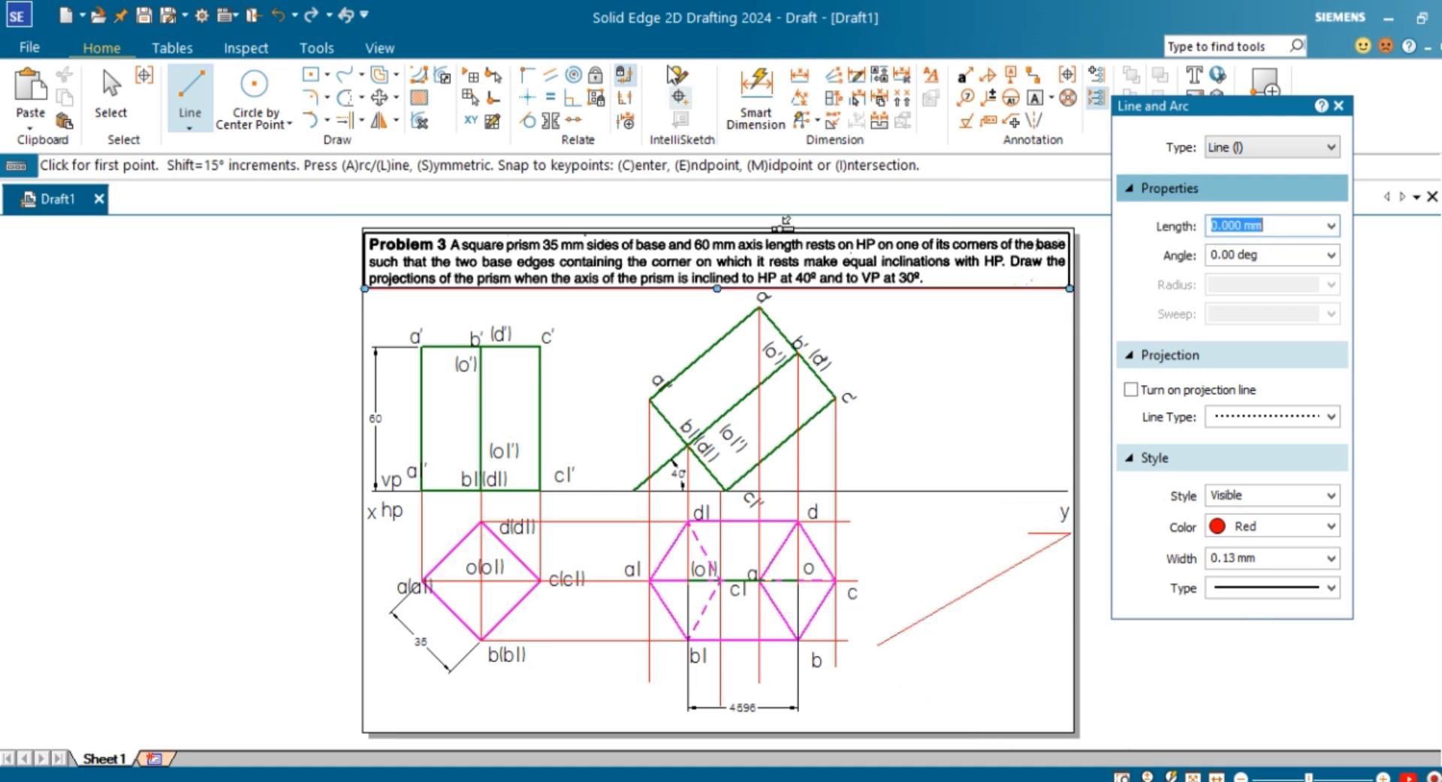
Dimension the angle between the short horizontal reference line and the long inclined line.
click(802, 99)
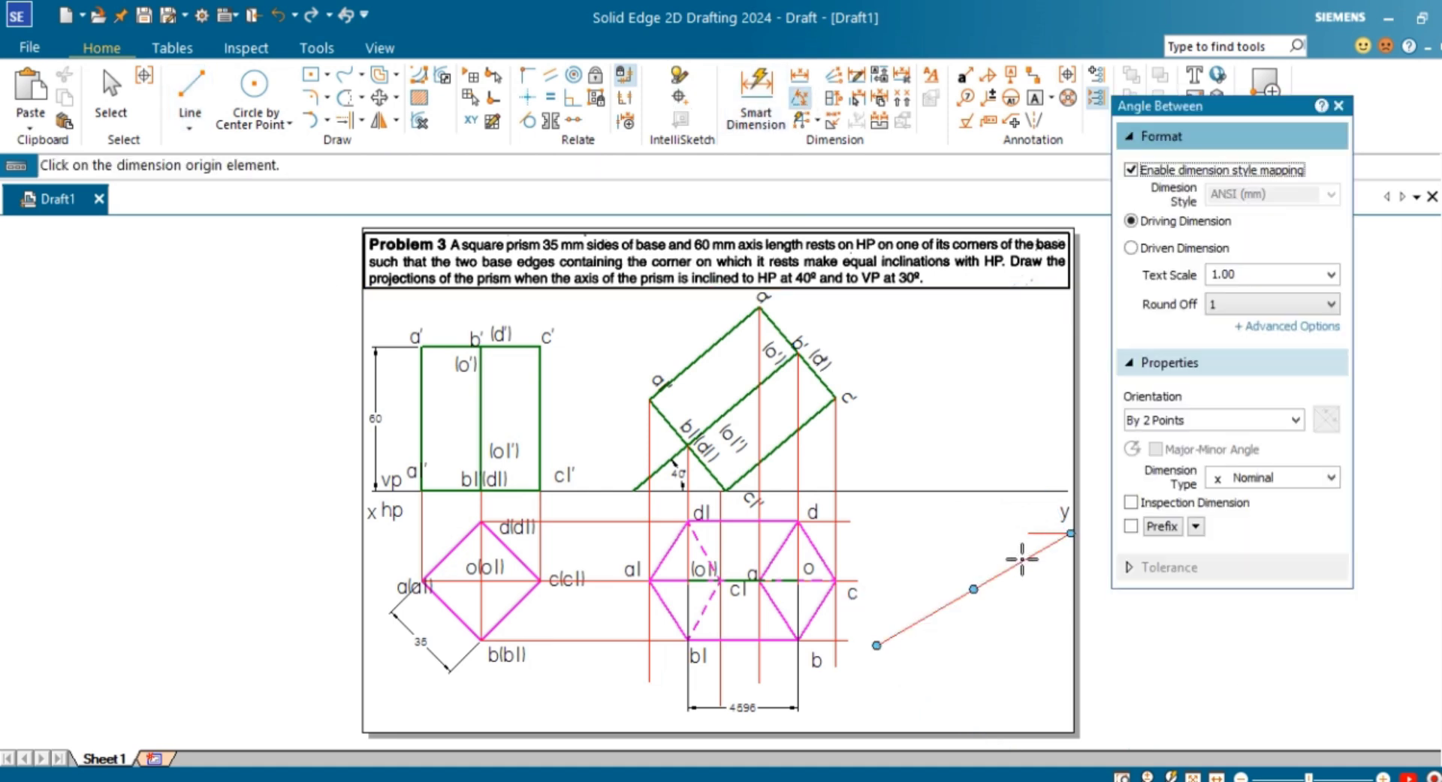
click(1039, 534)
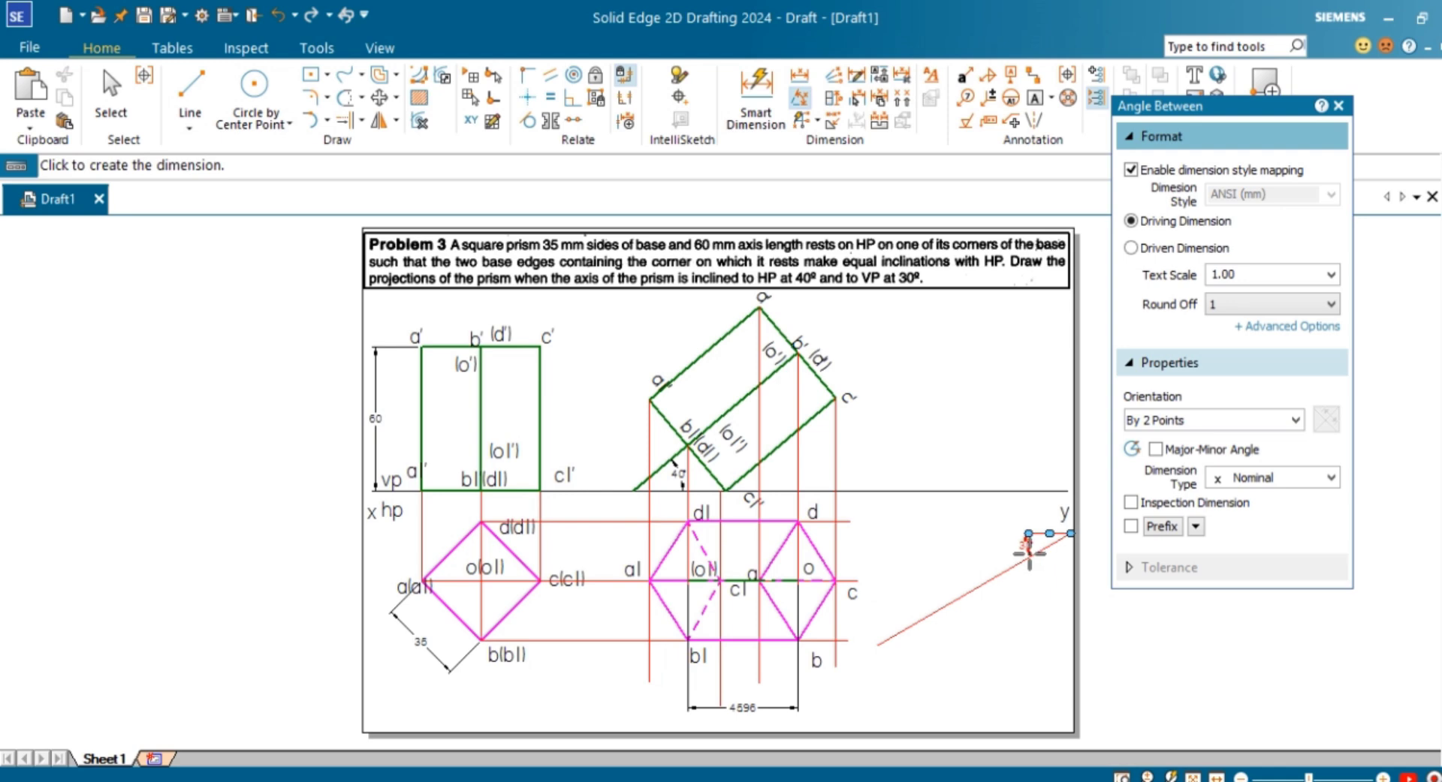
click(1029, 551)
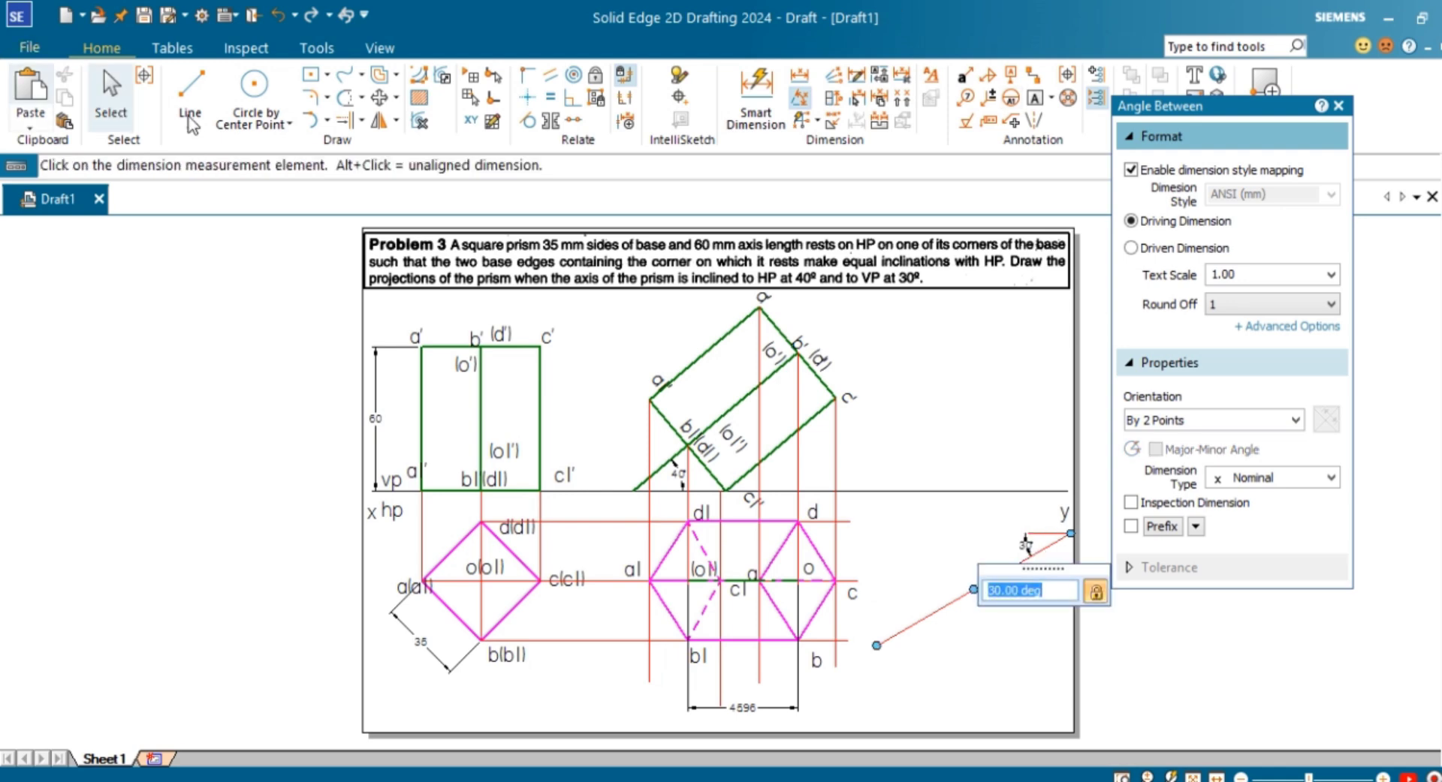
Draw a short 60 mm radius arc across the inclined line's lower part, centred where the angle dimension's arrow meets that line.
click(328, 121)
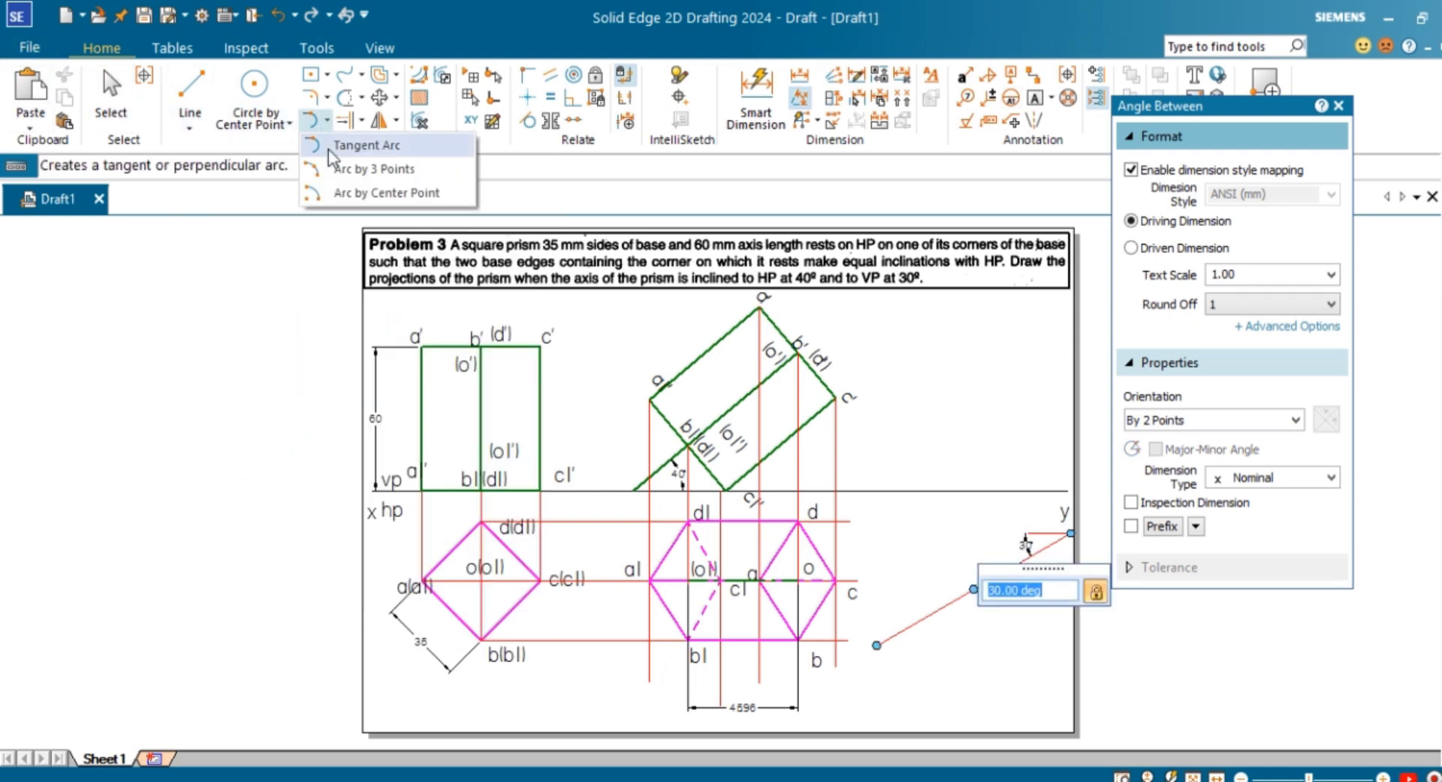
click(335, 194)
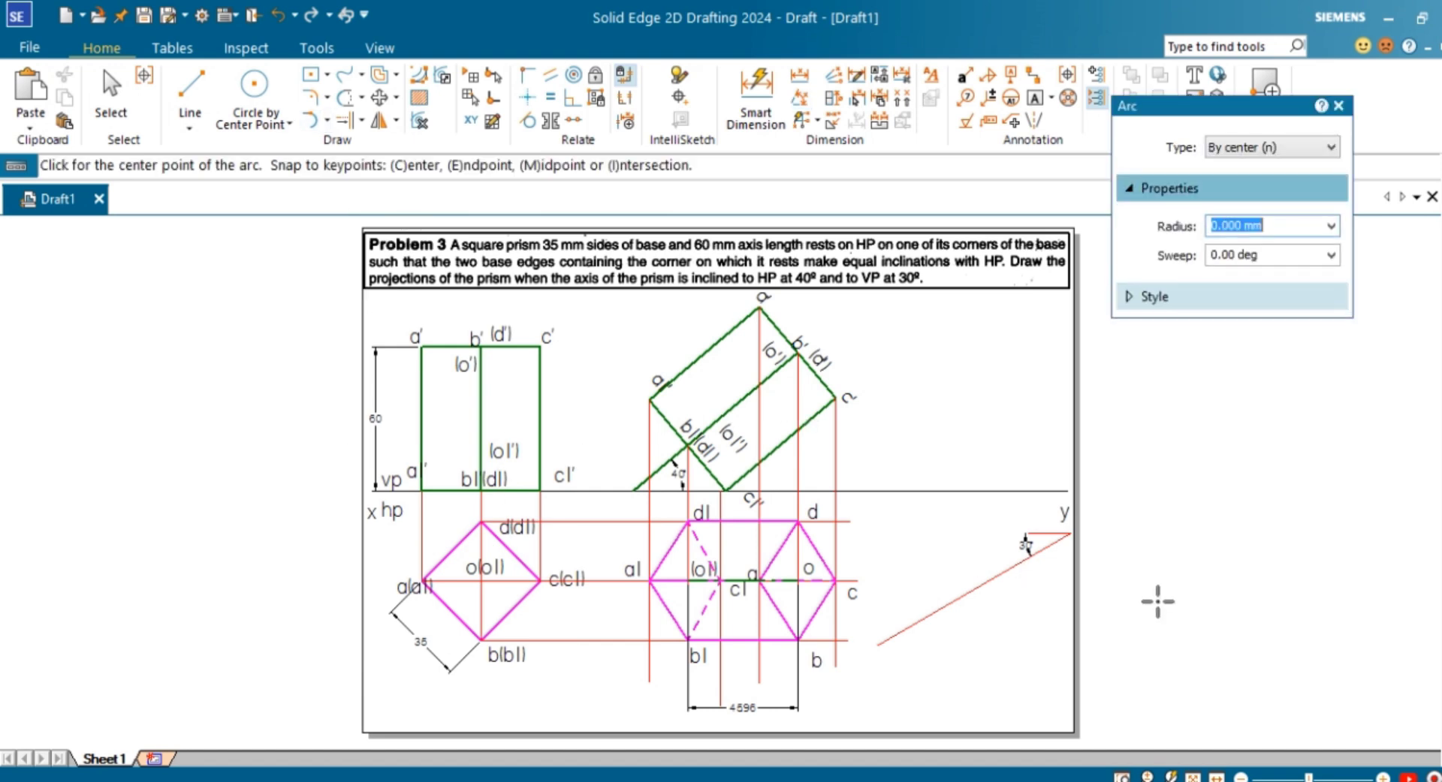
click(1030, 559)
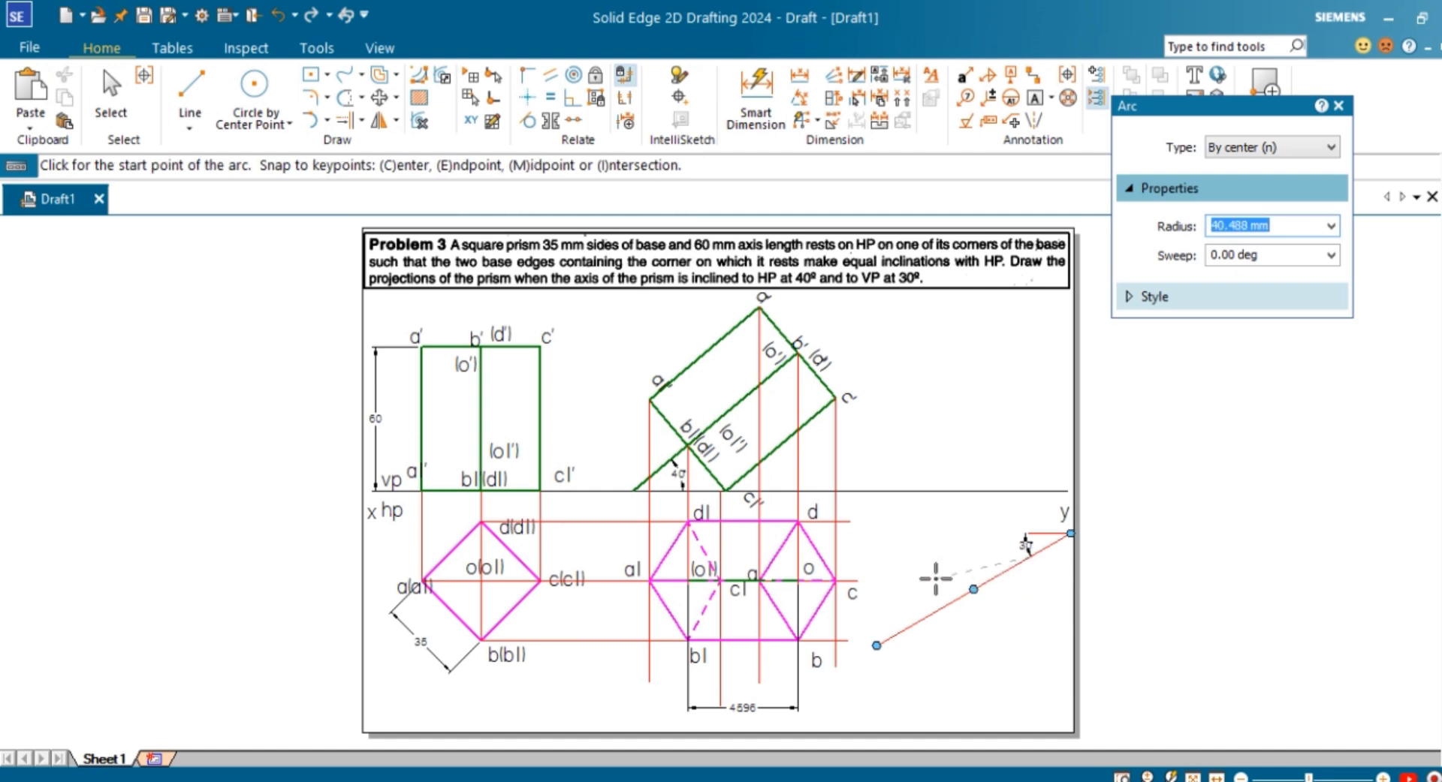
text(60)
key(Return)
click(921, 614)
click(931, 633)
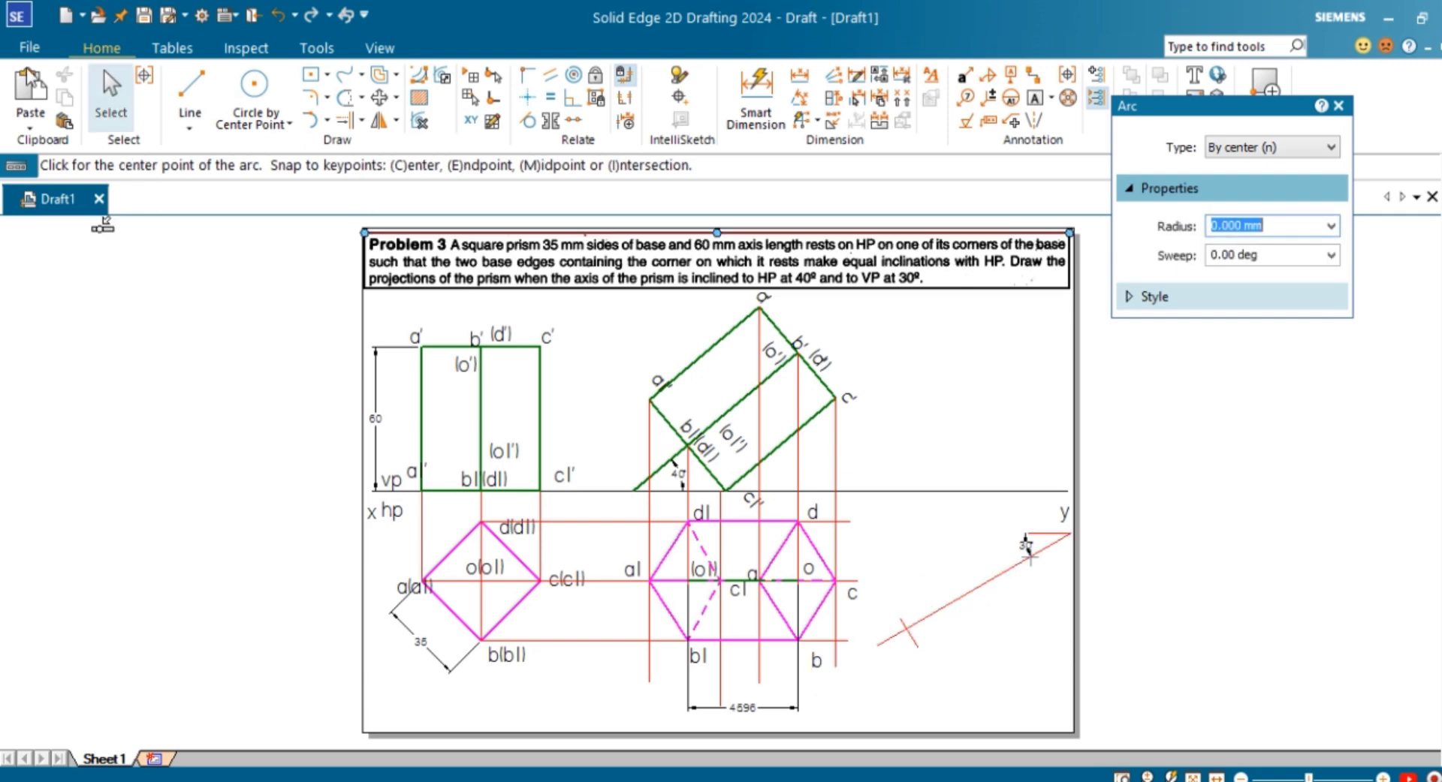
Draw a dashed red horizontal line, 0.13 mm wide, rightward from the intersection of the 60 mm arc and the inclined line.
click(190, 94)
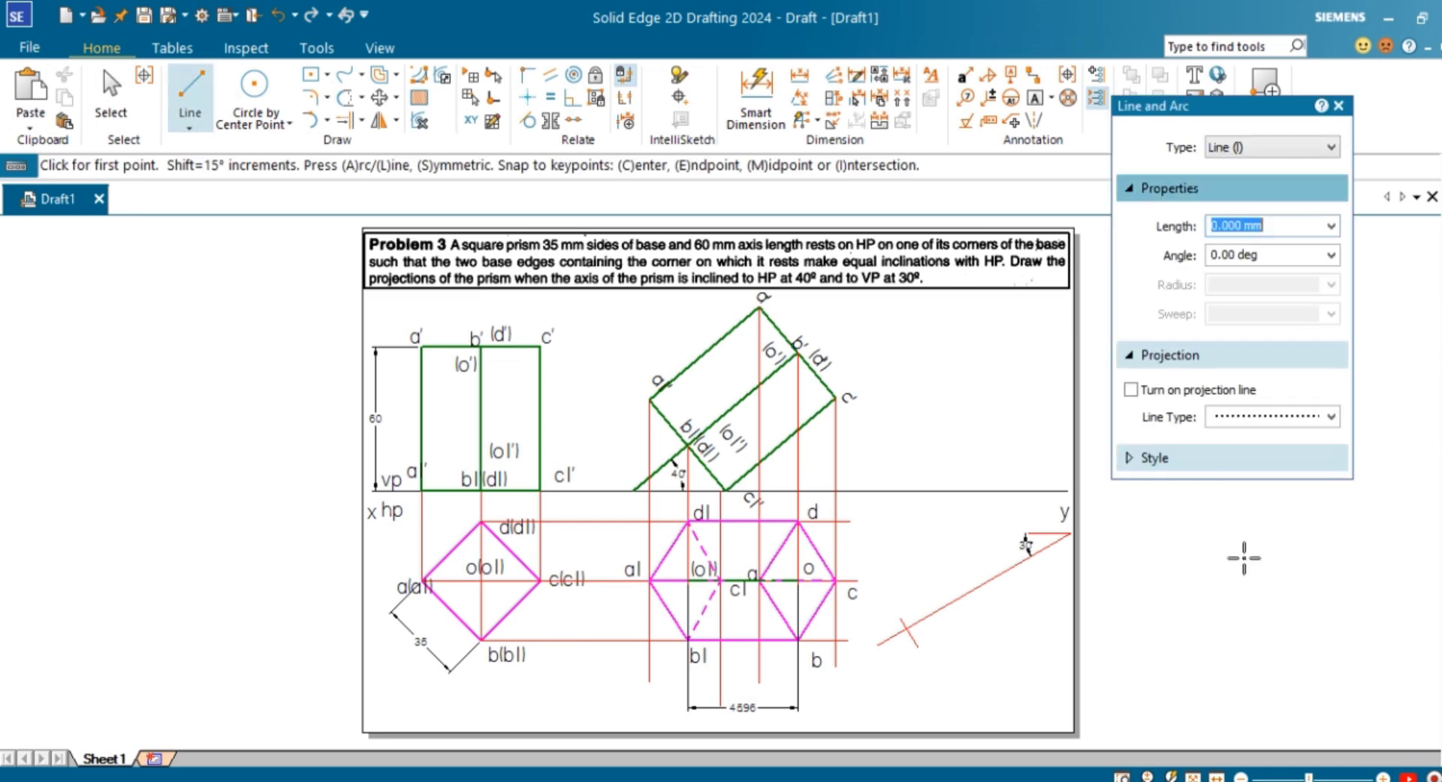
click(1221, 467)
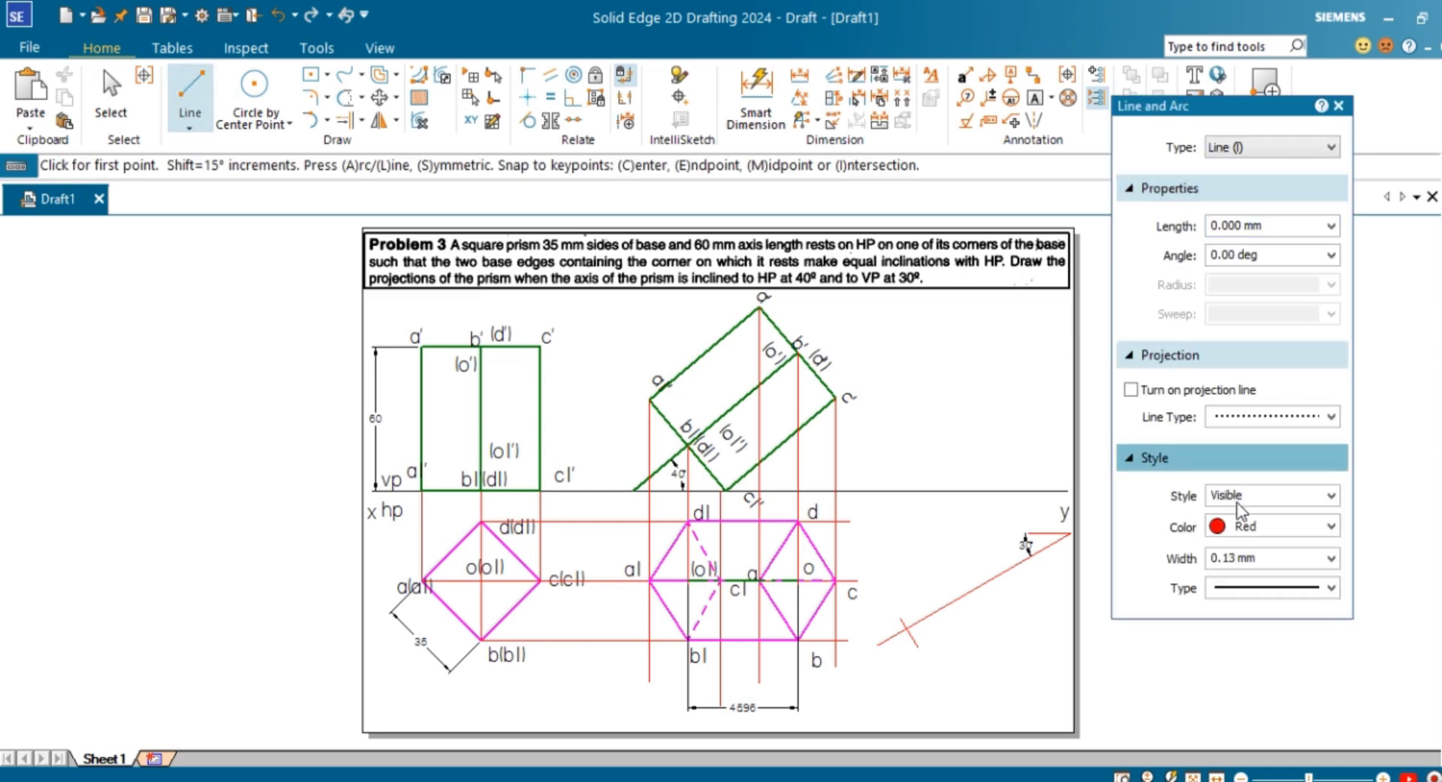
click(1330, 590)
click(1287, 646)
click(1297, 625)
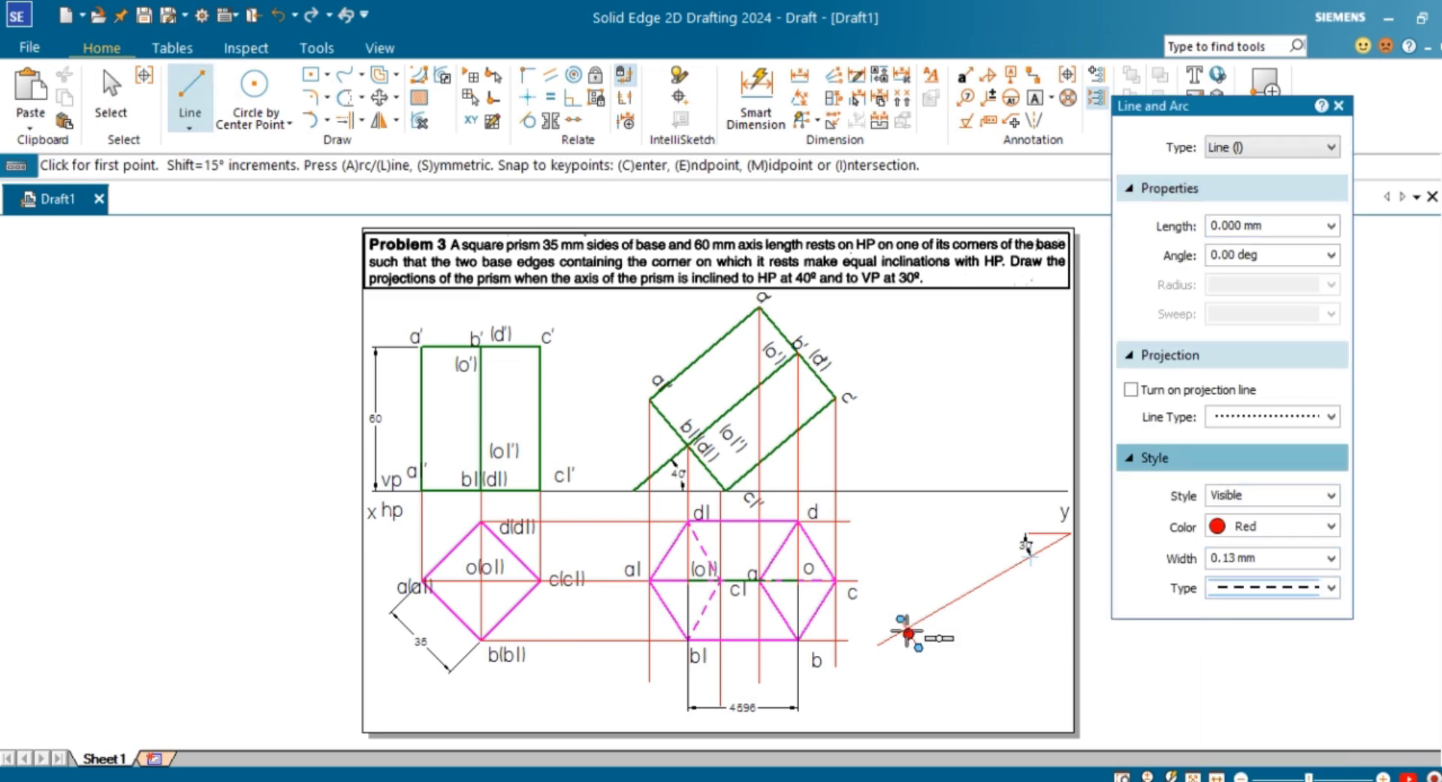
scroll(909, 635, up, 6)
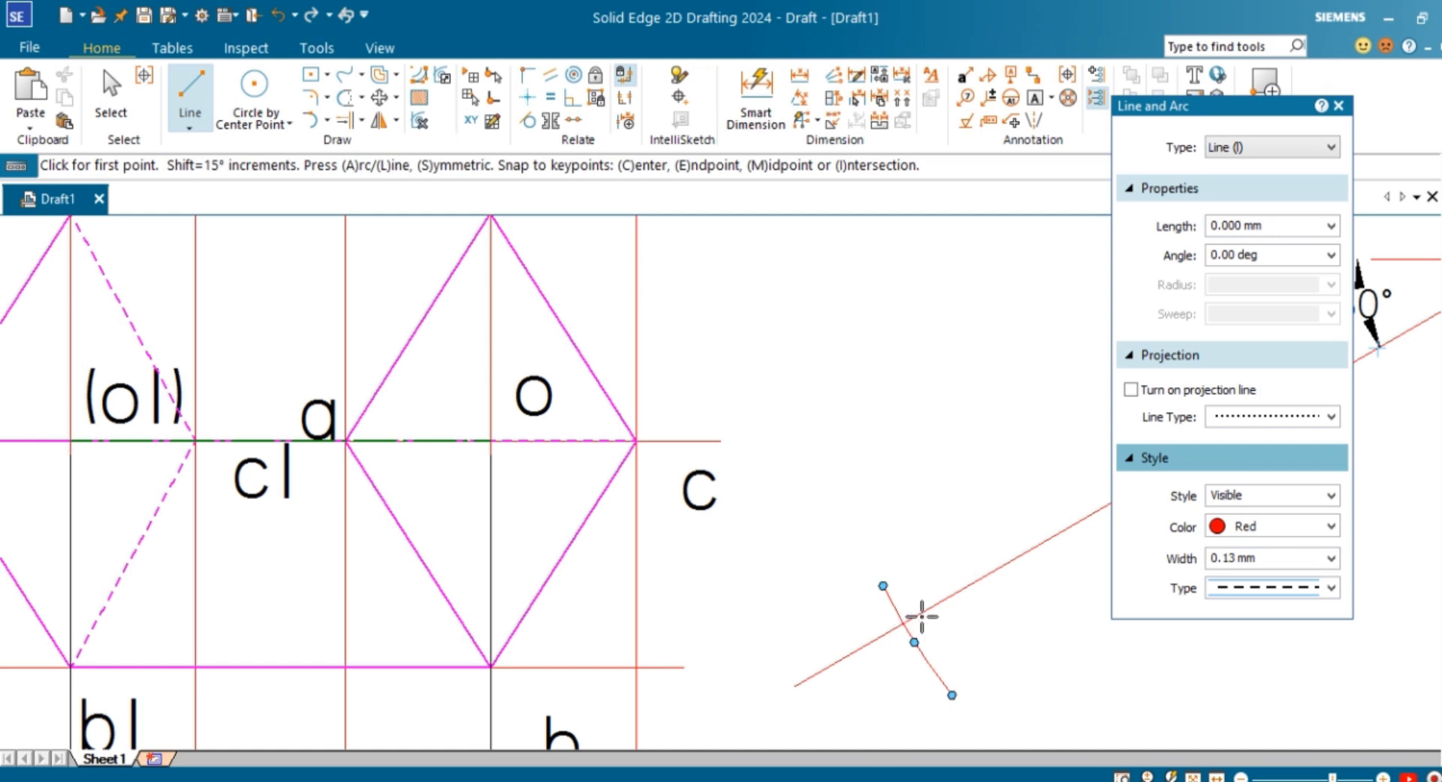
click(904, 623)
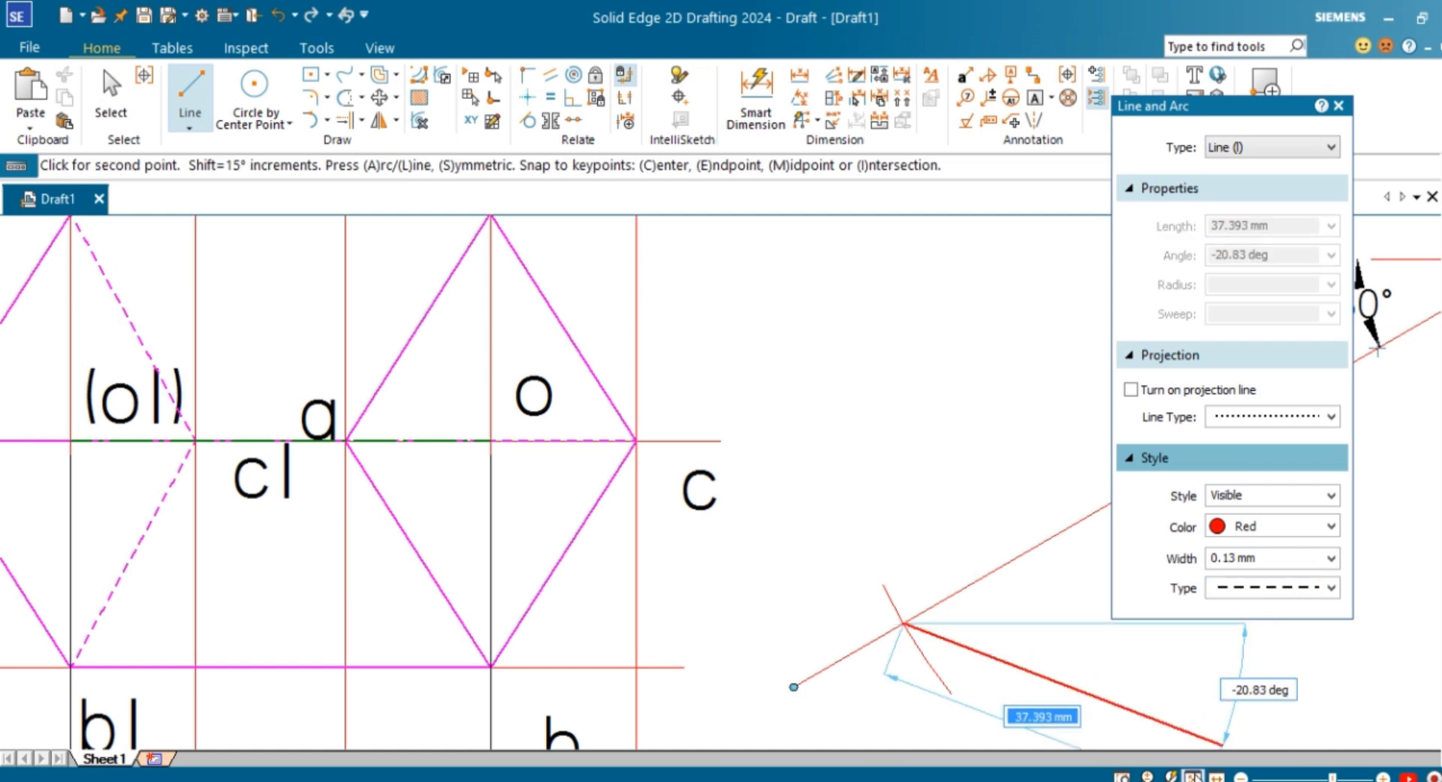
scroll(906, 629, down, 6)
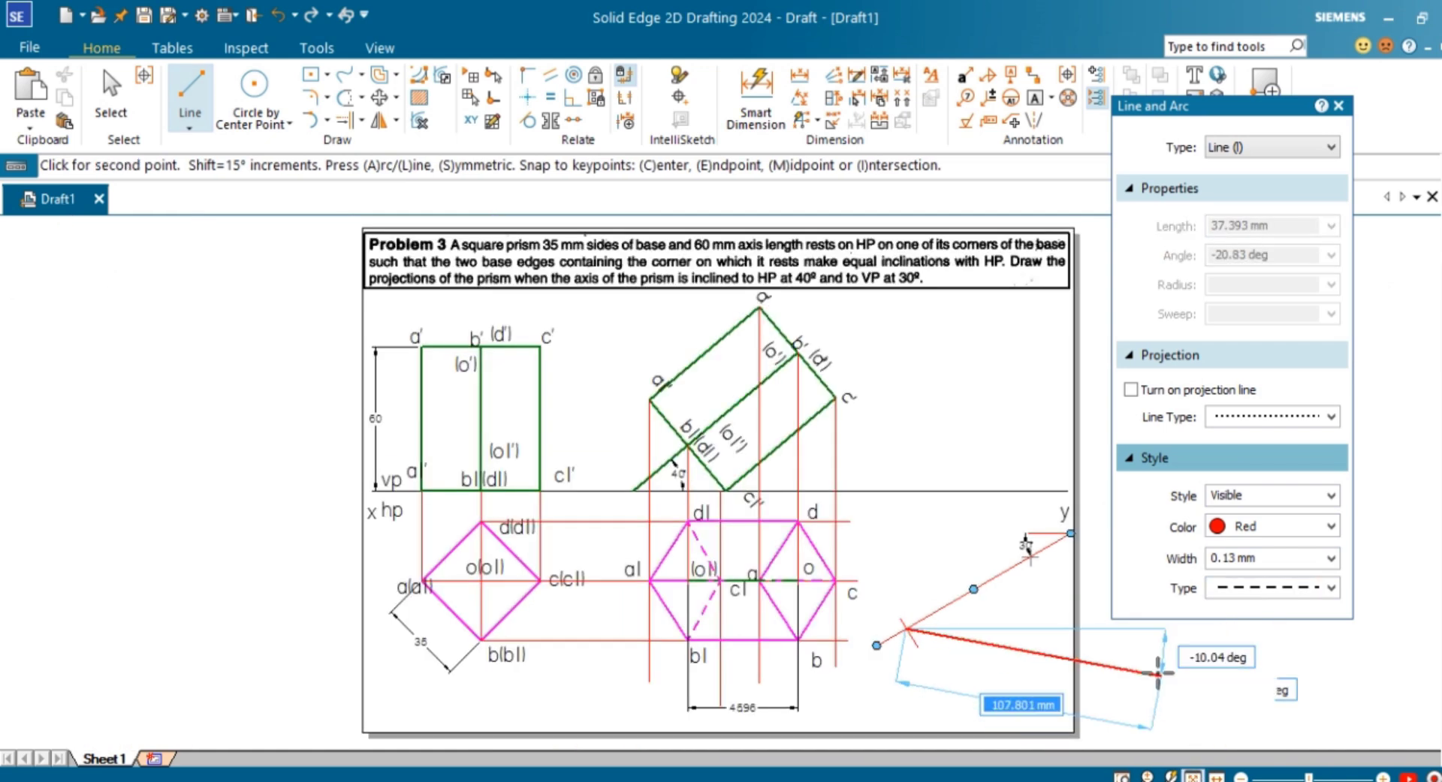
click(1008, 626)
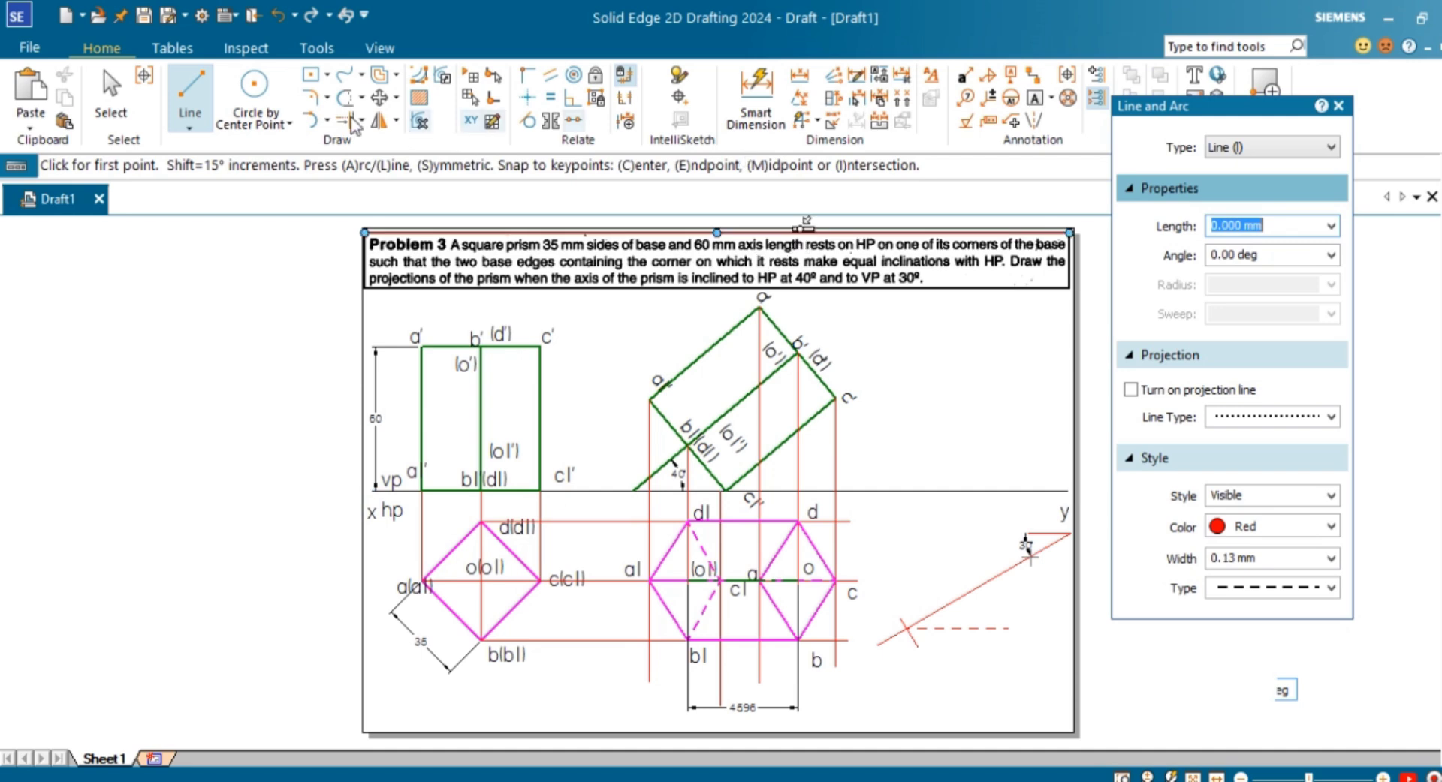
Draw a short solid red arc of 45.96 mm radius across the dashed line, using the 60 mm arc's centre.
click(327, 120)
click(383, 191)
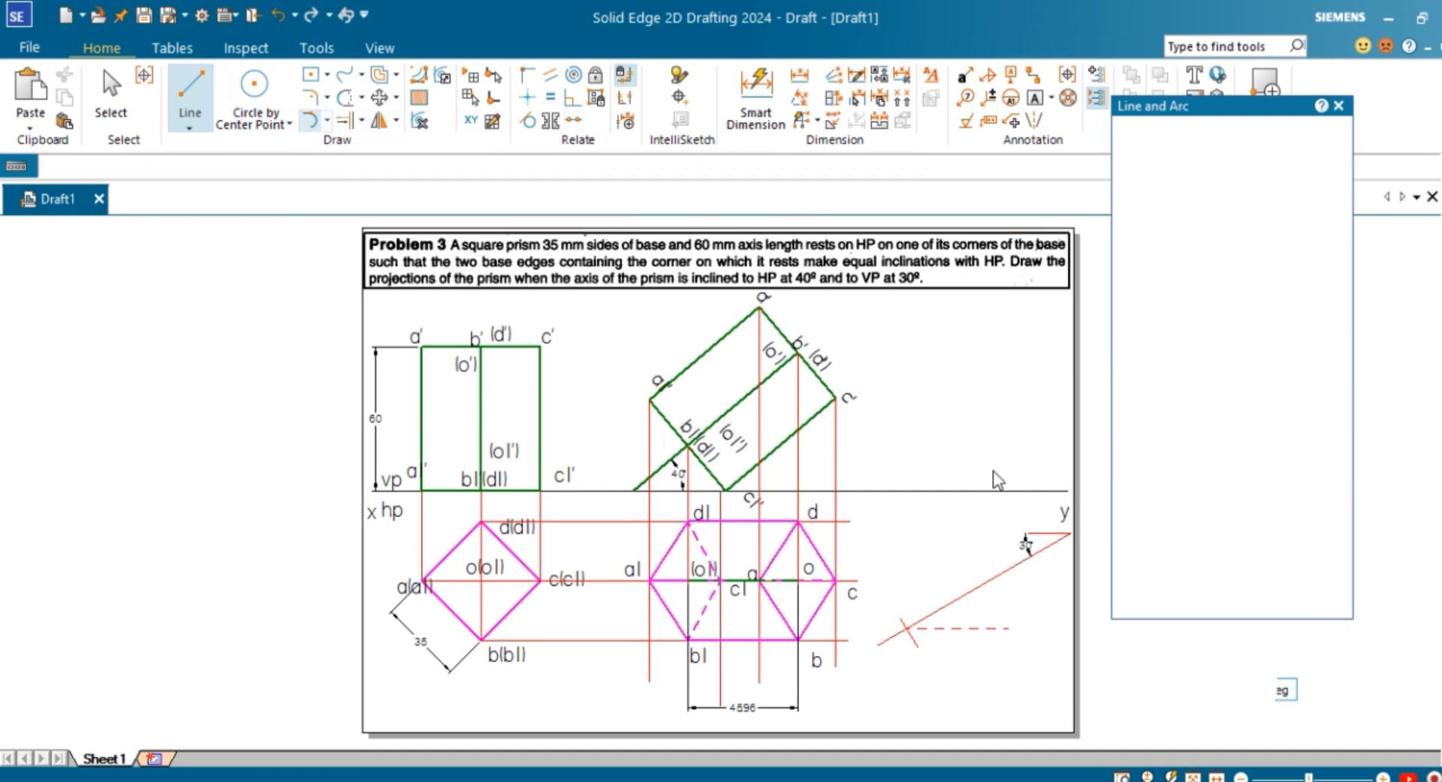
click(1286, 301)
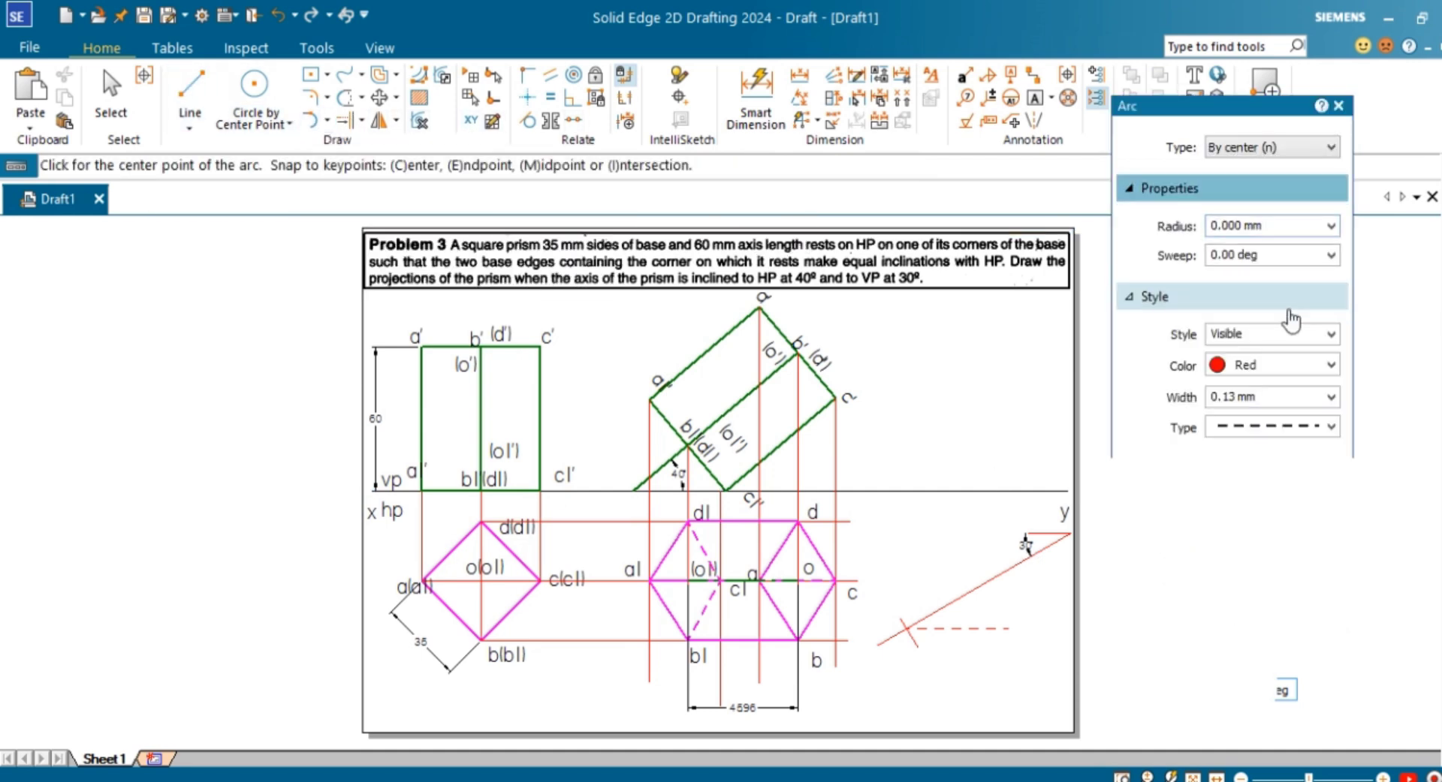
click(1320, 432)
click(1306, 447)
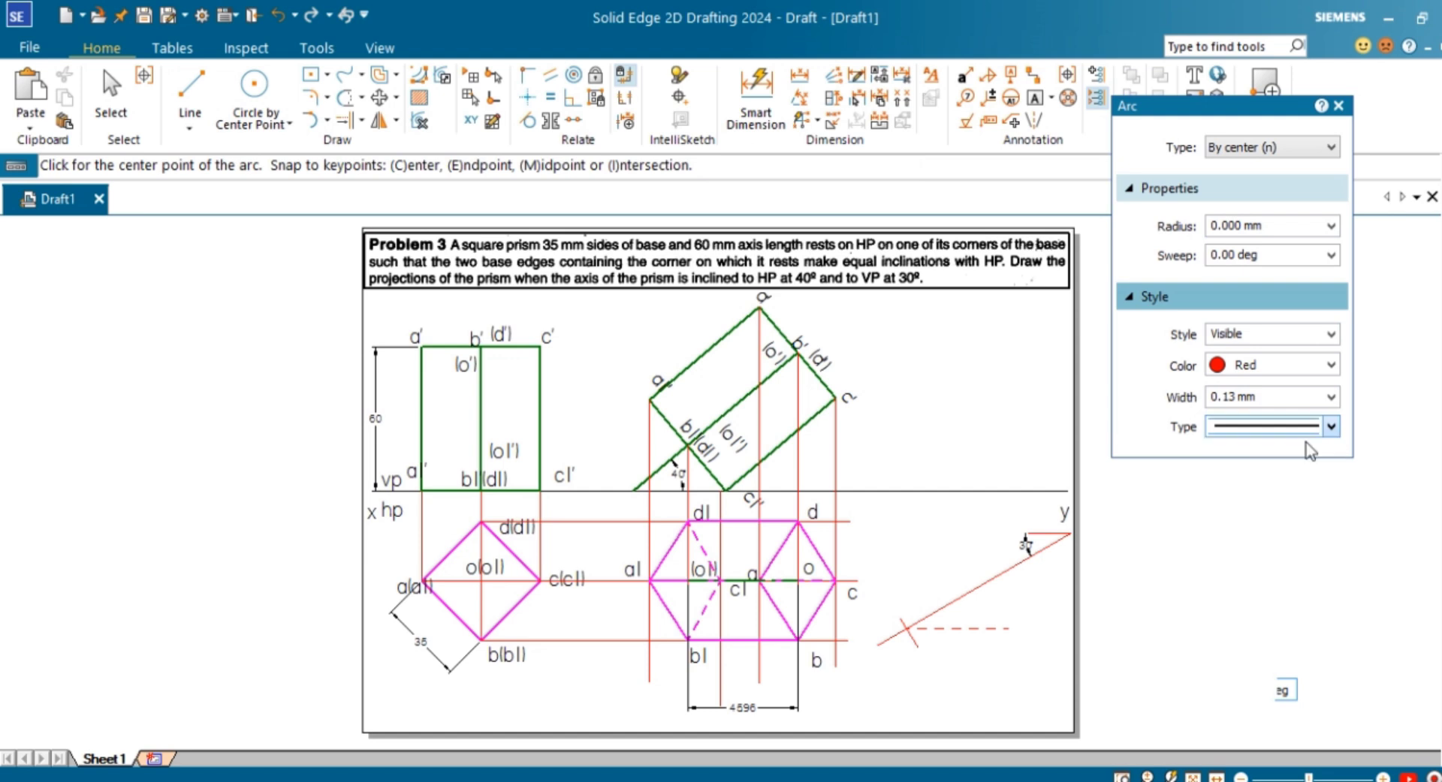
click(1026, 555)
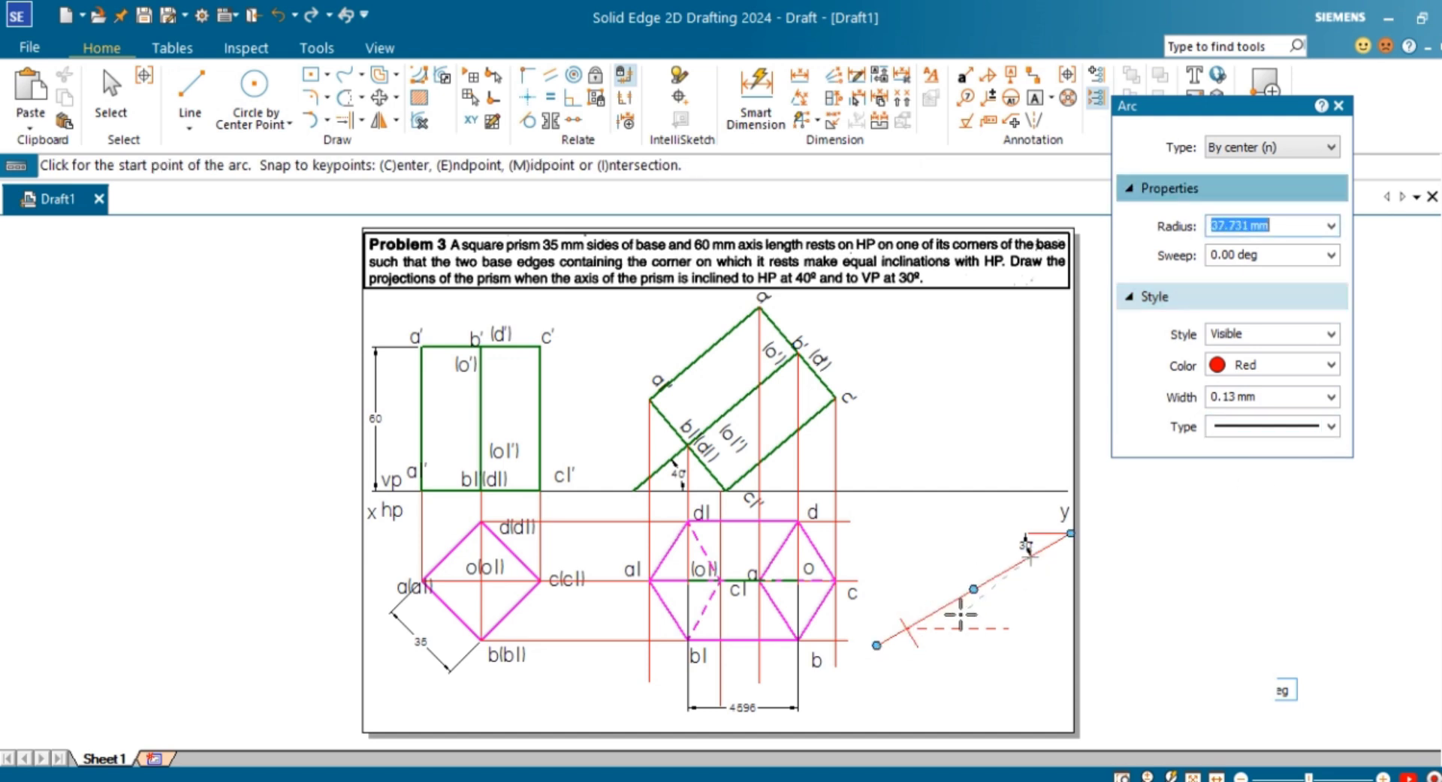
text(45.96)
key(Return)
scroll(960, 614, up, 3)
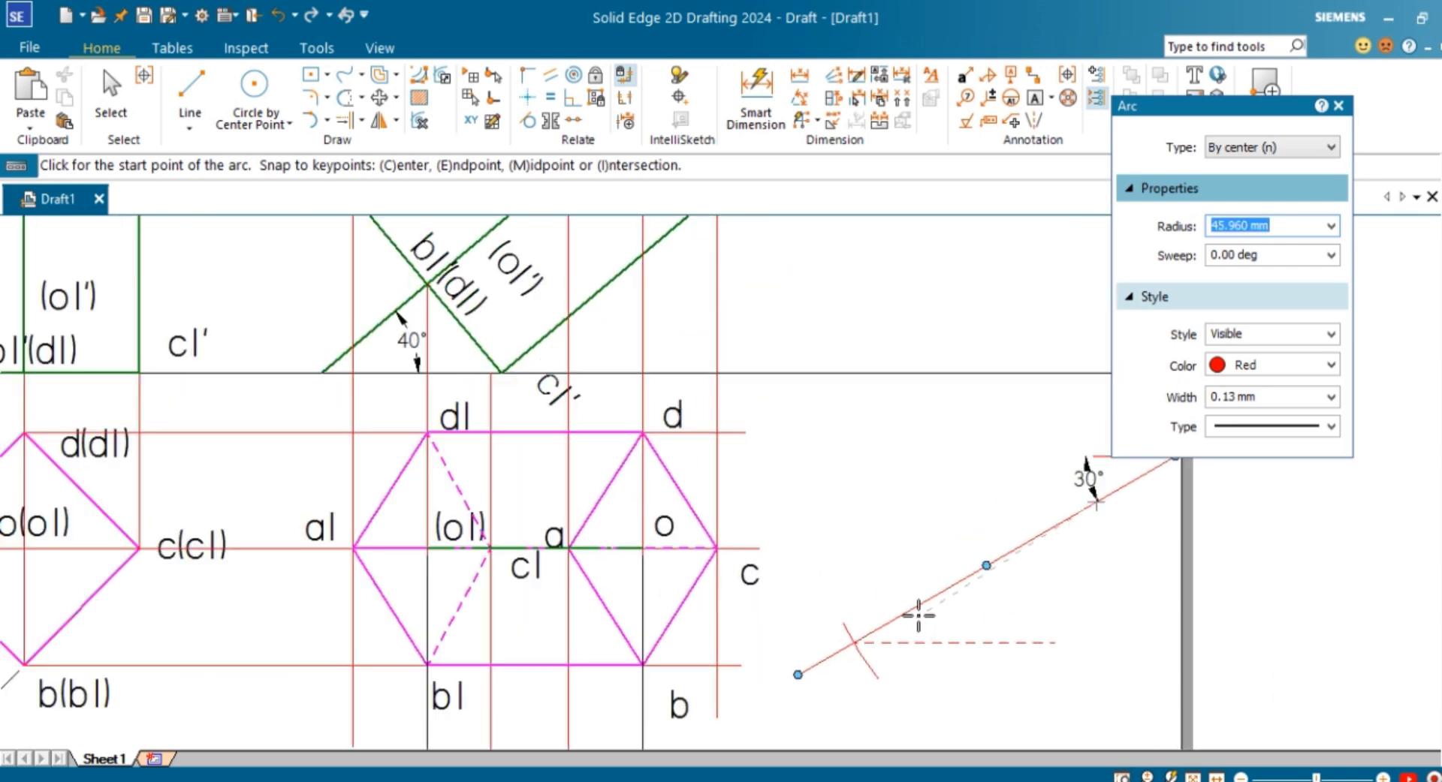
click(920, 626)
click(954, 664)
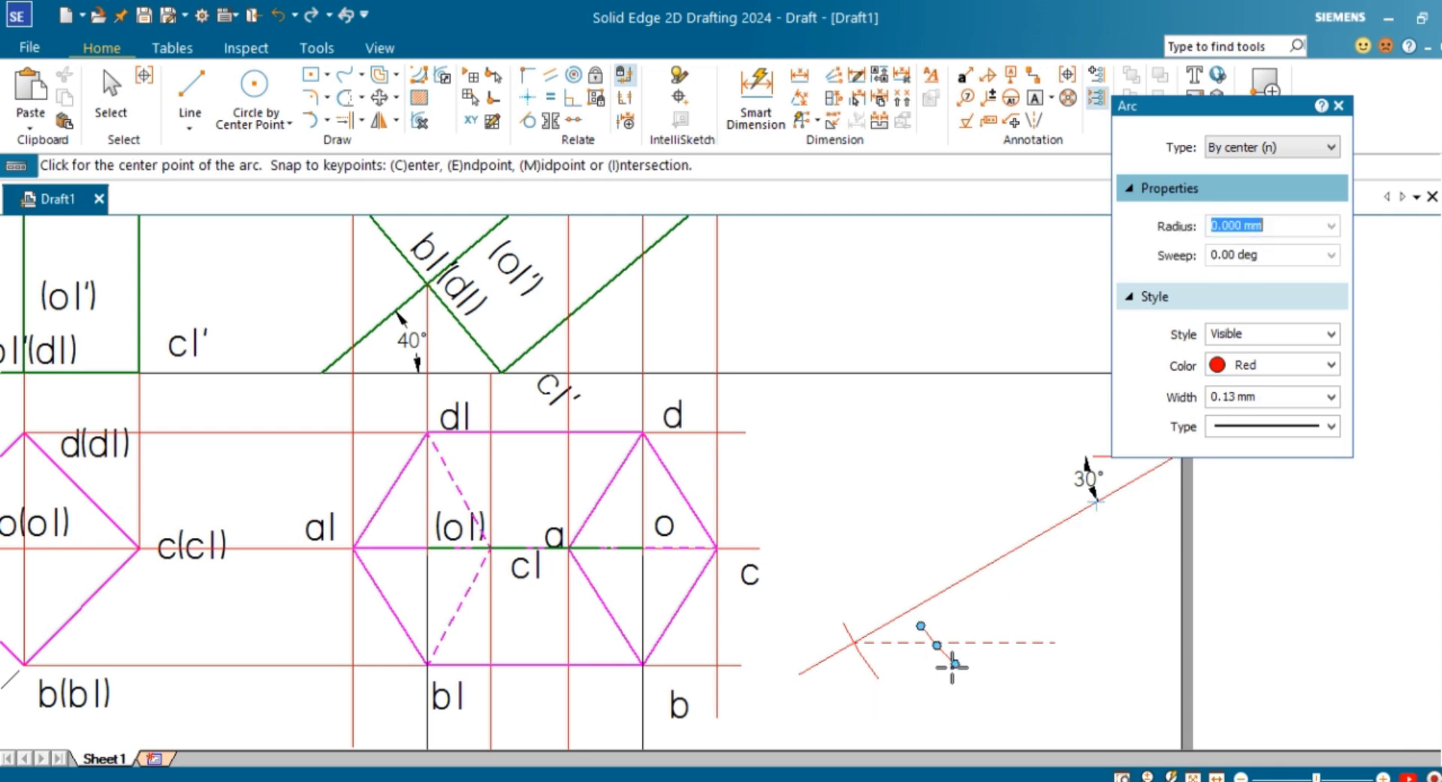
scroll(1116, 730, down, 1)
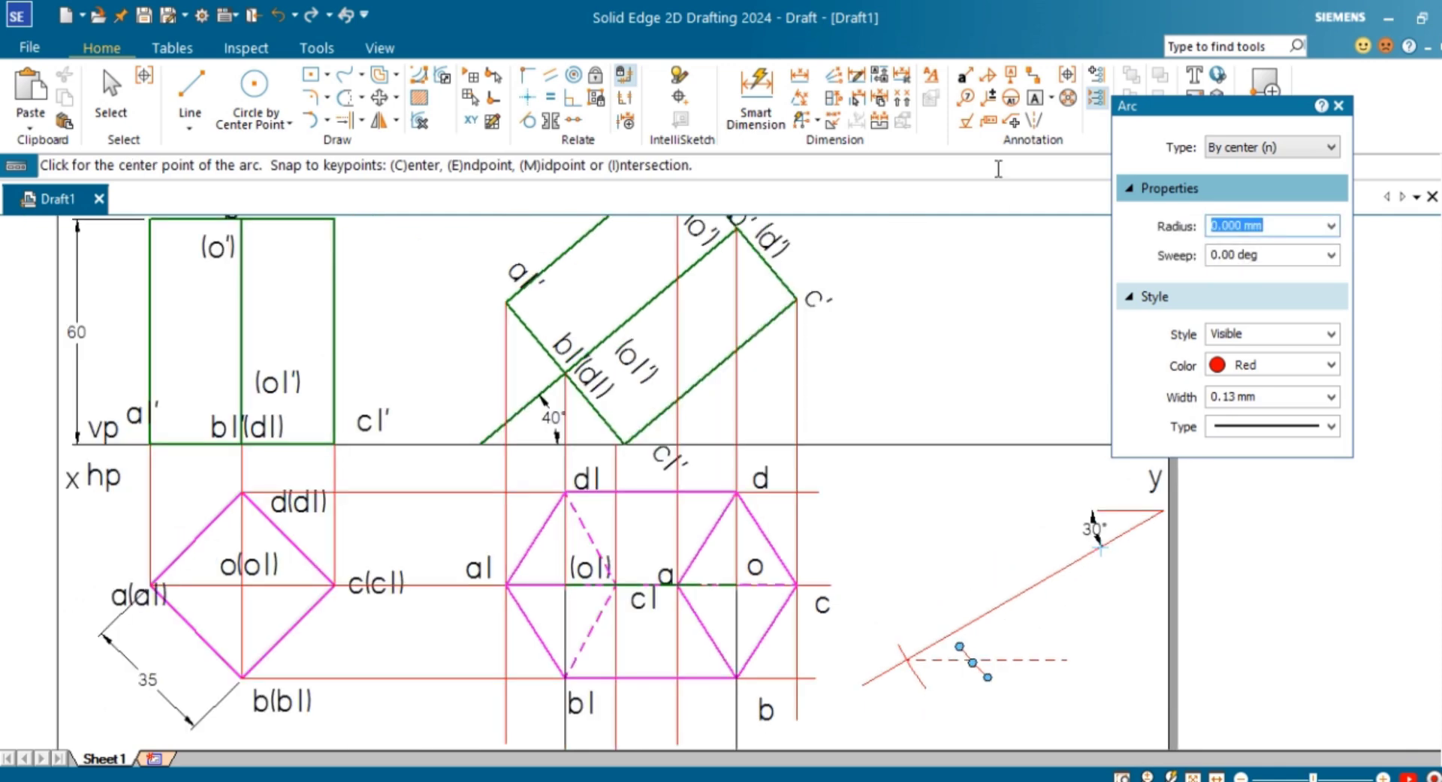
Draw a solid red line, 0.13 mm wide, from the shared arc centre to where the 45.96 mm arc crosses the dashed line.
click(1036, 99)
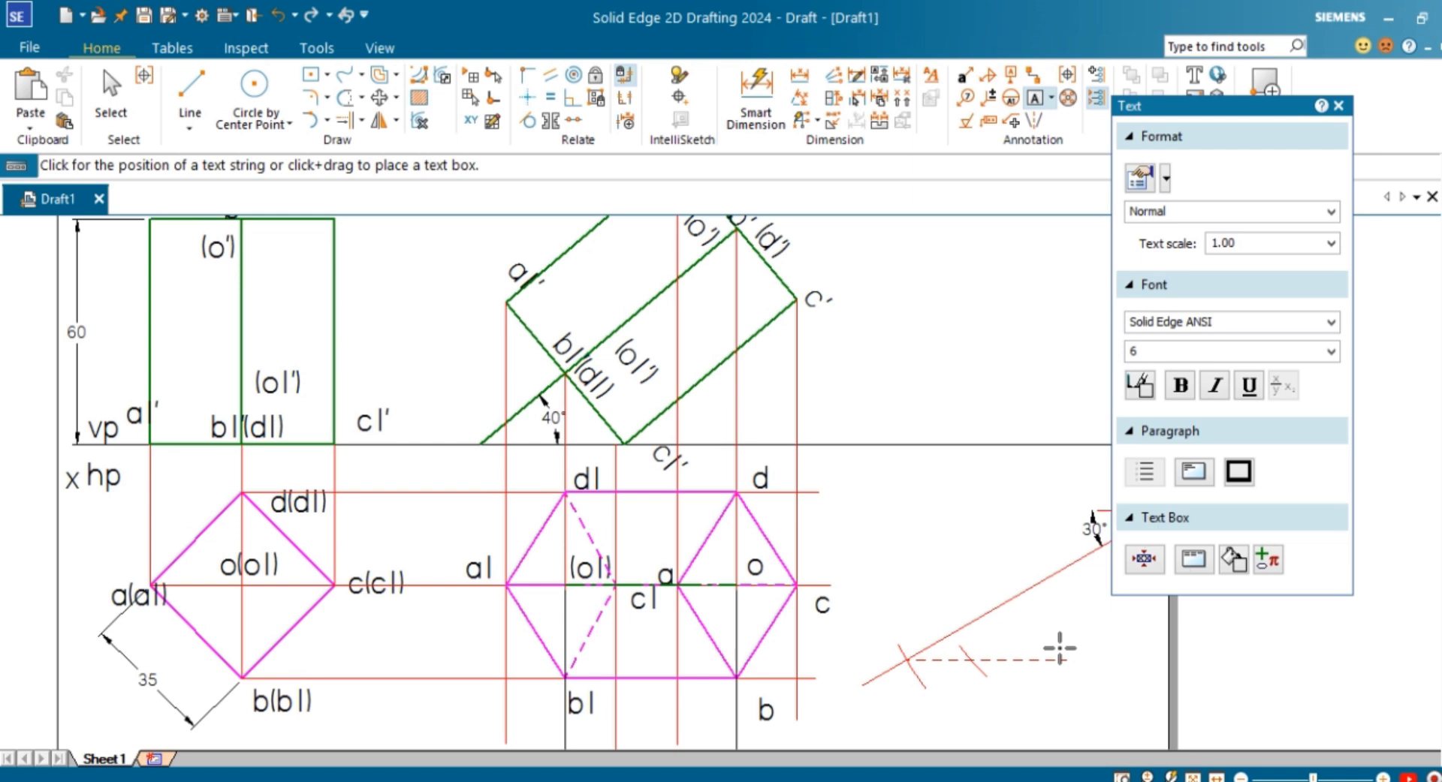
click(186, 88)
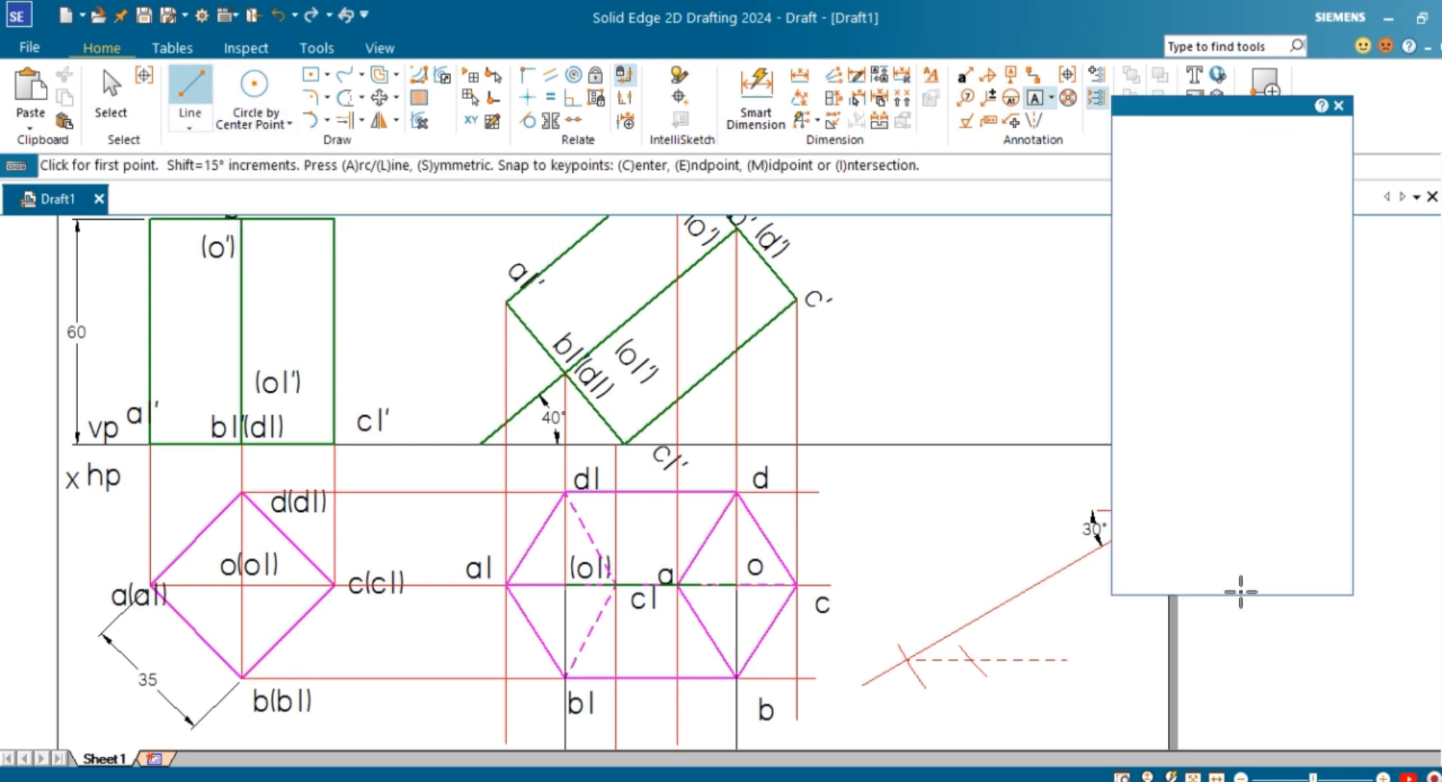
click(1263, 460)
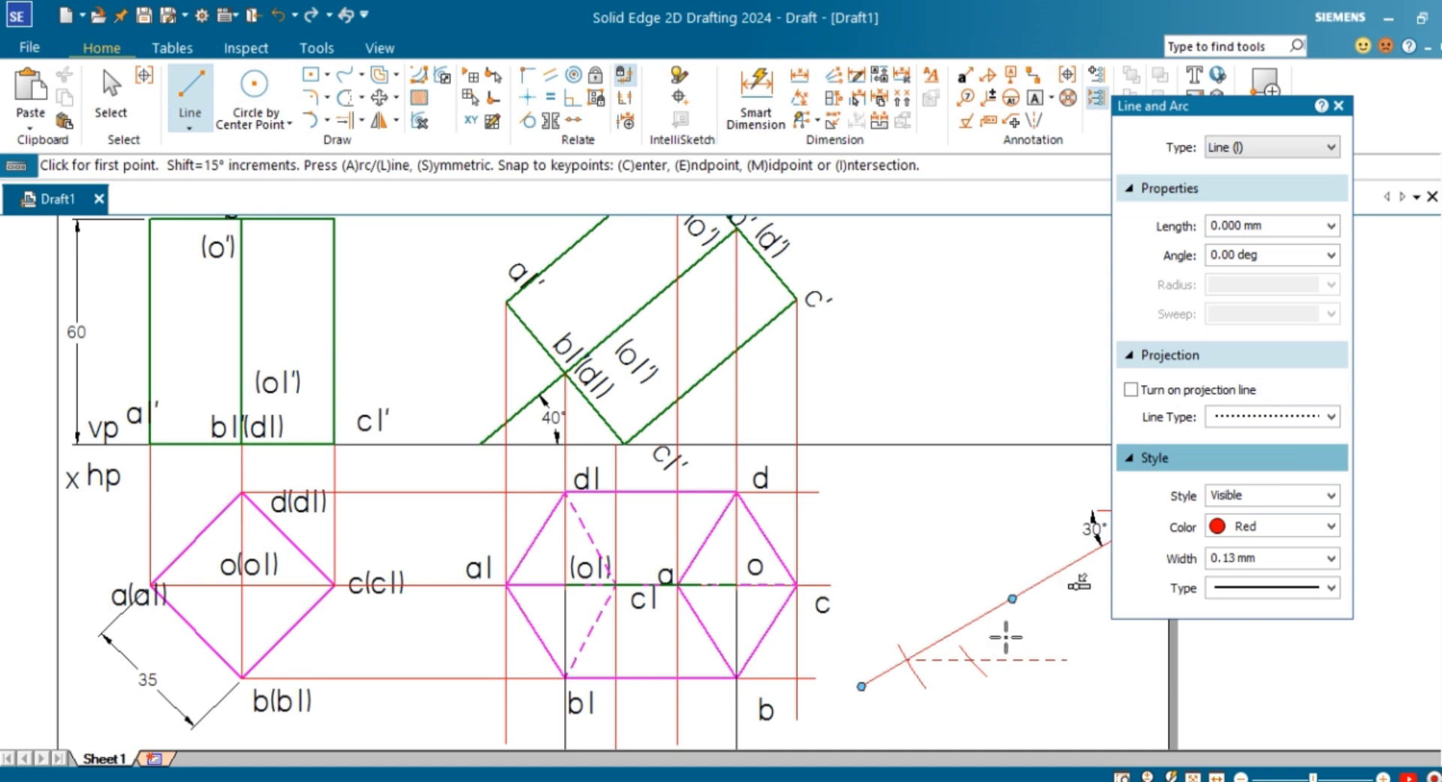
click(1100, 548)
scroll(967, 660, up, 4)
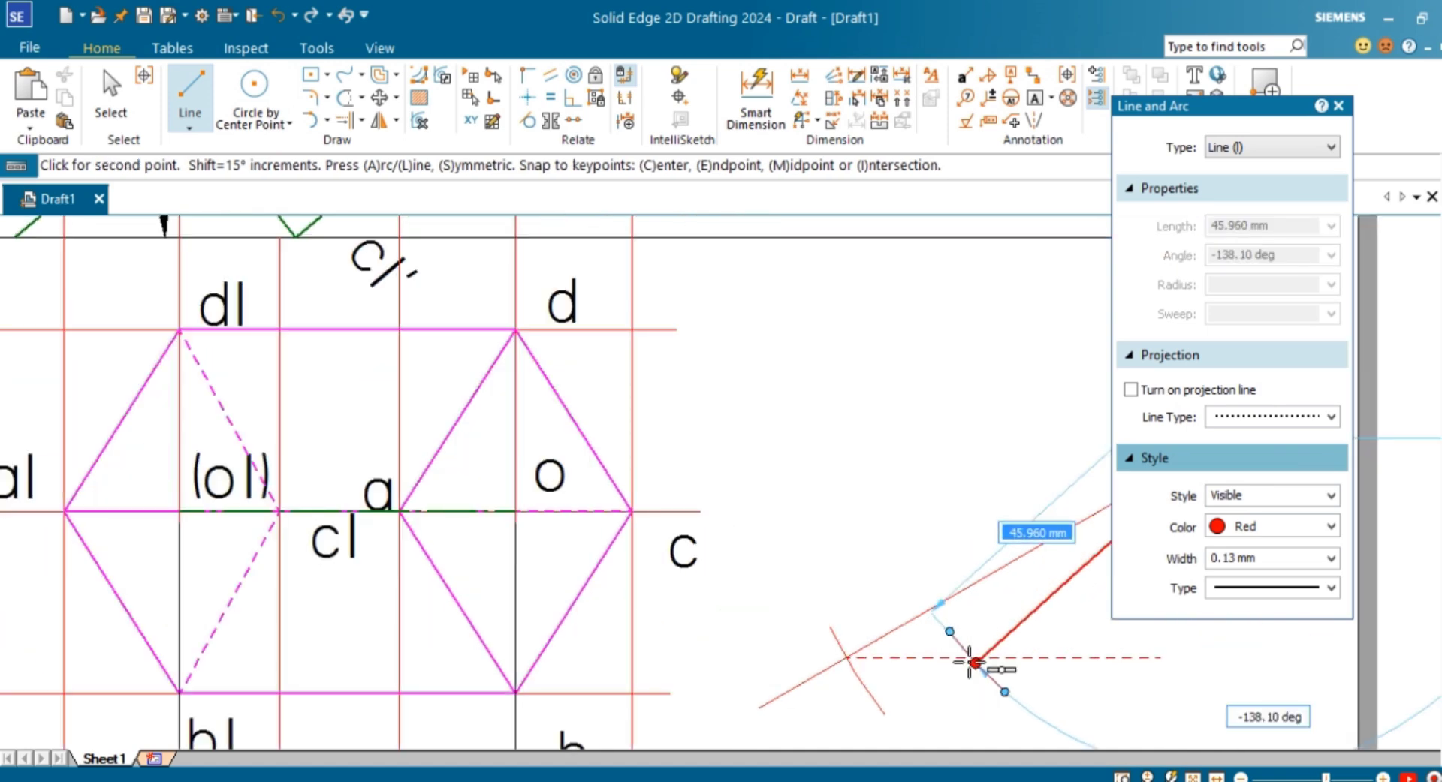
scroll(969, 663, up, 4)
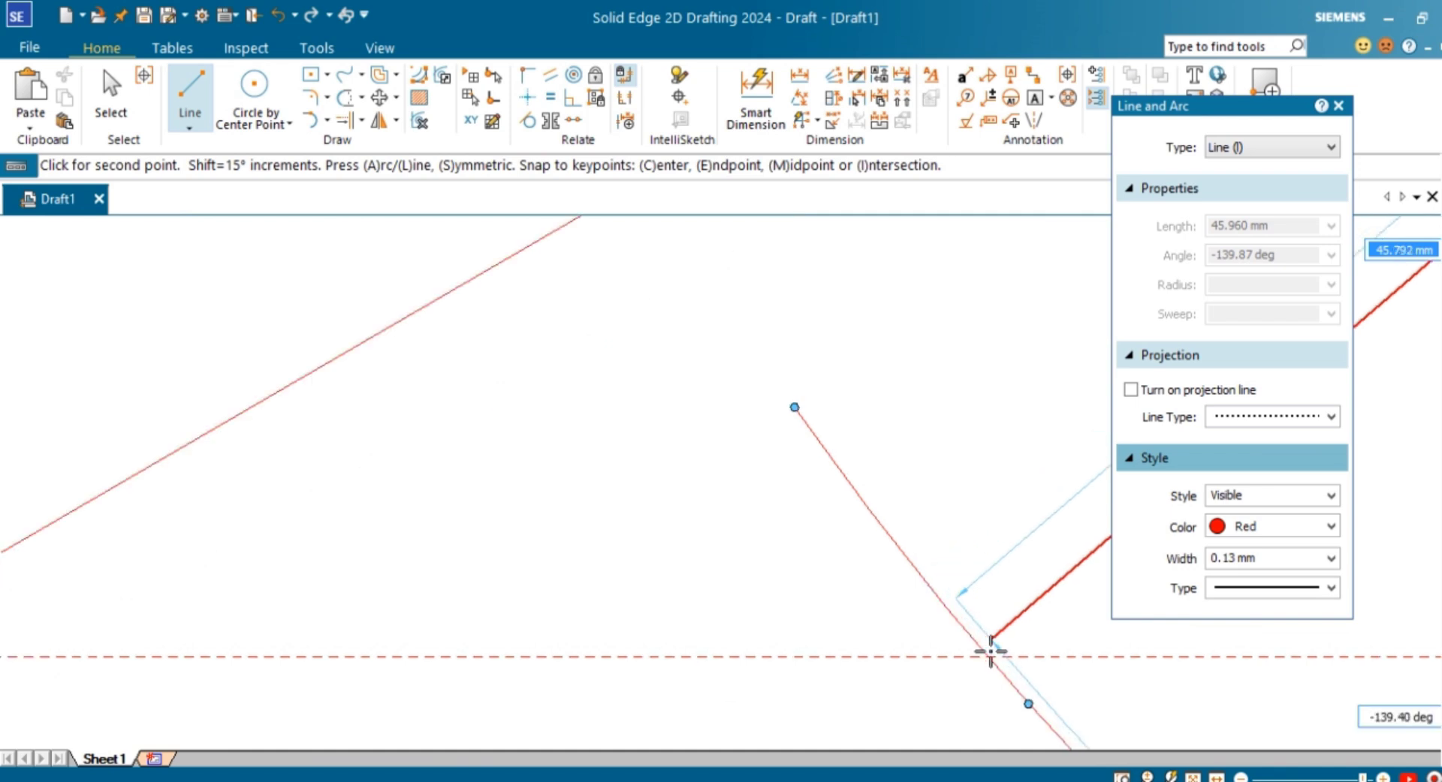
click(987, 657)
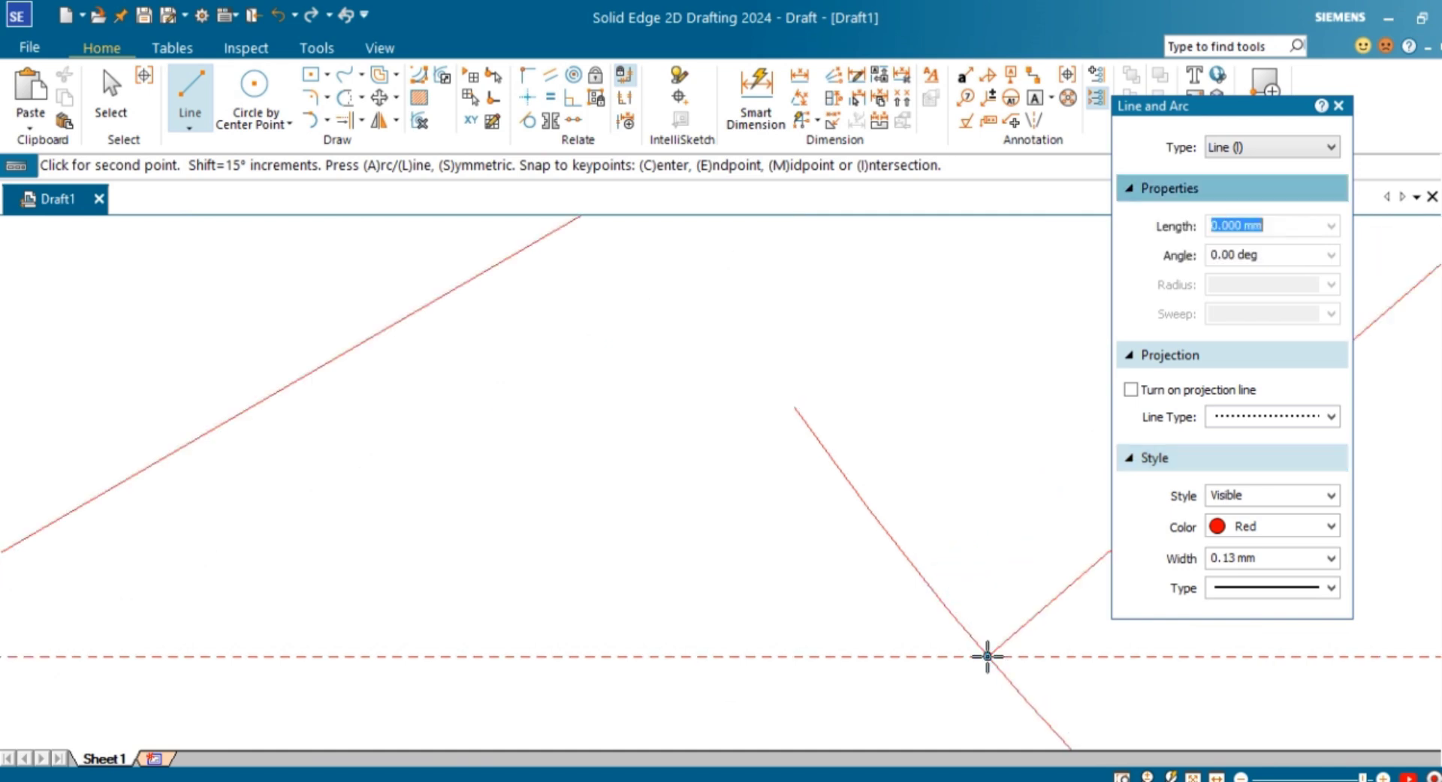
Extend the new inclined line upward to the short horizontal reference line.
click(1193, 778)
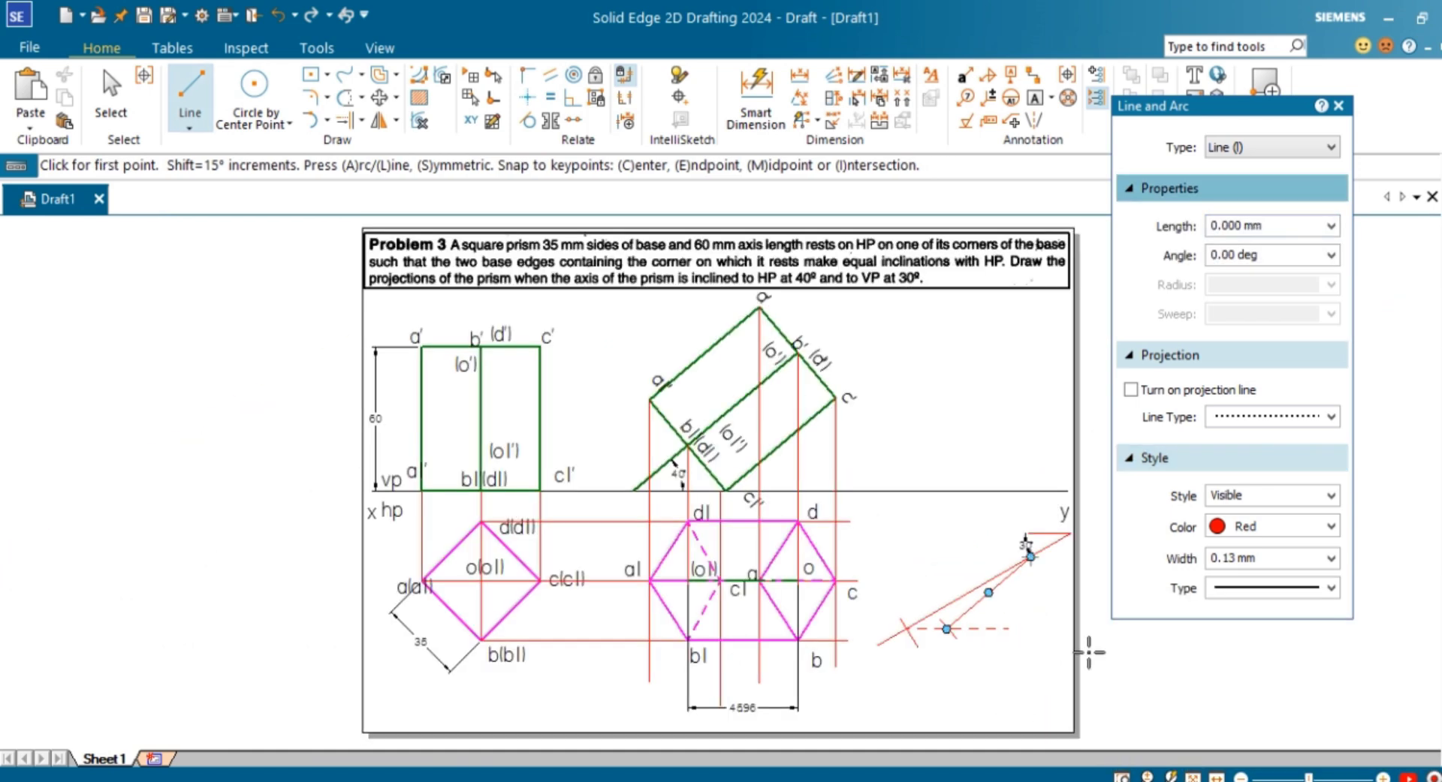
scroll(1049, 619, up, 2)
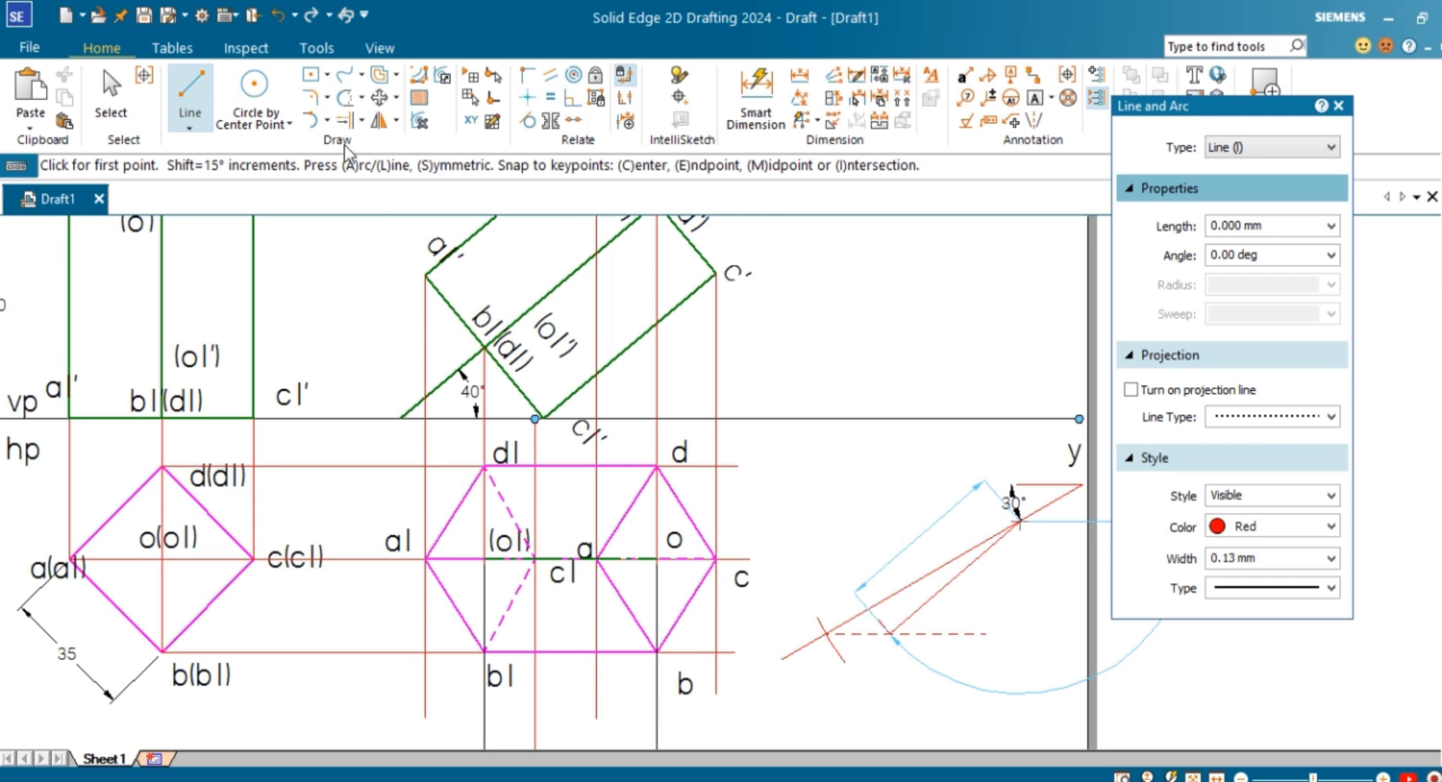
click(344, 120)
click(974, 565)
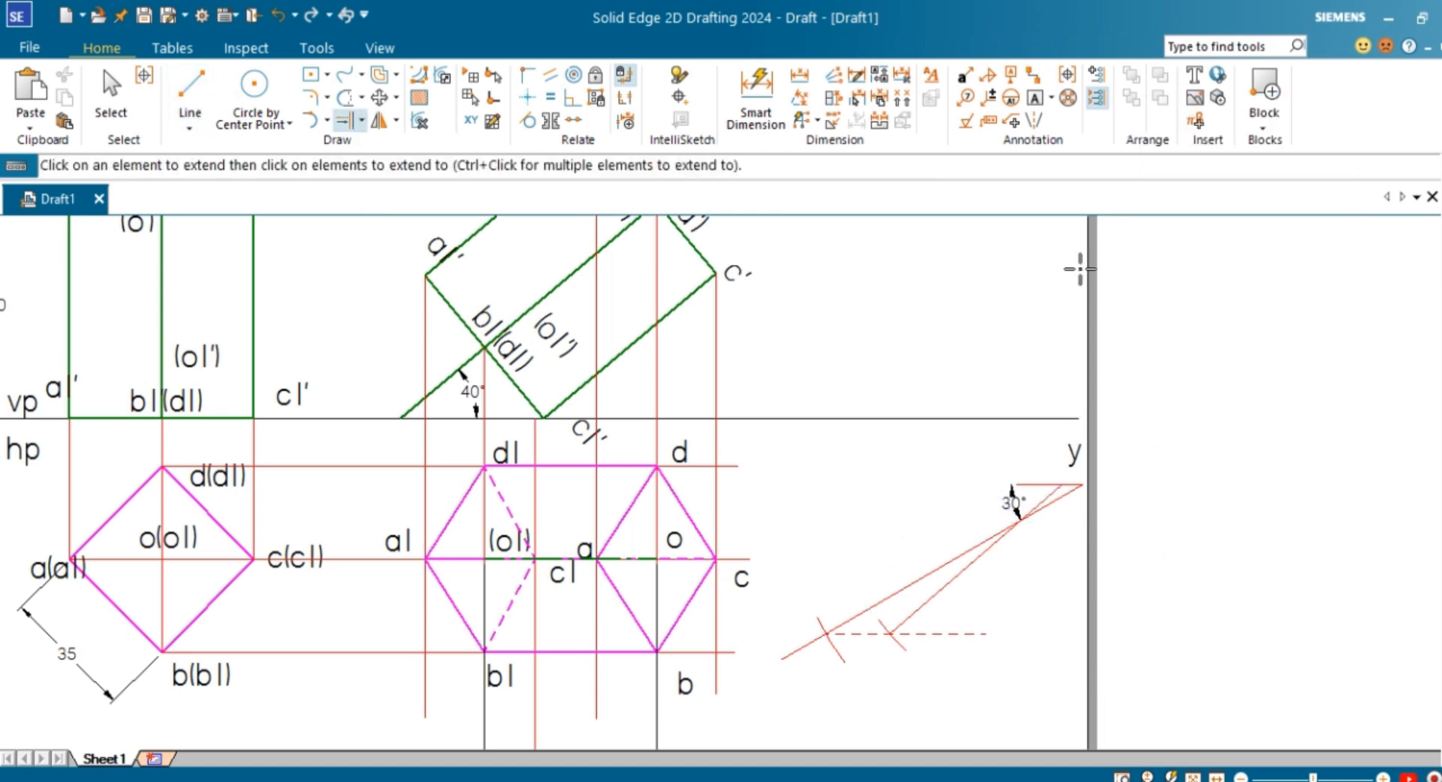
Dimension the angle between the extended inclined line and the short horizontal reference line, beside the 30° dimension.
click(800, 97)
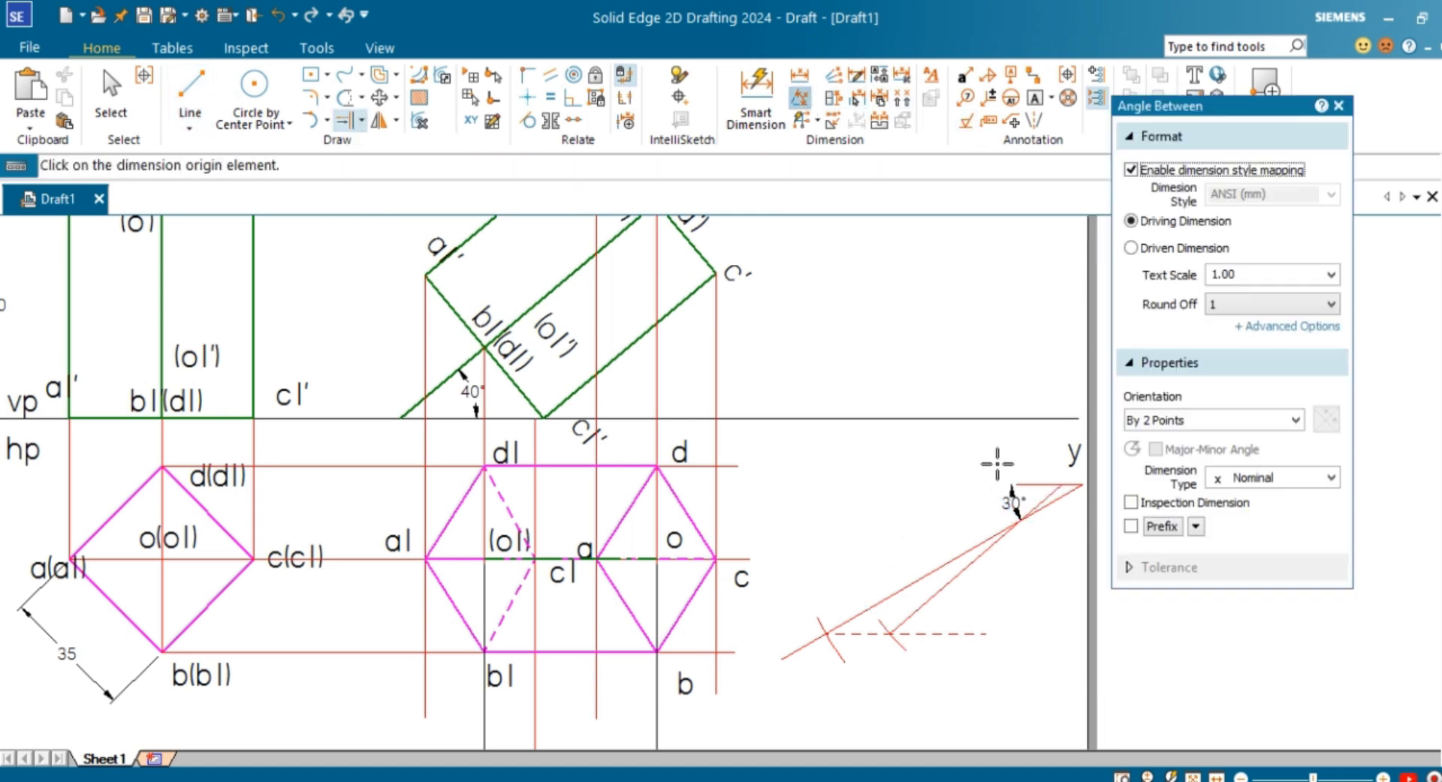
click(989, 549)
click(1010, 485)
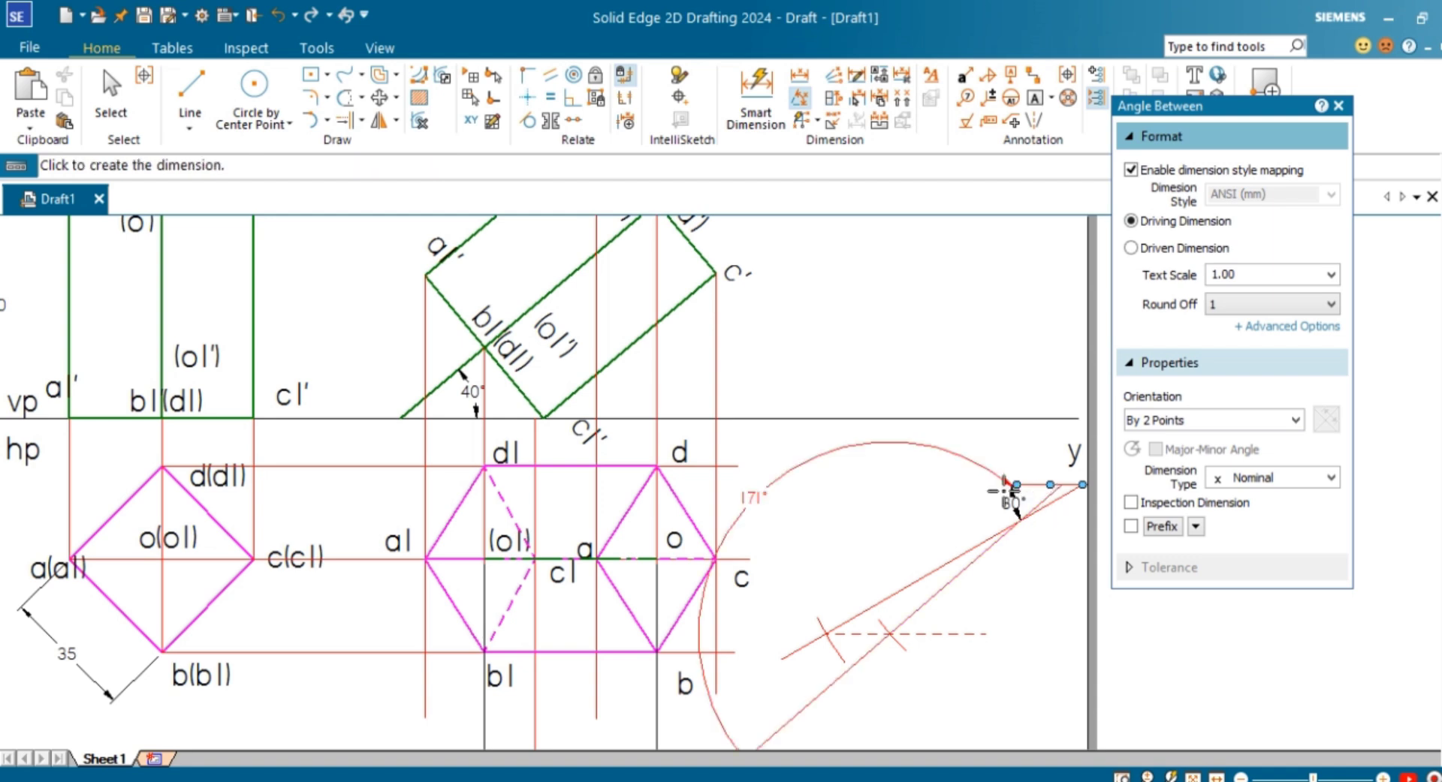
click(1007, 493)
click(1004, 530)
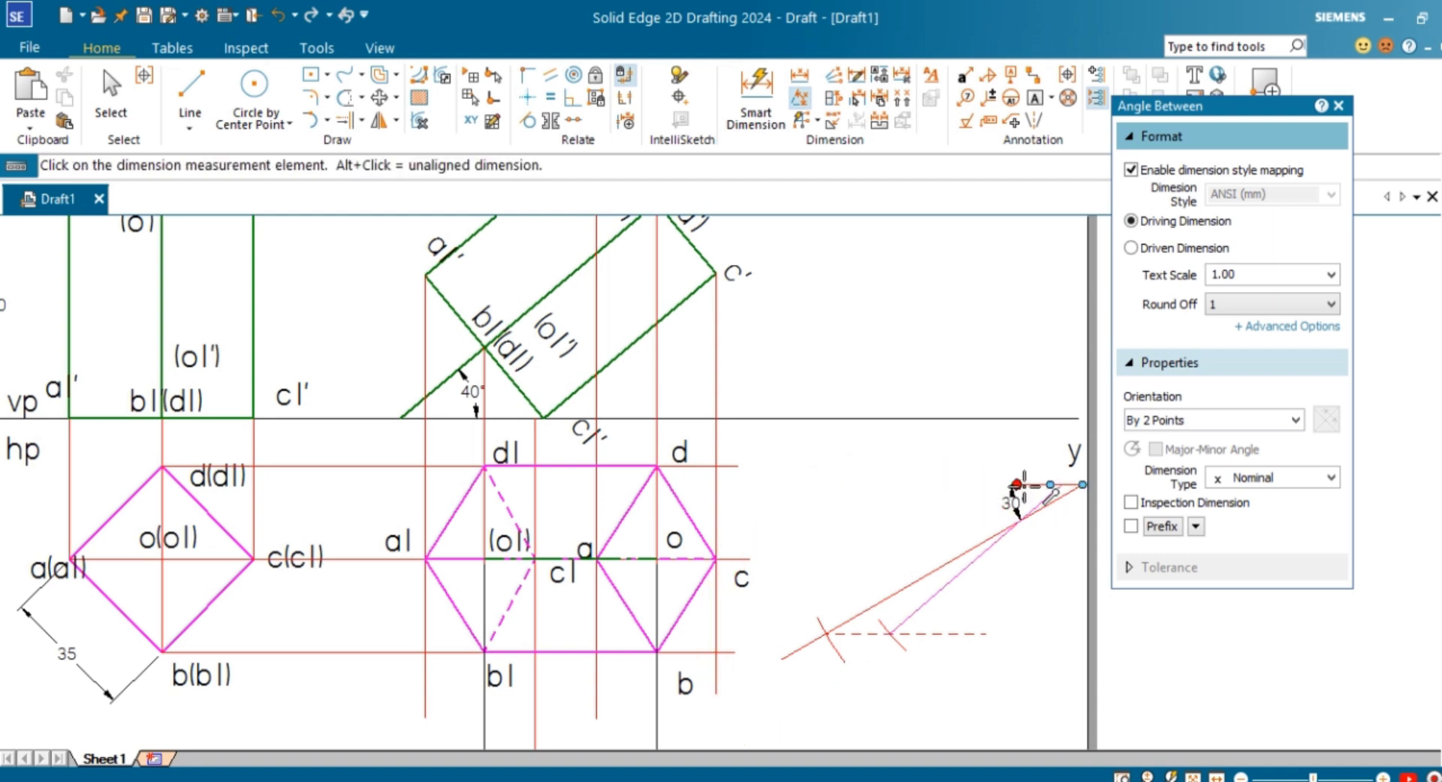
click(1023, 485)
click(1012, 499)
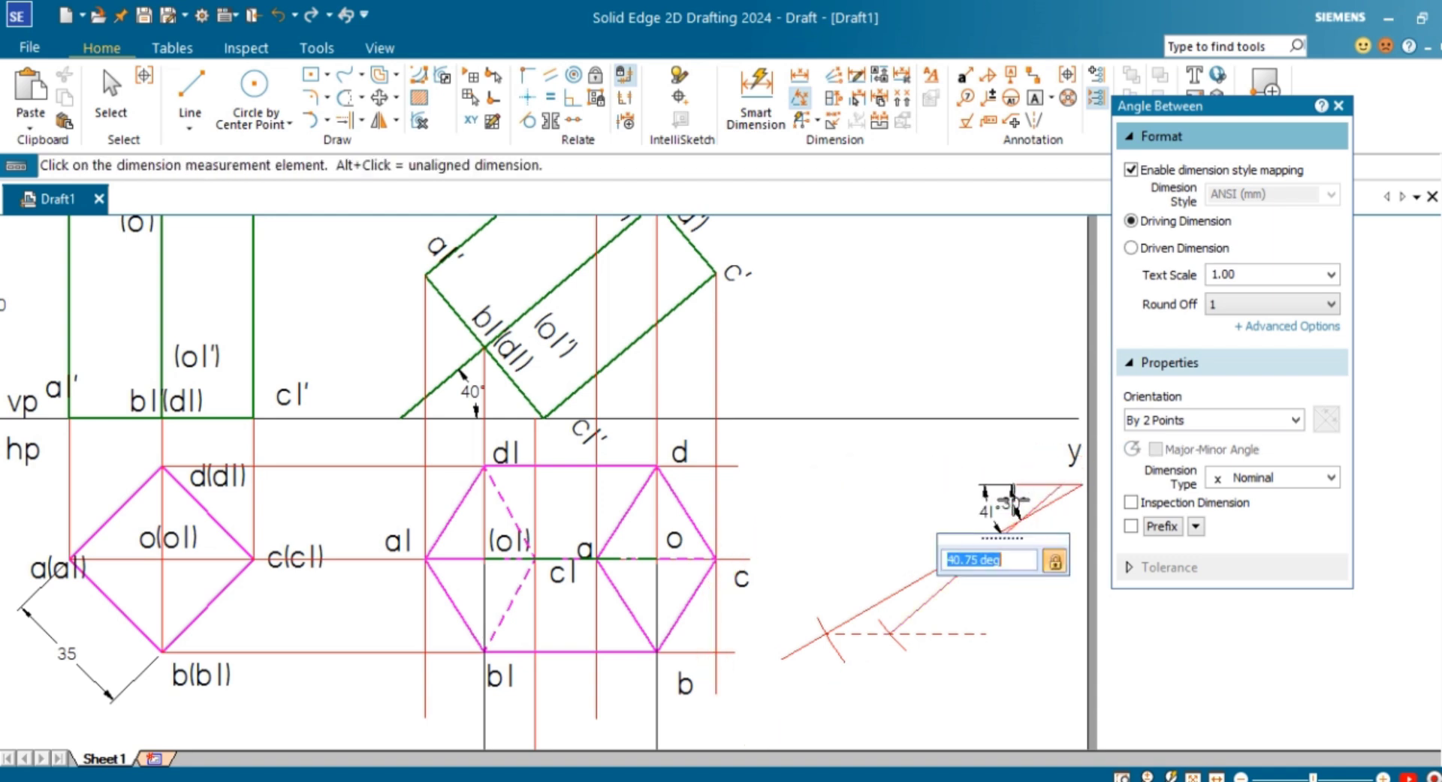
scroll(1028, 664, down, 1)
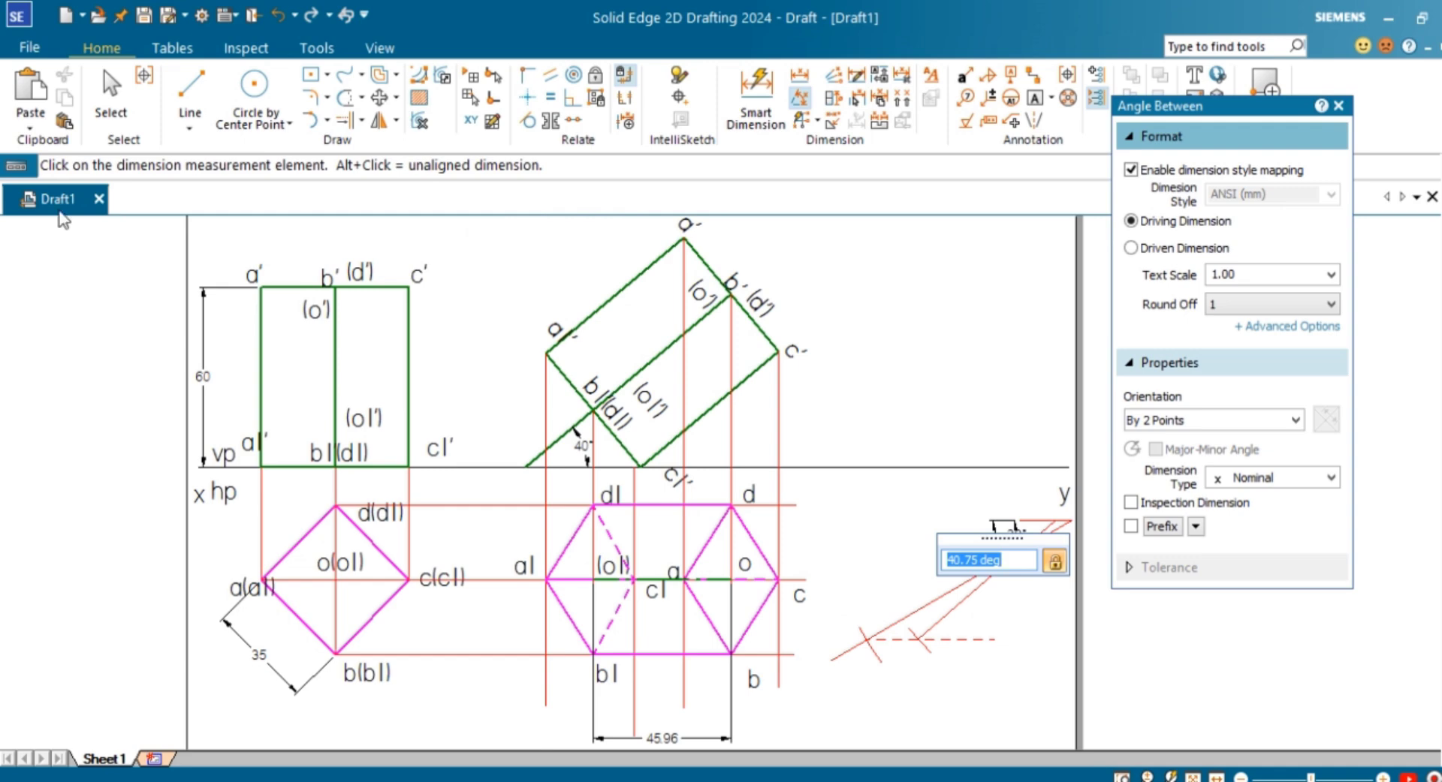
Copy the middle top view with its labels, moving it from point o to the shared centre of the two arcs.
click(110, 98)
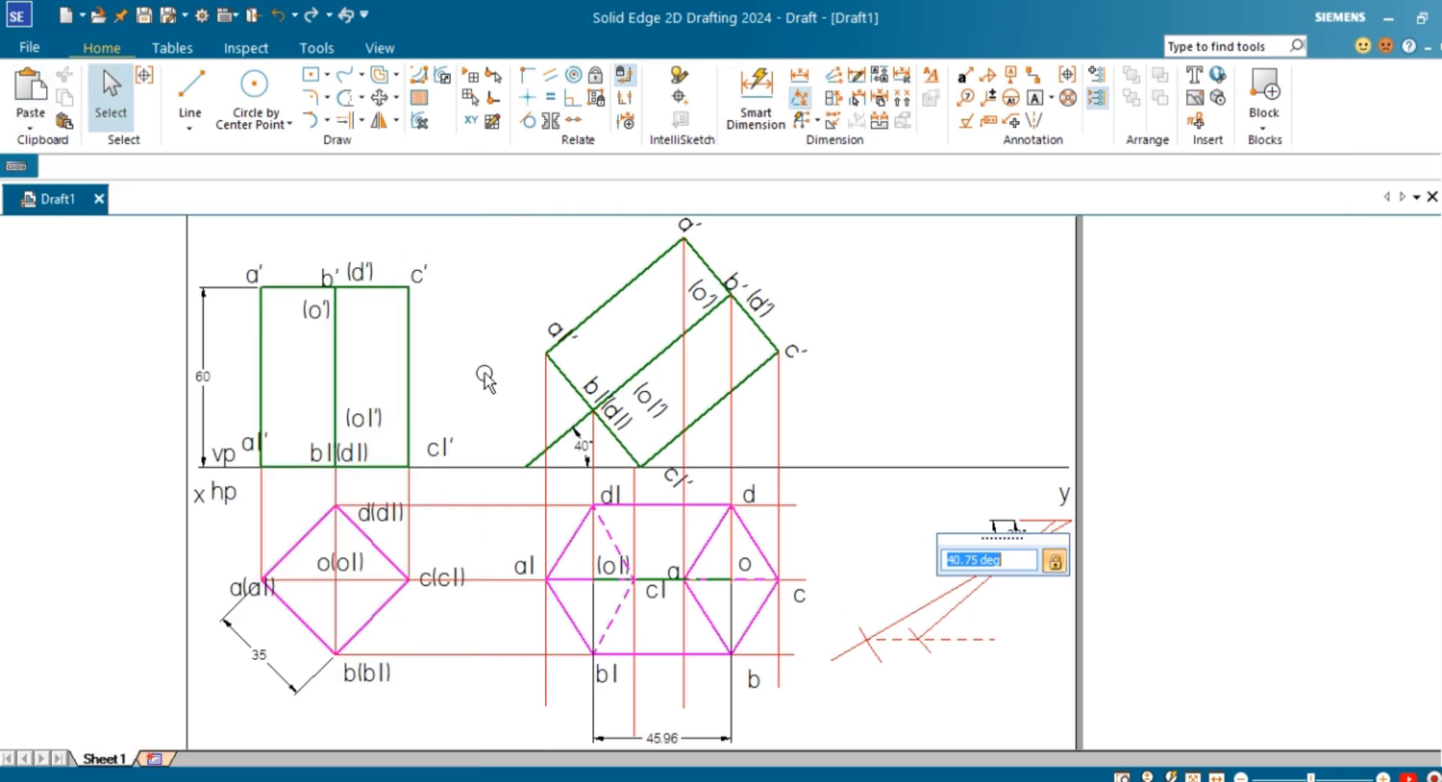
click(498, 483)
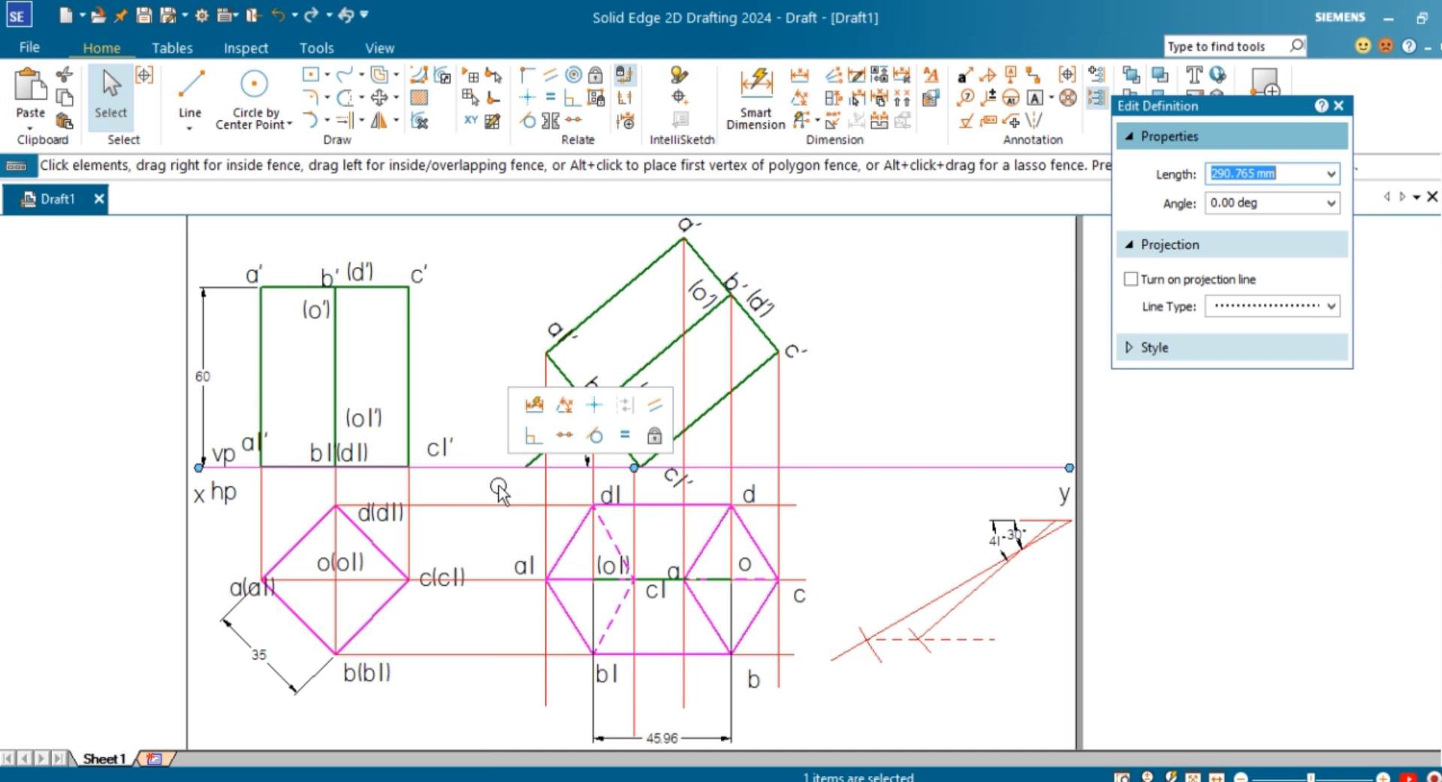
key(Escape)
drag(494, 478, 828, 704)
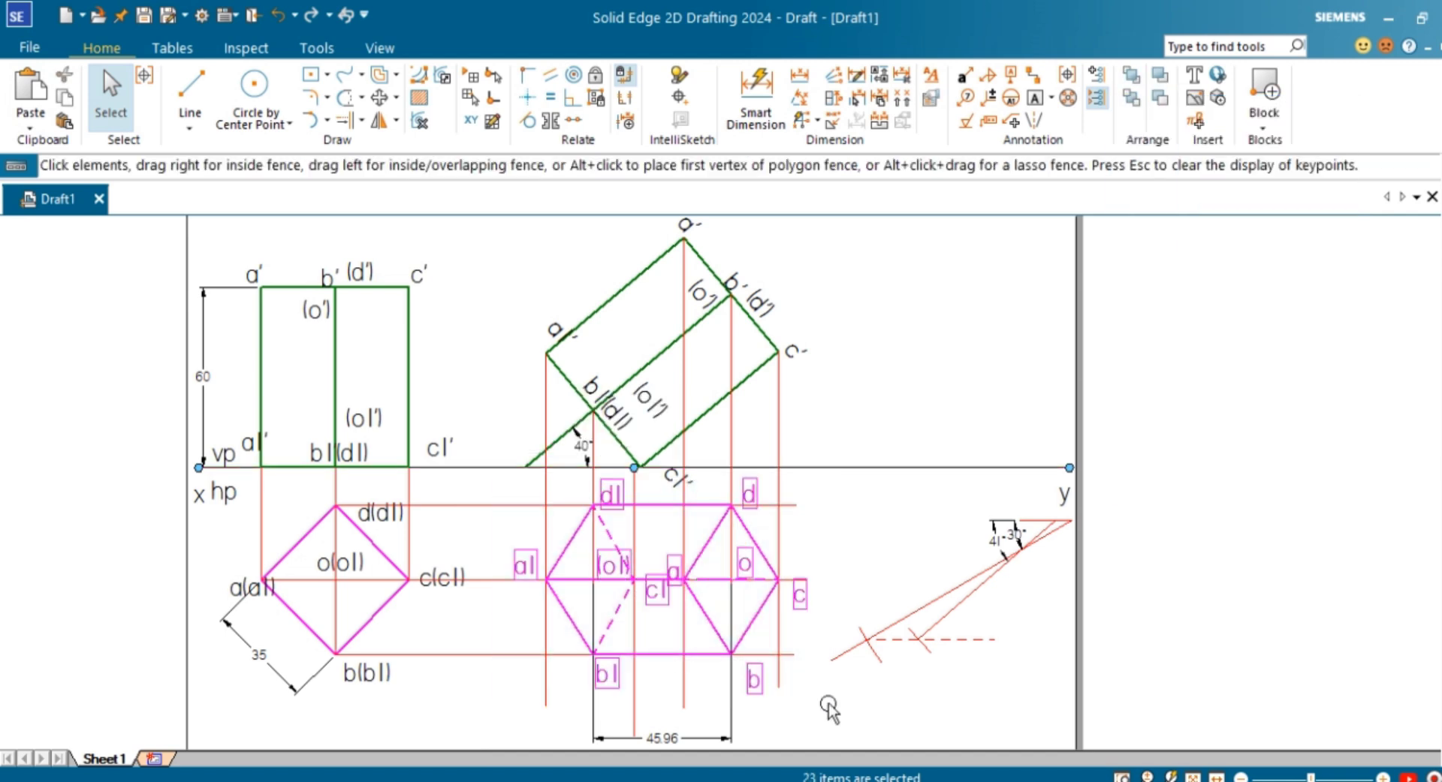
click(380, 98)
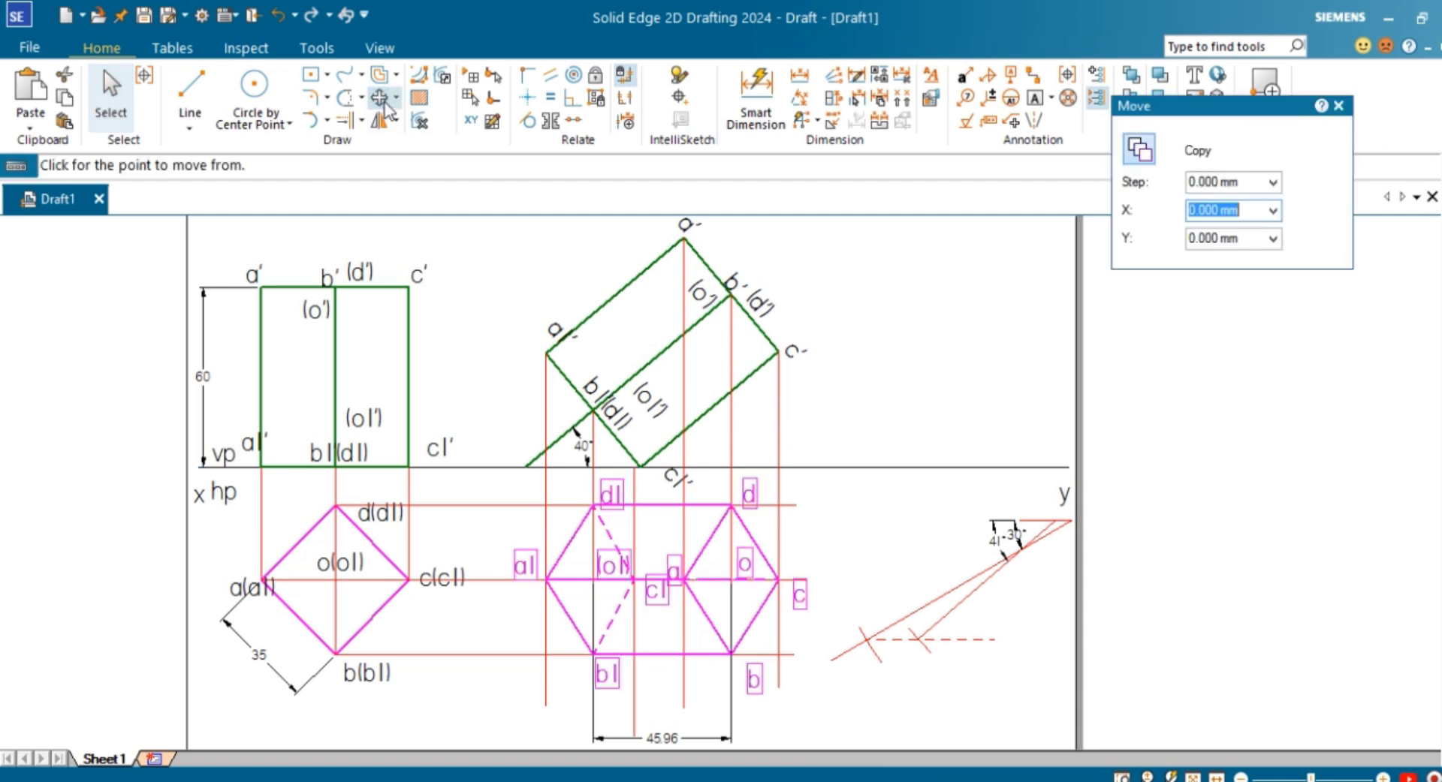
click(731, 580)
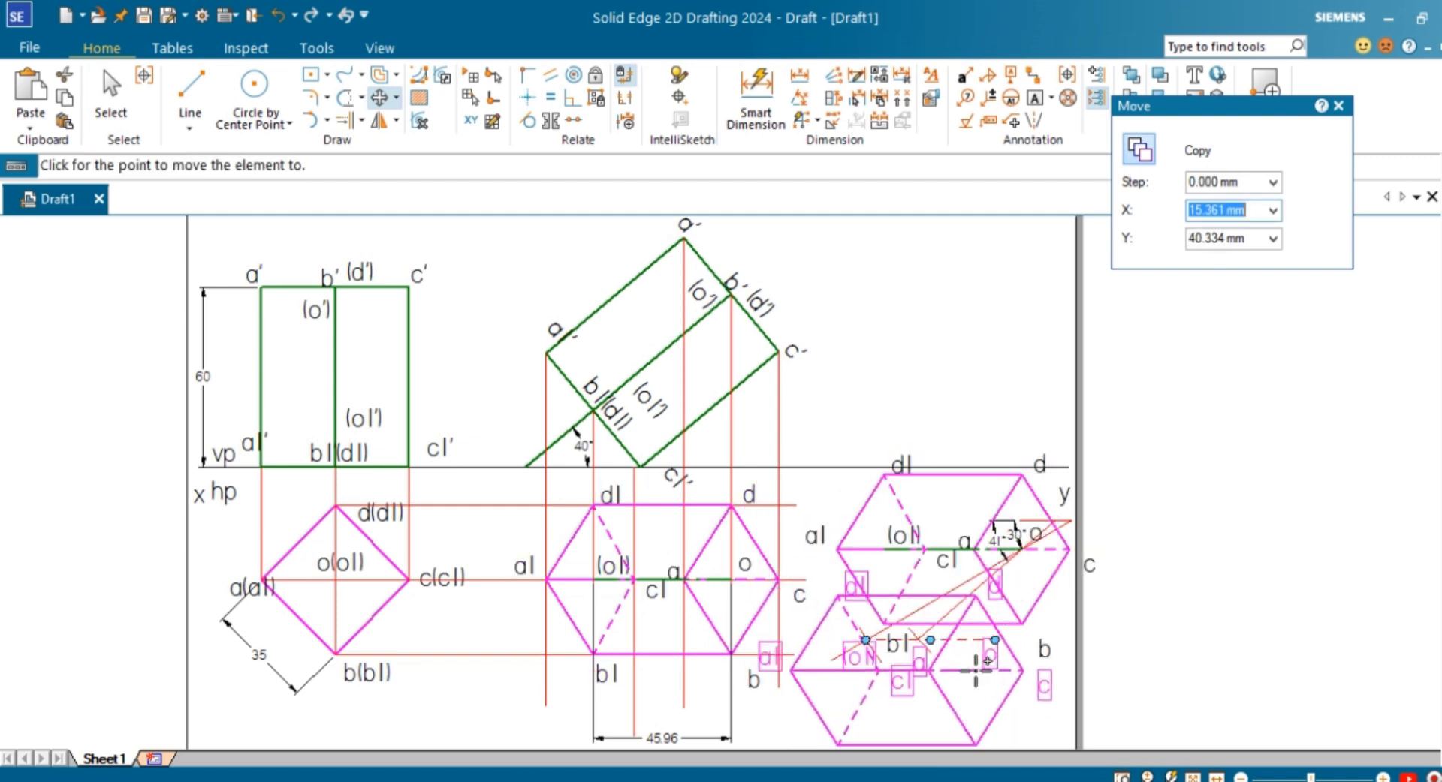
key(Escape)
Rotate the copied top view about point o so its axis end lands where the 45.96 mm arc crosses the dashed line.
click(395, 98)
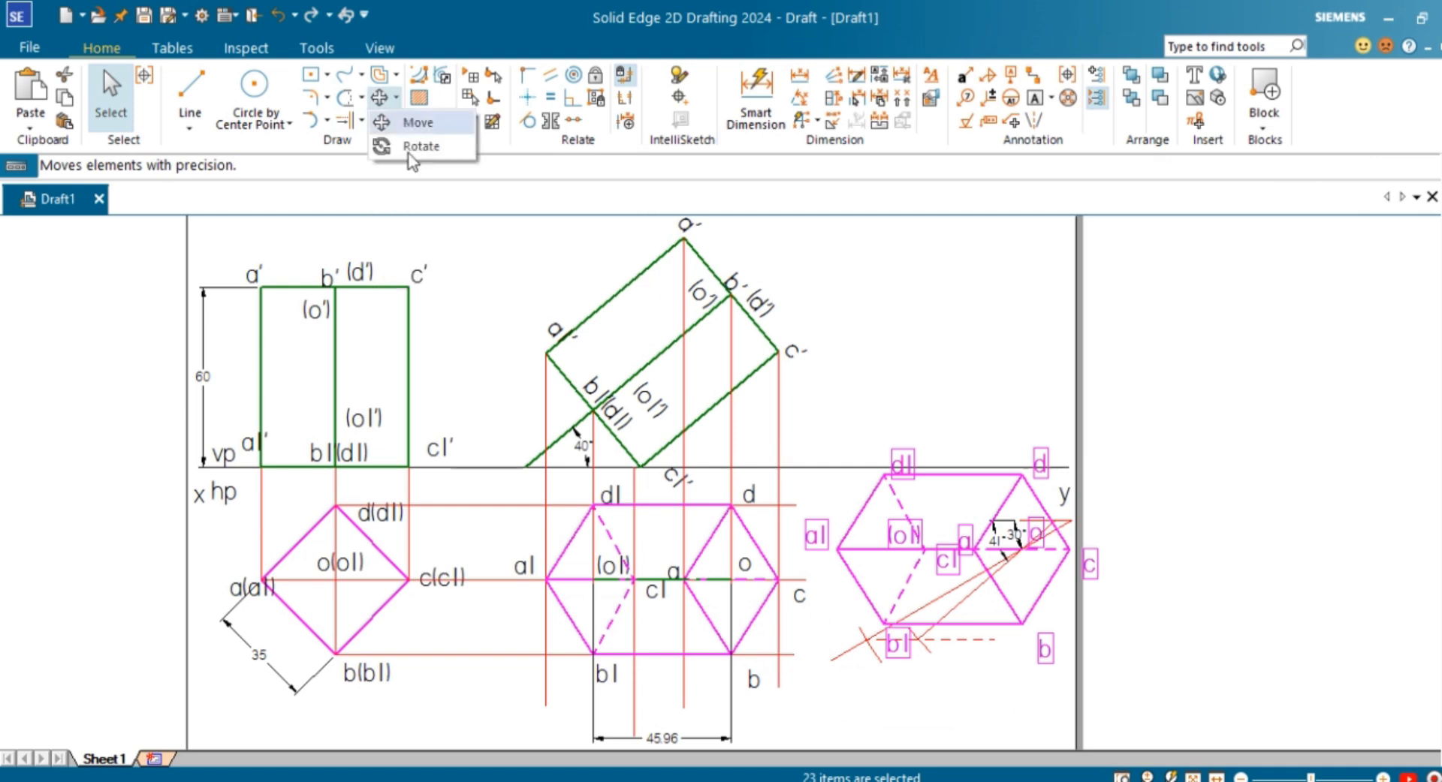
click(411, 148)
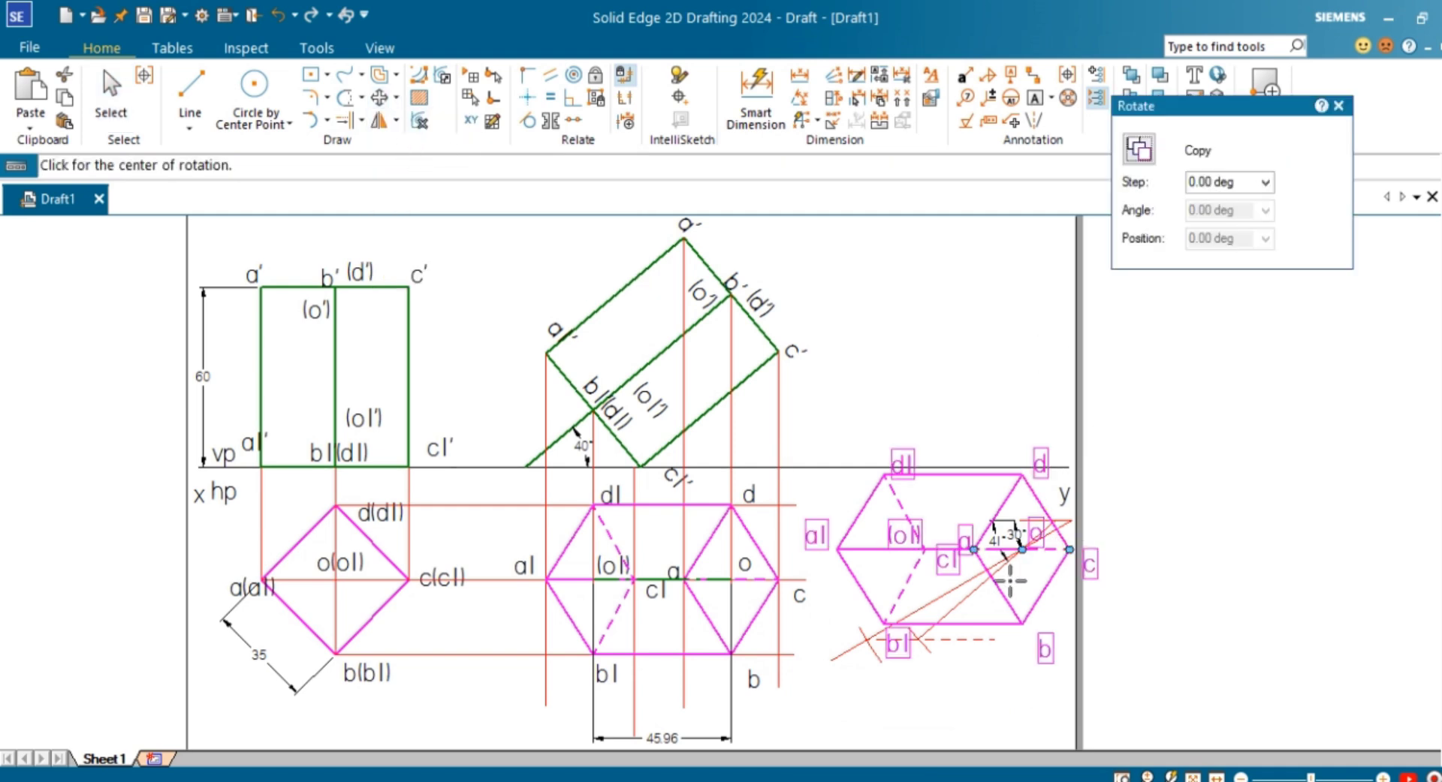
click(1021, 549)
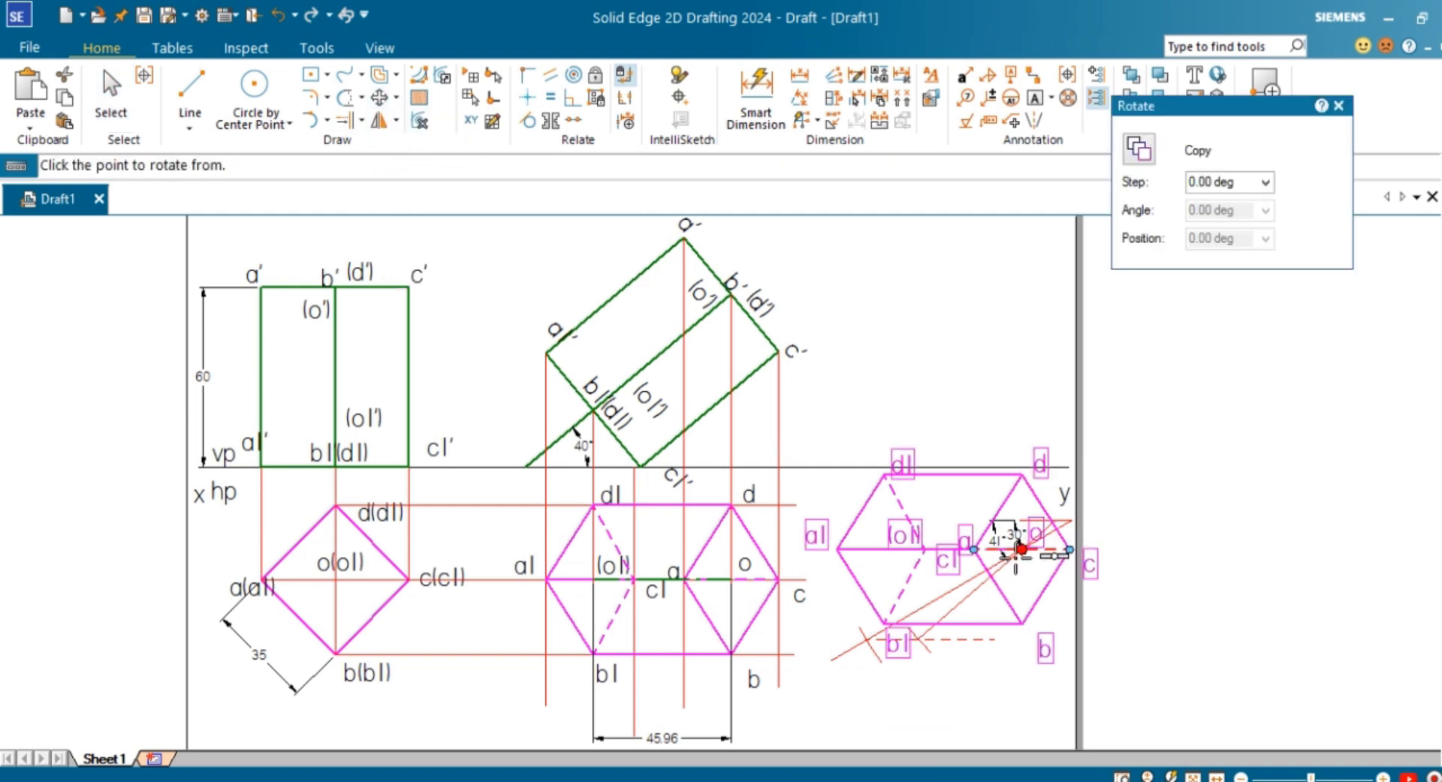
click(884, 549)
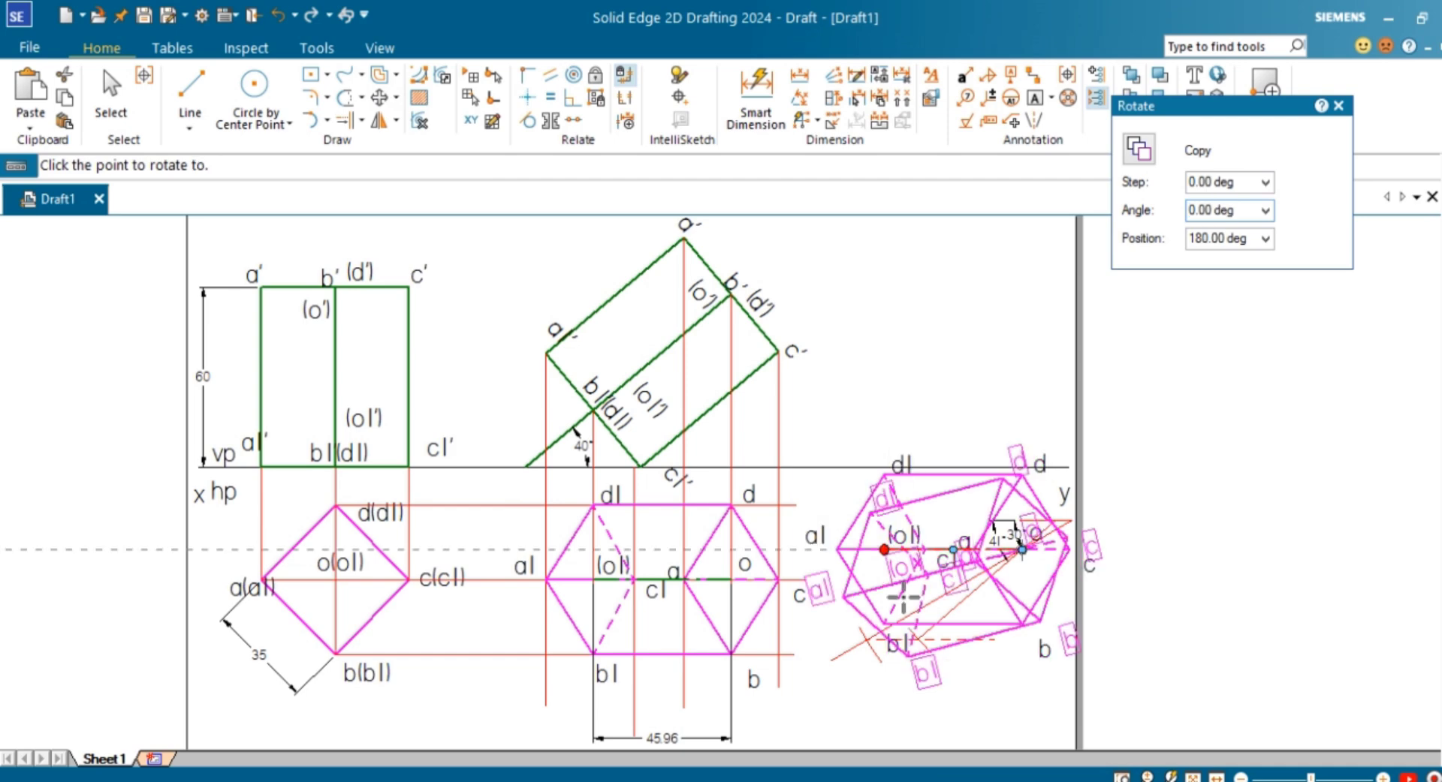
scroll(925, 639, up, 5)
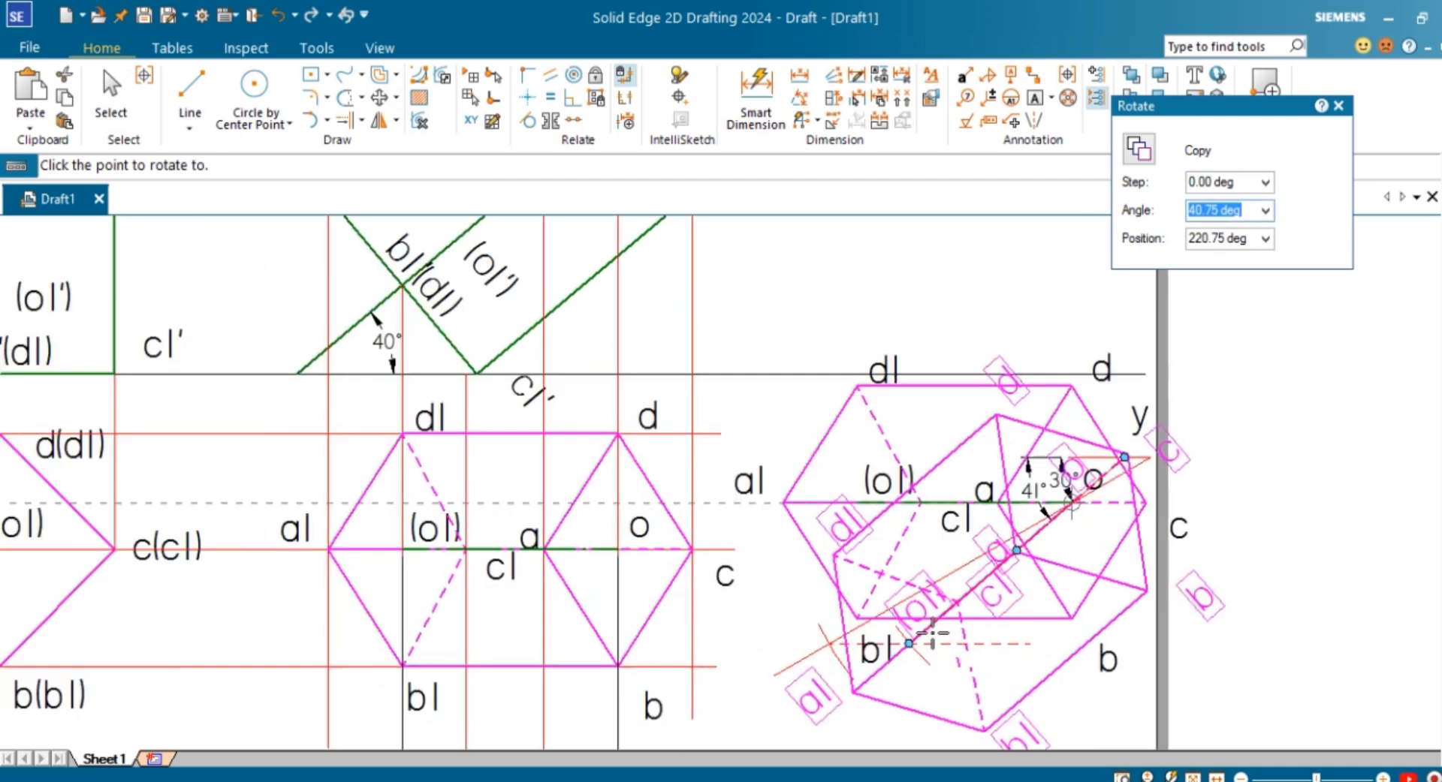
scroll(853, 660, up, 3)
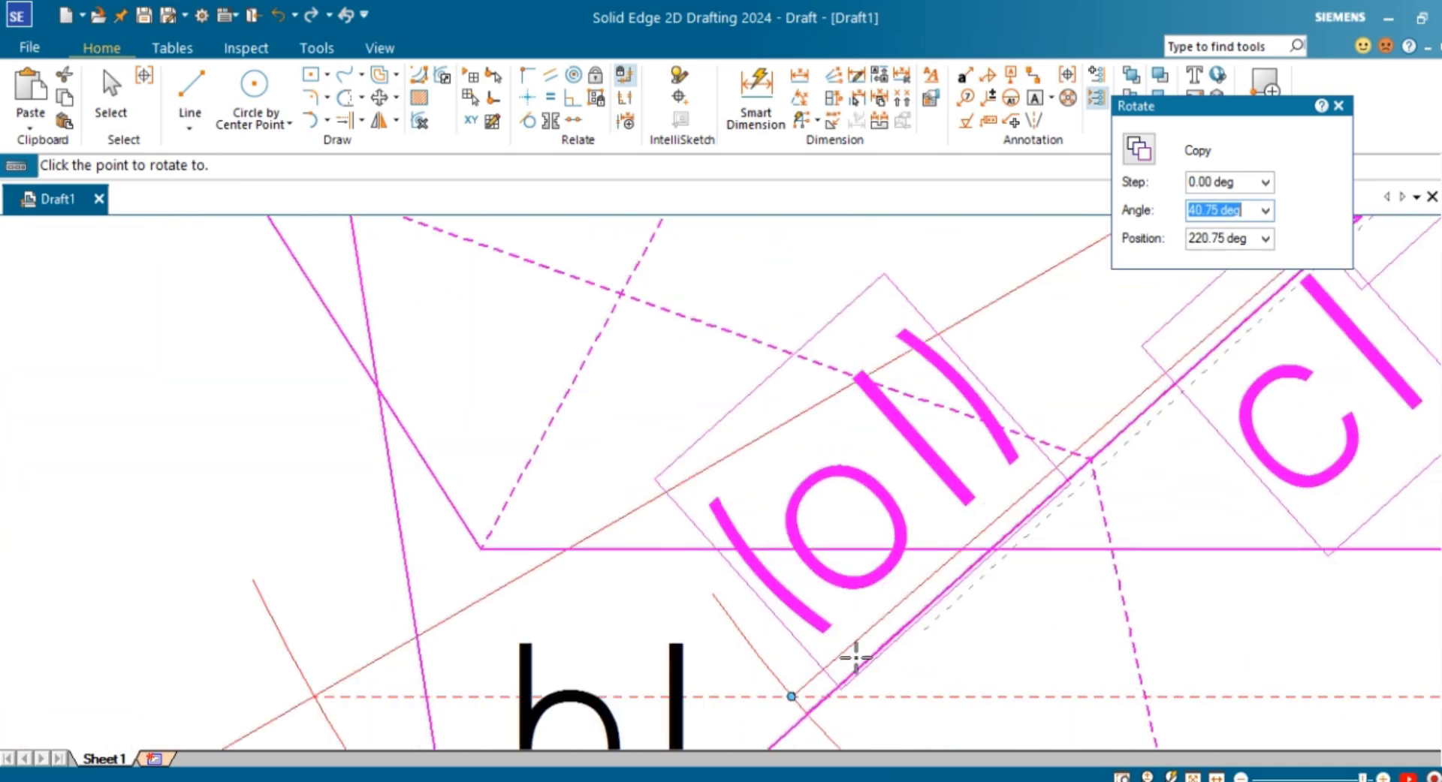
scroll(792, 697, up, 3)
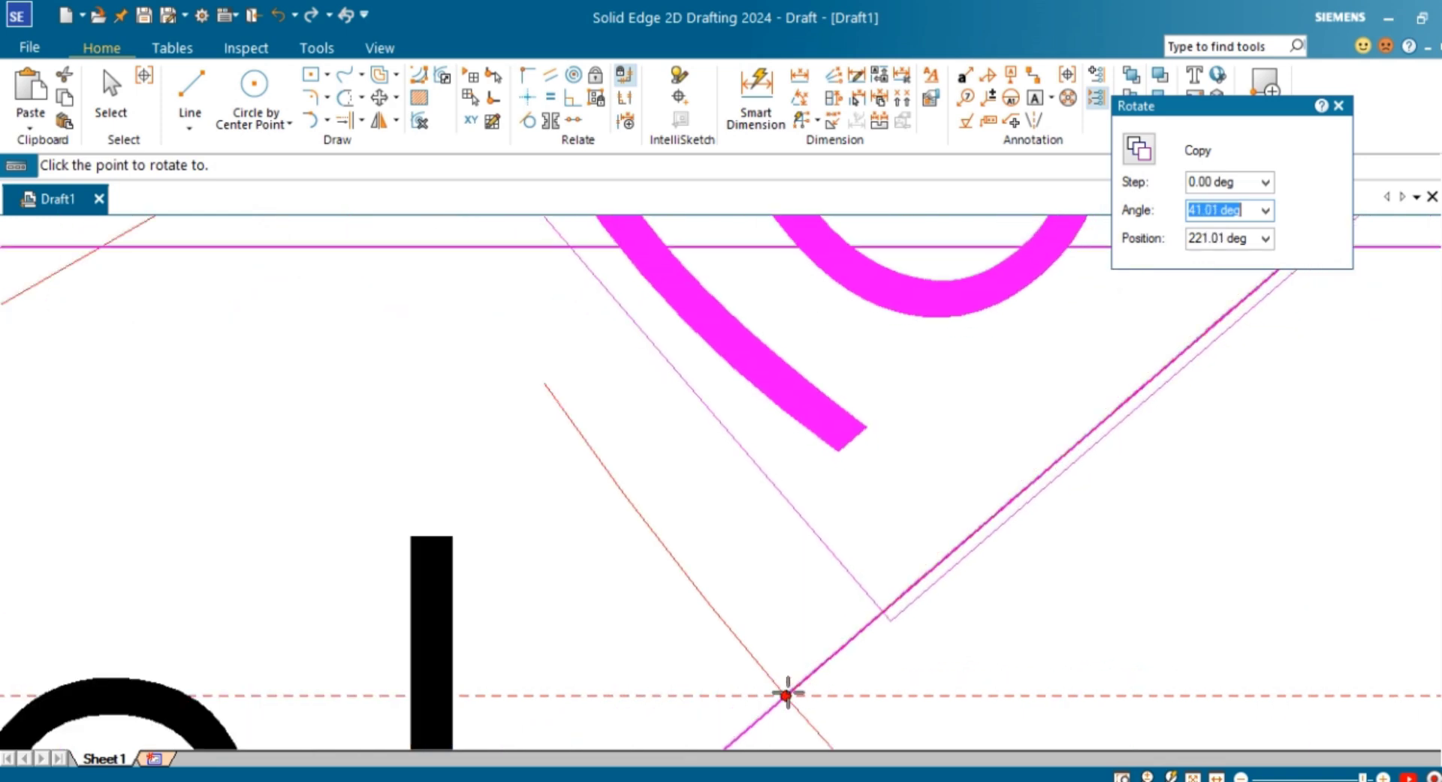
click(787, 694)
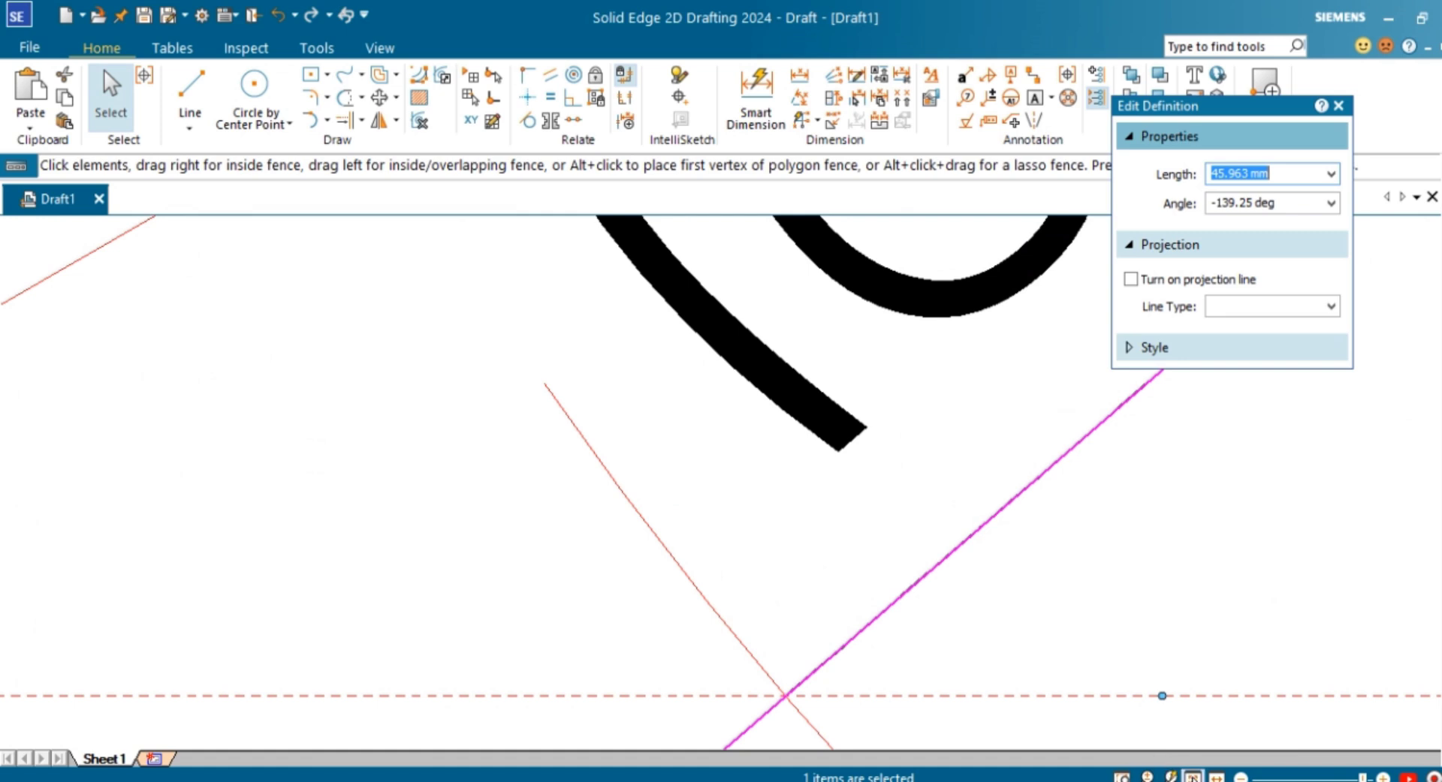
click(1193, 777)
click(1055, 695)
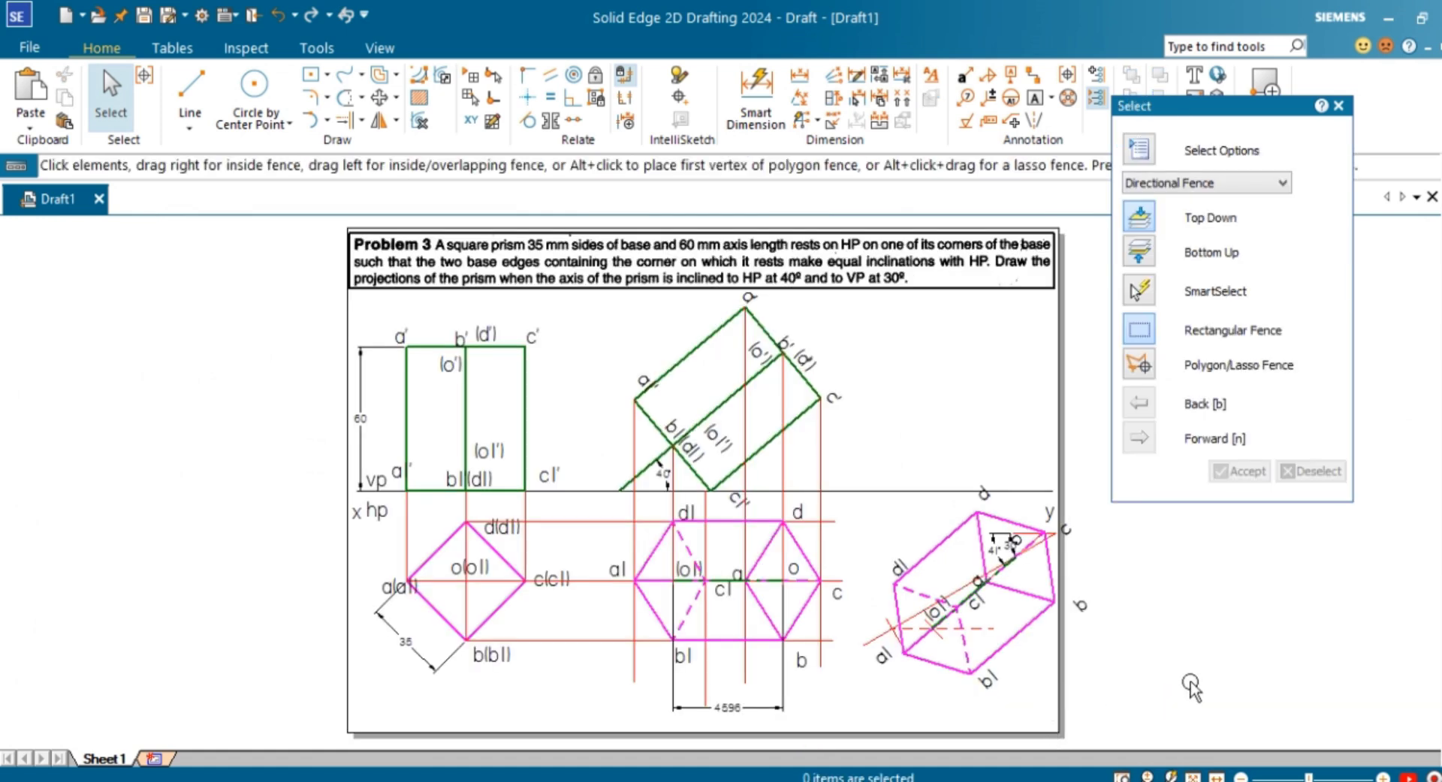
Draw red vertical projectors up from a, b, c, d and o in the rotated top view, and horizontal projectors from the middle front view's upper corners.
click(190, 94)
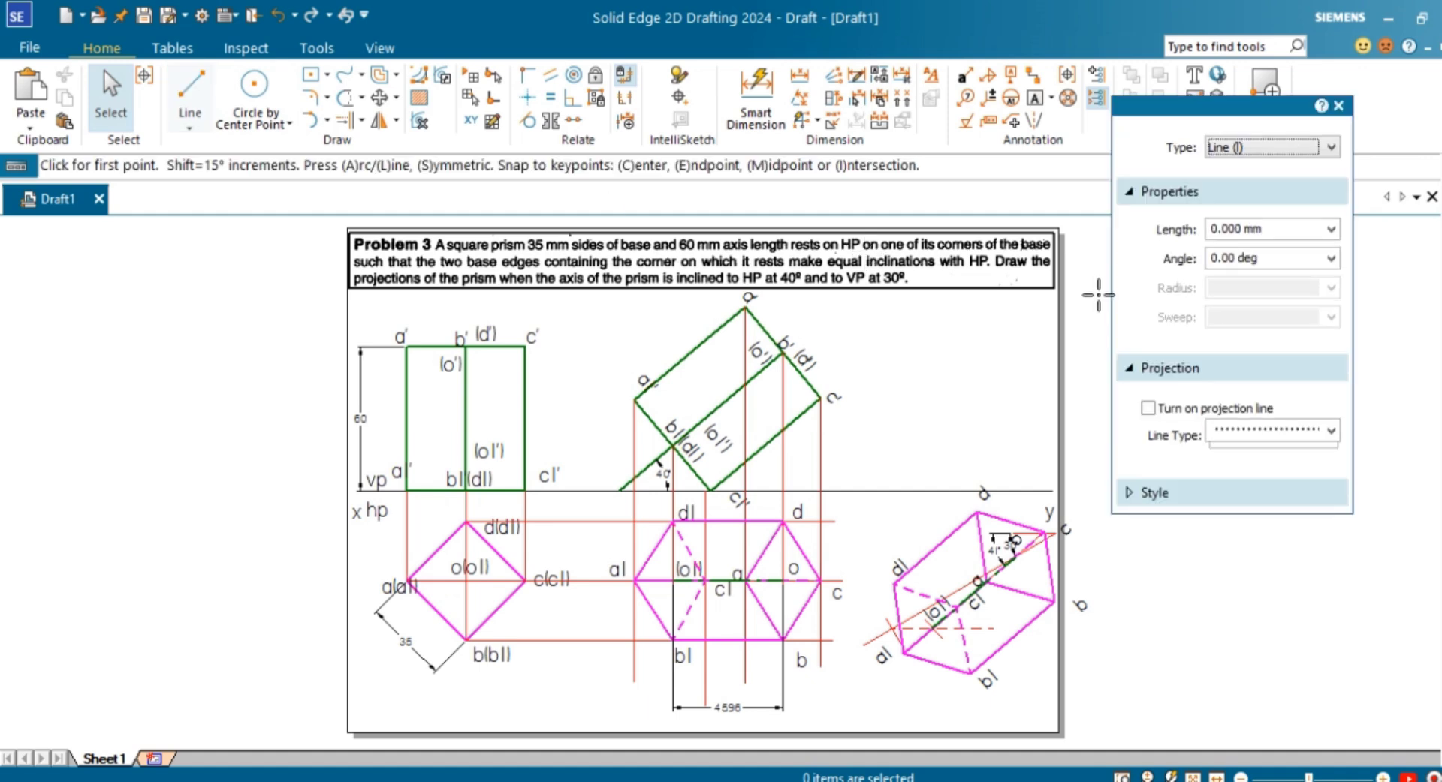
click(1193, 459)
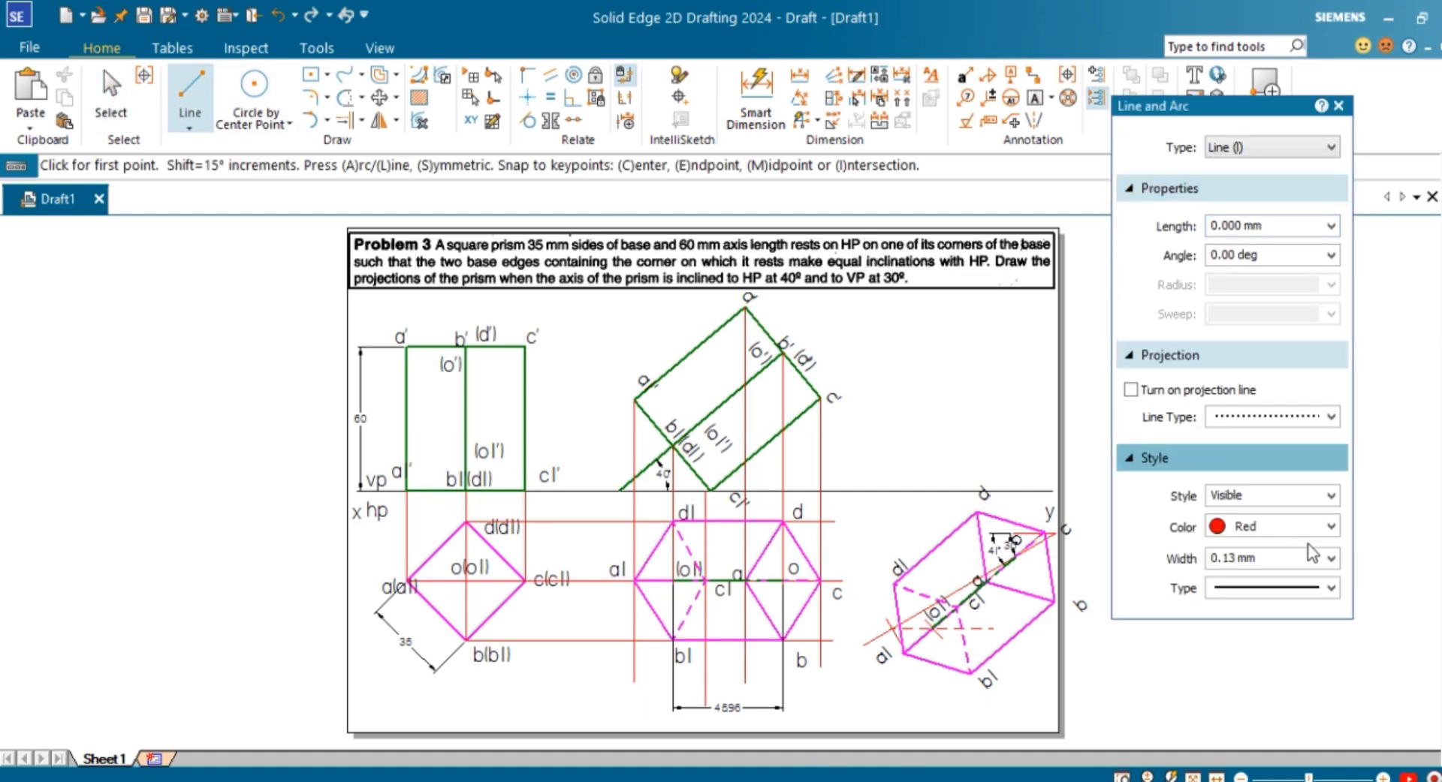
click(979, 583)
click(976, 513)
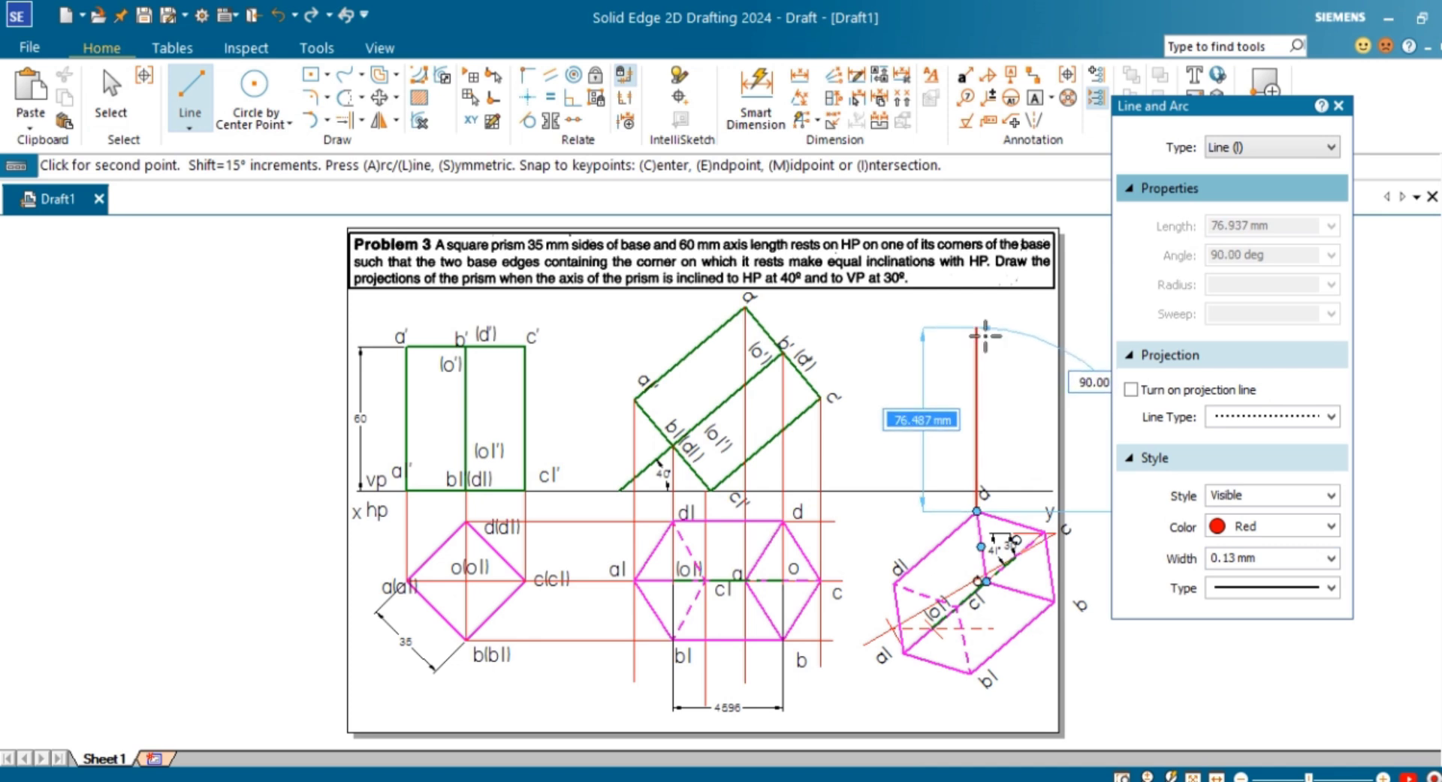
click(973, 331)
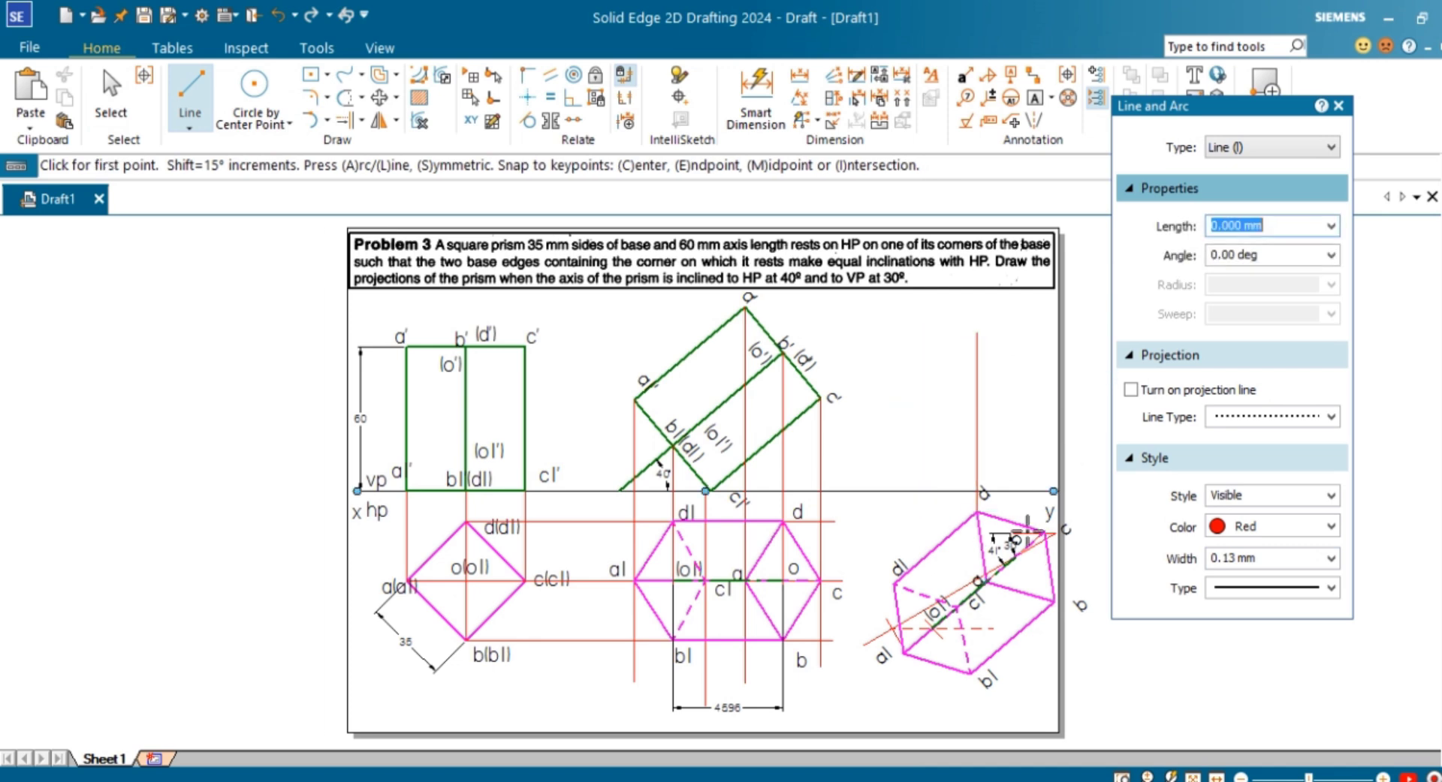
click(1045, 531)
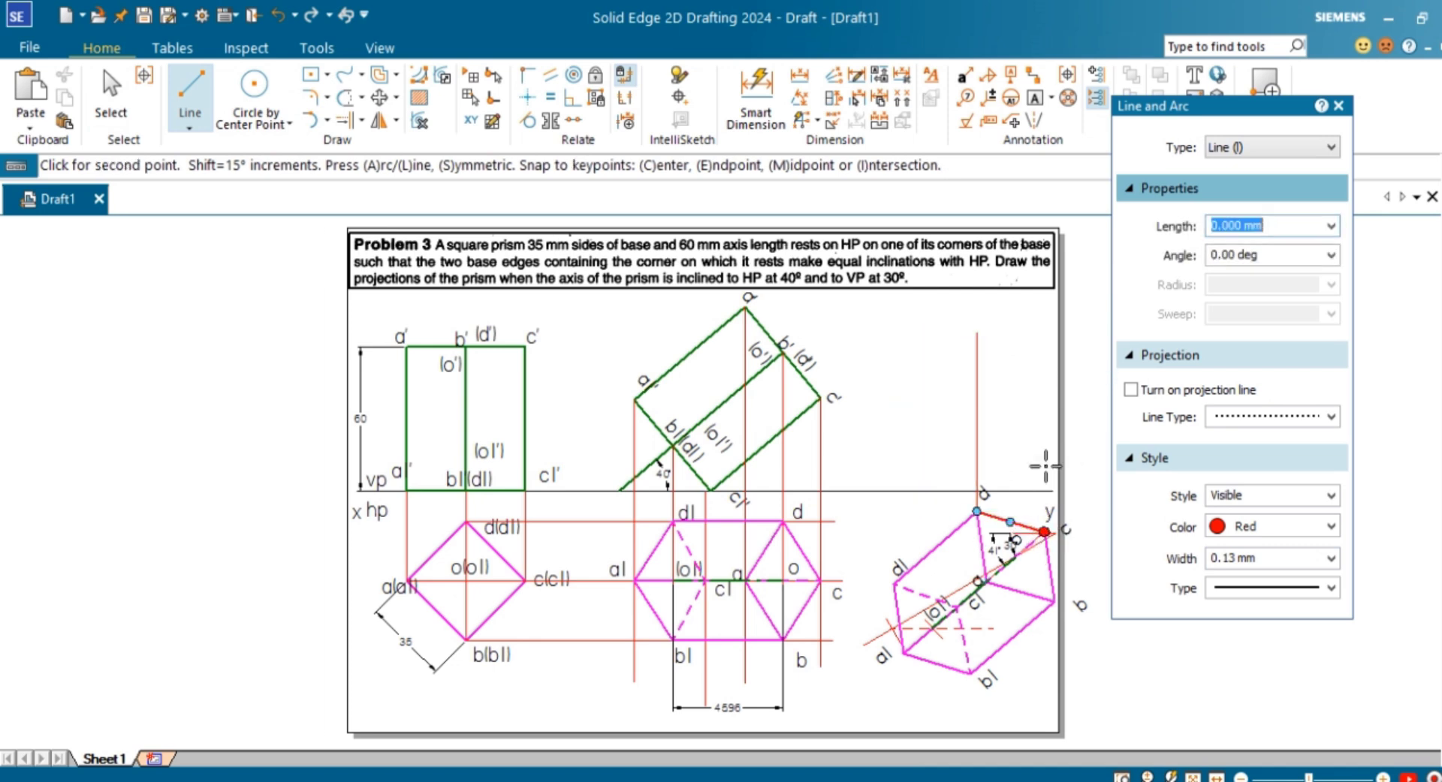
click(1044, 394)
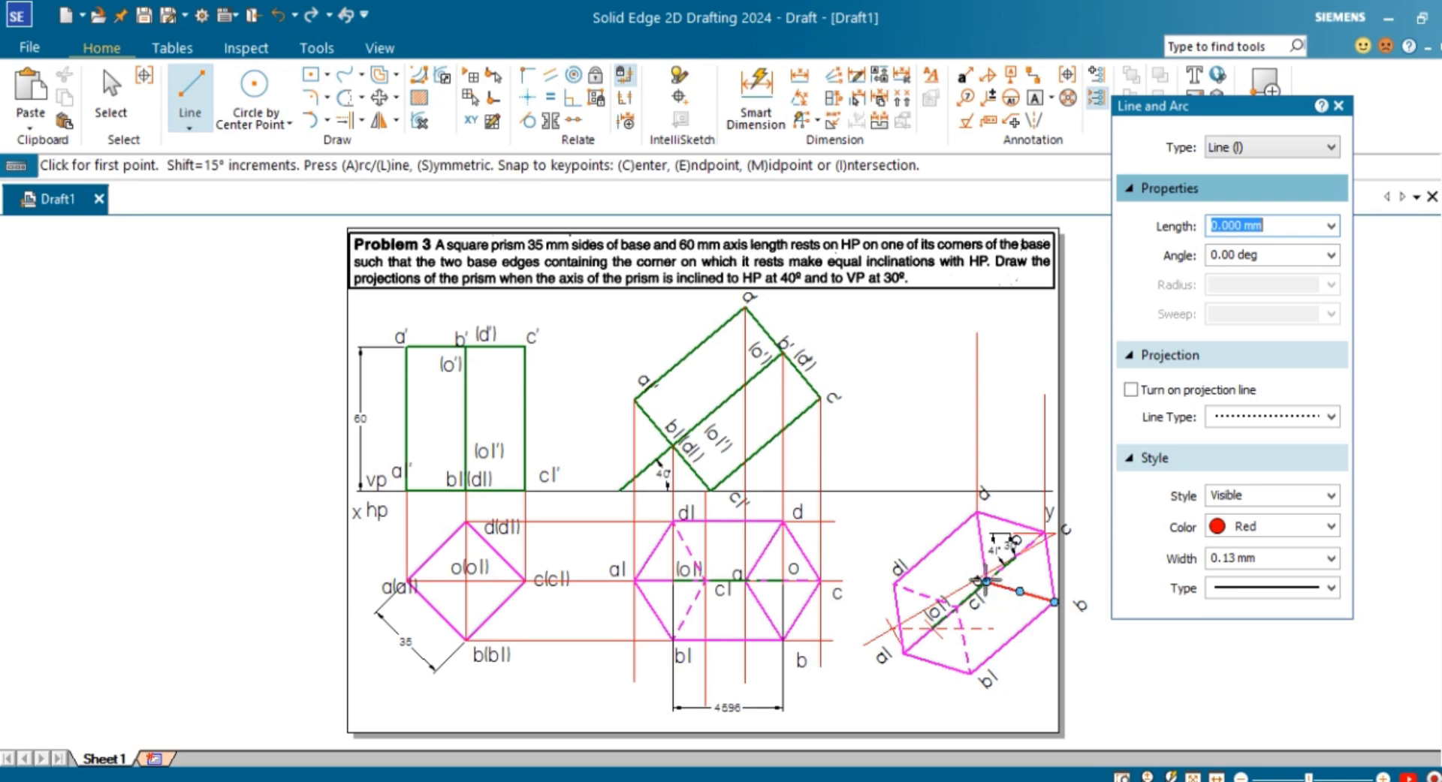
click(986, 582)
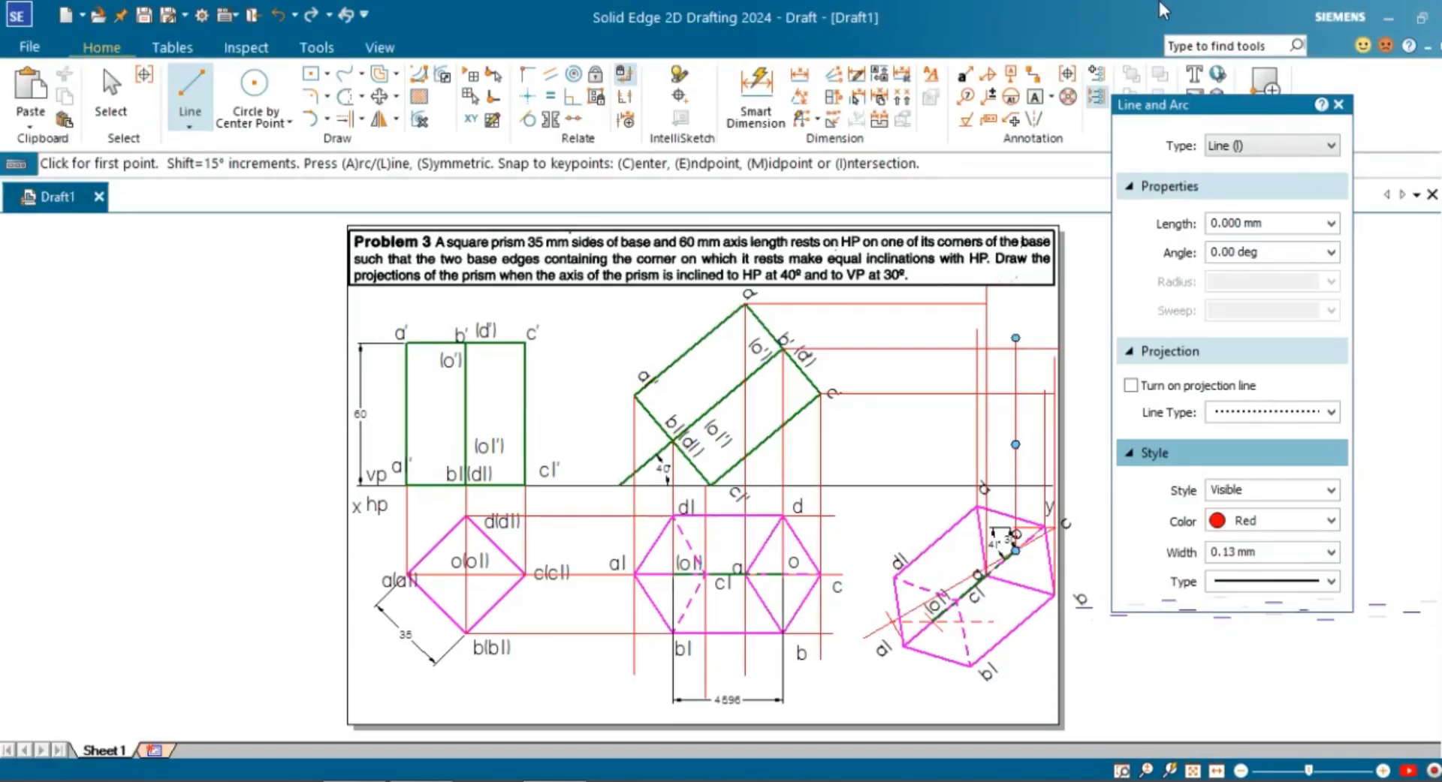
Label the projected upper-base points a', b', c', d' and o' beside their projector intersections.
click(1035, 97)
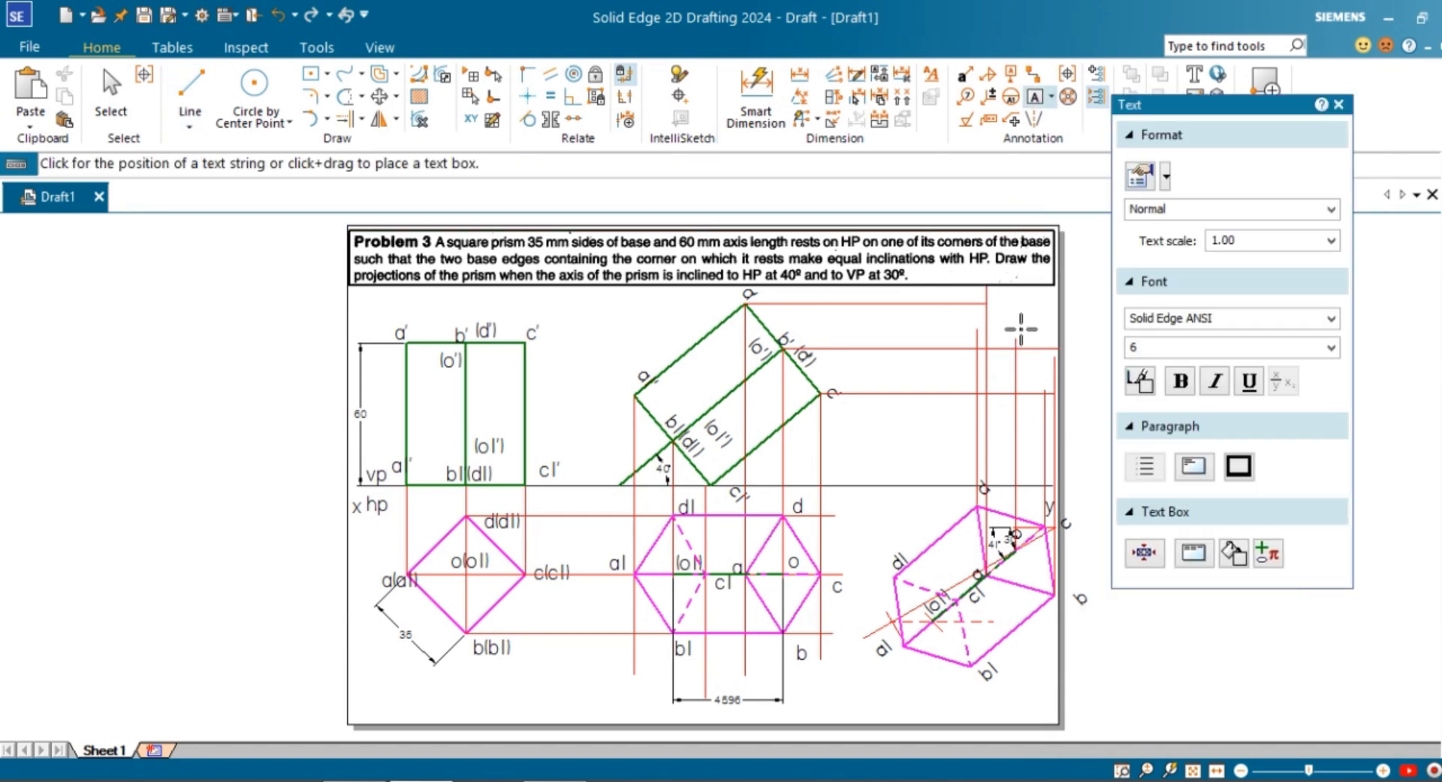
click(963, 291)
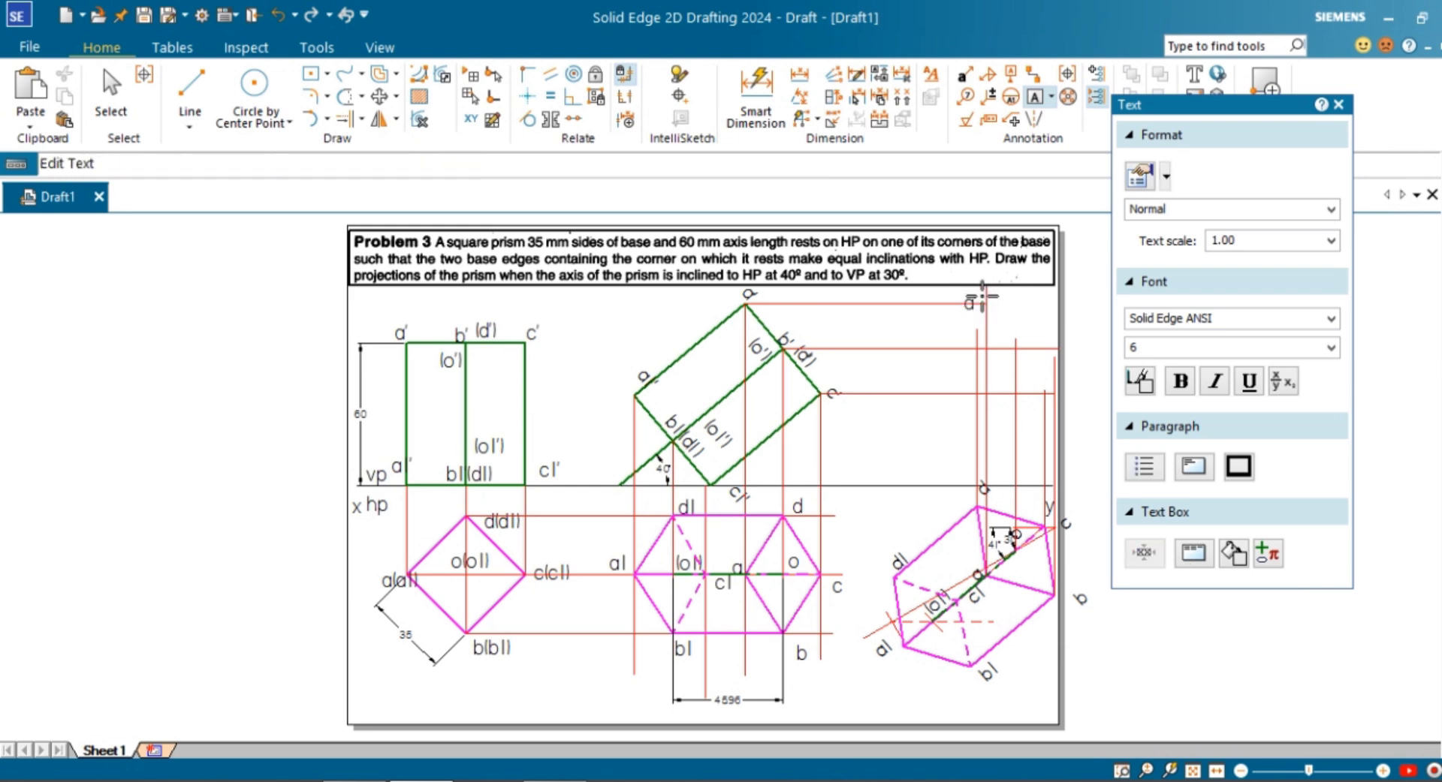
text(a')
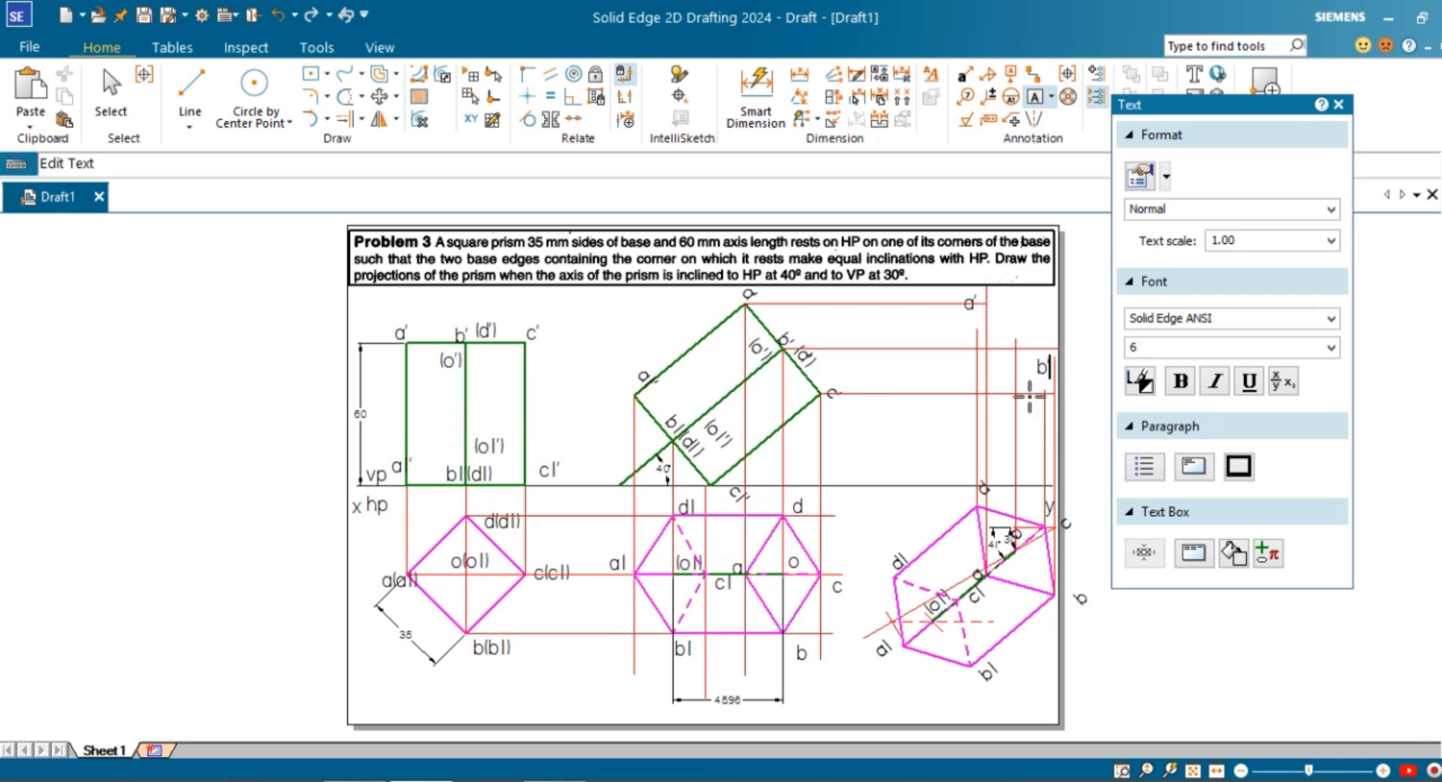
text(')
text('(d)
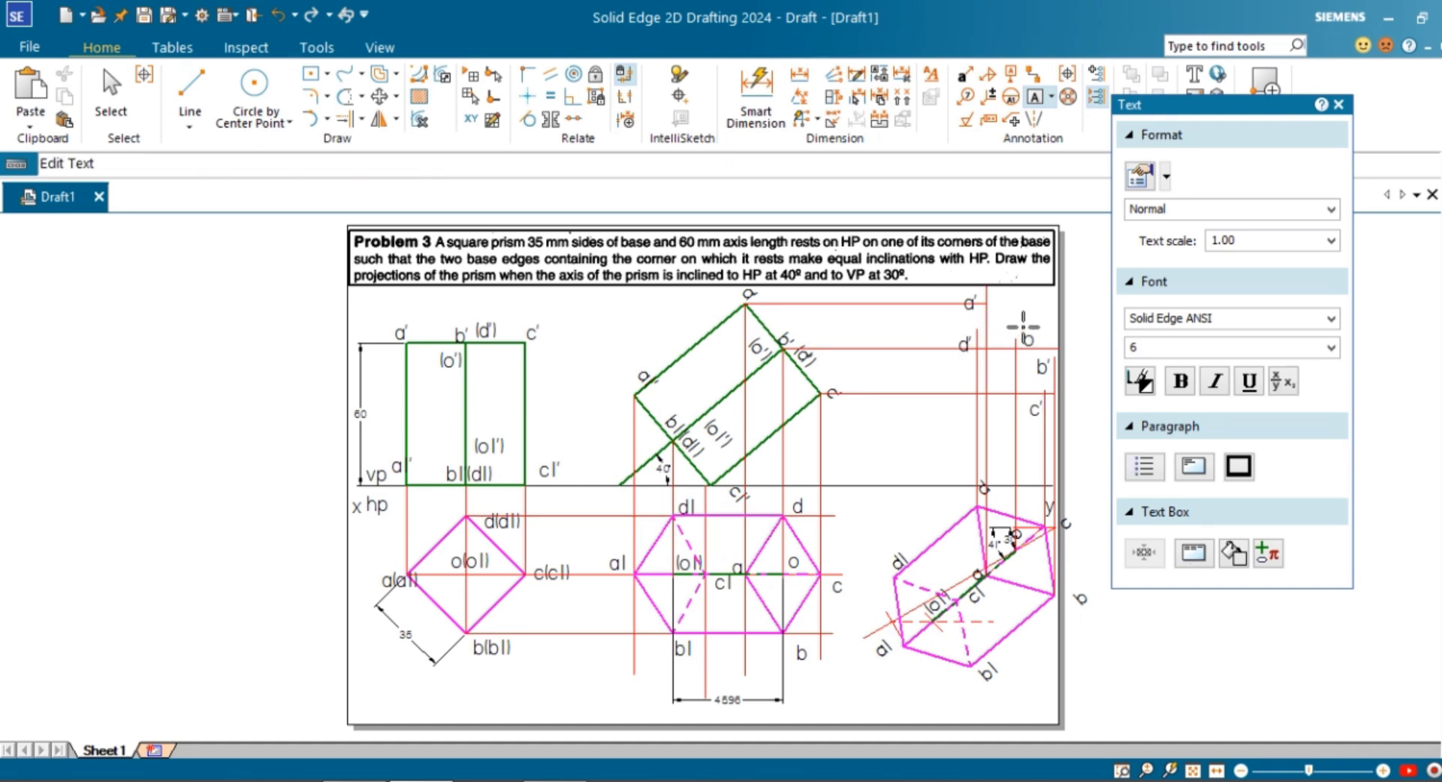
text(')
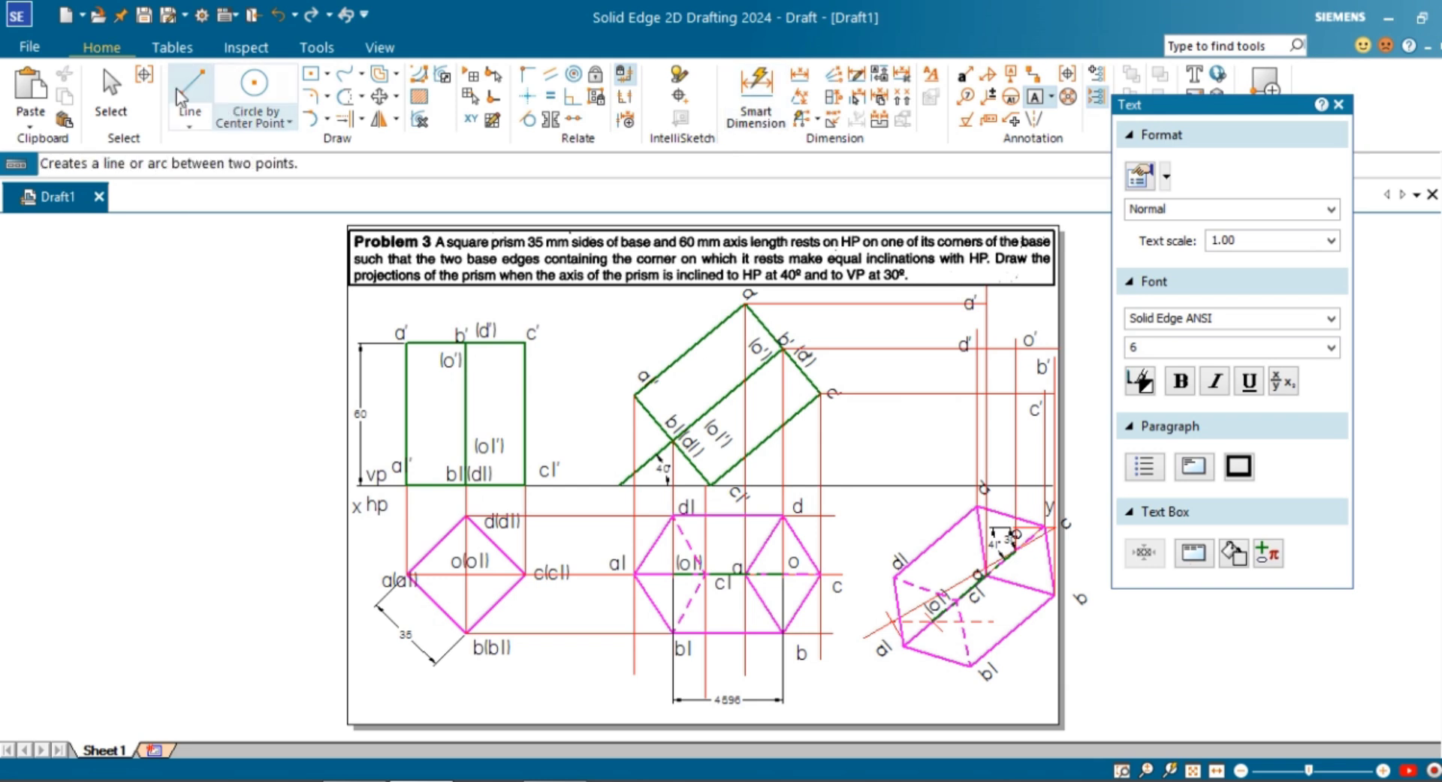
Draw vertical projectors upward from d1, c1, b1 and a1 of the rotated top view past the xy line.
click(192, 95)
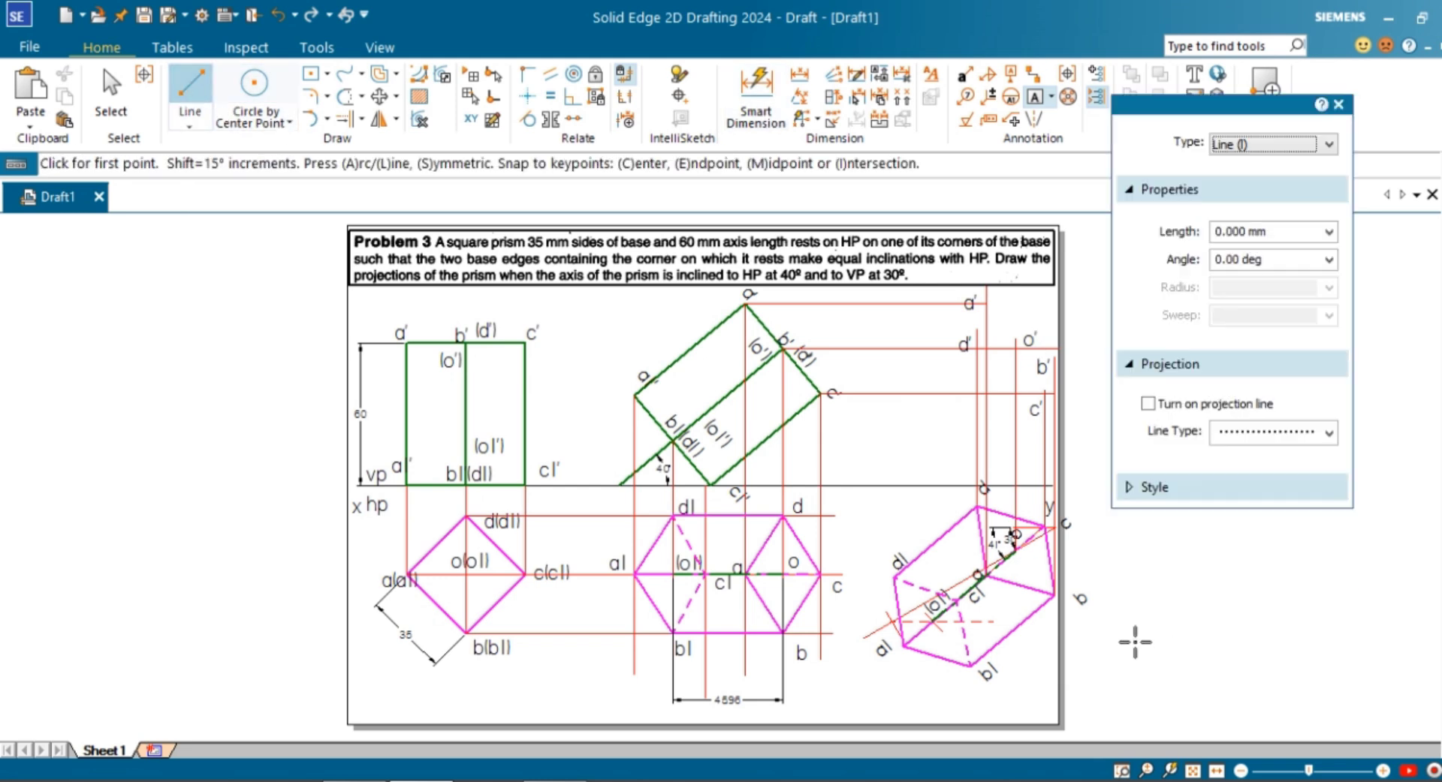
click(892, 577)
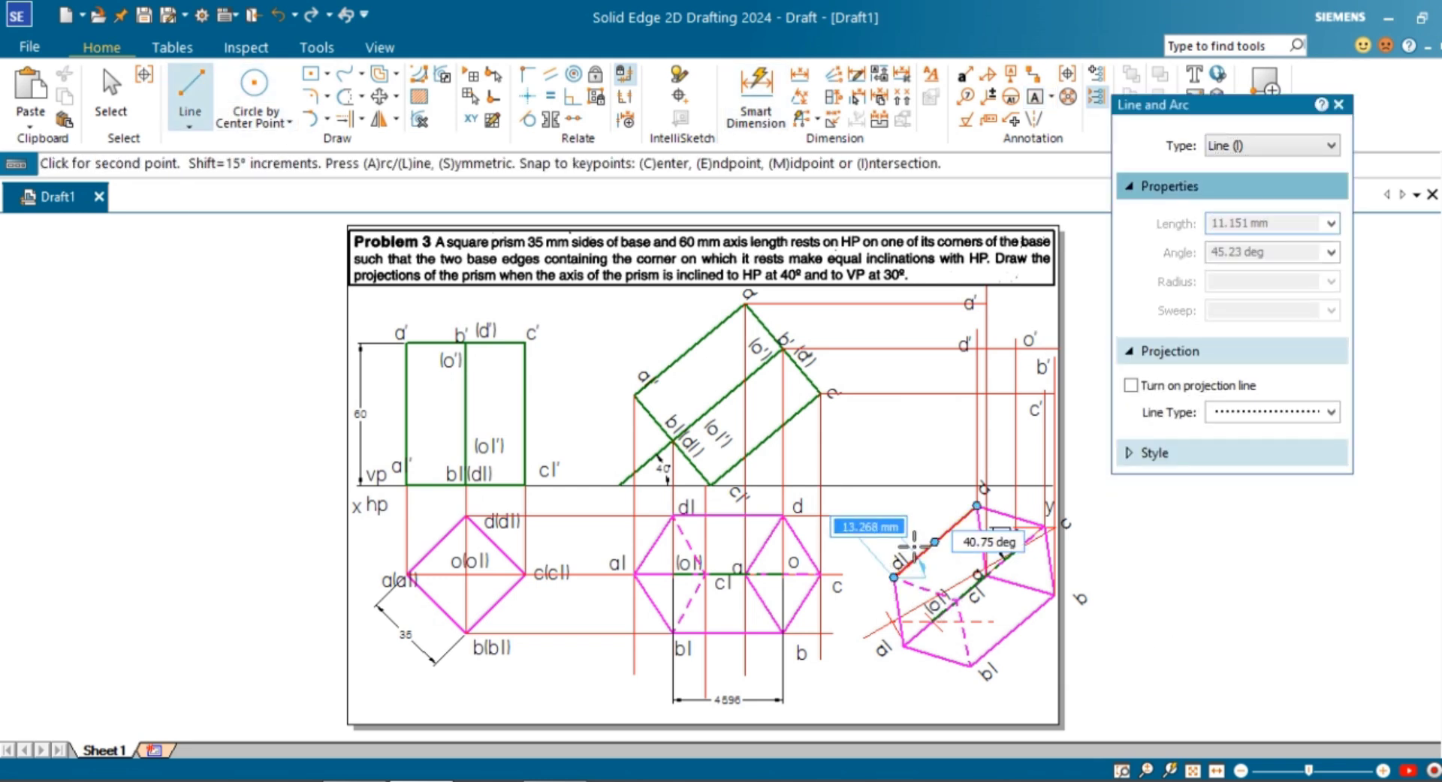
click(894, 430)
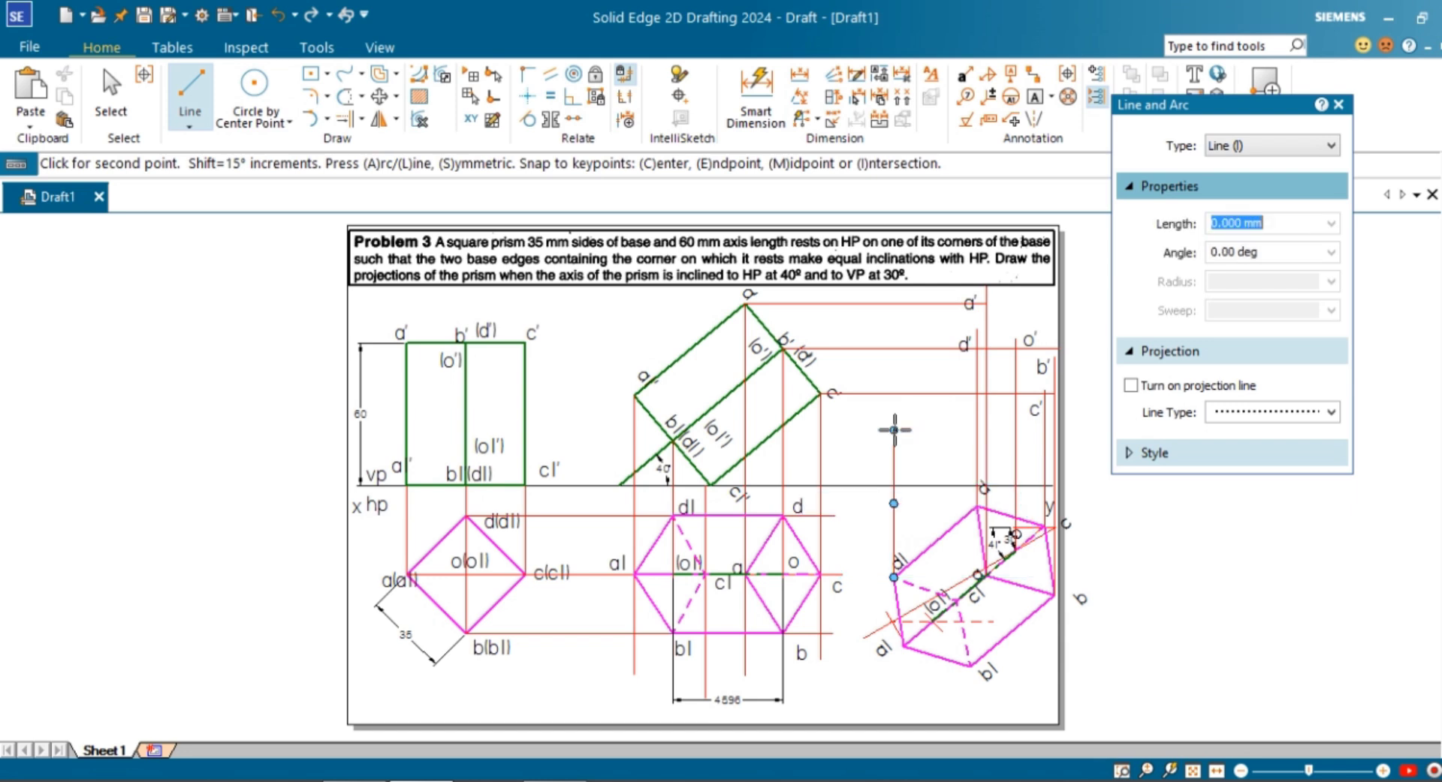
click(957, 600)
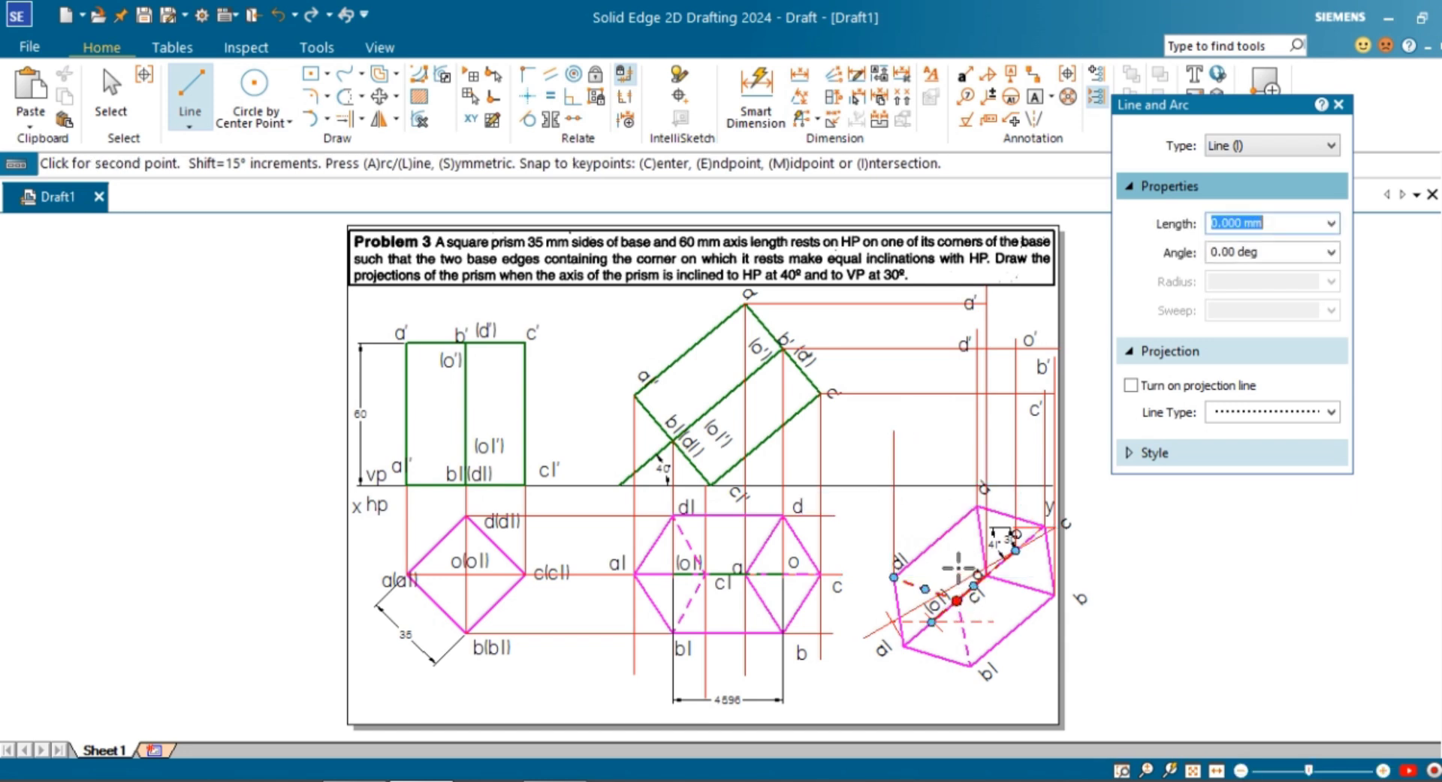
click(955, 487)
click(970, 666)
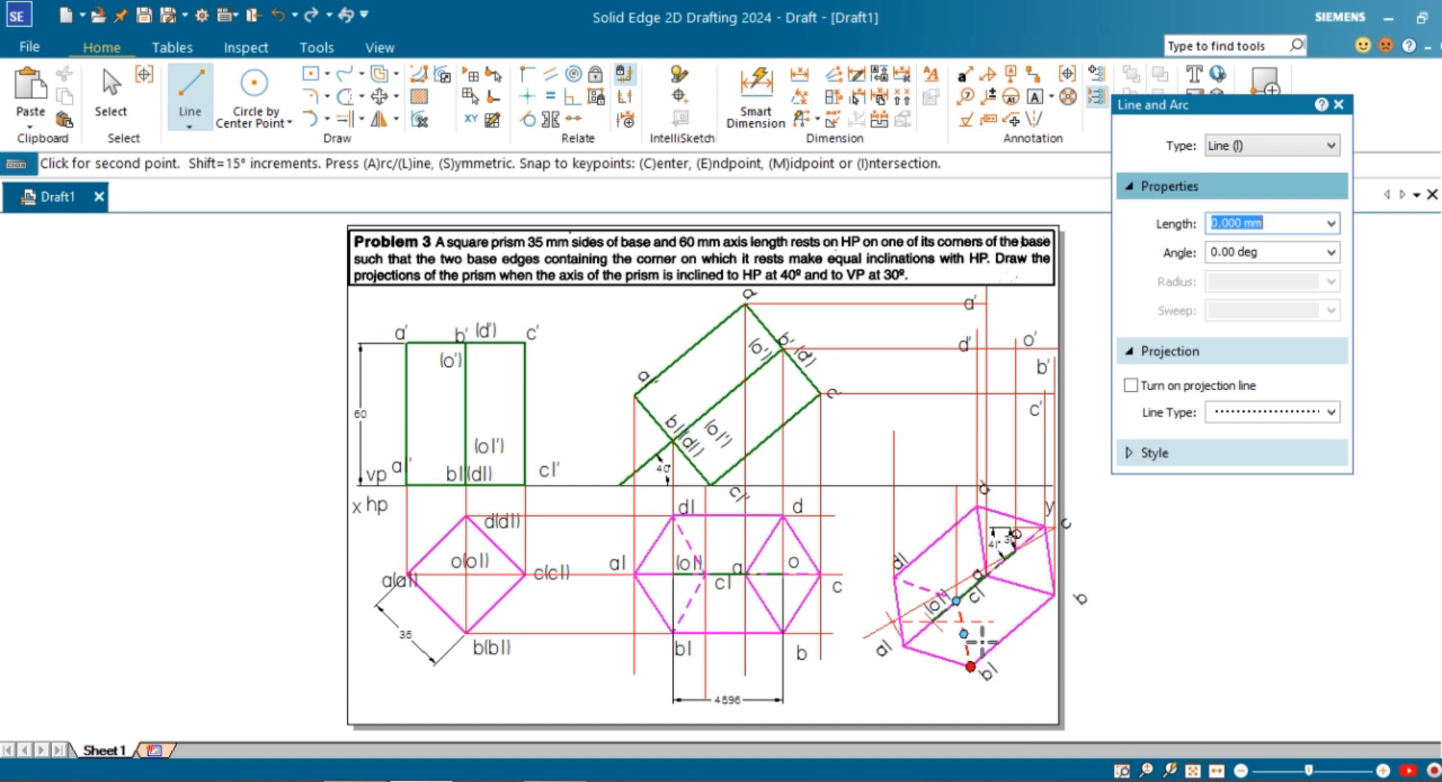
click(963, 425)
click(904, 647)
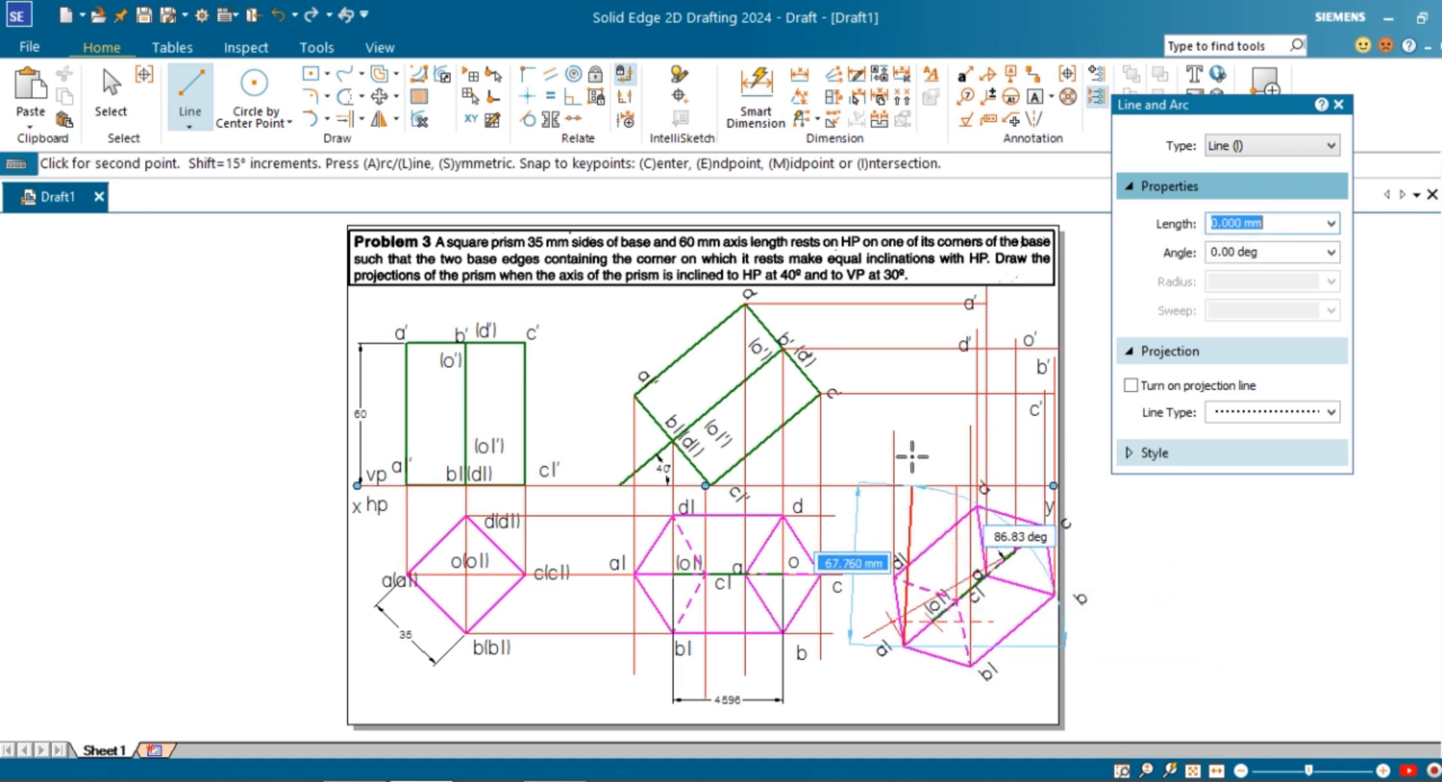
click(903, 370)
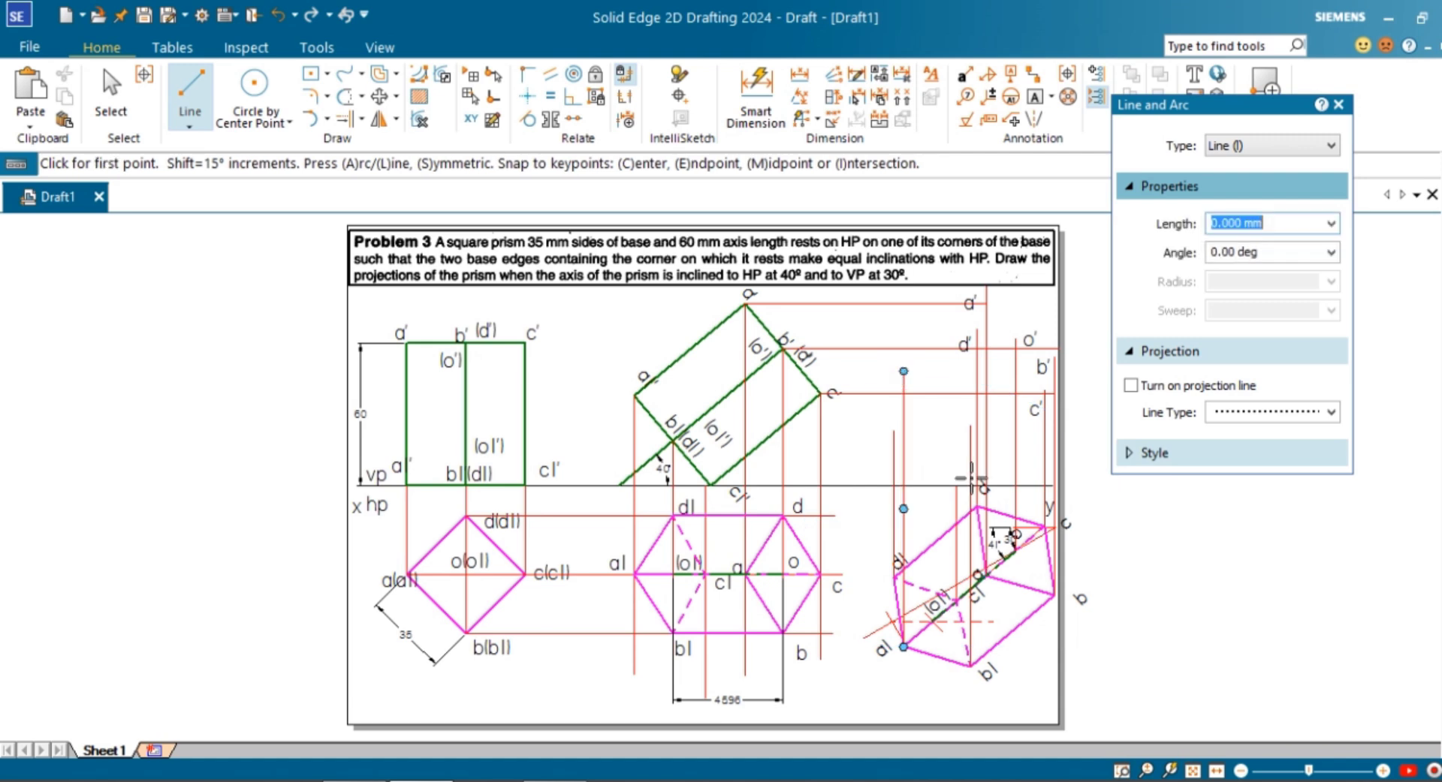
Draw horizontal projectors from a1' and b1'(d1') of the middle front view across to the new vertical projectors.
click(634, 396)
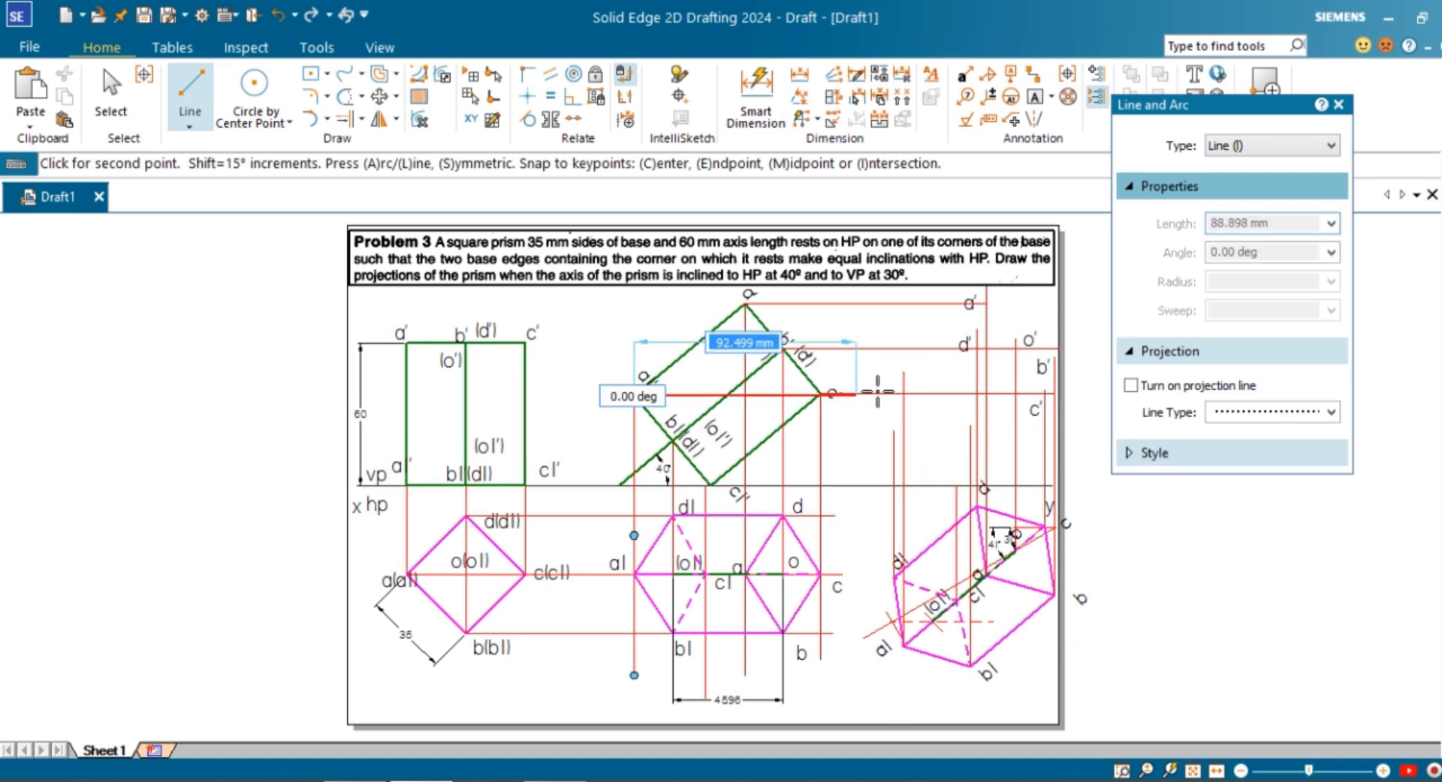
click(903, 395)
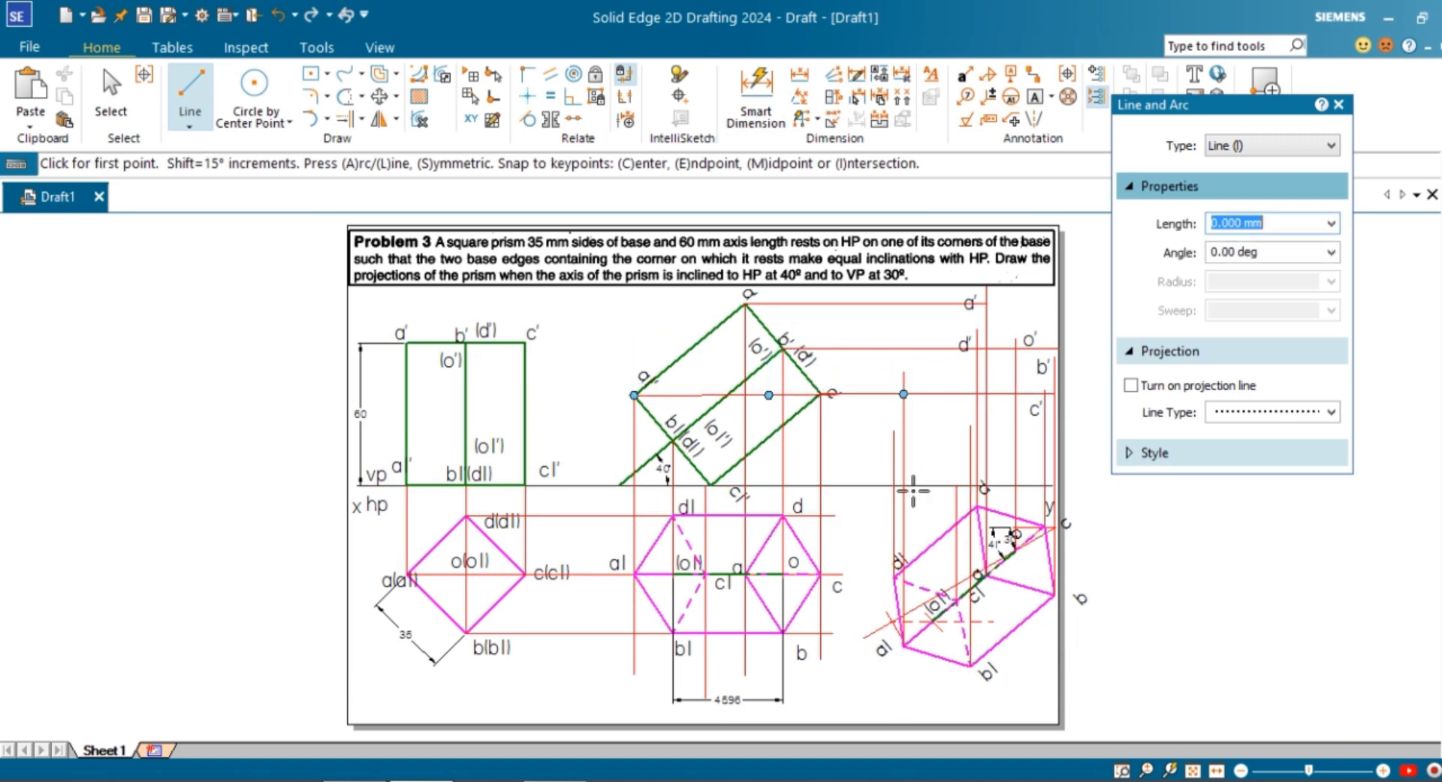
click(676, 440)
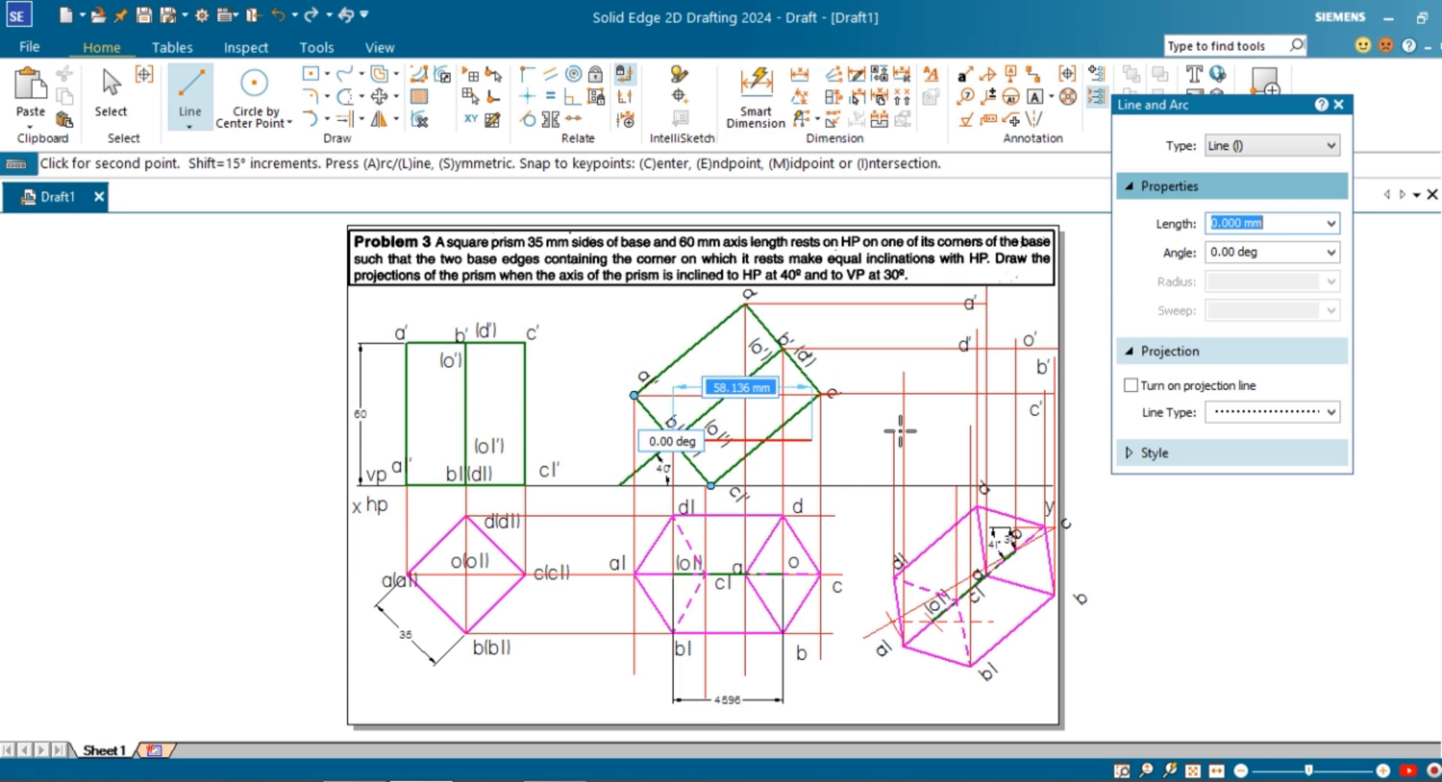
click(986, 440)
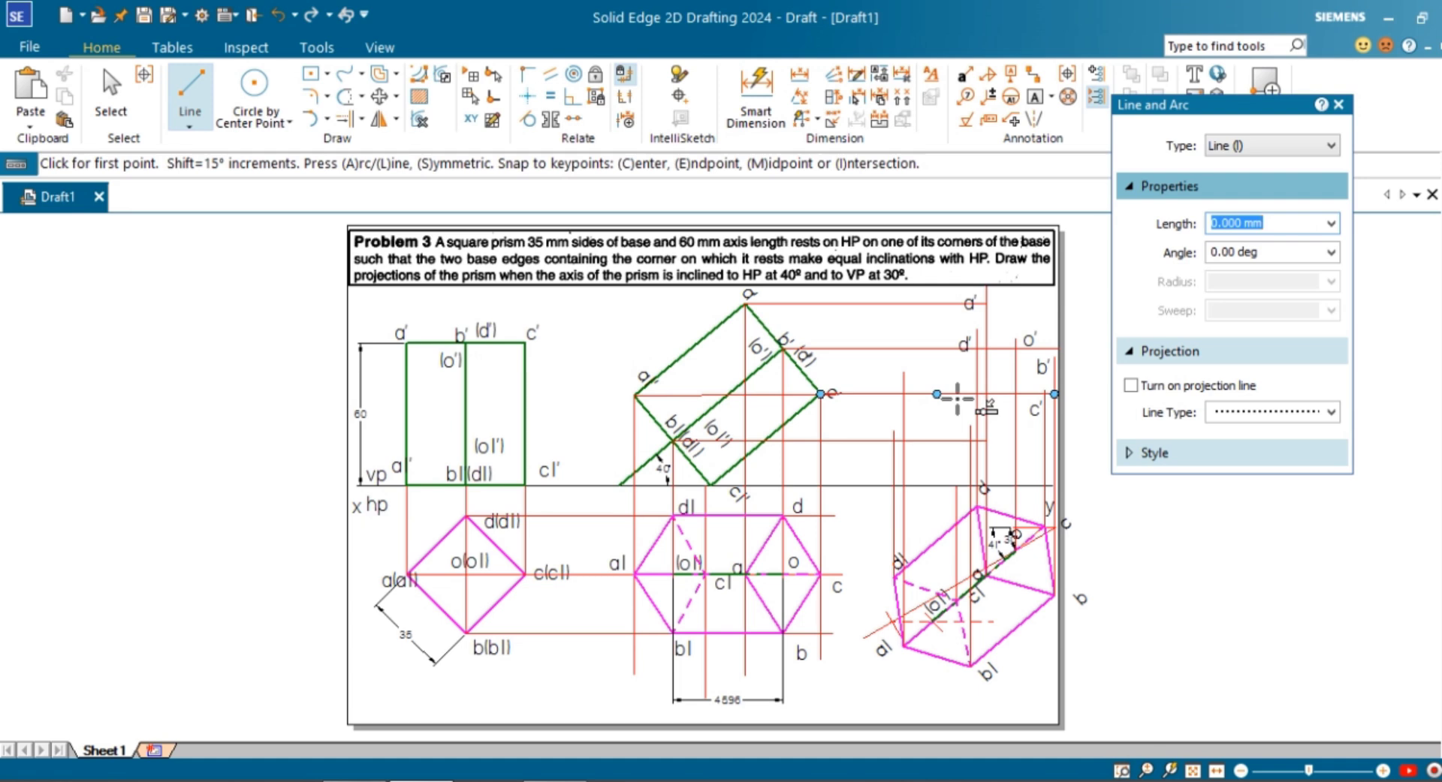
Draw a vertical projector from the axis end o1 of the rotated top view up to the b1'(d1') horizontal projector.
click(1034, 99)
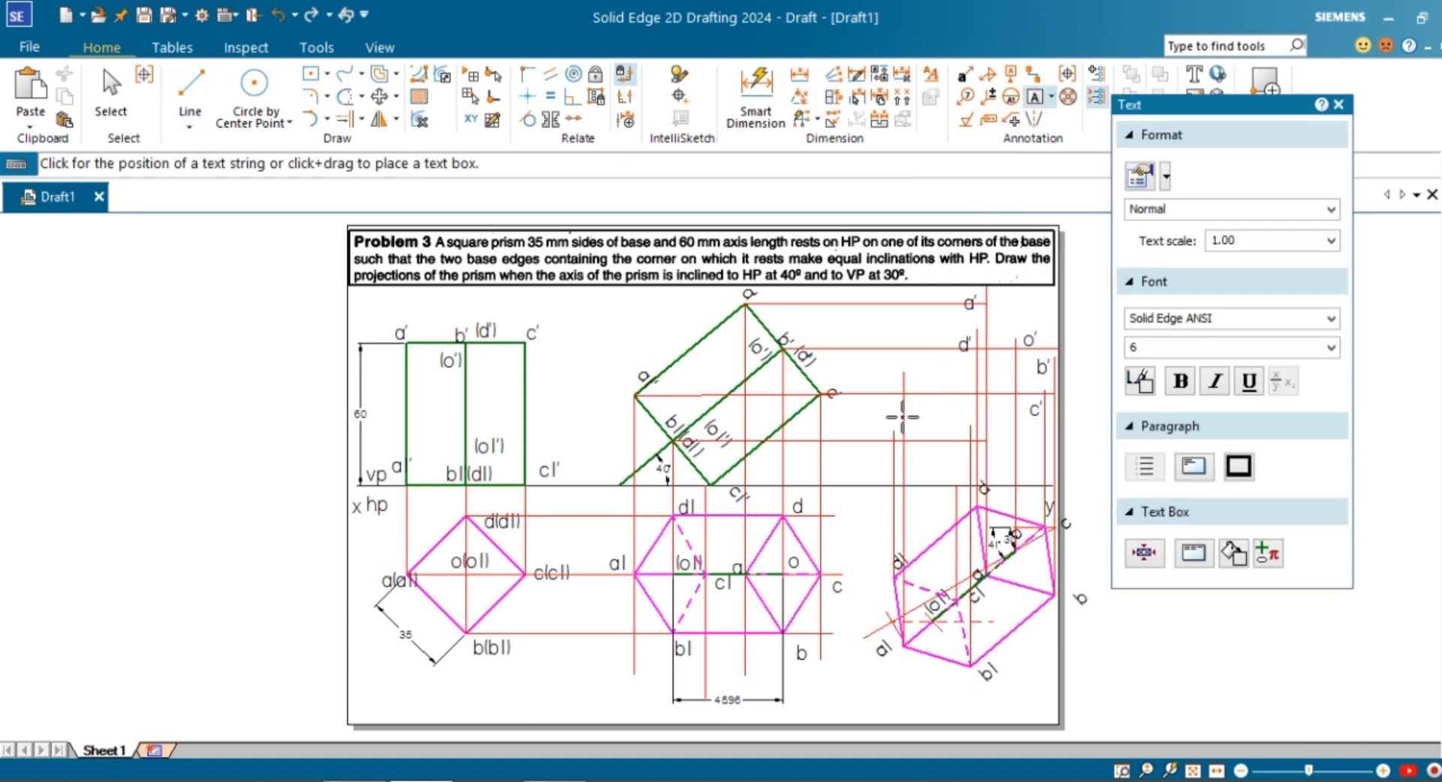
click(190, 92)
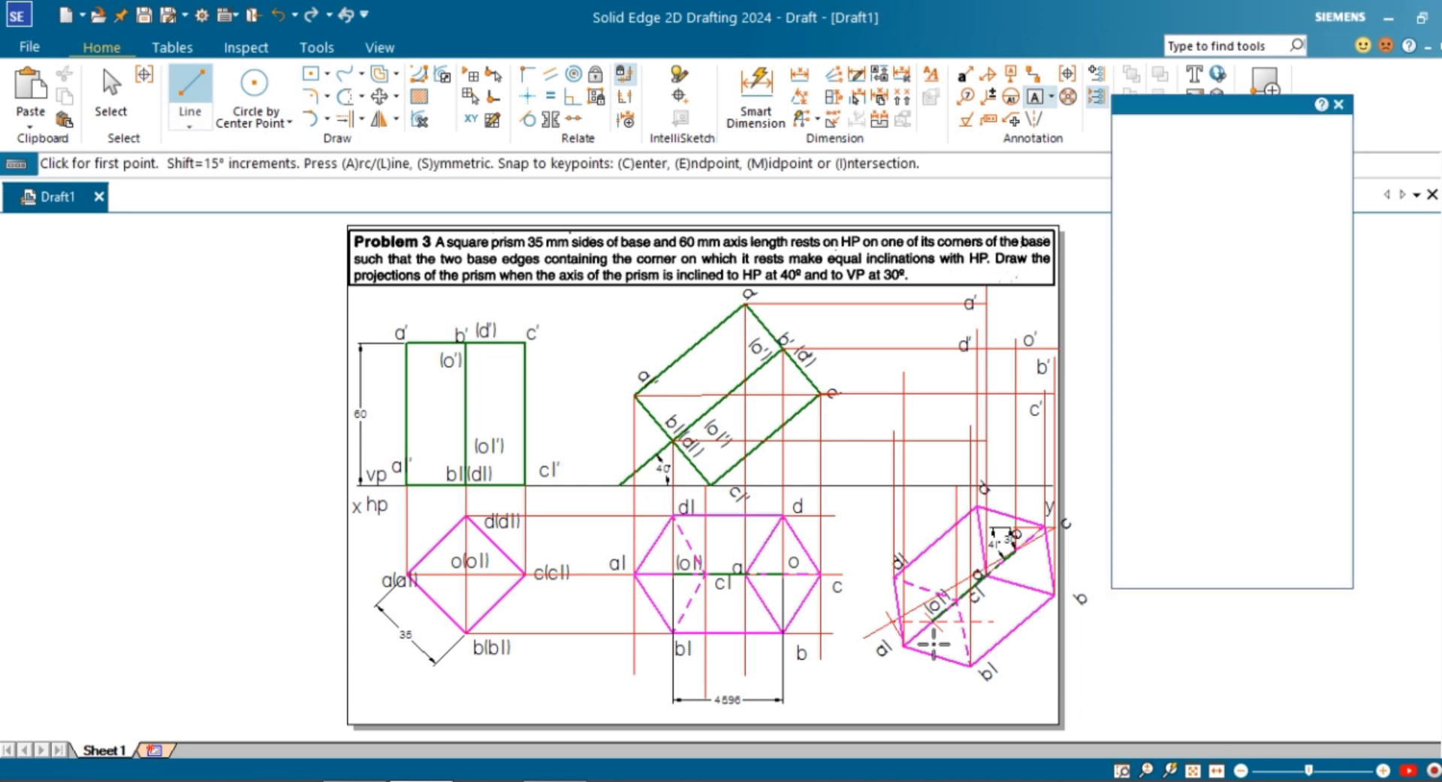
click(931, 621)
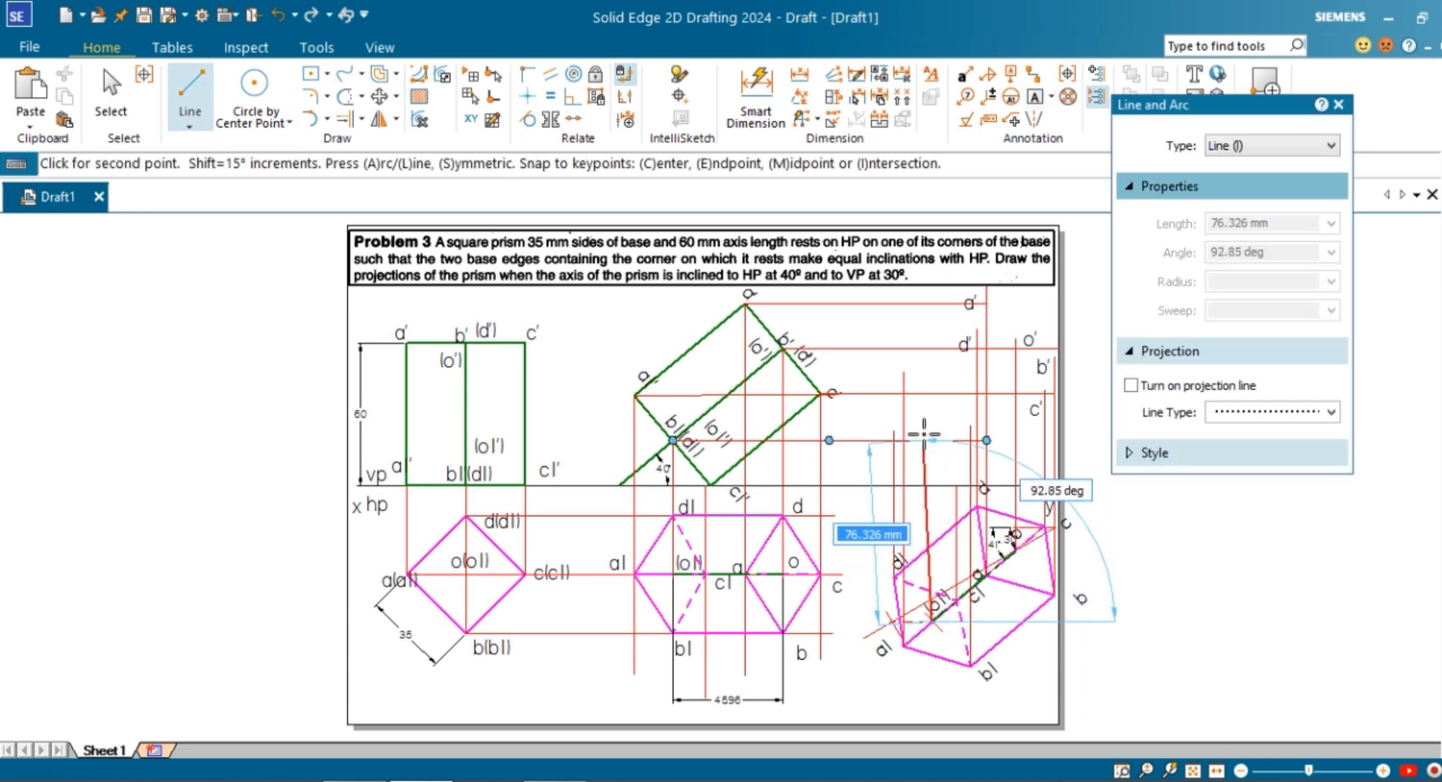
Label the projected lower-base points a1', b1', c1', d1' and o1' beside their projector intersections.
click(1035, 96)
click(884, 384)
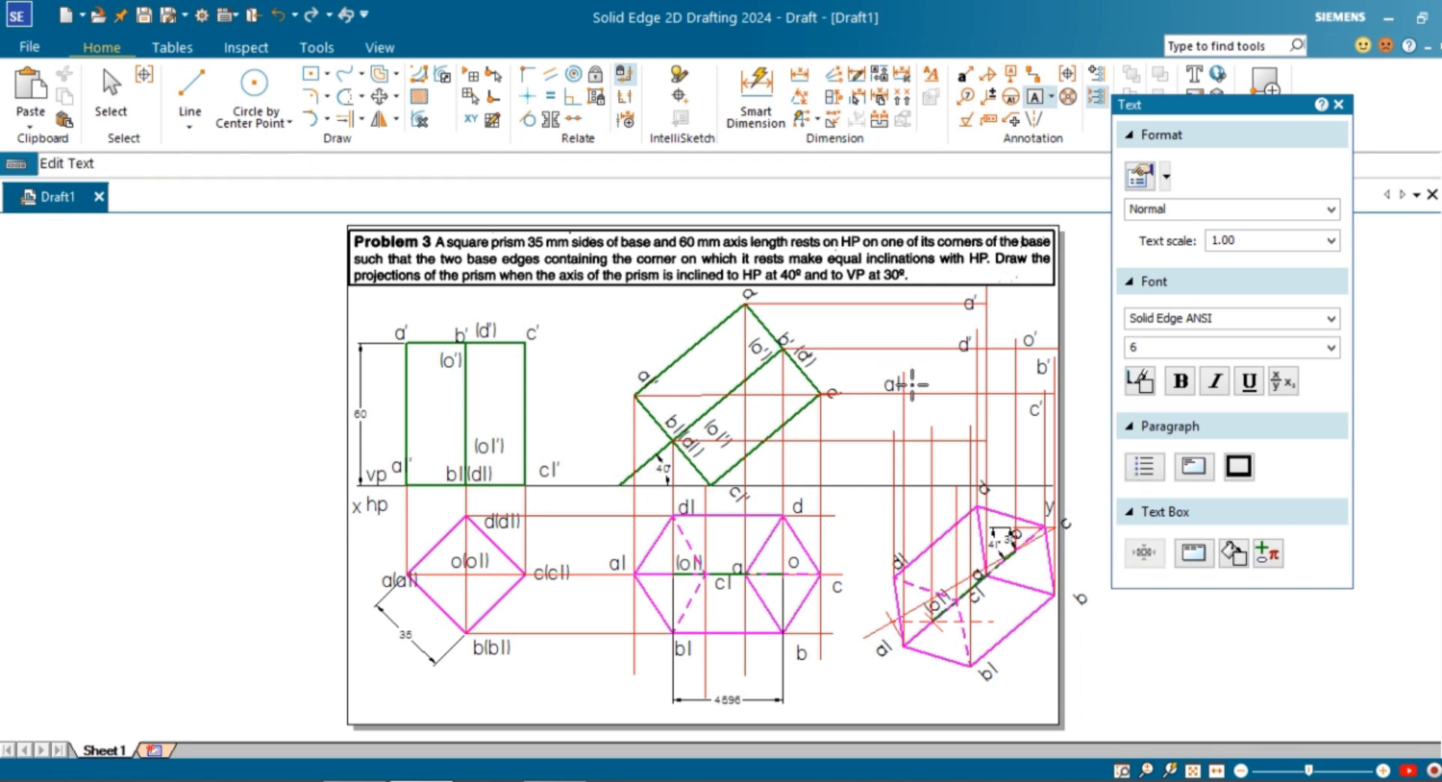
click(868, 420)
click(869, 420)
click(961, 422)
click(959, 423)
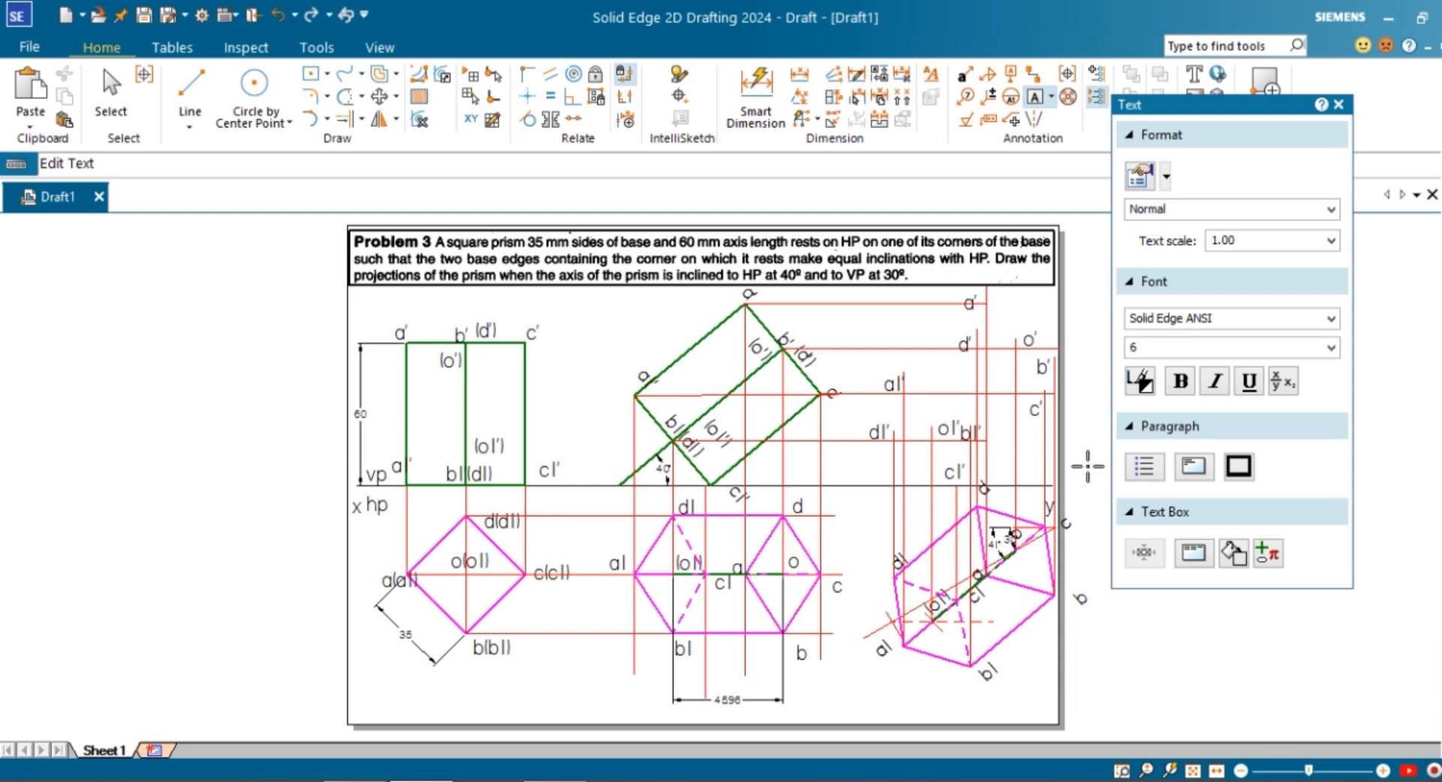
Set the line style to 0.50 mm width with a dashed line type.
click(190, 89)
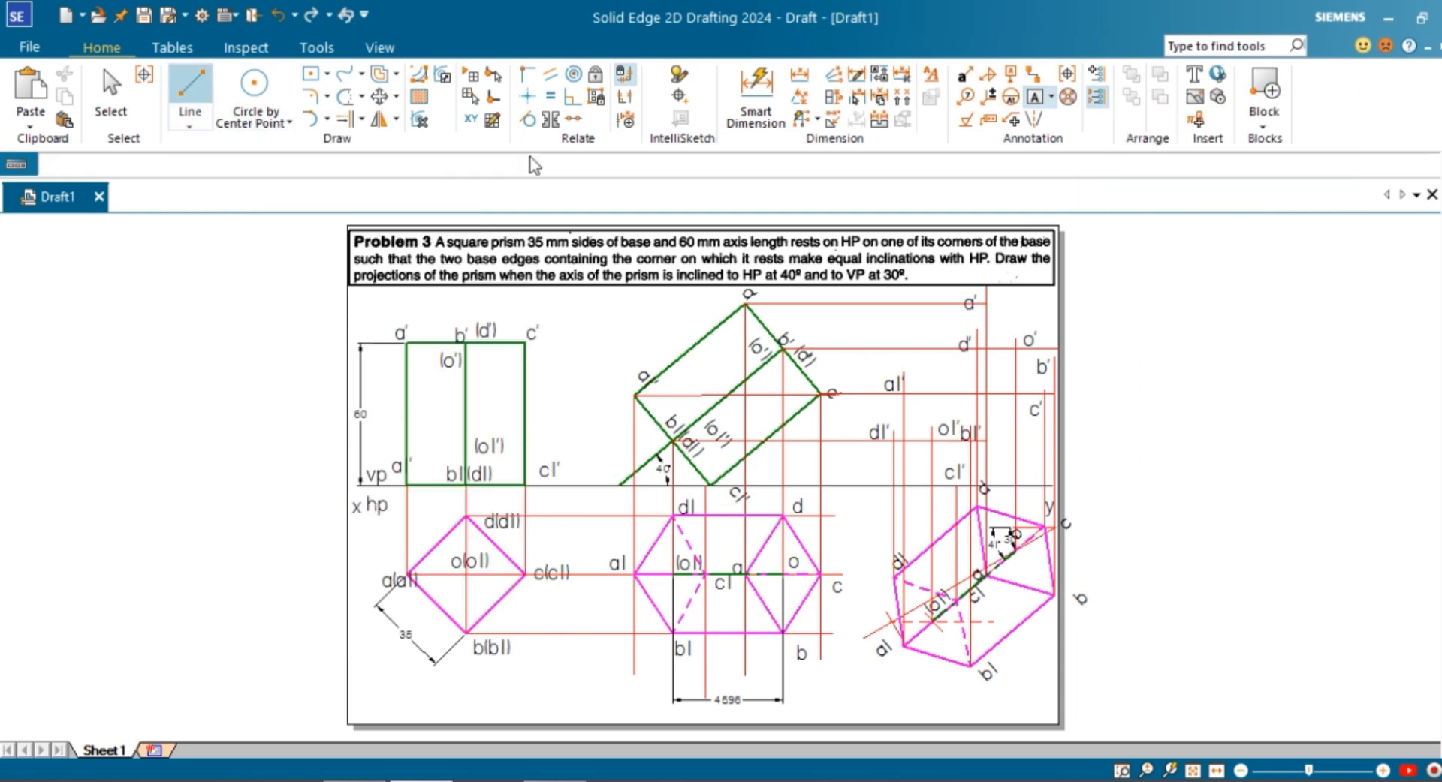
click(1236, 452)
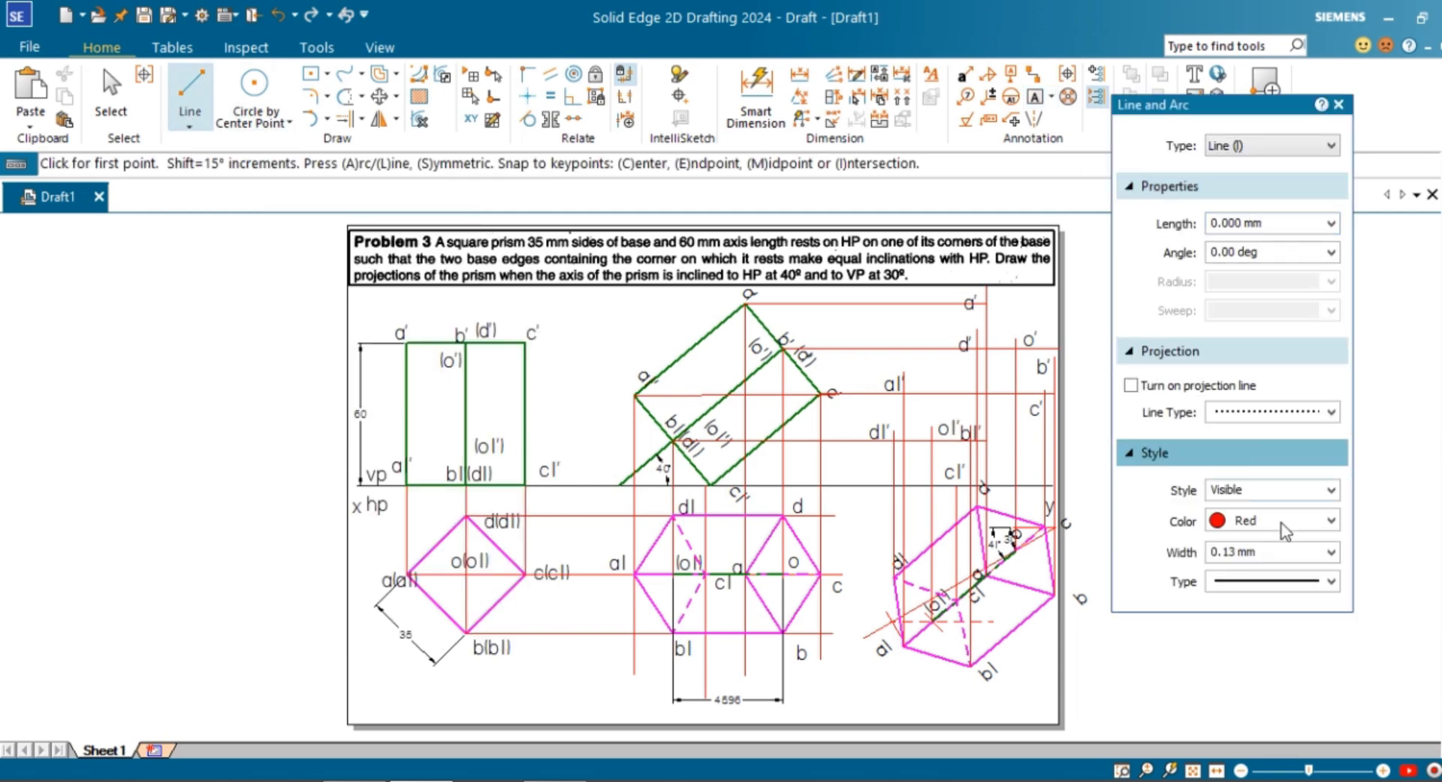
click(1330, 554)
click(1332, 554)
click(1290, 630)
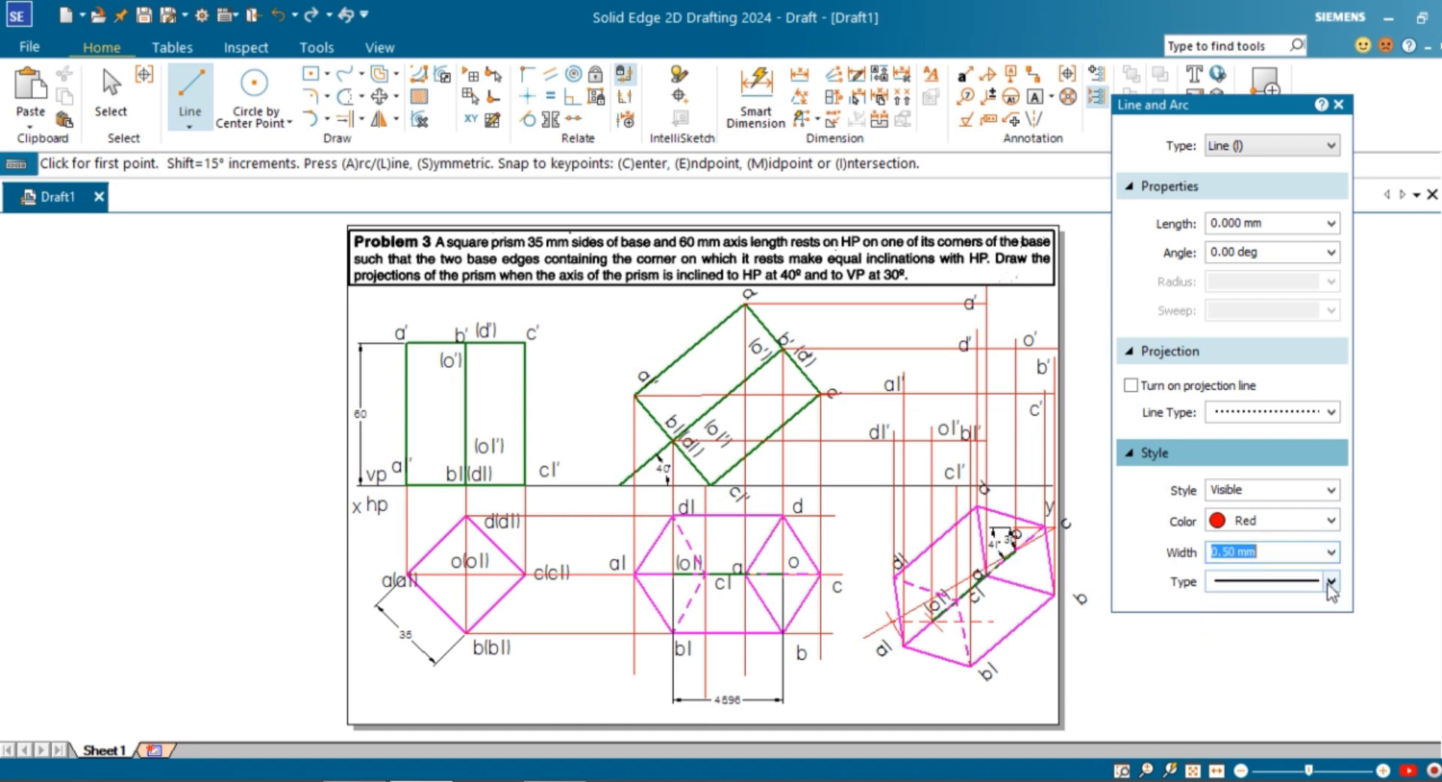
click(1329, 583)
click(1297, 618)
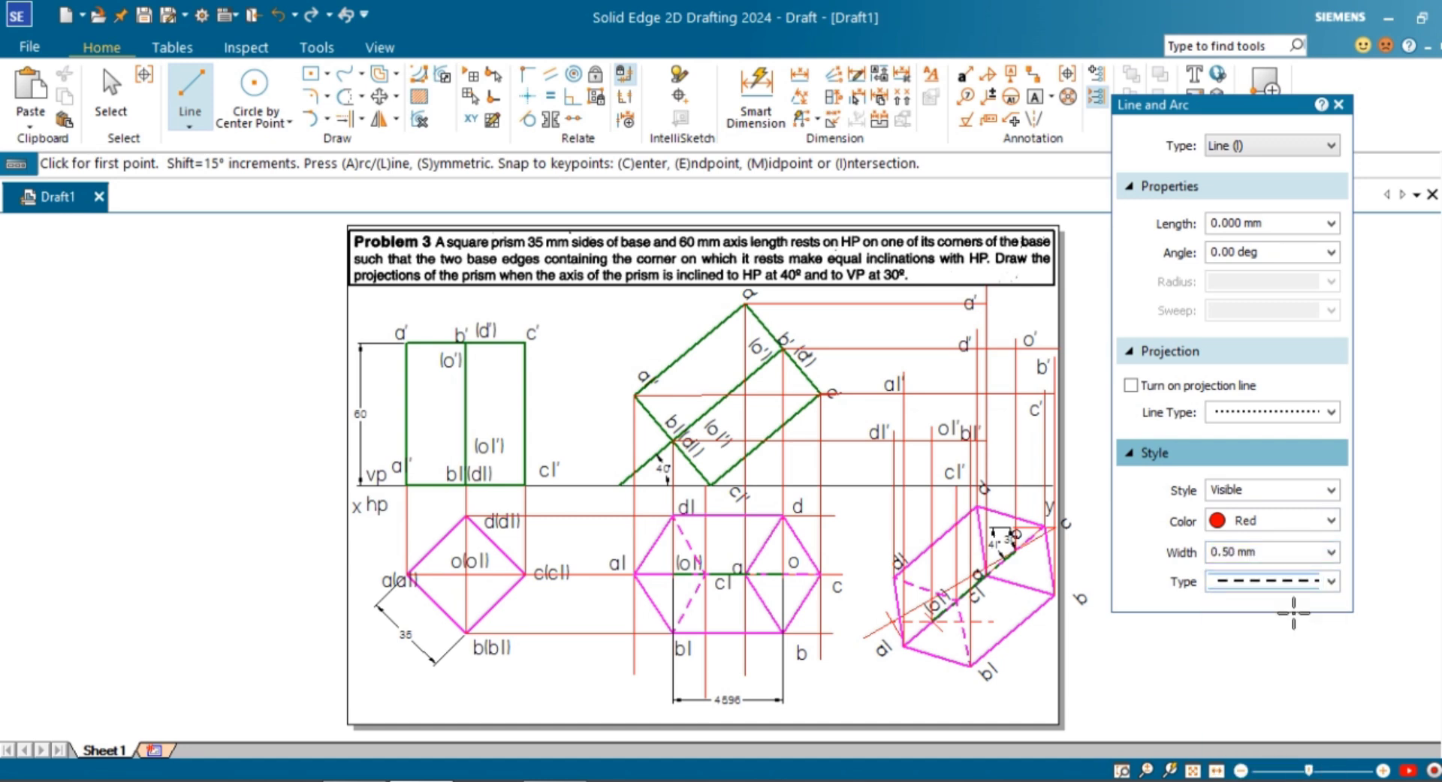
Extend the vertical projector from b of the rotated top view to meet the b'(d') horizontal projector.
click(983, 349)
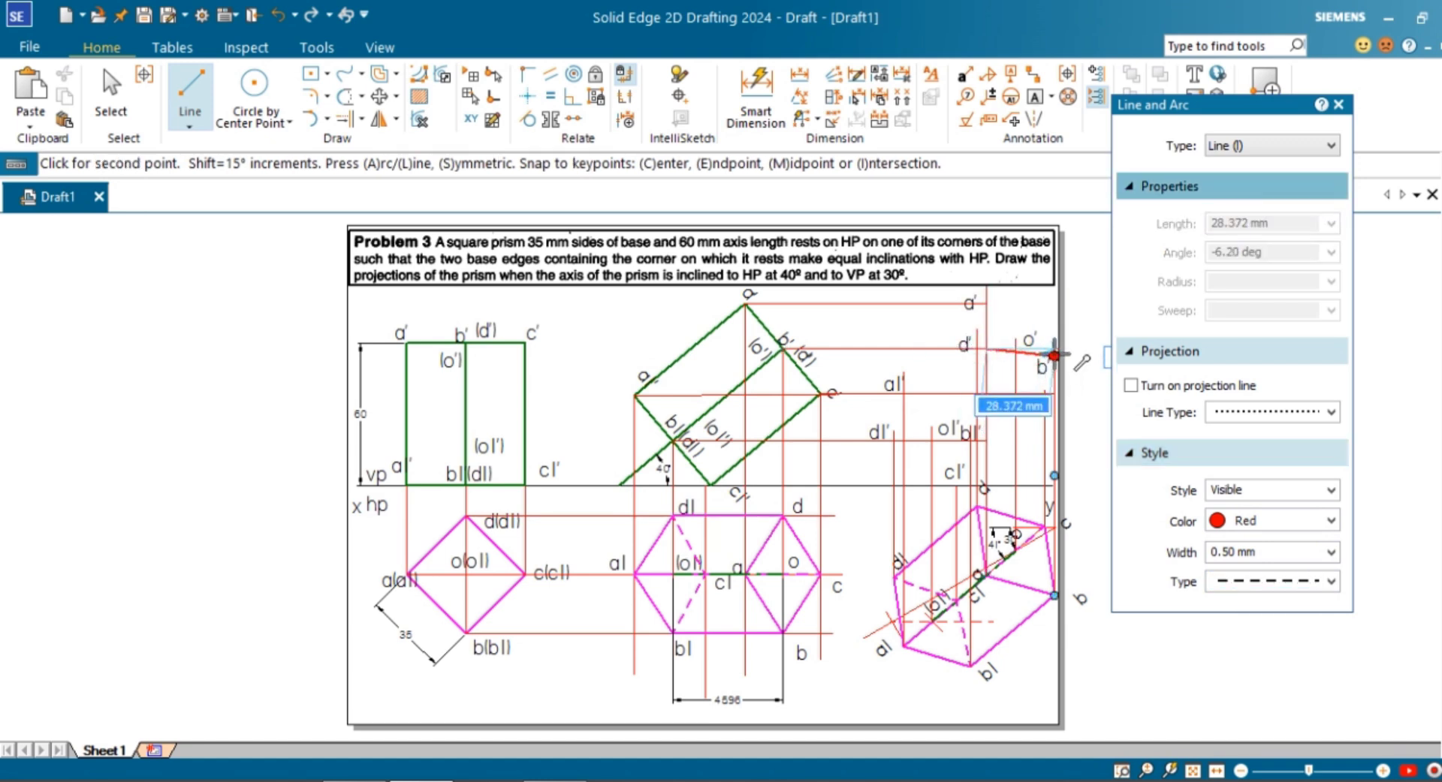
key(Escape)
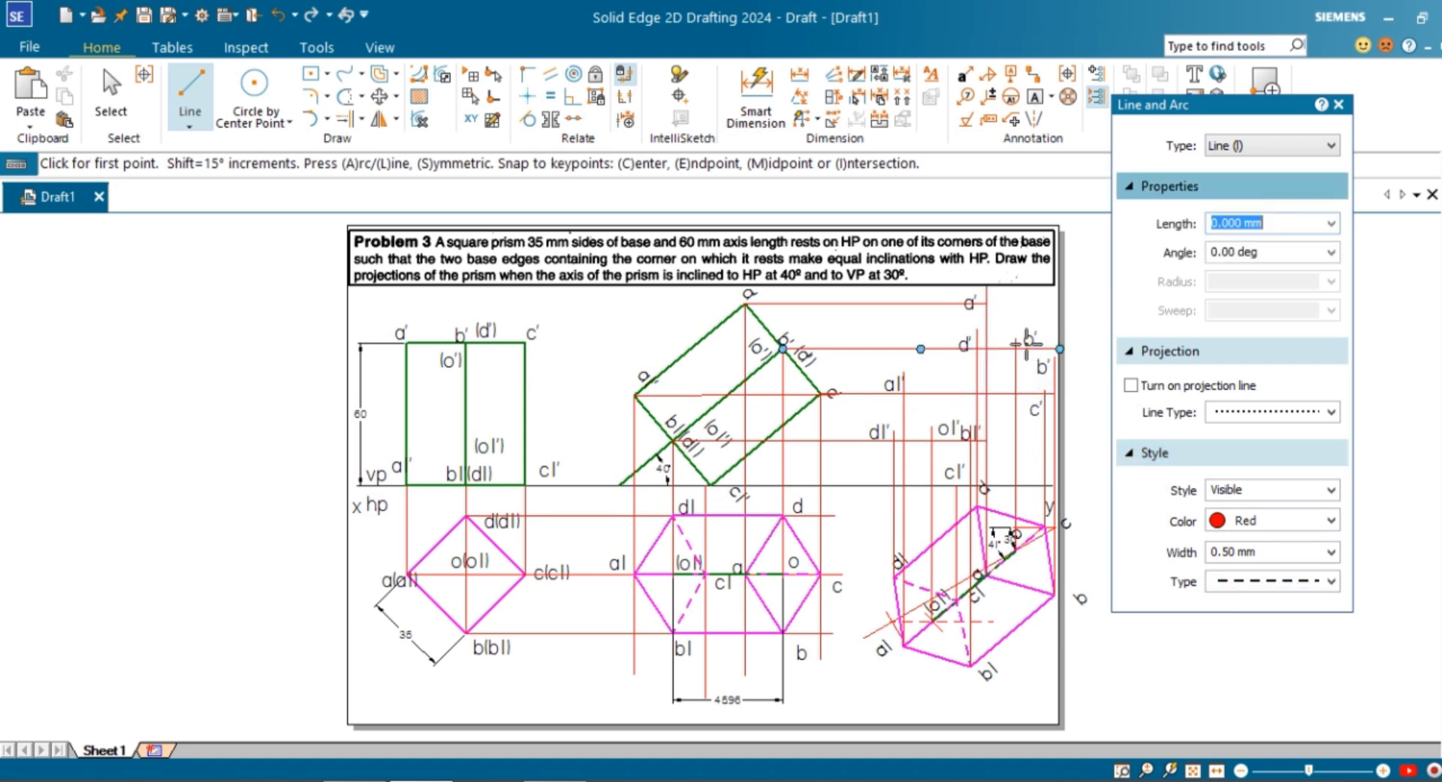
click(344, 119)
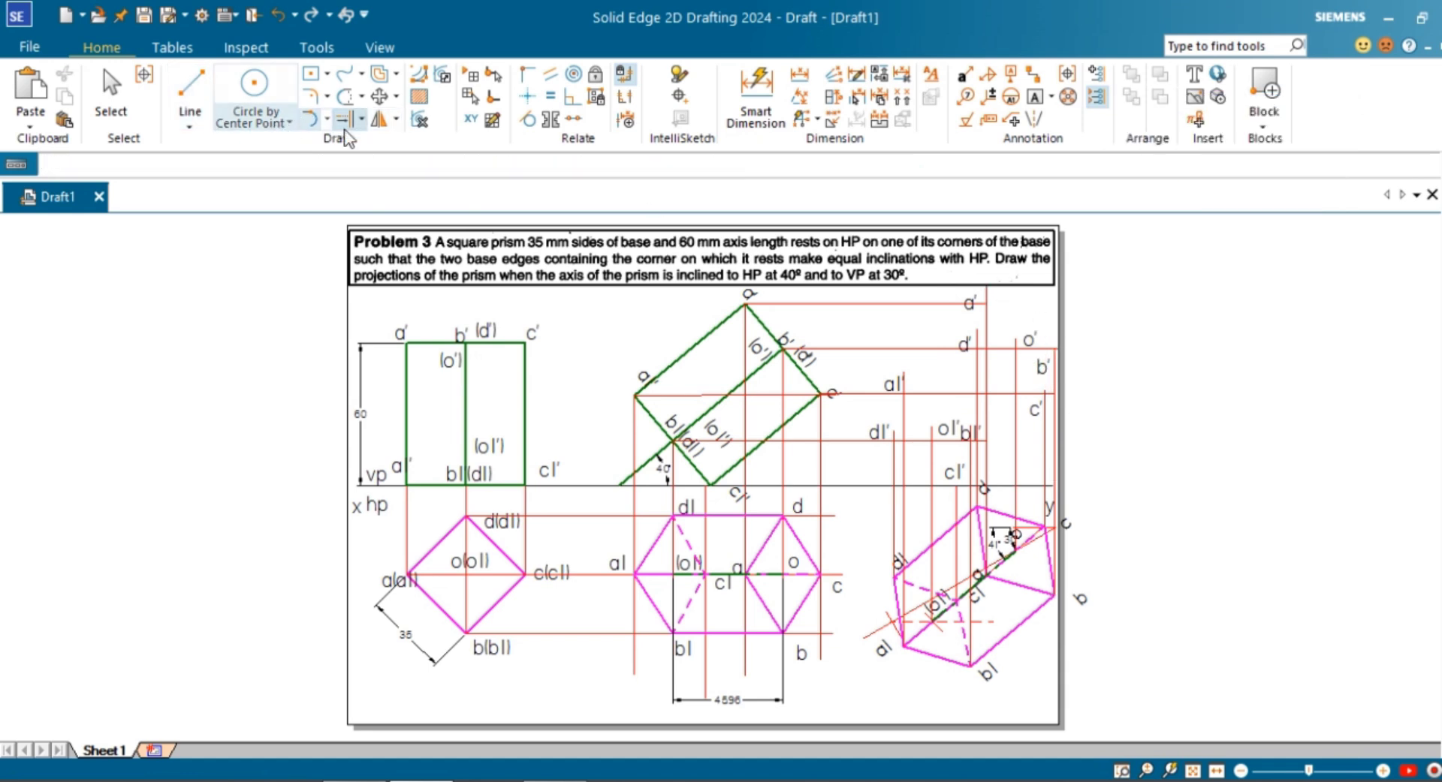
Draw a dashed red 0.50 mm line between b' and d' of the final front view.
click(191, 84)
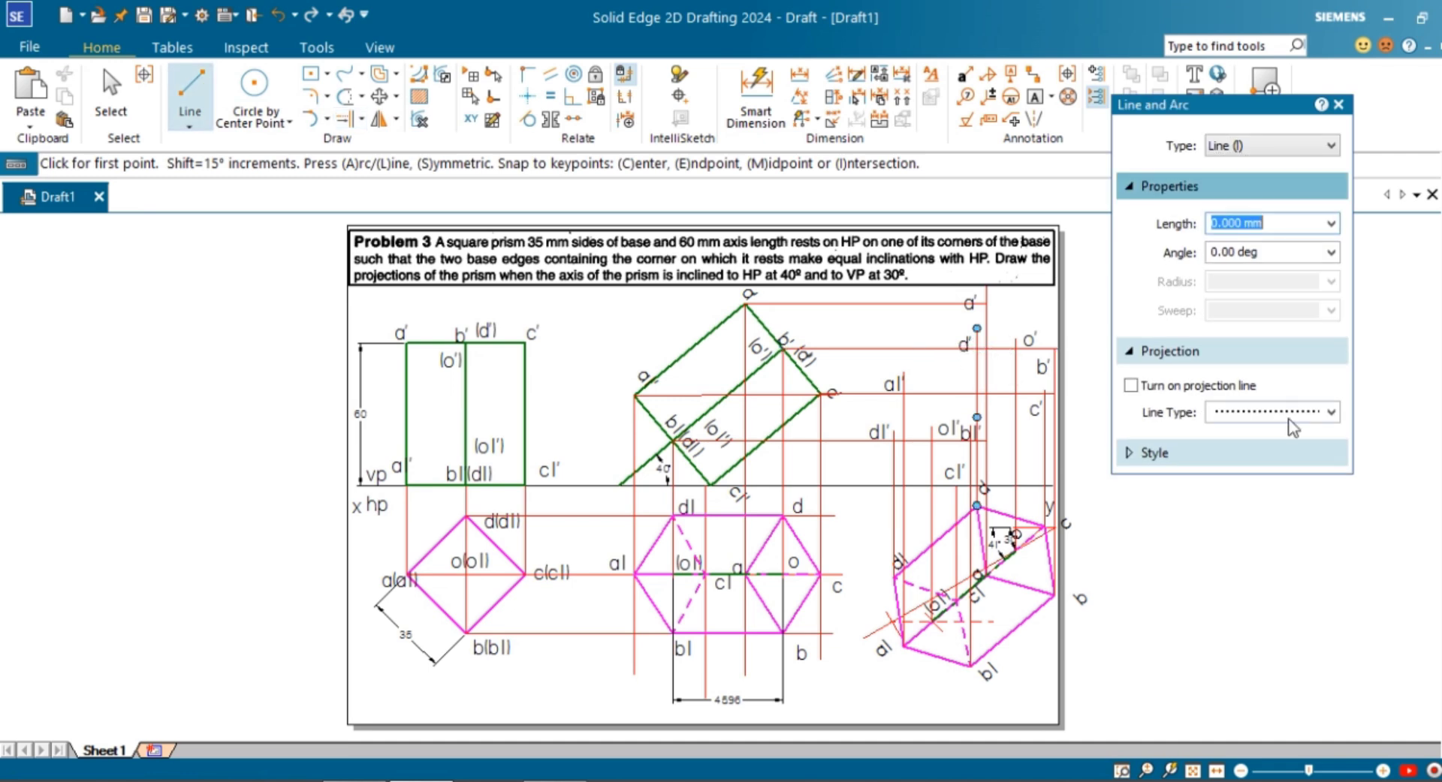
click(1278, 454)
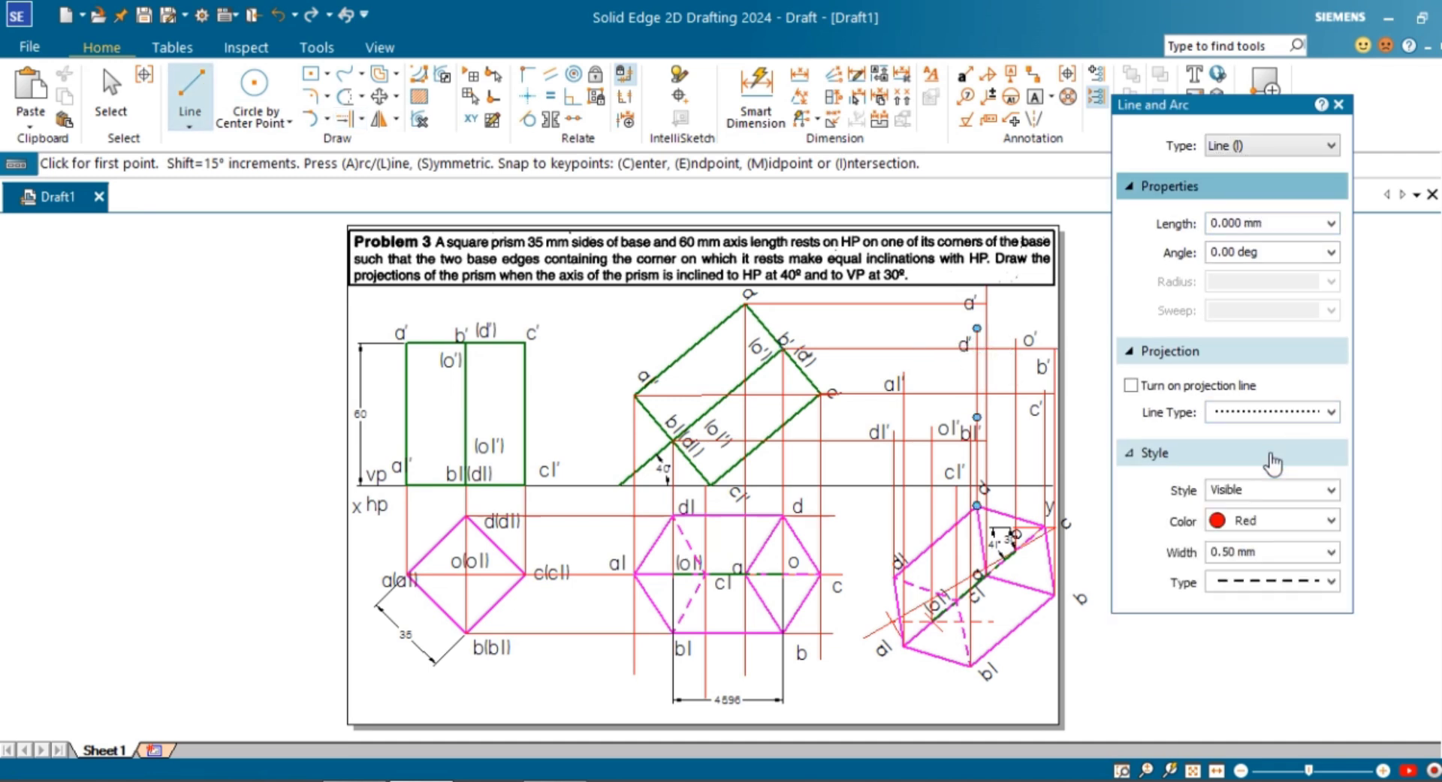
click(976, 349)
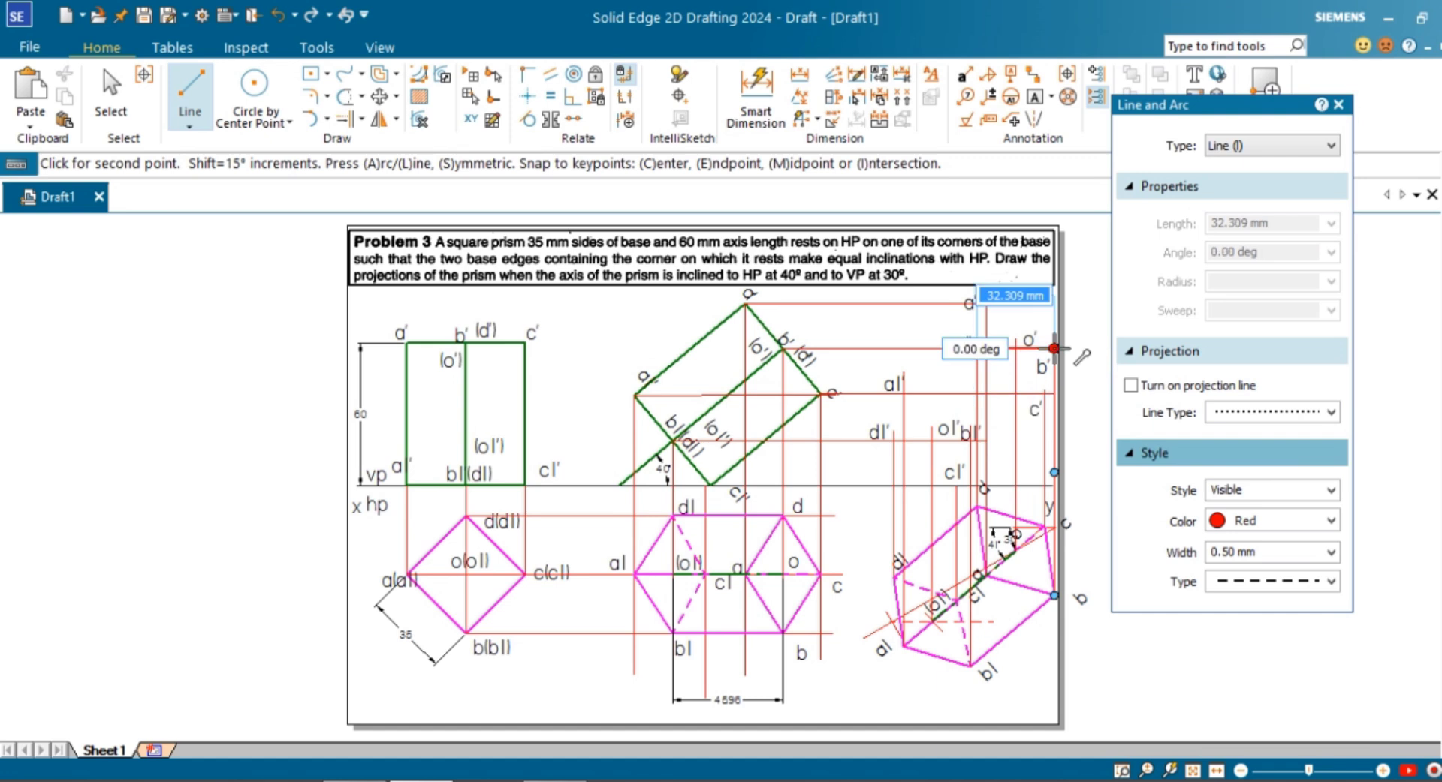
right_click(982, 353)
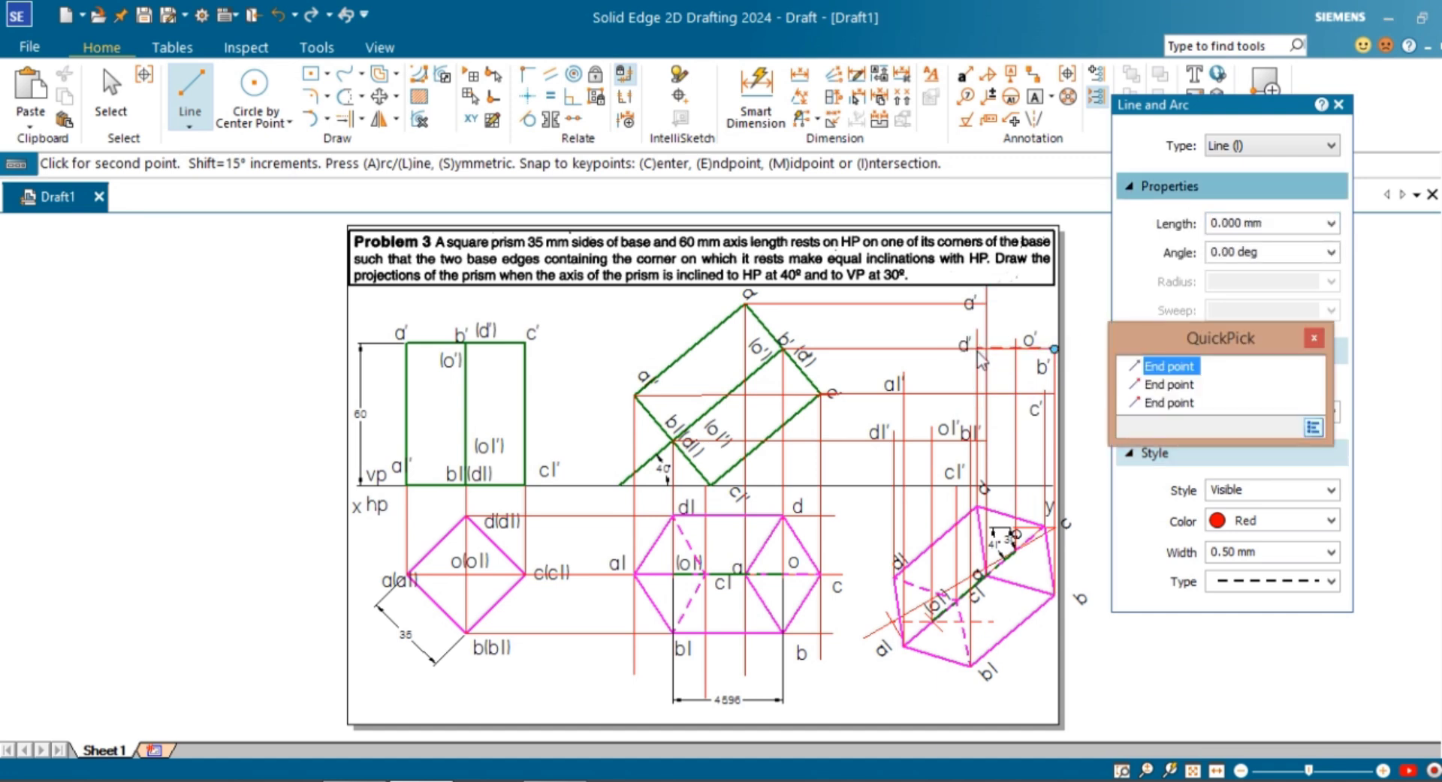
click(1167, 366)
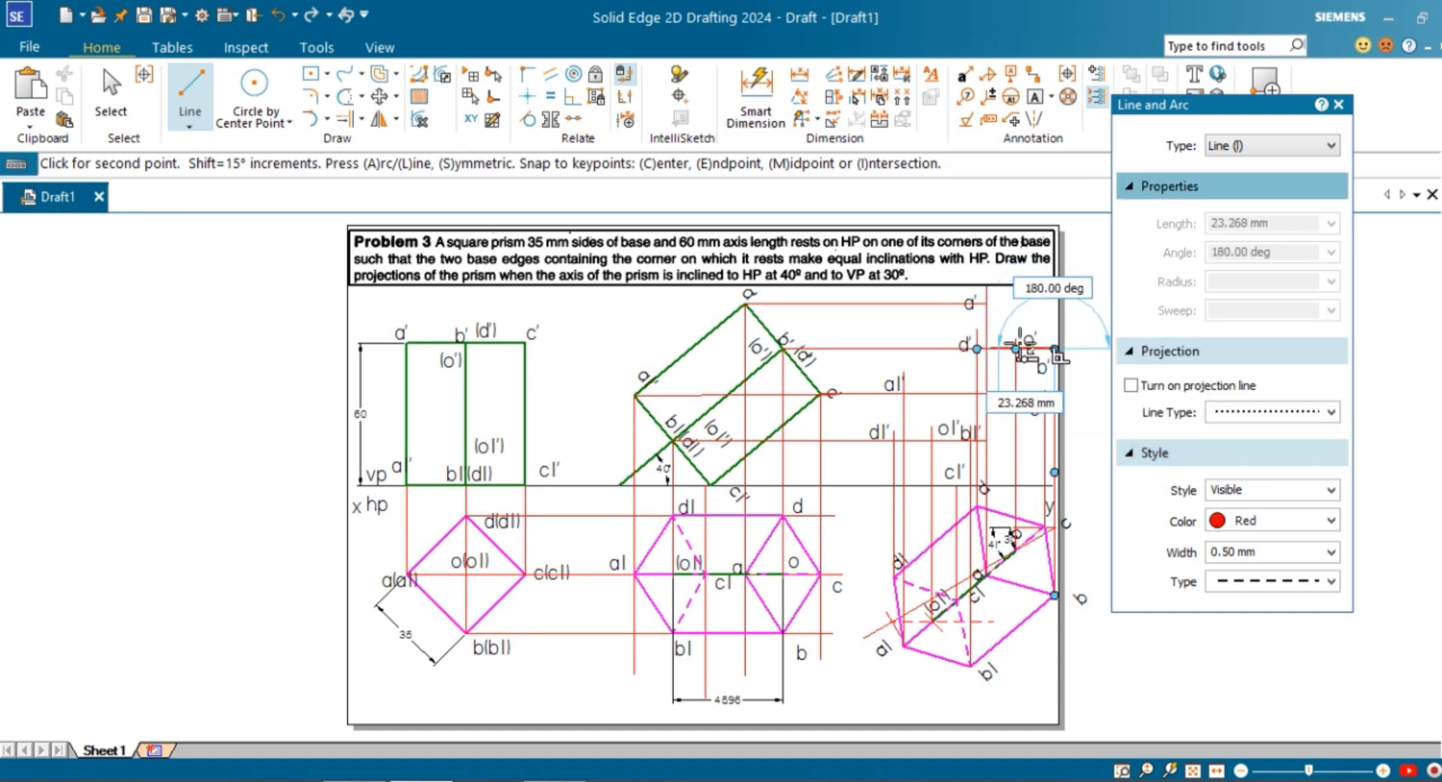
click(976, 348)
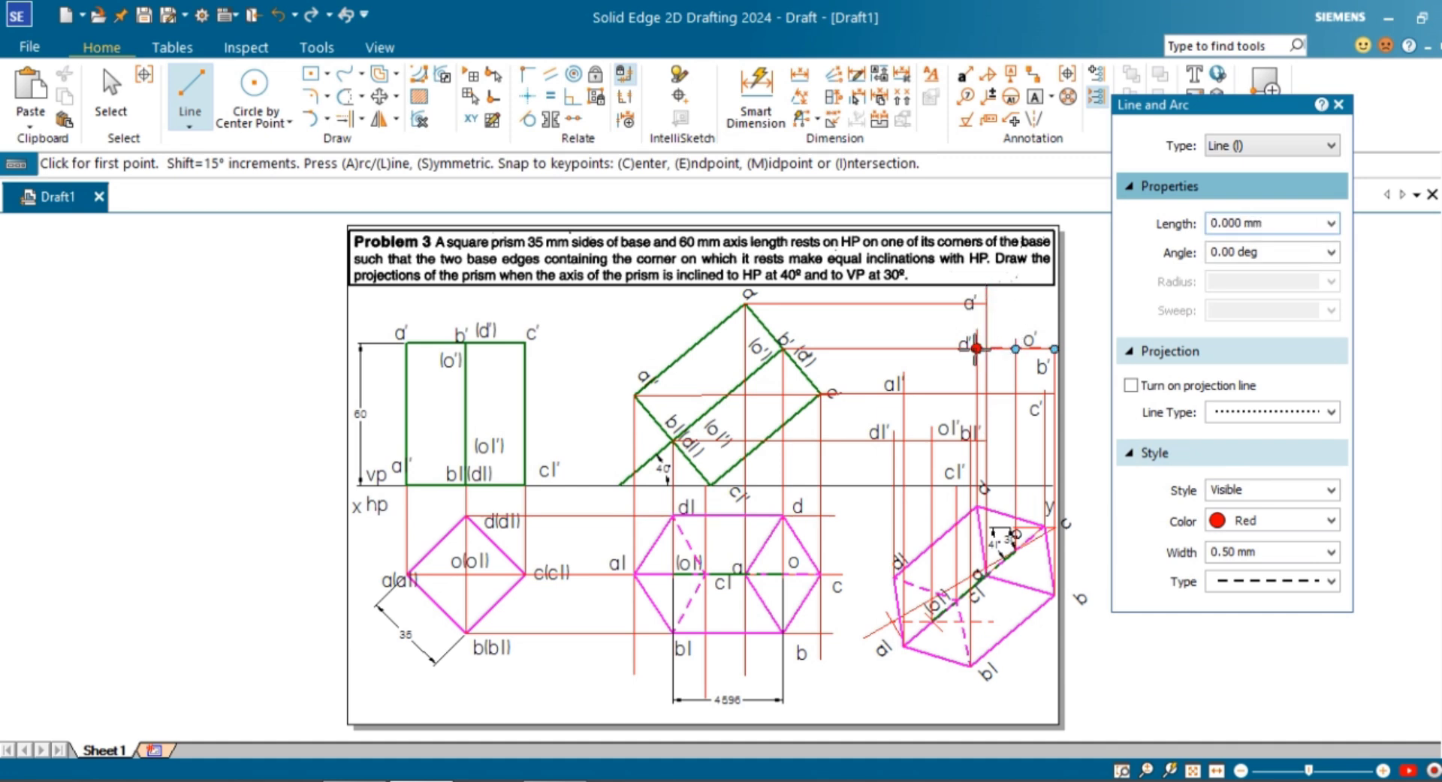
Draw dashed hidden edges from d' to a' and from d' to d1' in the final front view.
click(976, 349)
click(986, 303)
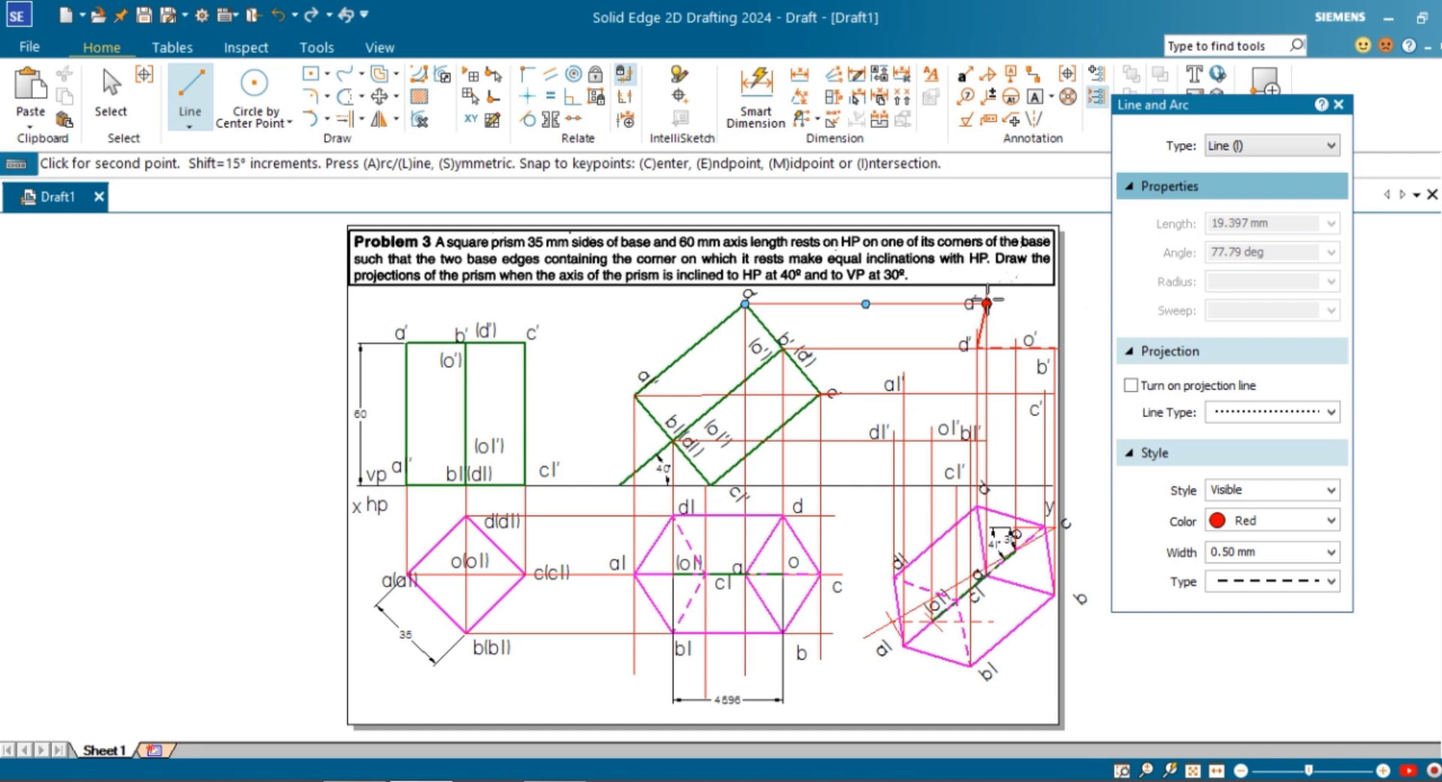
click(975, 348)
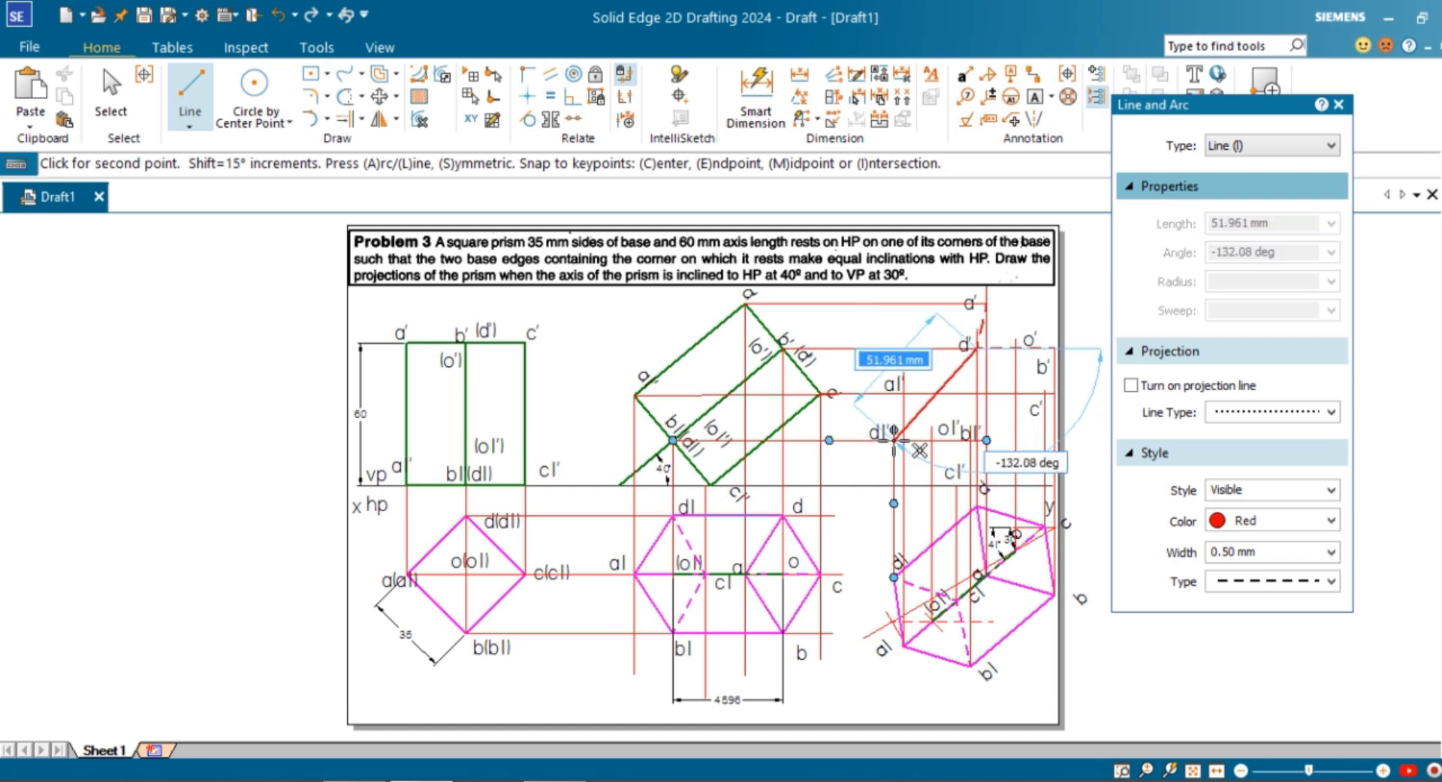
click(893, 434)
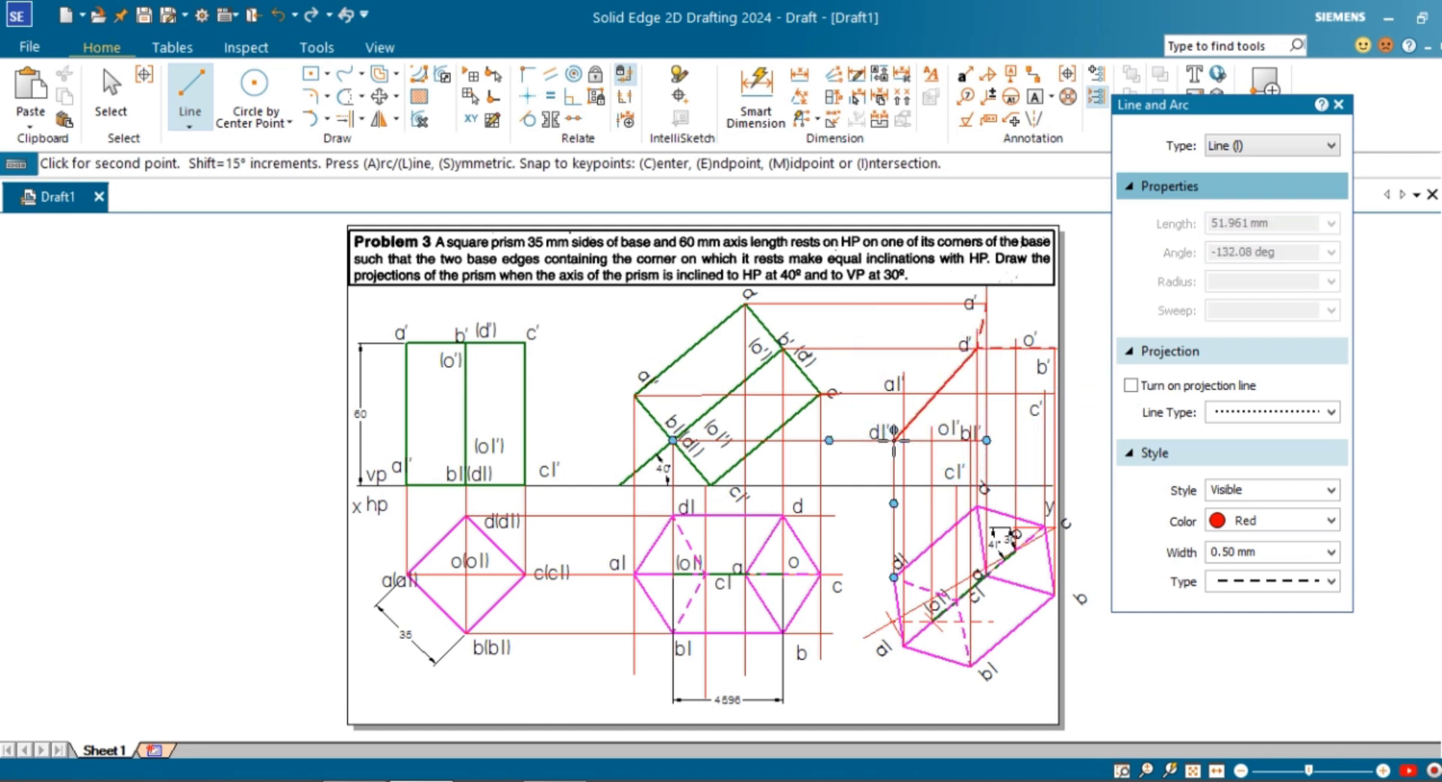
Change the line type to continuous and draw the visible edges c'b' and c'c1' of the final front view.
click(1290, 595)
click(1269, 619)
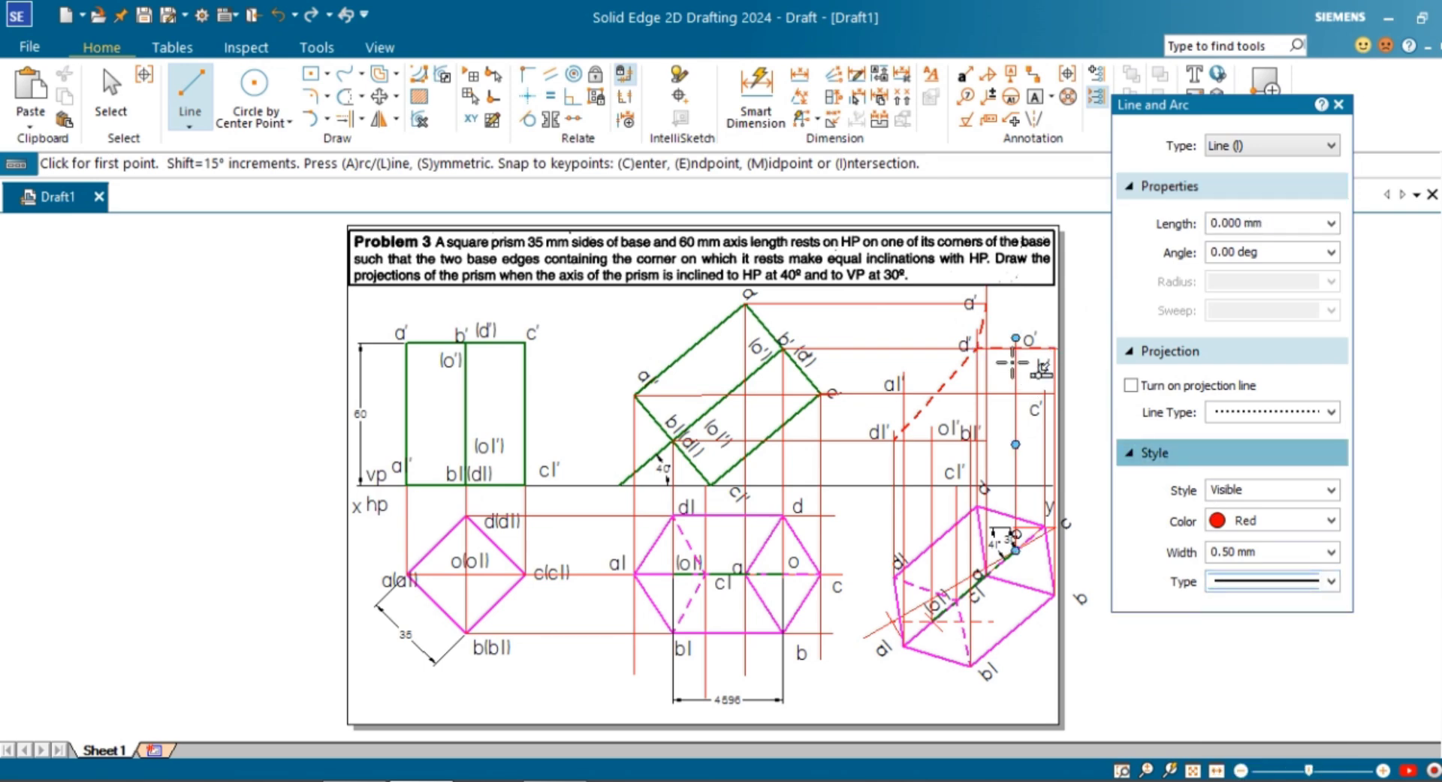
scroll(972, 377, up, 1)
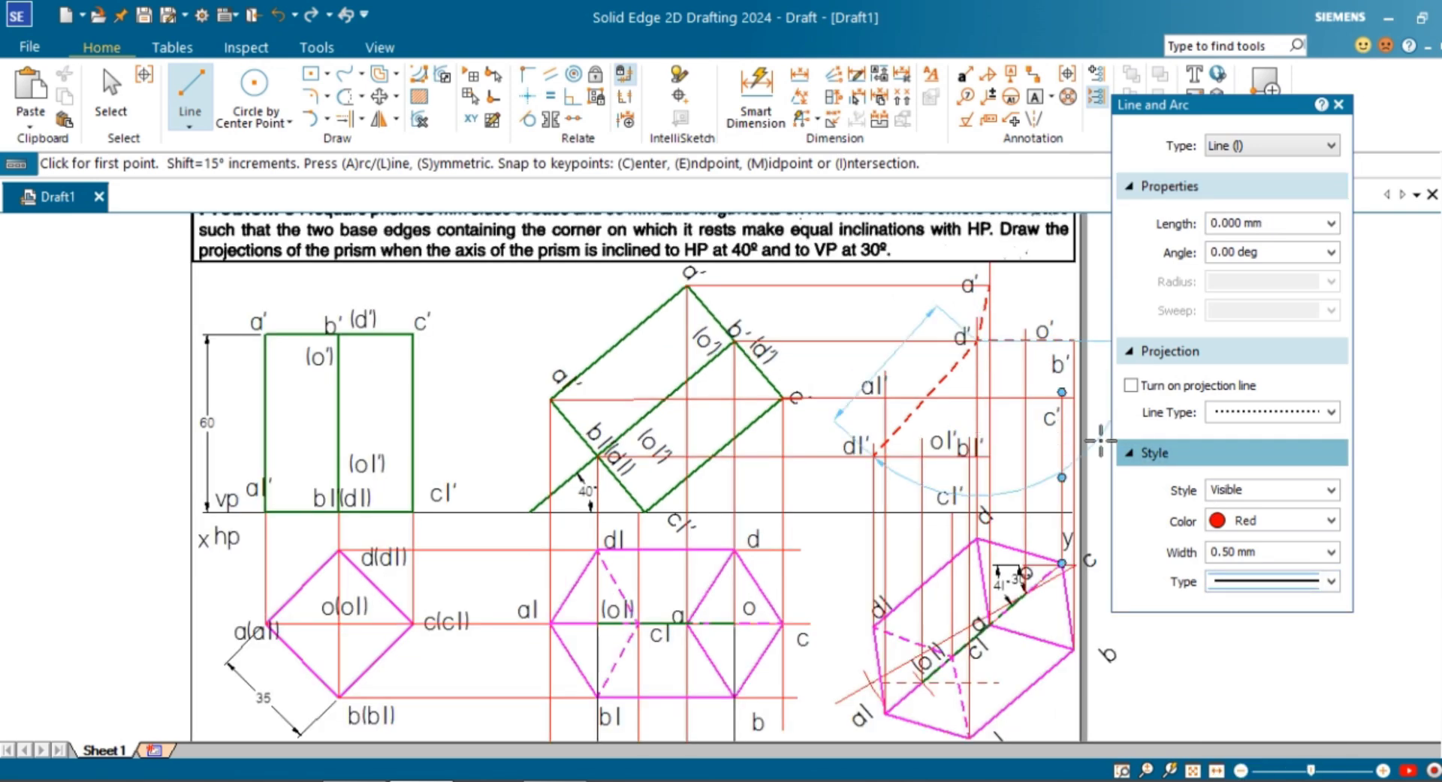
scroll(1060, 401, up, 1)
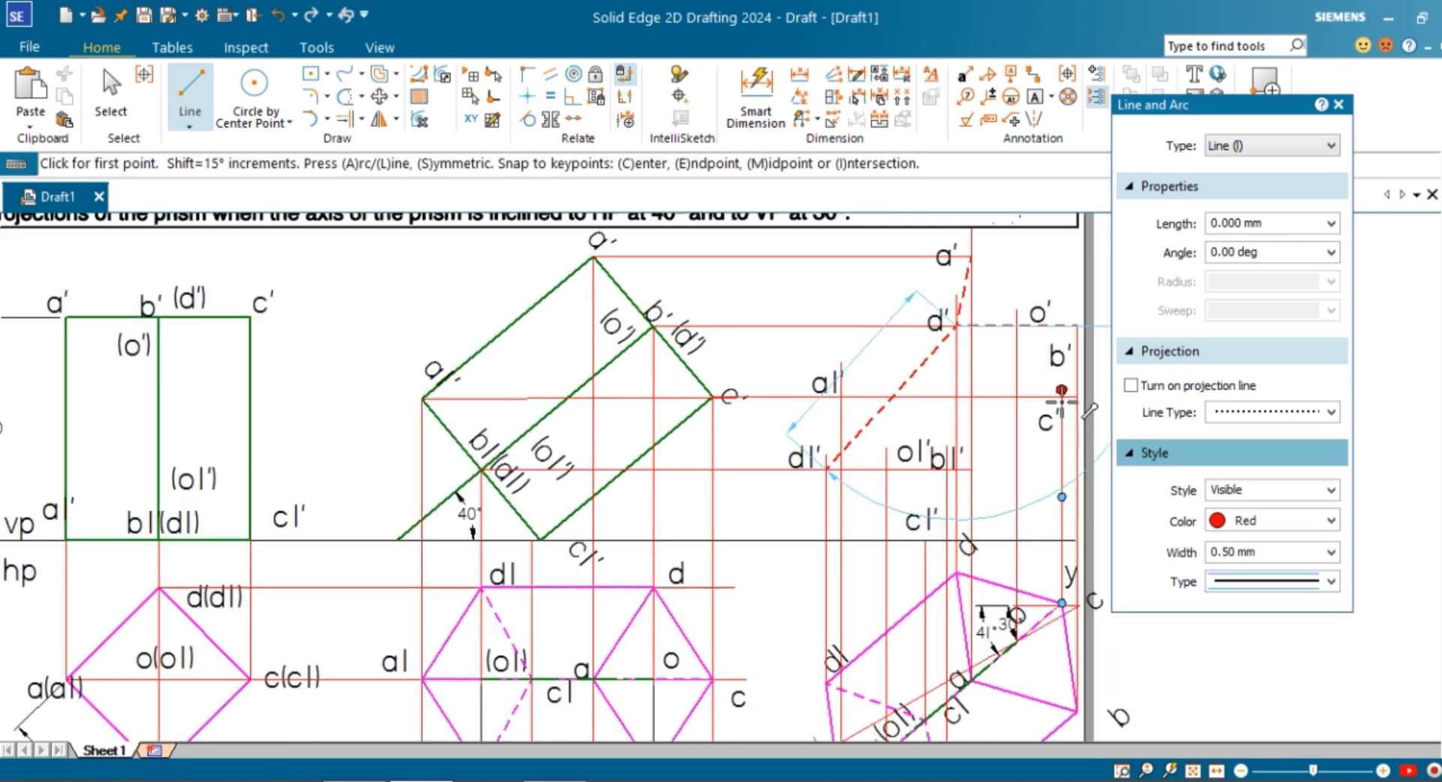
scroll(1060, 402, up, 1)
click(1061, 394)
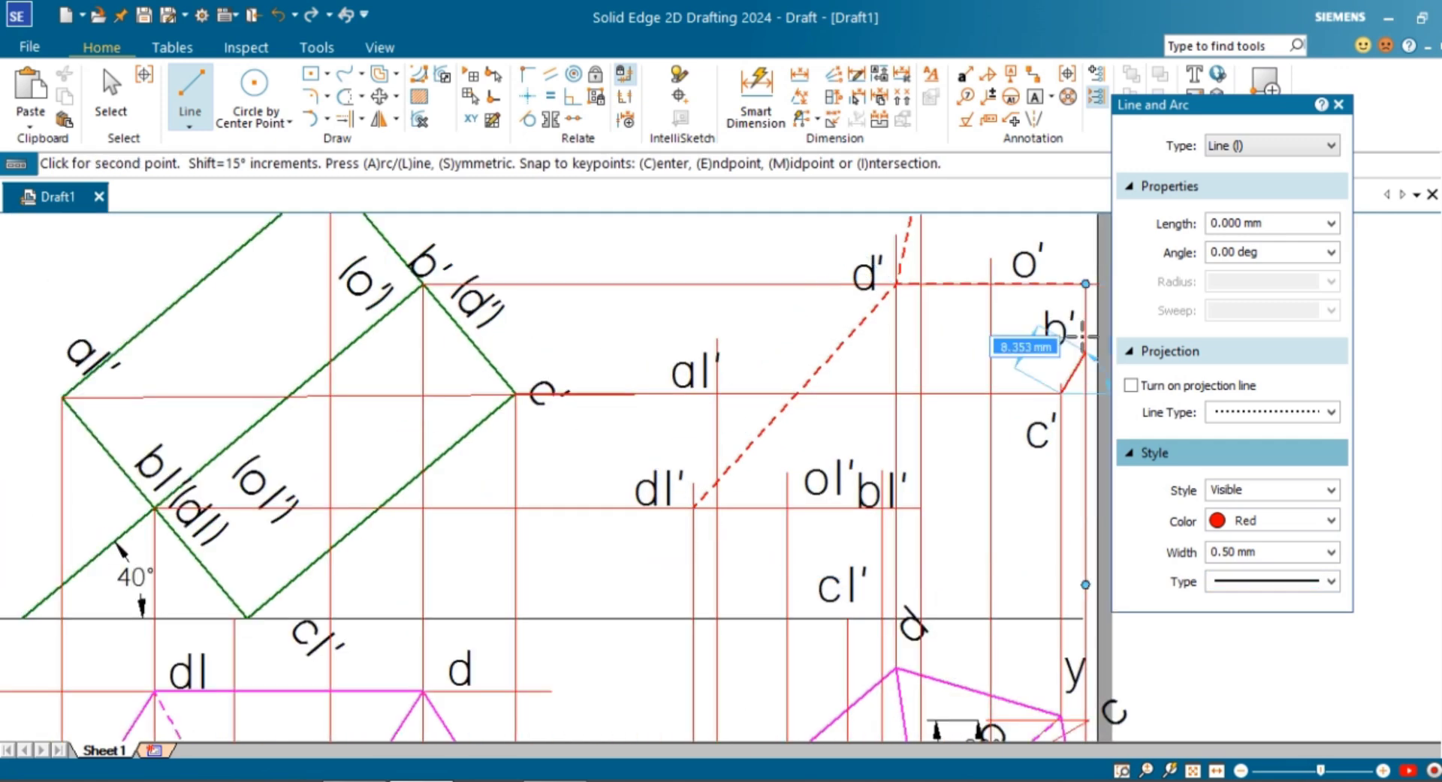
click(1085, 284)
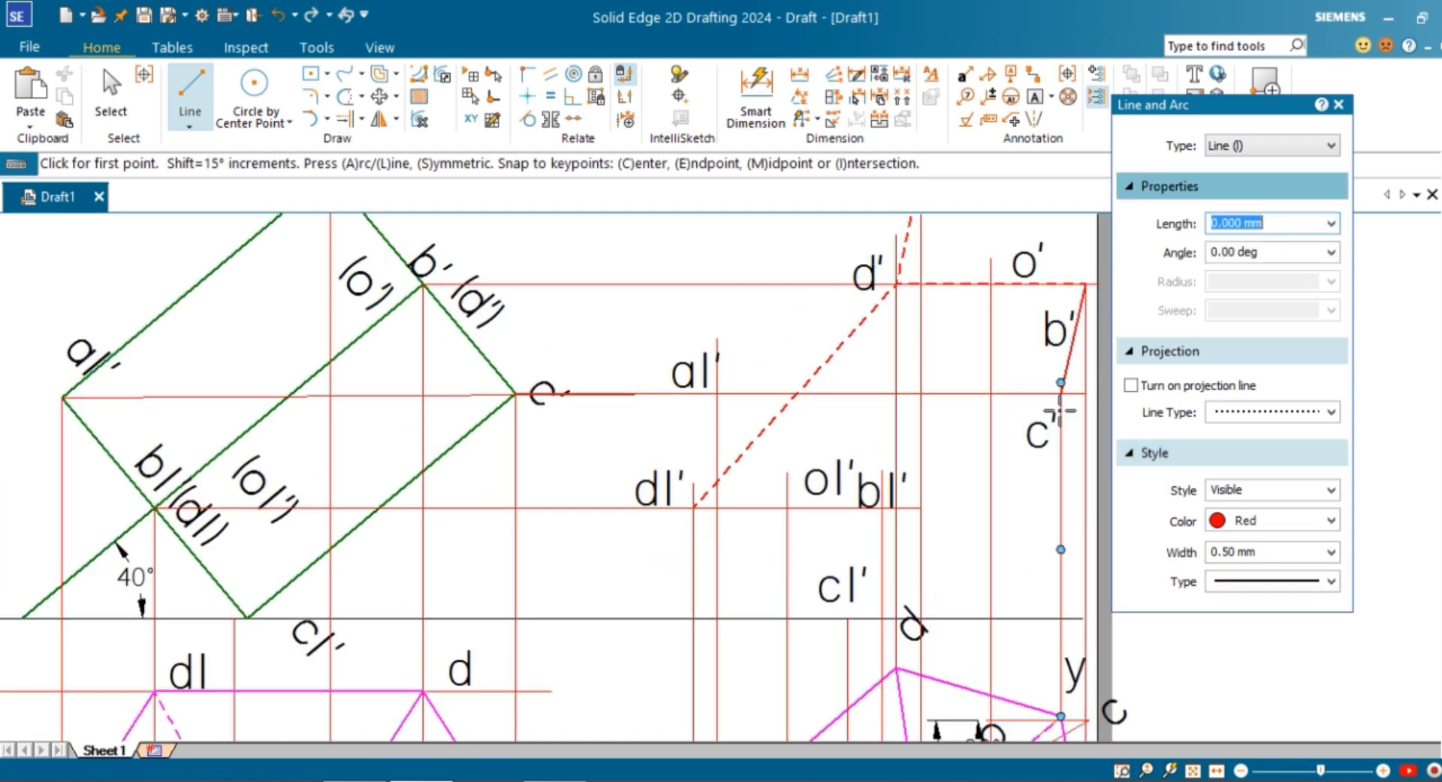
click(1060, 394)
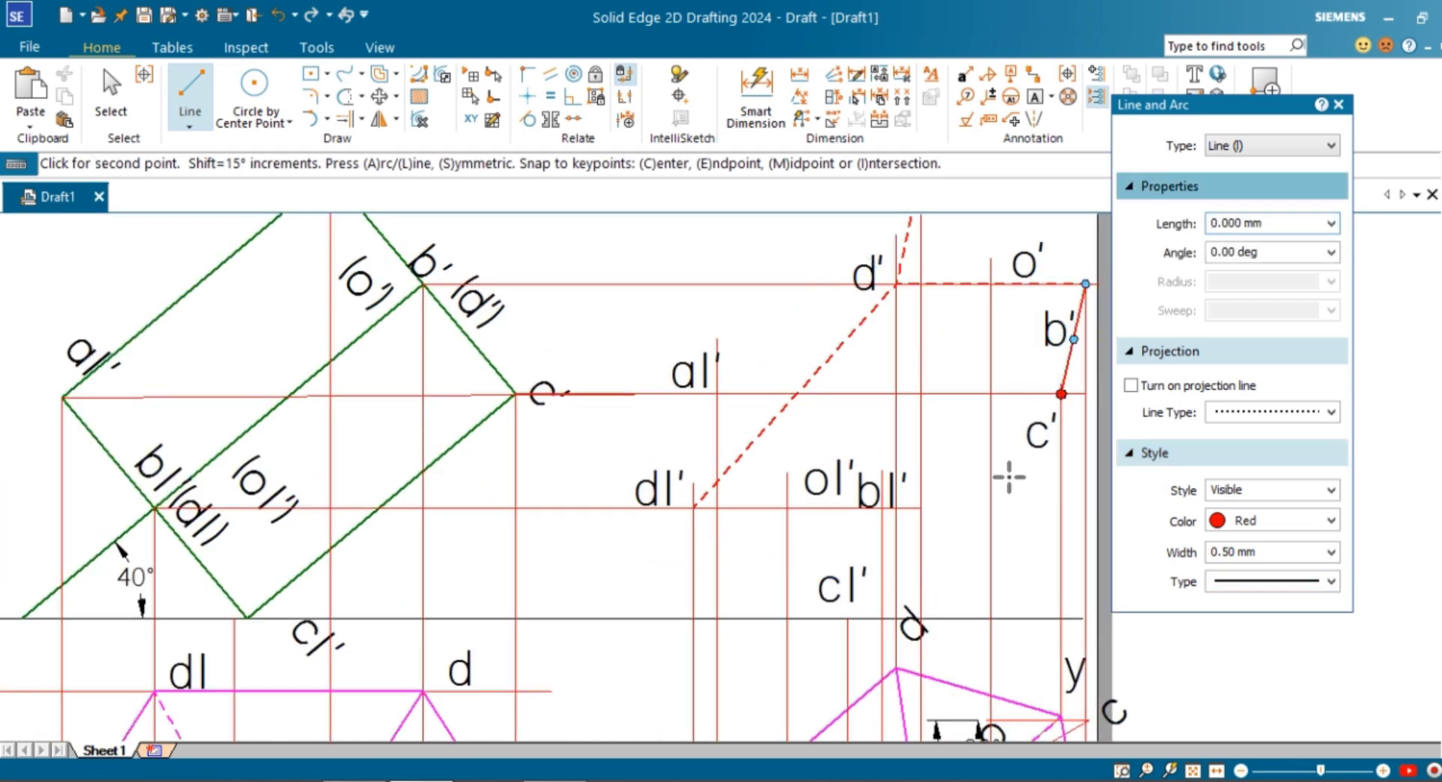
click(847, 618)
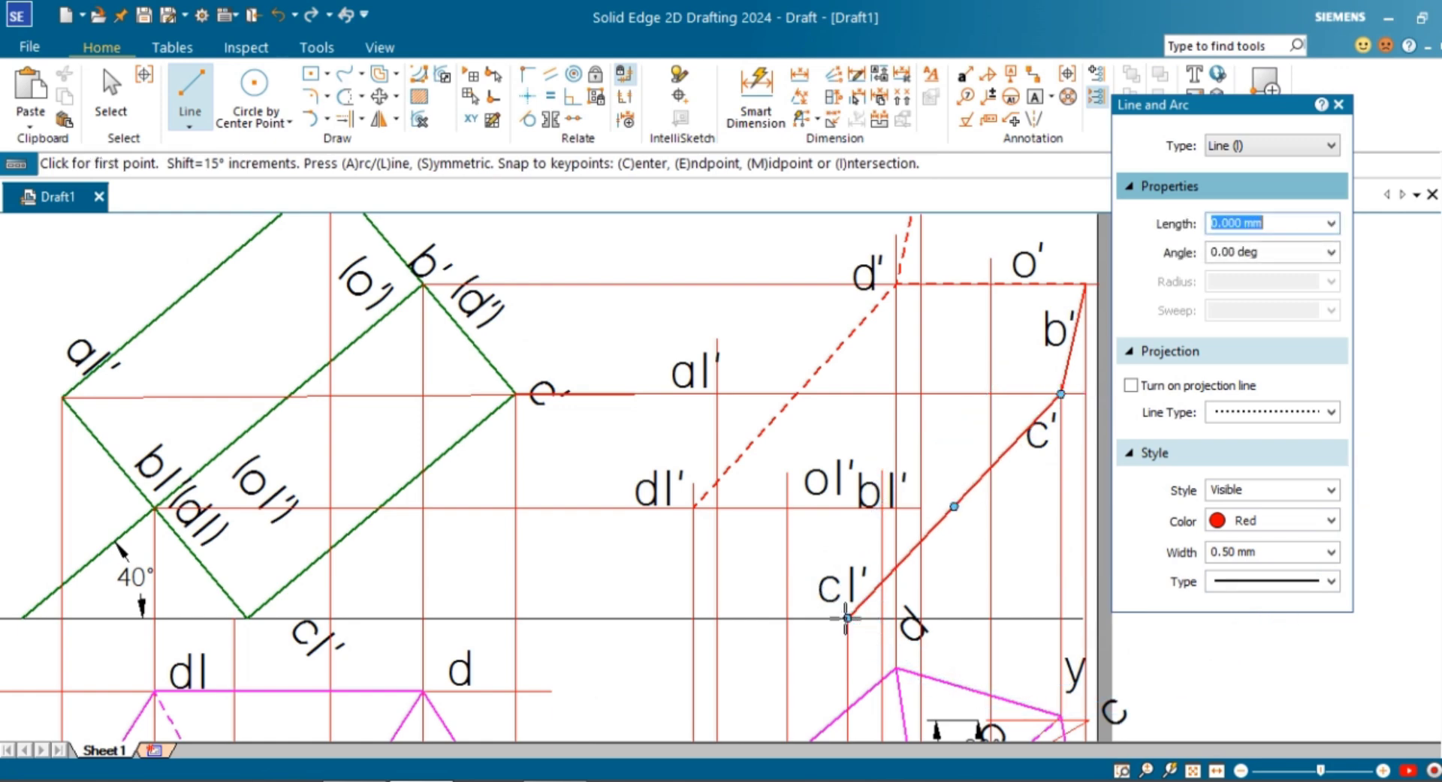
Draw continuous lines from a' to b' and from d' to c' on the upper base.
scroll(846, 618, down, 2)
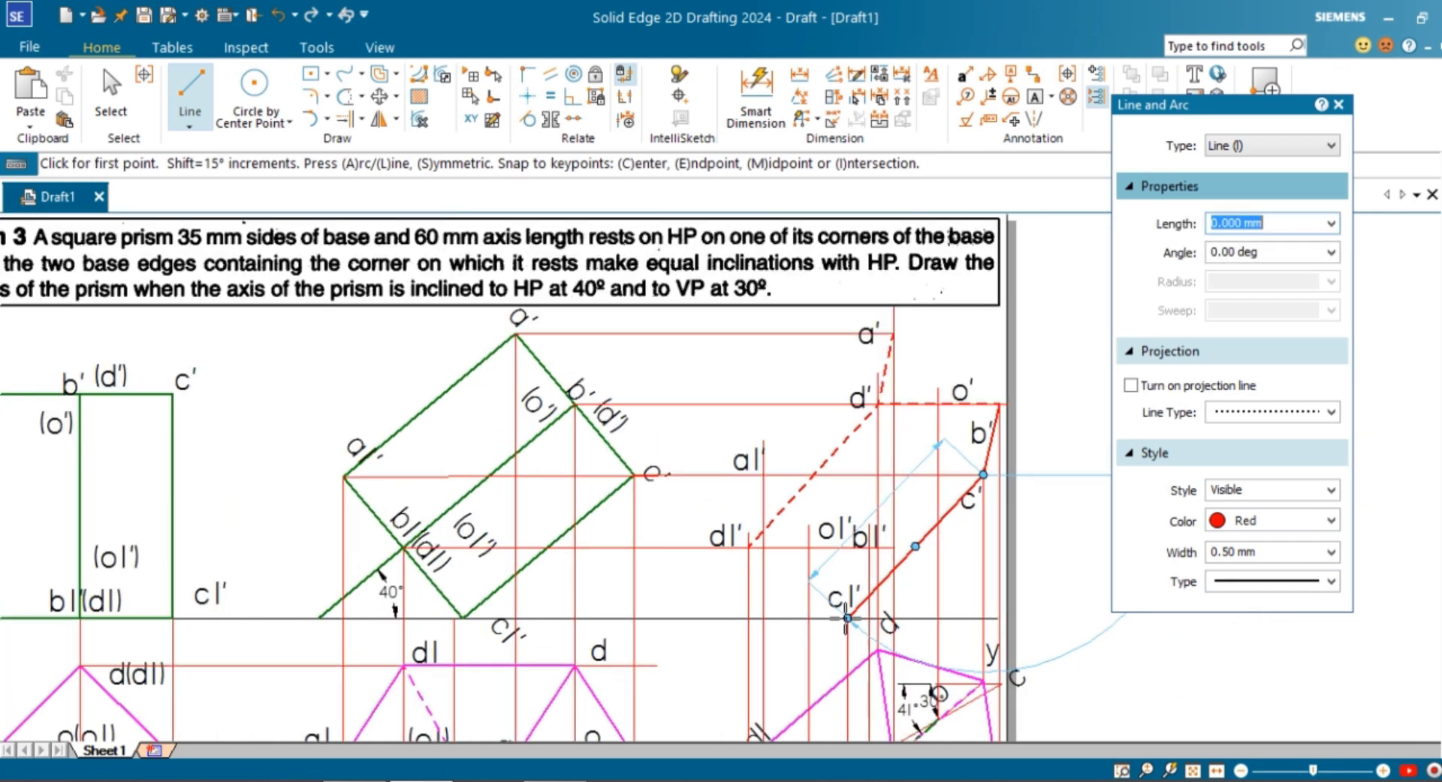
click(894, 334)
click(998, 404)
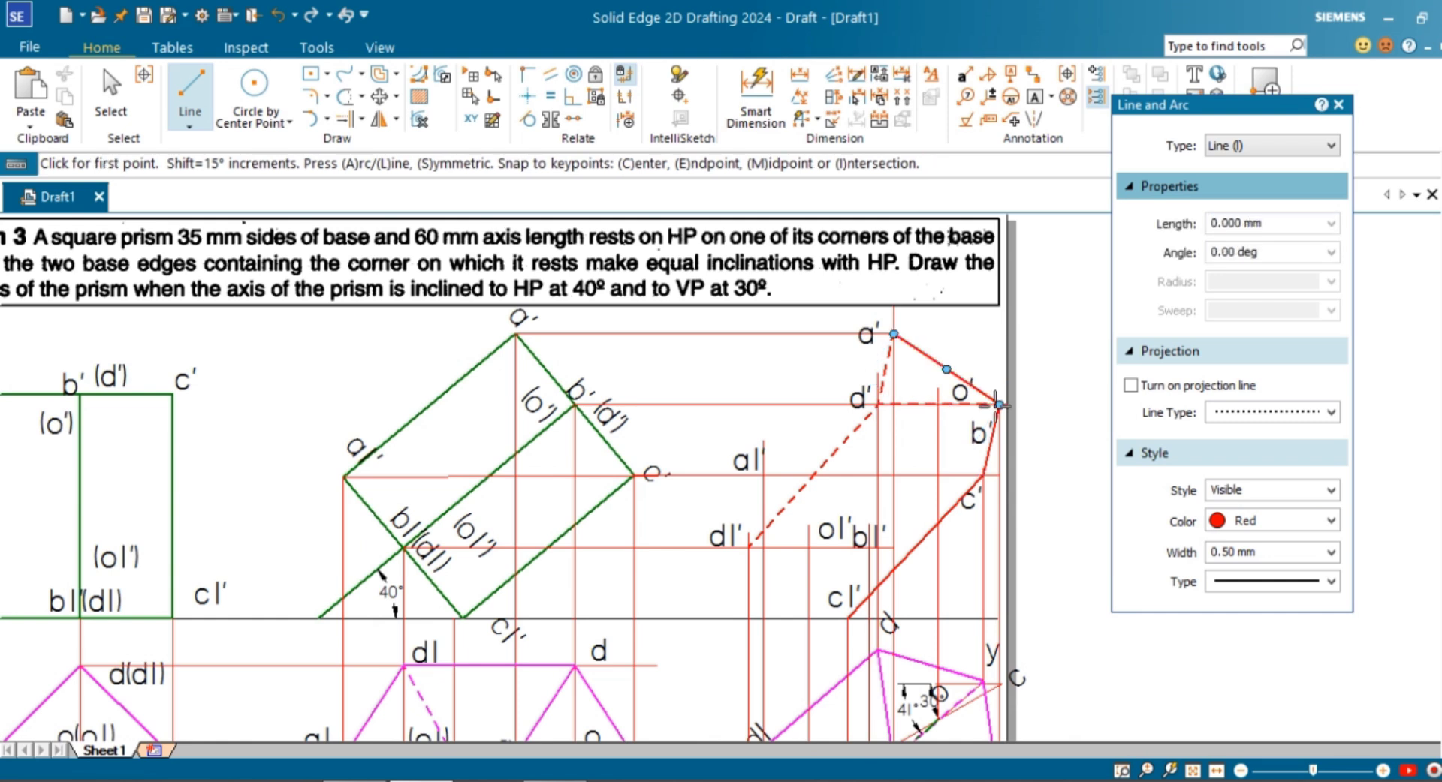
click(877, 403)
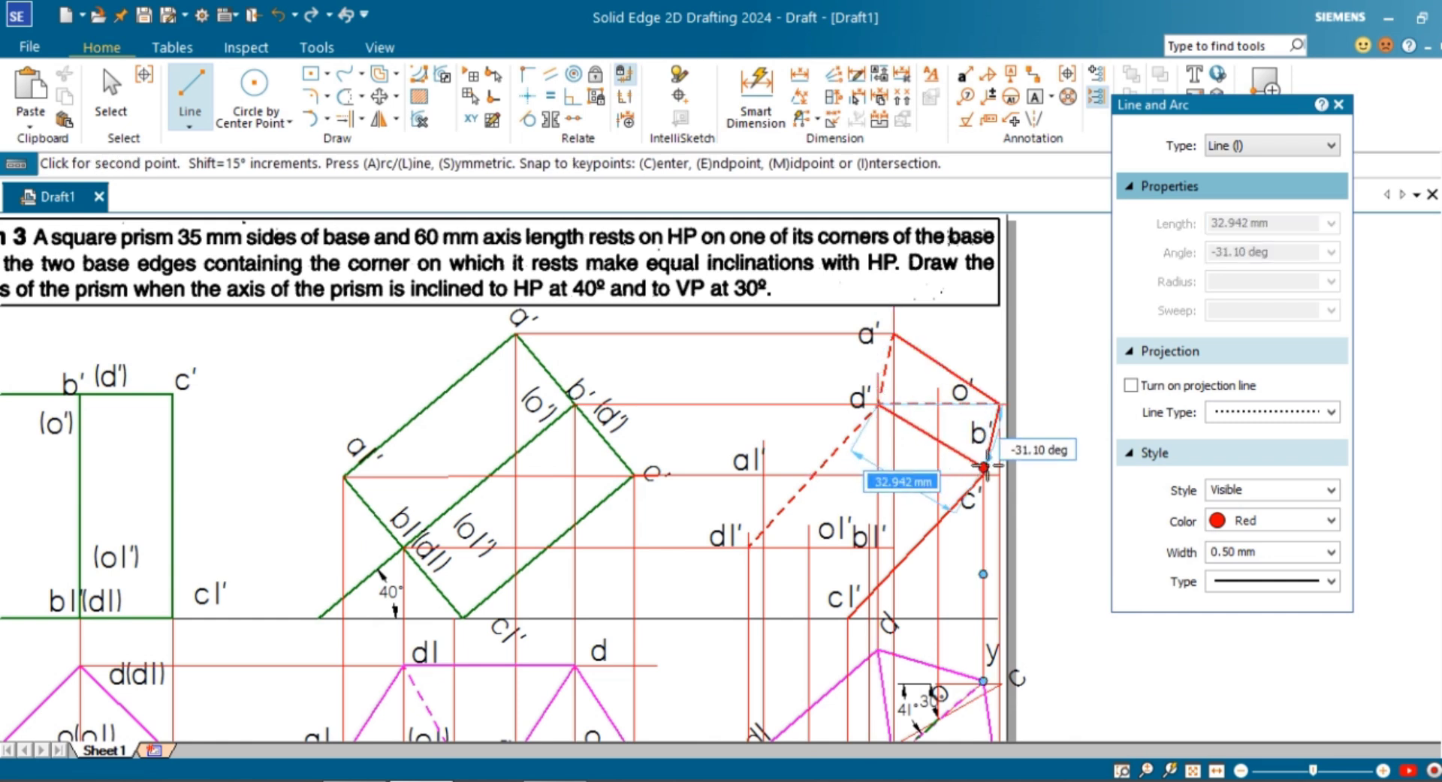
click(983, 475)
Draw the lower base outline with continuous lines through c1', d1', a1', b1' and back to c1'.
click(847, 618)
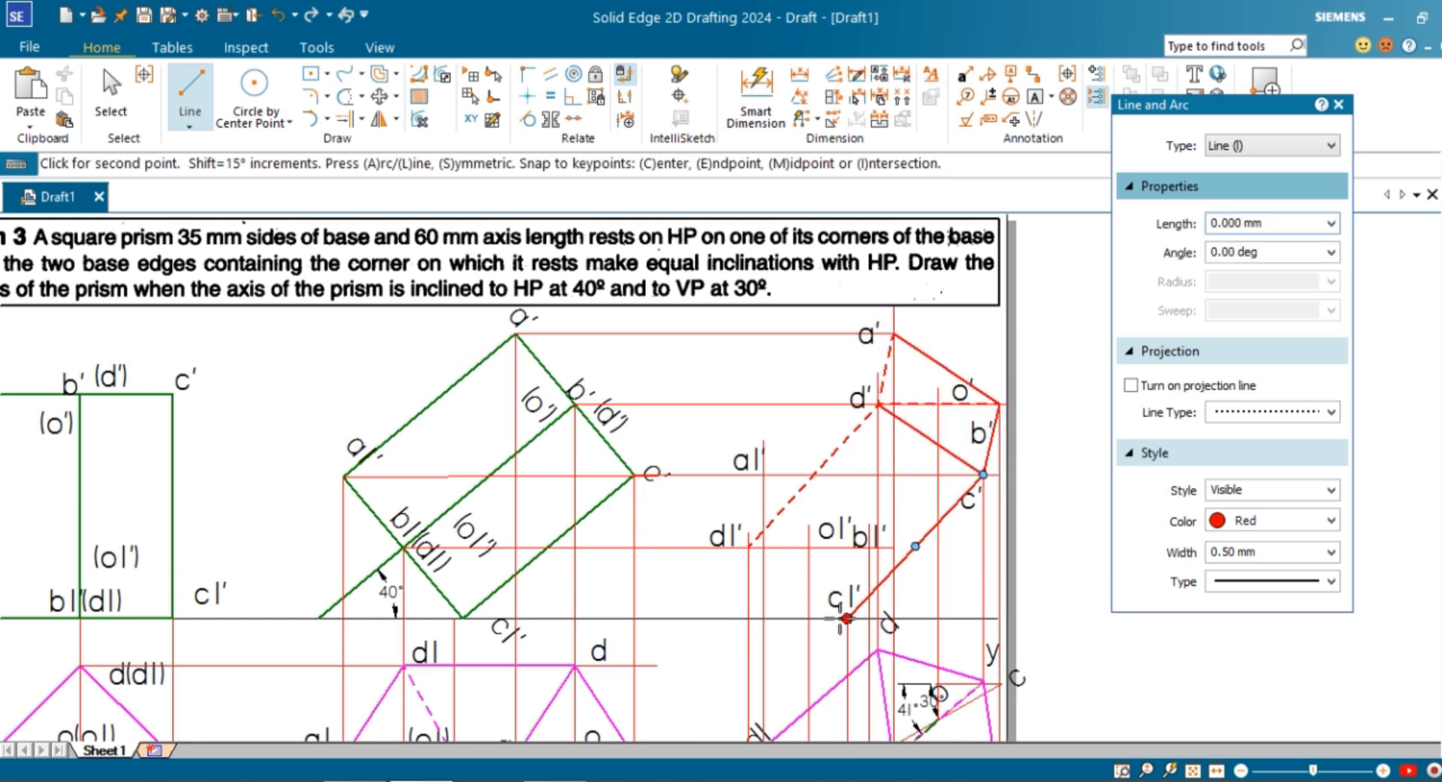
click(748, 548)
click(748, 547)
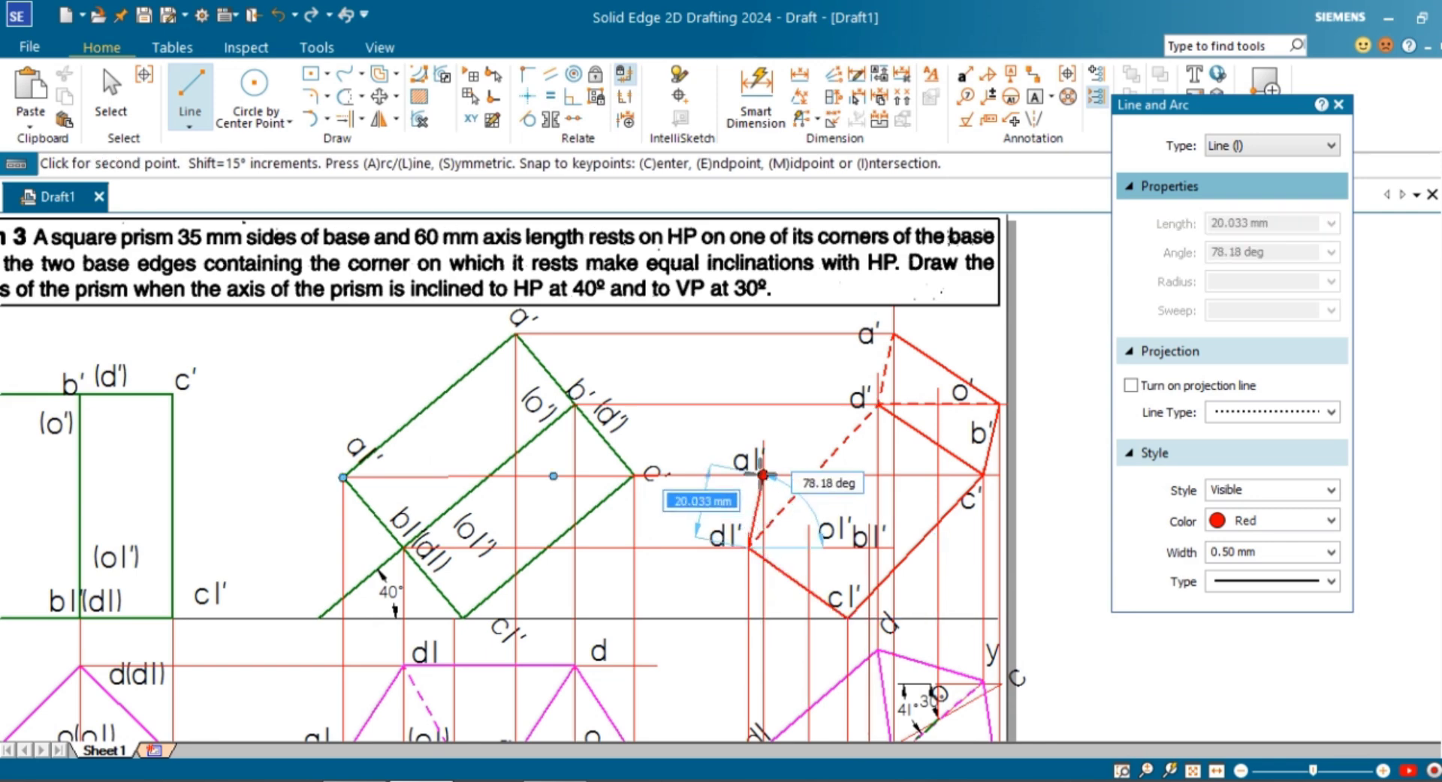
click(762, 474)
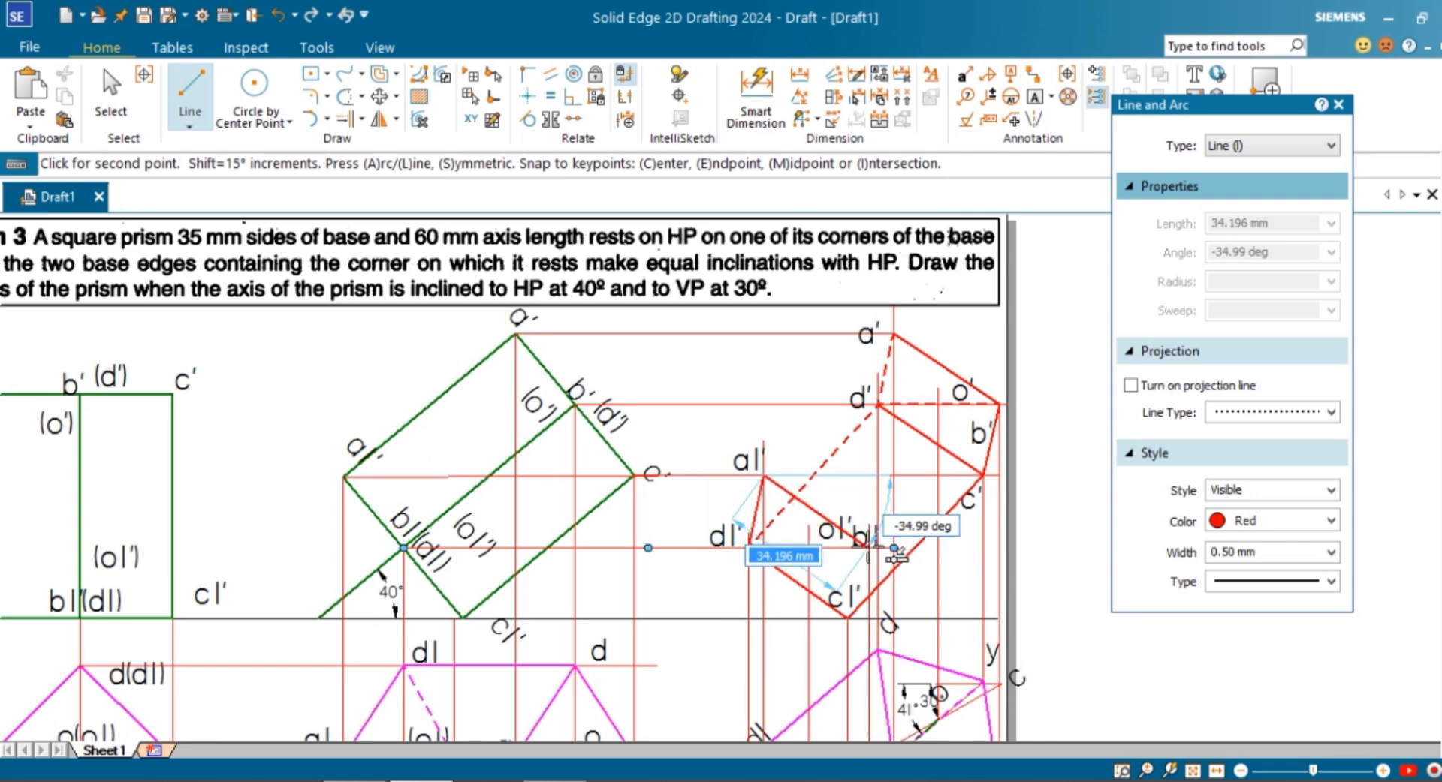
scroll(882, 551, up, 2)
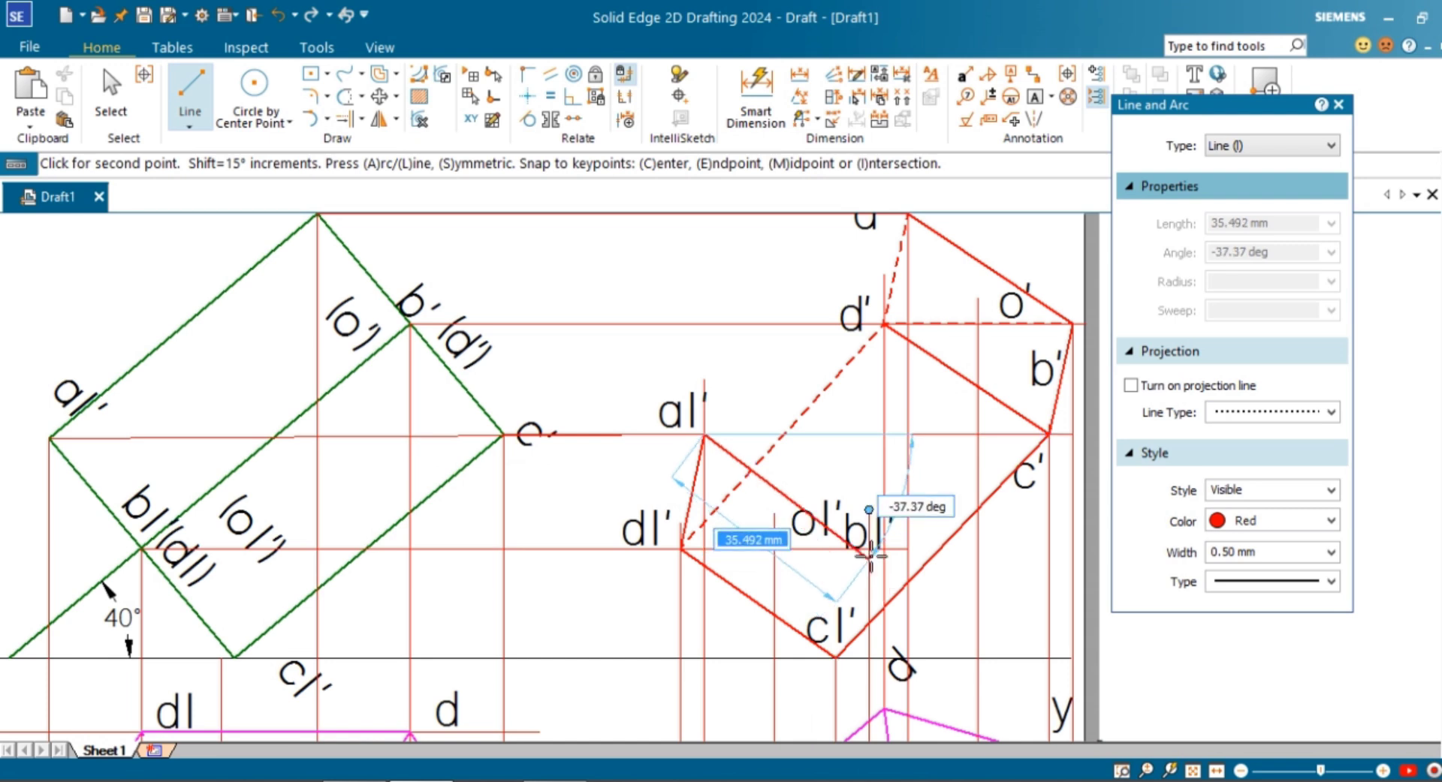
click(868, 549)
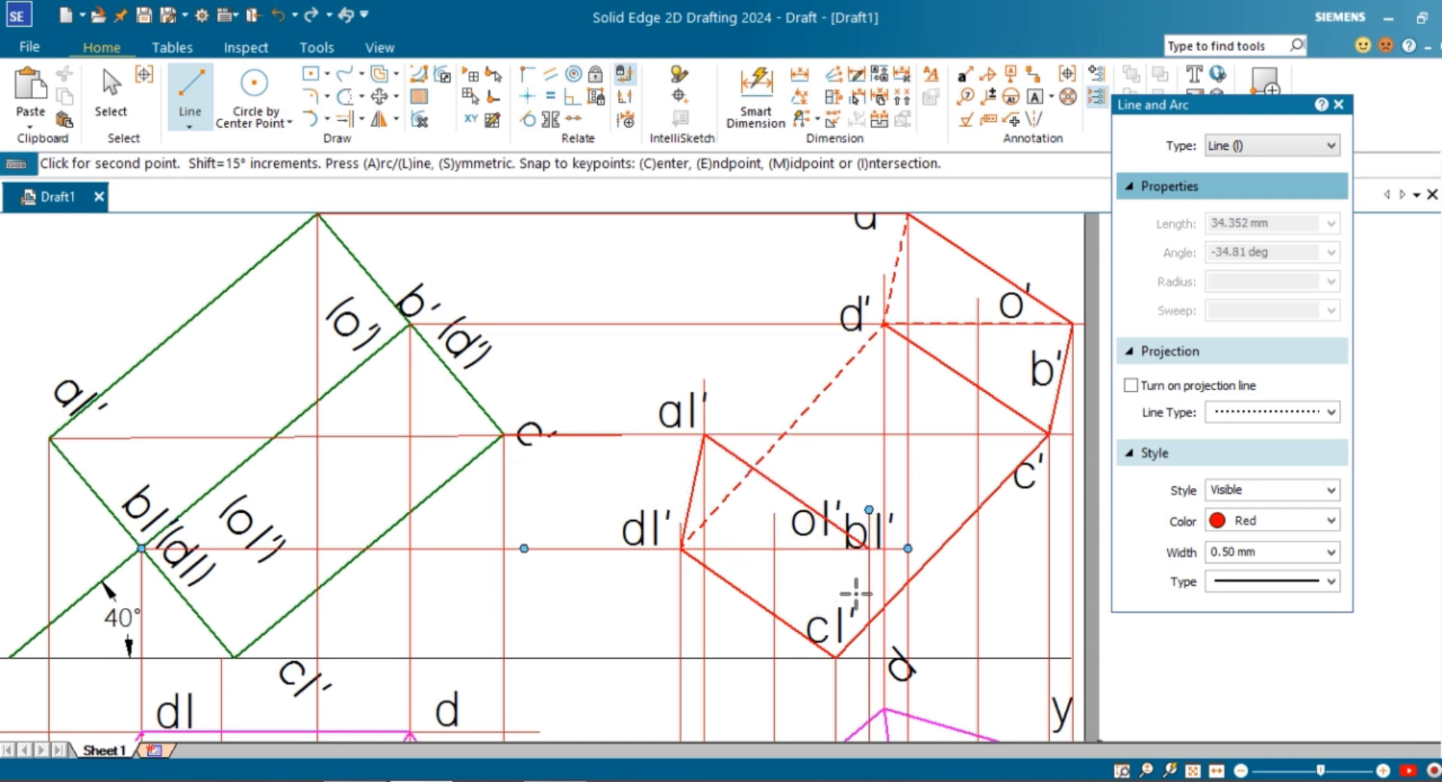
click(835, 658)
right_click(835, 657)
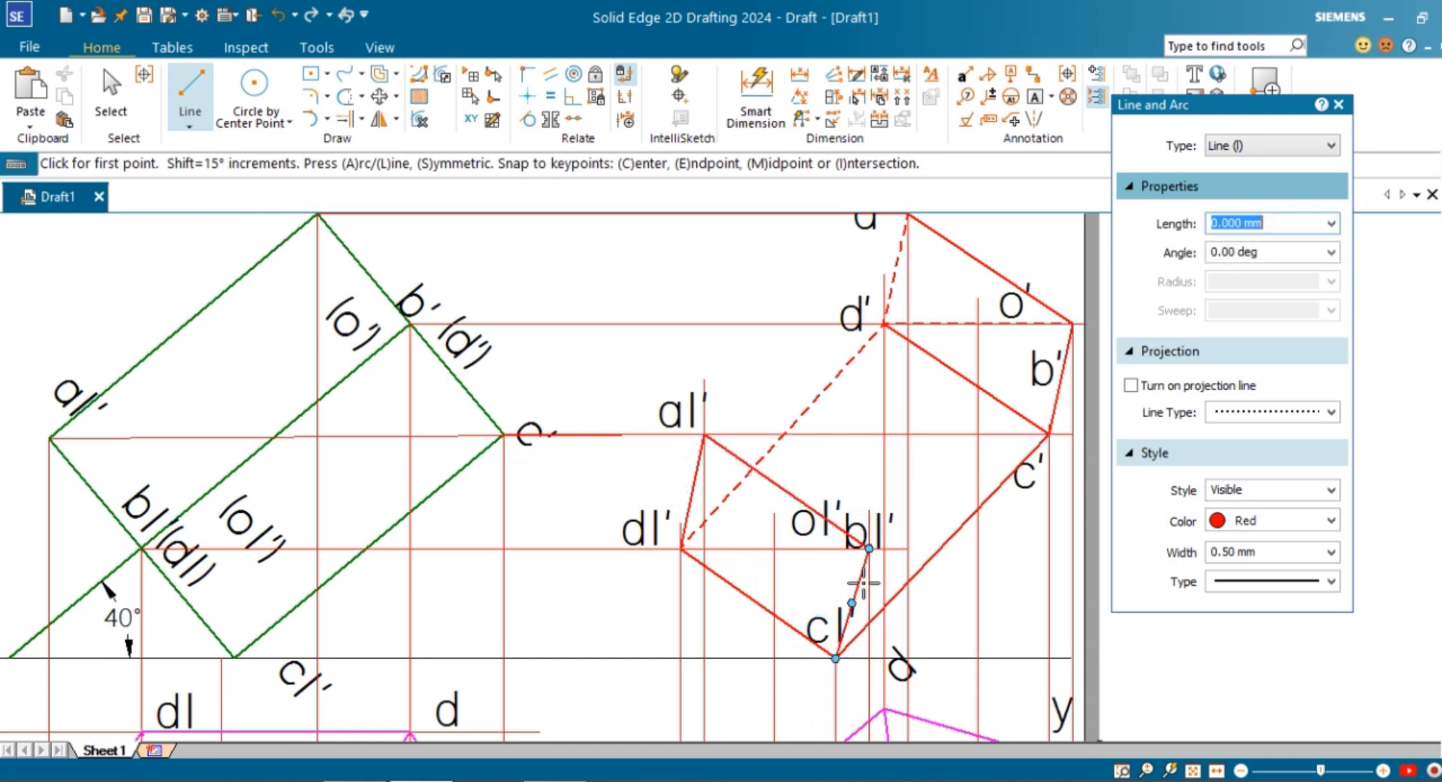
Draw the visible long edges from b1' to b' and from a1' to a'.
click(868, 549)
click(1072, 325)
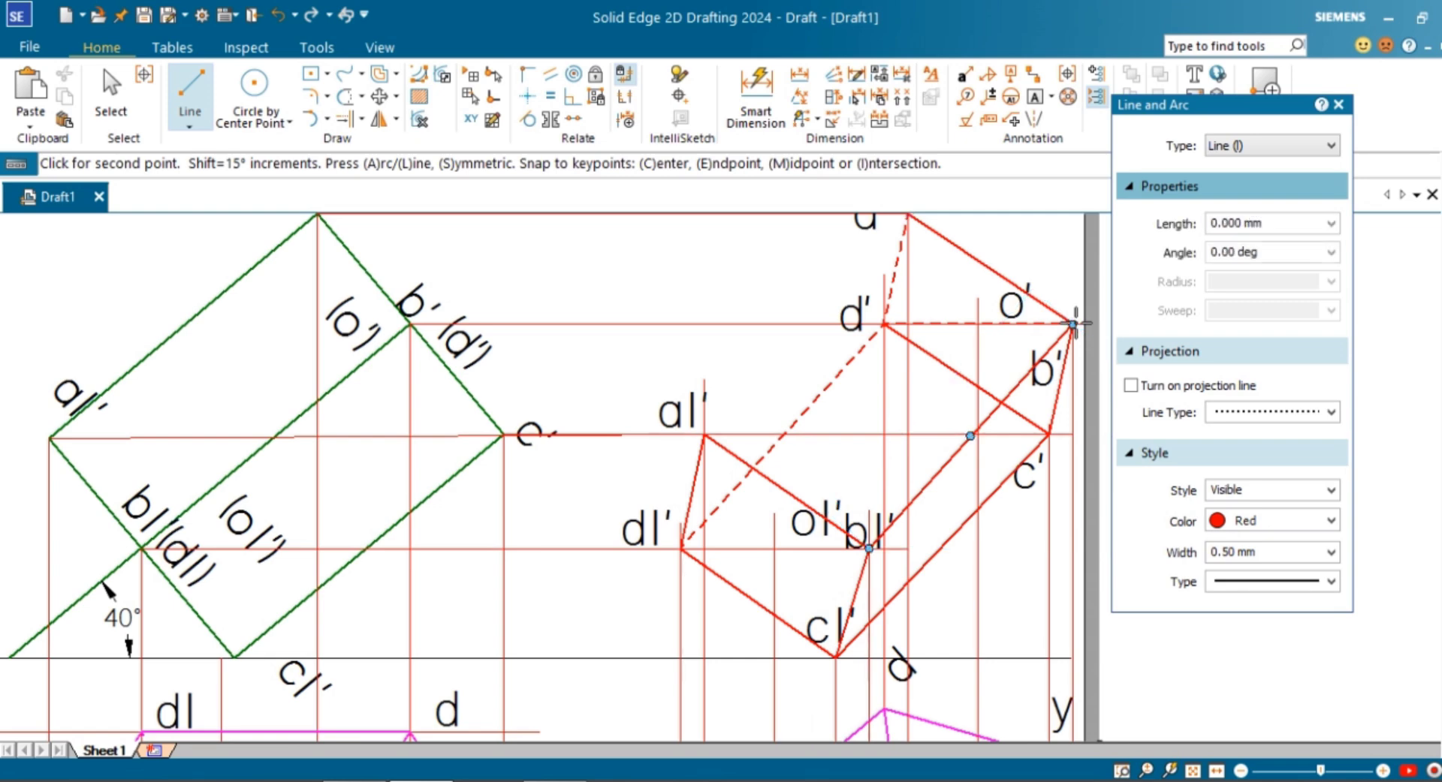
right_click(1072, 324)
scroll(1073, 325, down, 1)
click(780, 412)
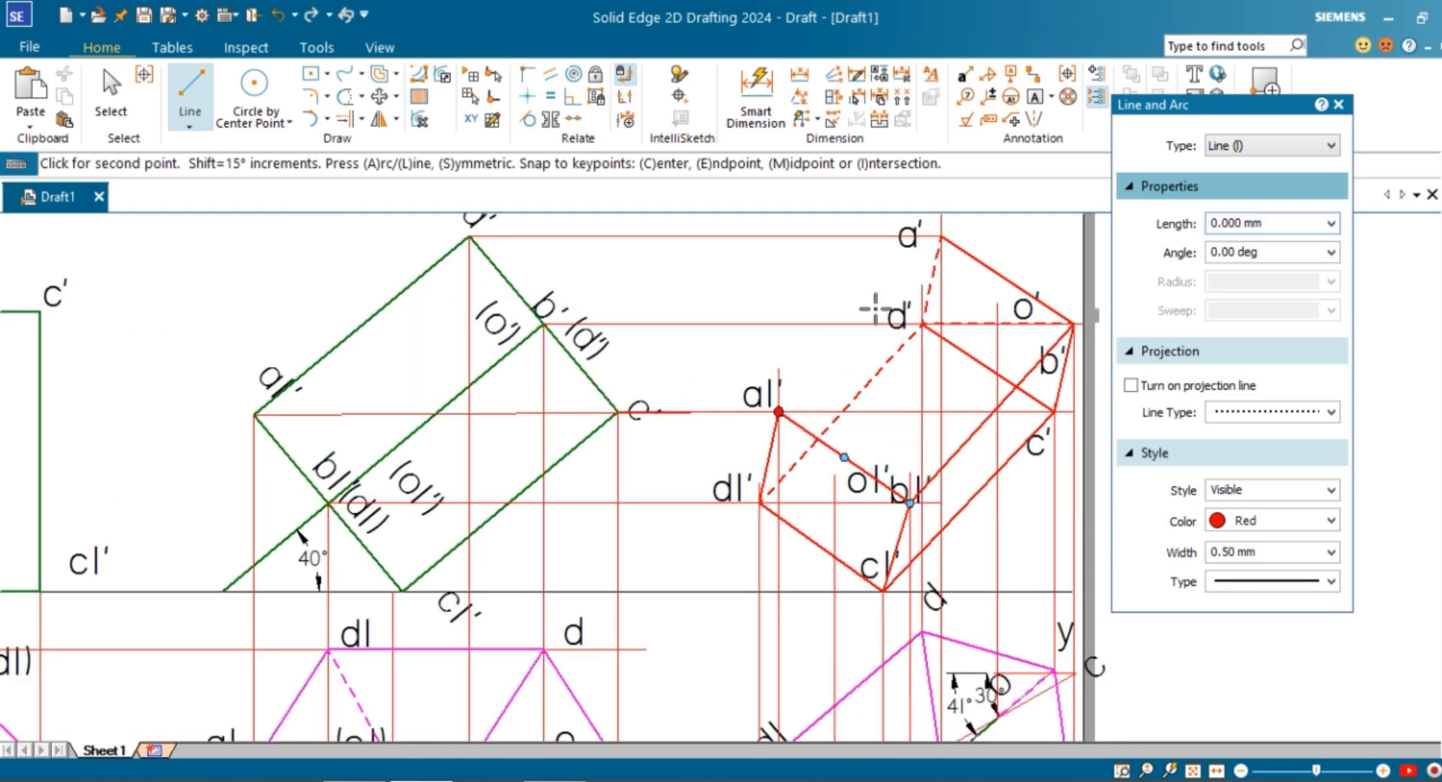
click(940, 250)
right_click(940, 250)
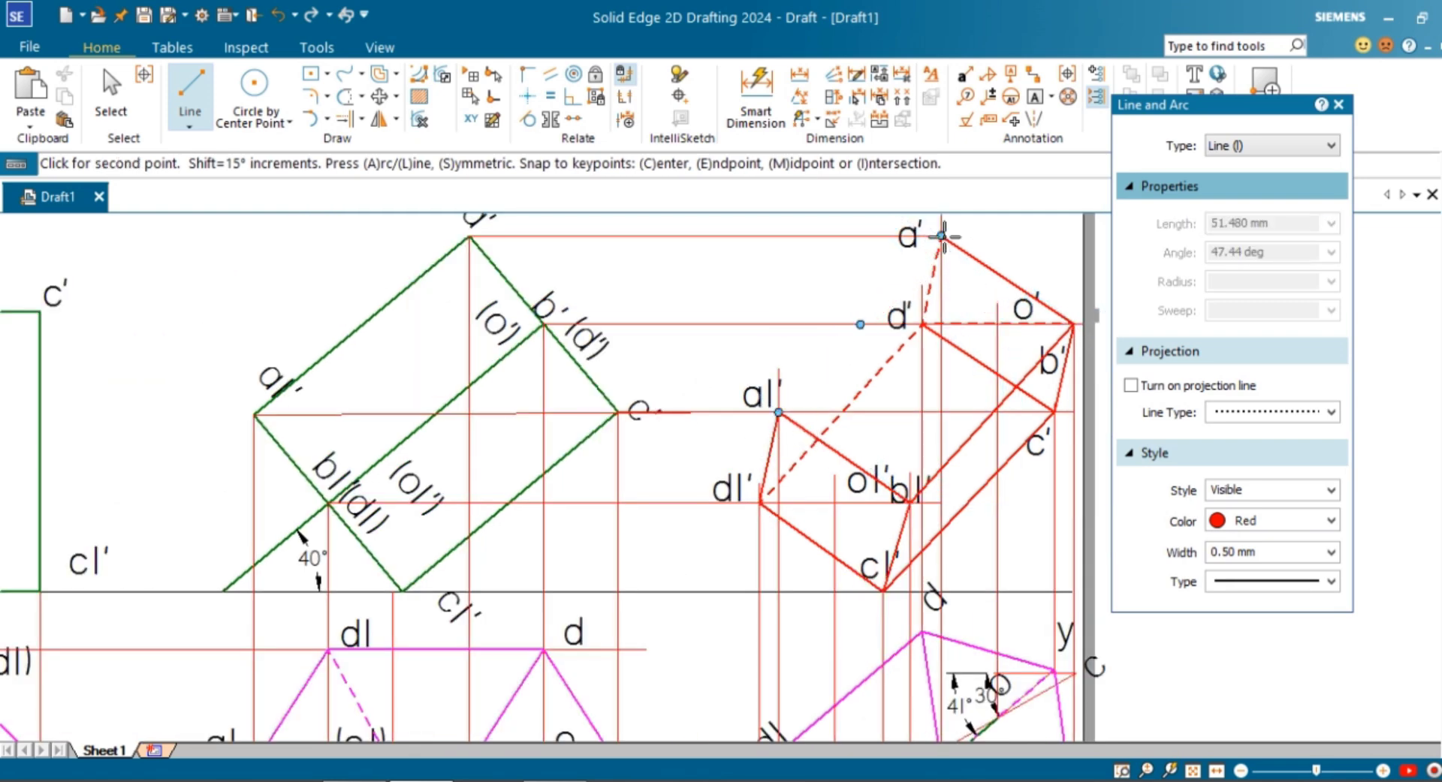
Set the line type to dash-dot and draw the prism's axis from o1' to o' in the final front view.
click(1330, 582)
click(1287, 635)
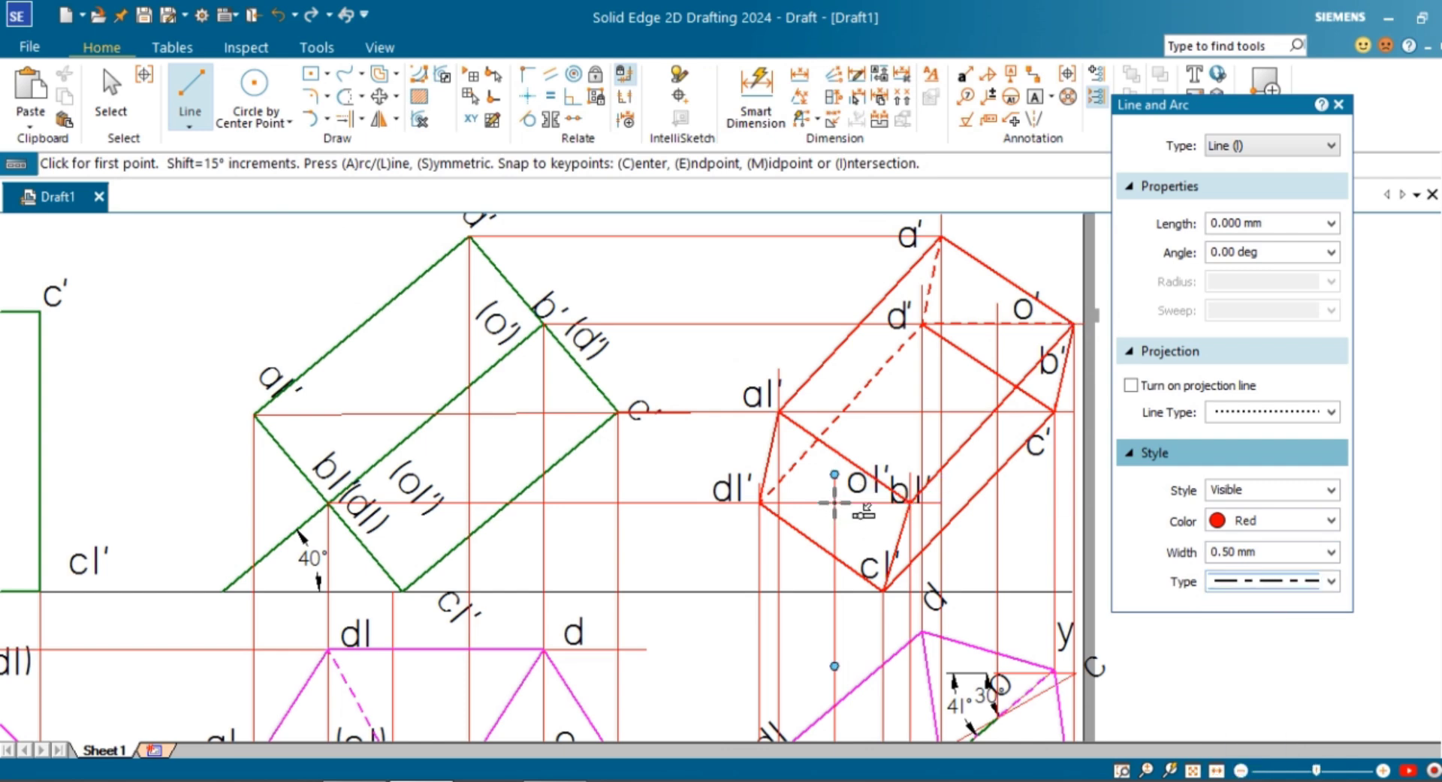
scroll(834, 502, up, 2)
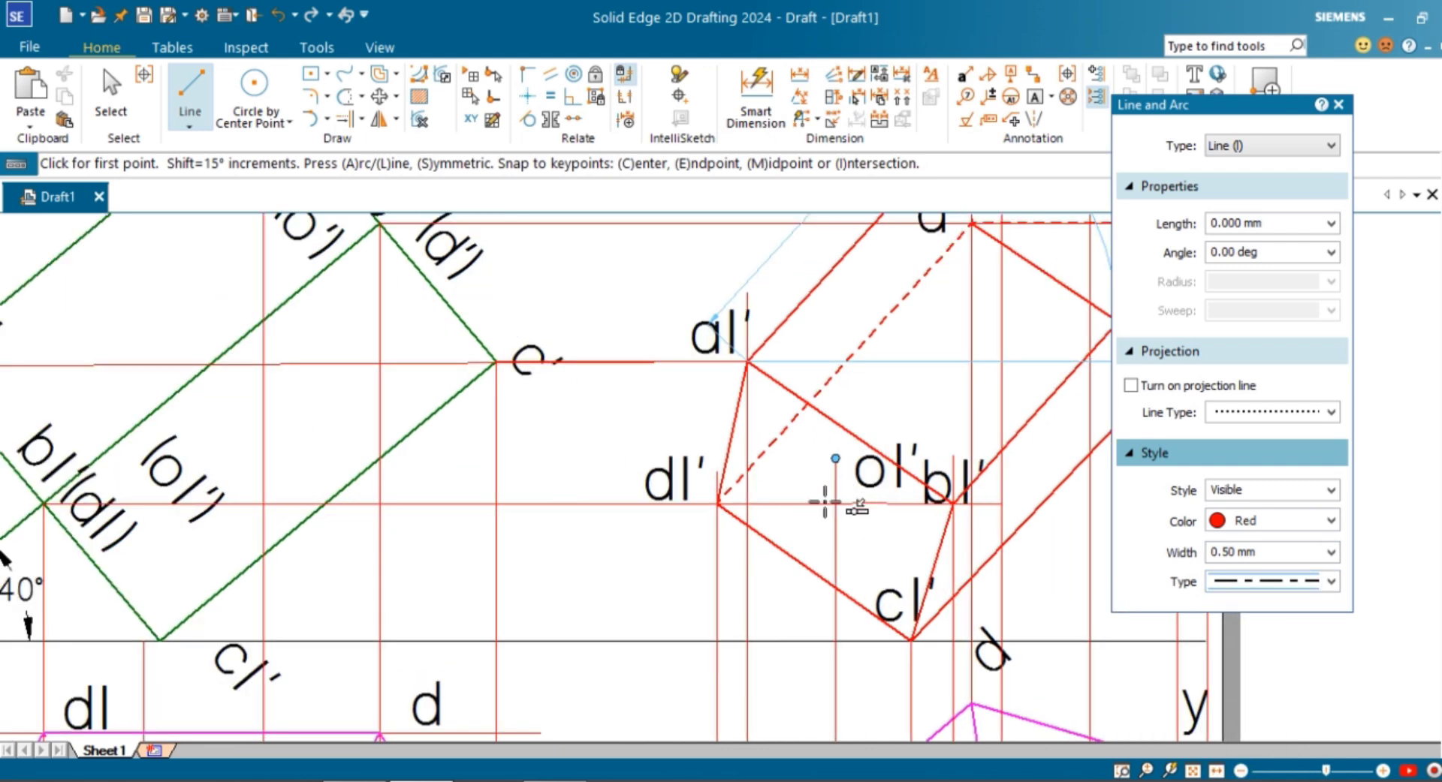
click(834, 502)
scroll(834, 502, down, 2)
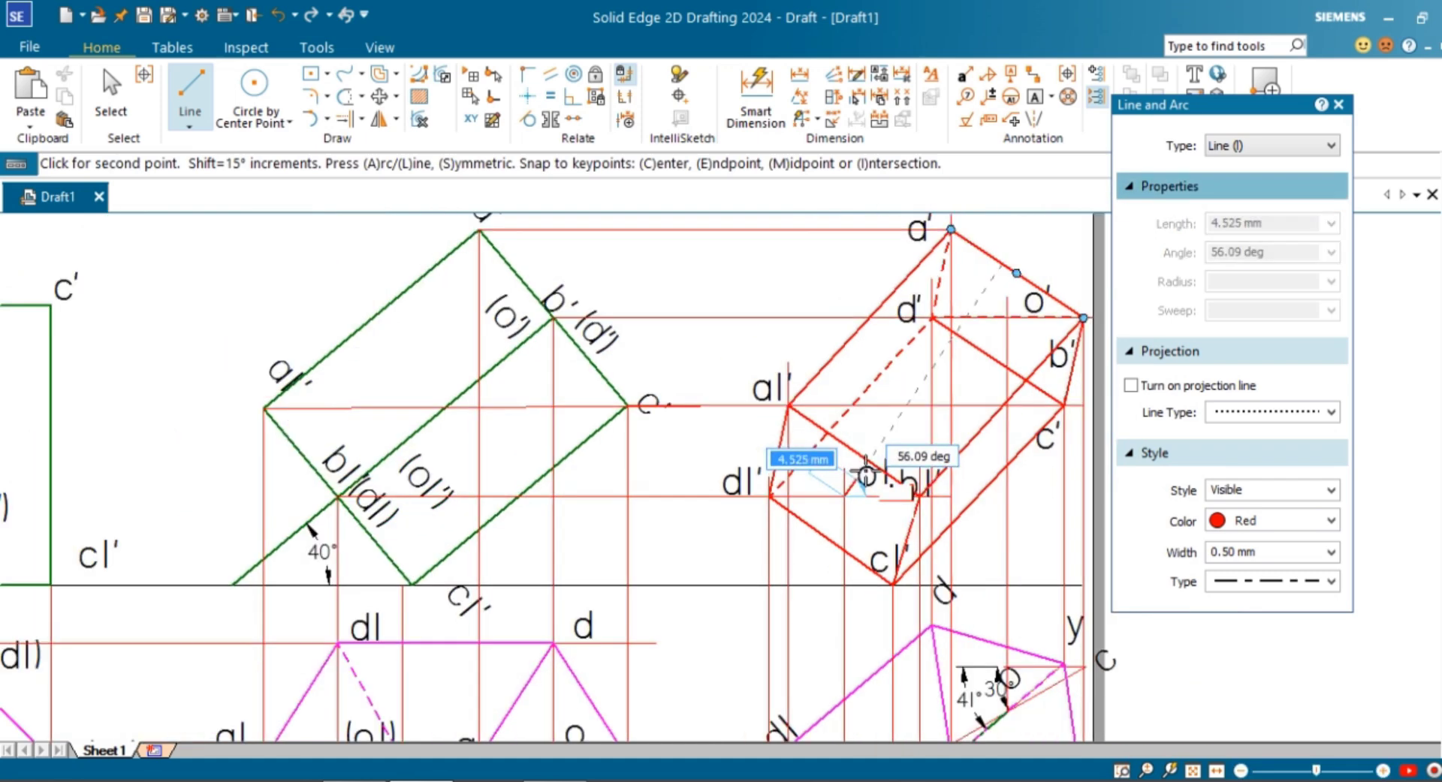
click(1007, 318)
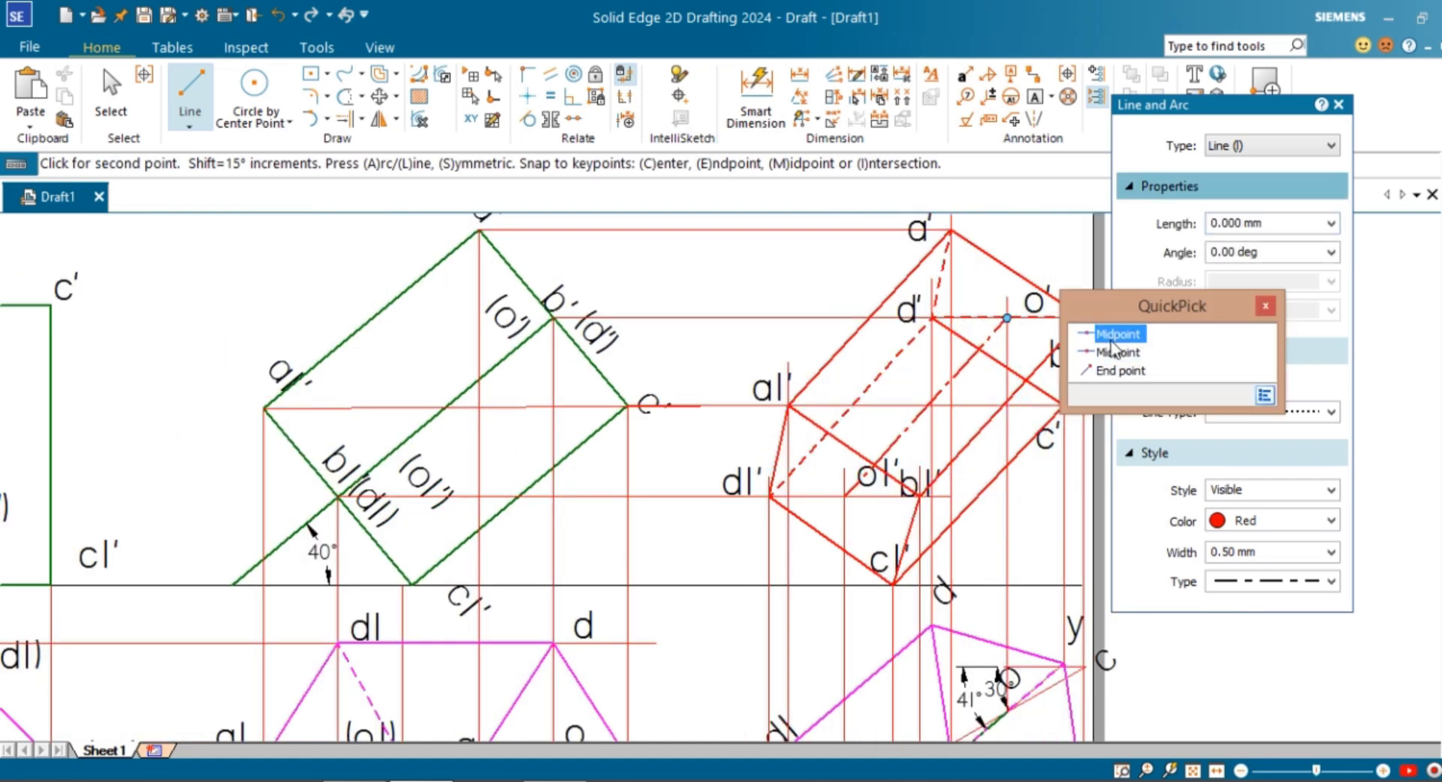
click(1117, 352)
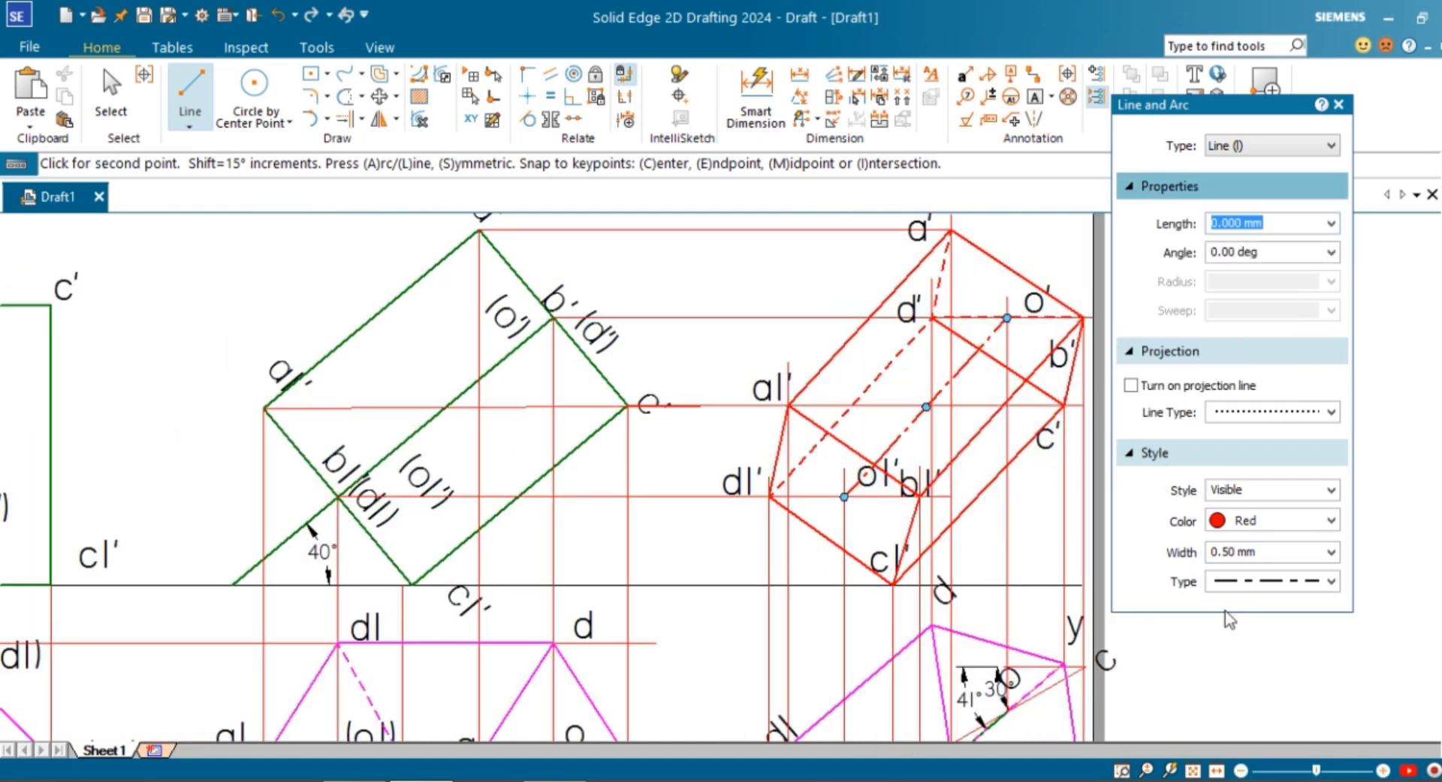
click(1197, 772)
right_click(1116, 522)
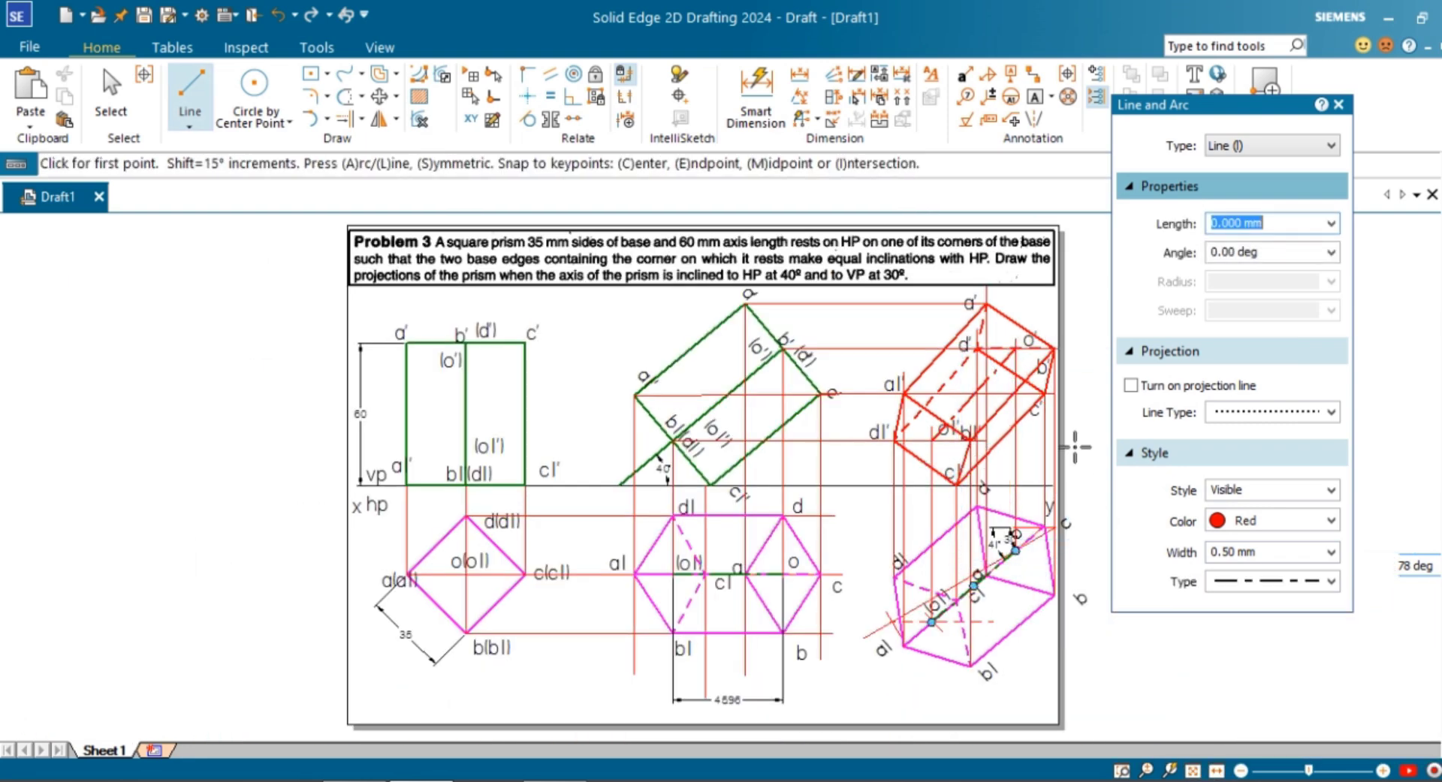